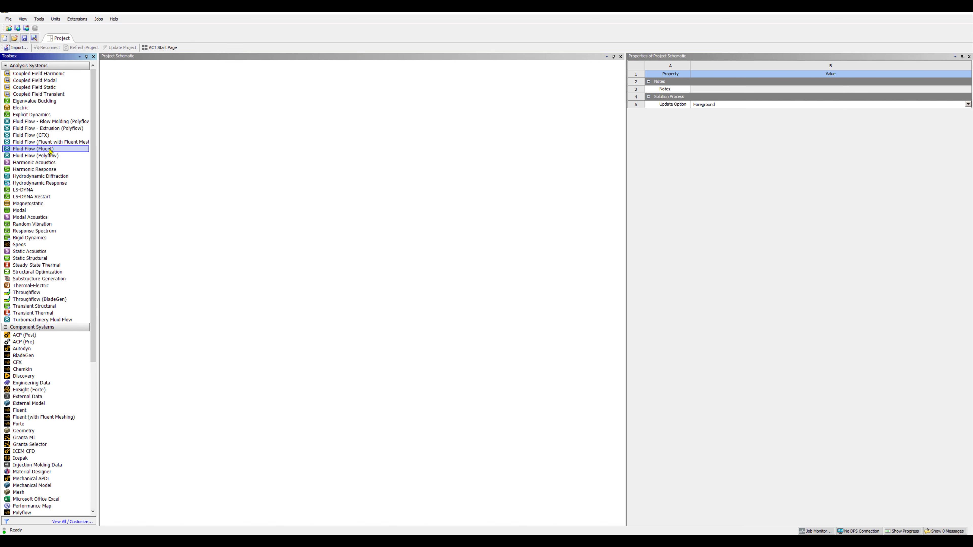
# - Add a Fluid Flow (Fluent) analysis system to the project schematic and name it Couette Flow
pyautogui.moveTo(50, 150); pyautogui.dragTo(155, 107)
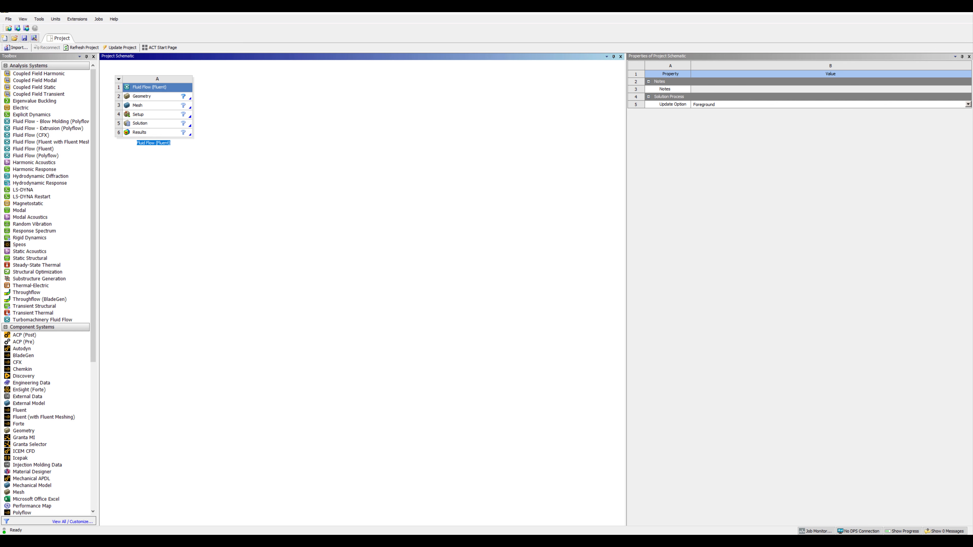
pyautogui.doubleClick(148, 143)
pyautogui.write('Couette Flow')
pyautogui.click(161, 216)
# - Set the analysis type of the Couette Flow system's Geometry component to 2D
pyautogui.click(153, 99)
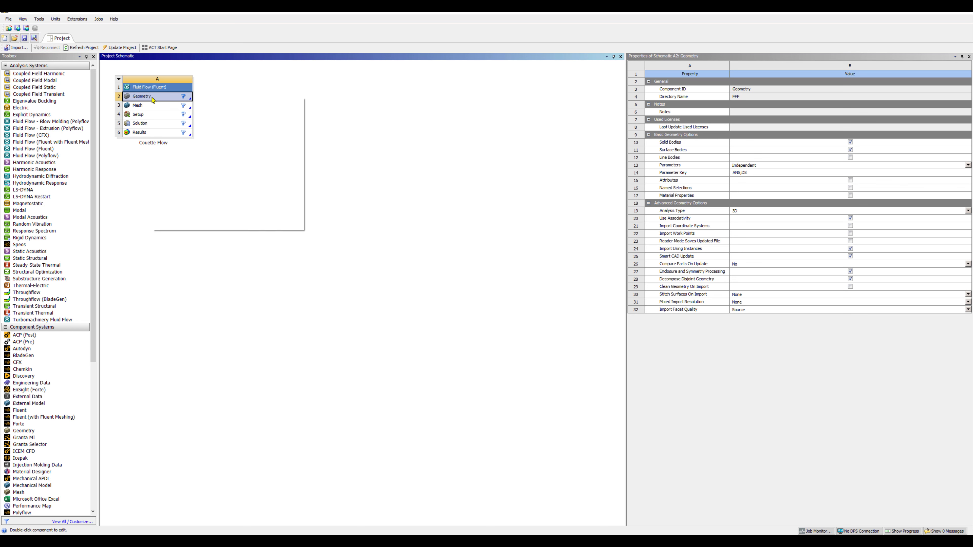
pyautogui.rightClick(149, 100)
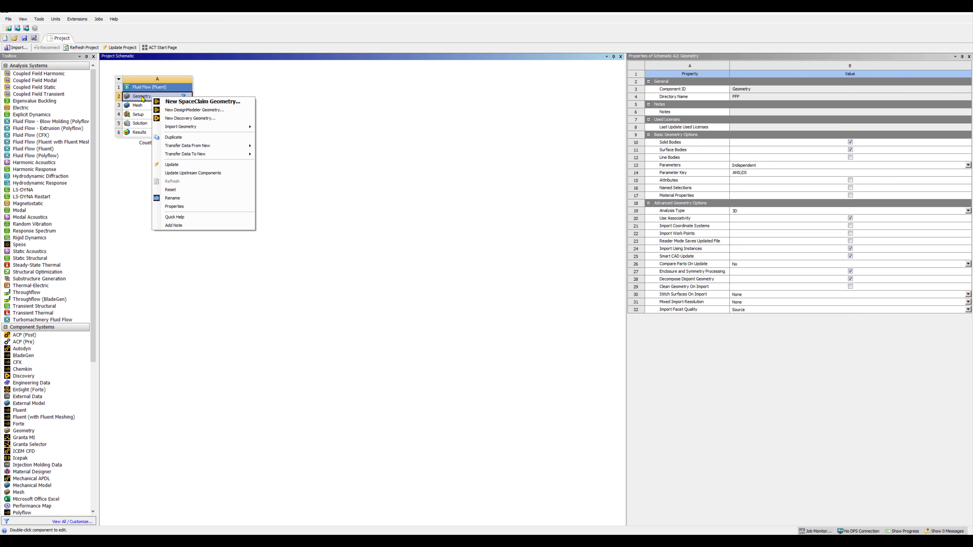
pyautogui.click(736, 214)
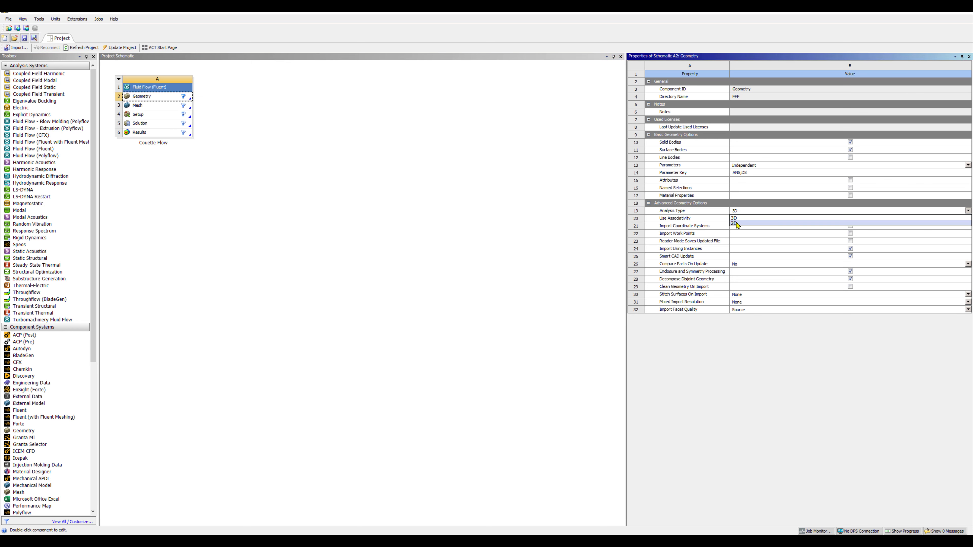
pyautogui.click(736, 224)
pyautogui.click(254, 187)
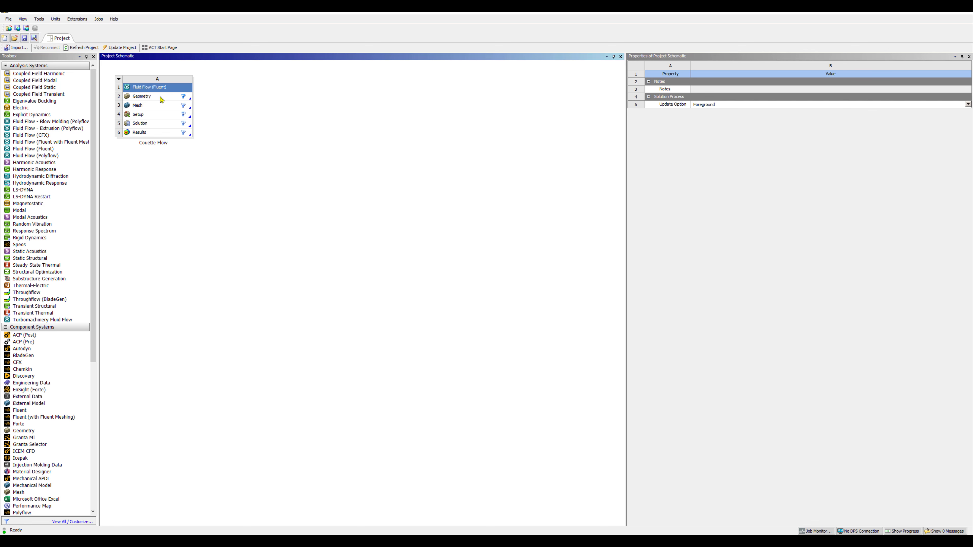
# - Open the Couette Flow geometry in SpaceClaim, put the reference picture out of the way and get the sketching tools ready
pyautogui.doubleClick(160, 97)
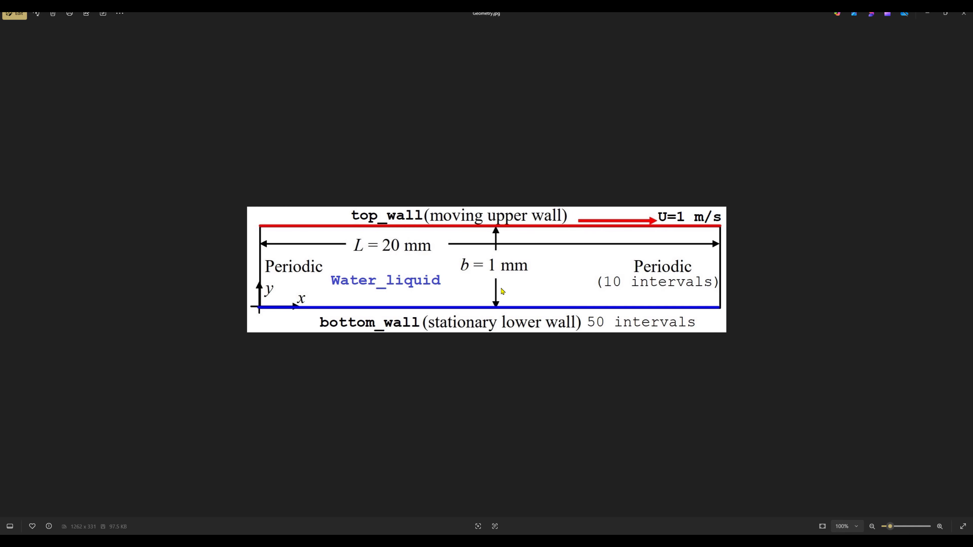
pyautogui.click(928, 15)
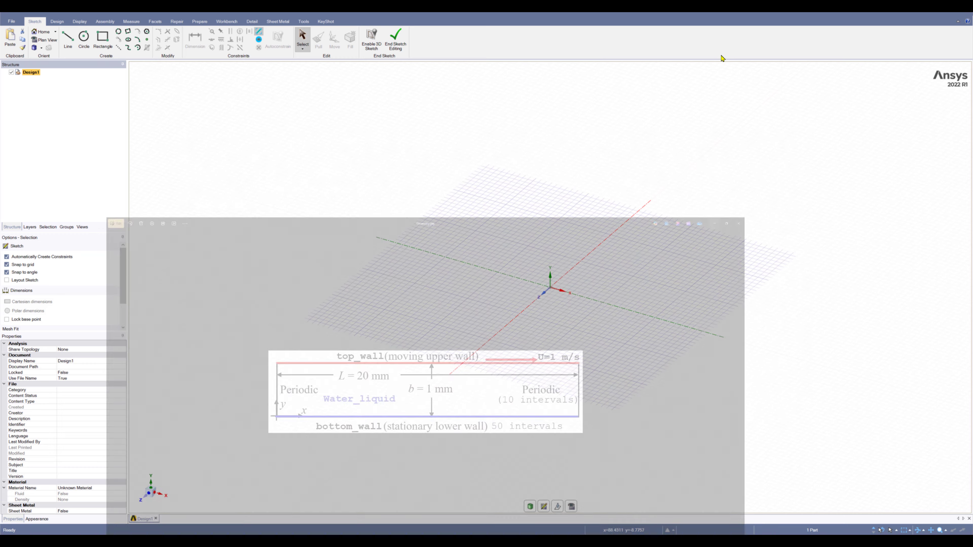
pyautogui.click(57, 22)
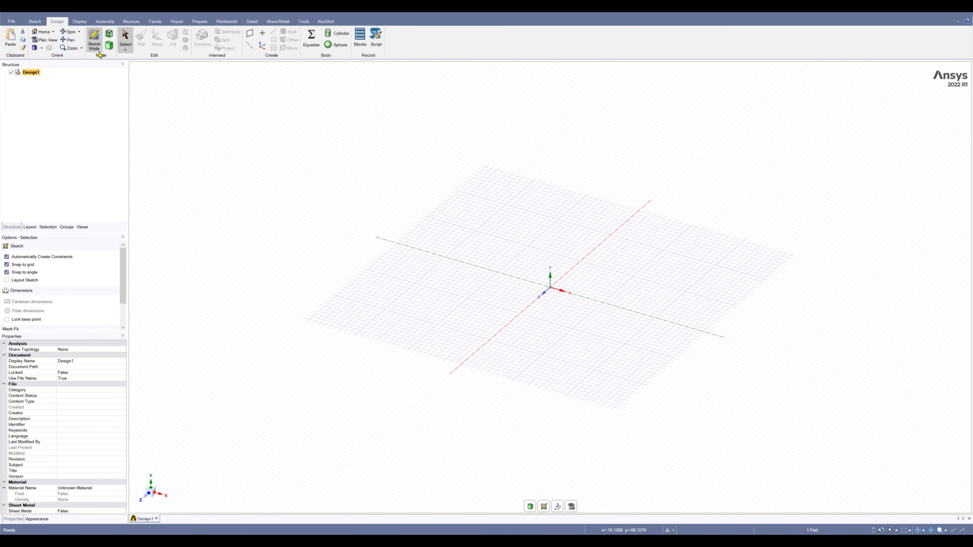
pyautogui.click(35, 22)
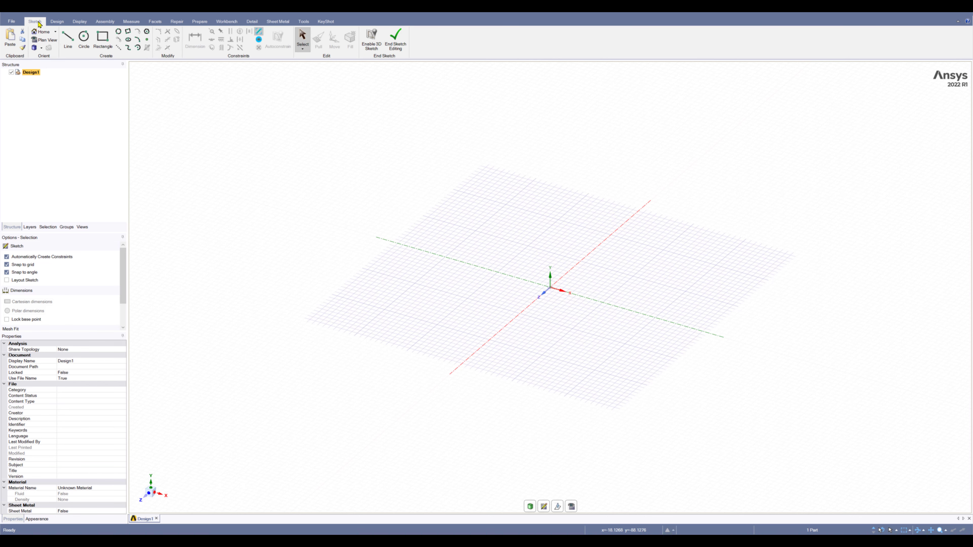
# - With the Rectangle tool active, place the sketch plane on the XY plane and view it head-on
pyautogui.click(102, 38)
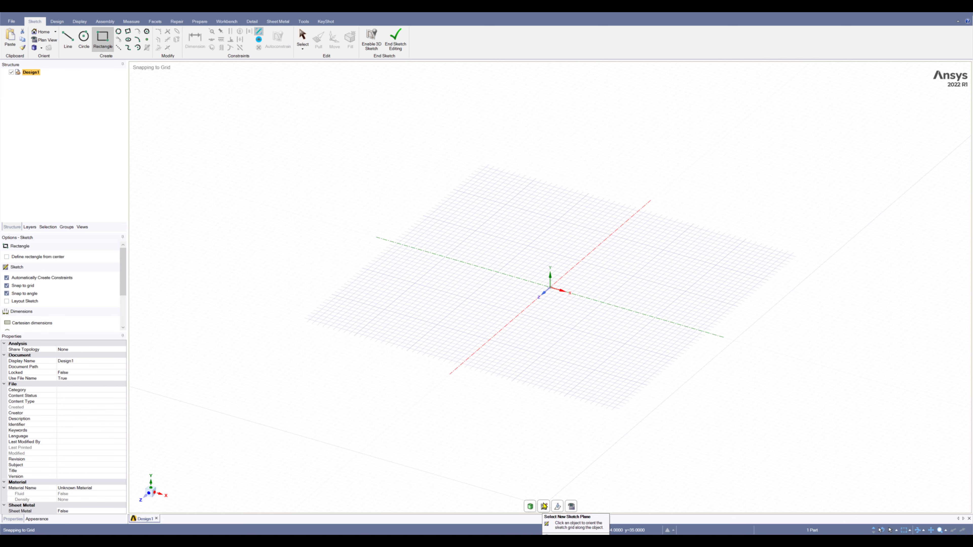
pyautogui.click(543, 507)
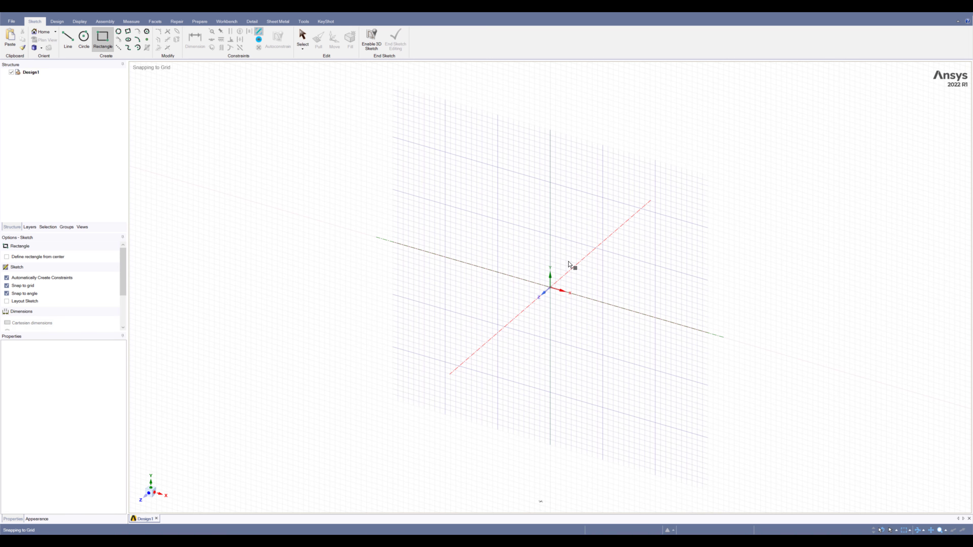
pyautogui.click(569, 264)
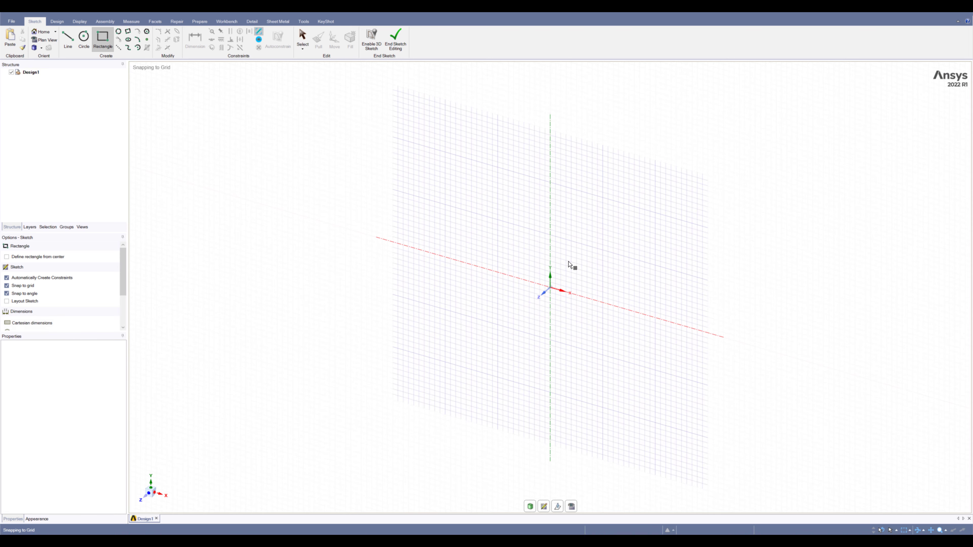
pyautogui.click(571, 506)
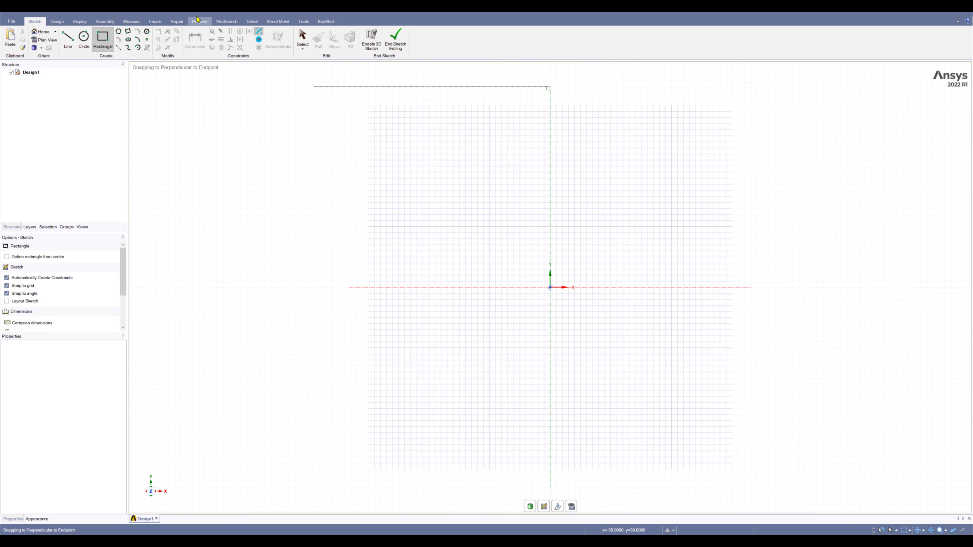
# - Draw a rectangle from the origin, 20 mm long along X and 1 mm high along Y
pyautogui.click(550, 288)
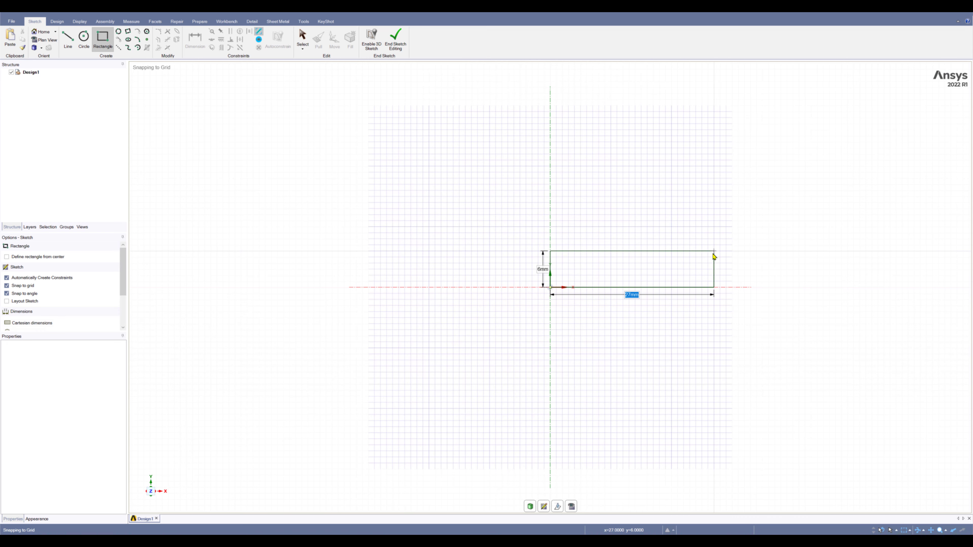
pyautogui.write('20')
pyautogui.press('Tab')
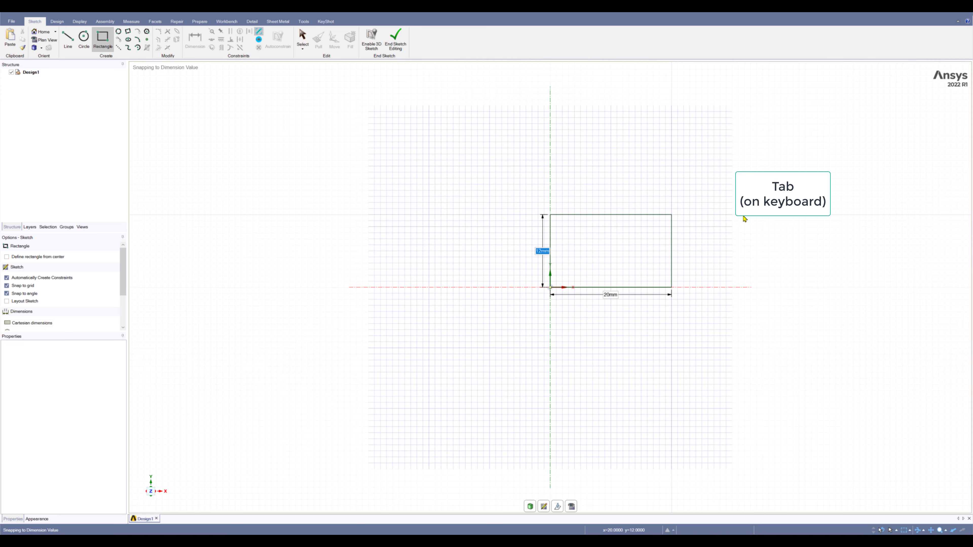
pyautogui.write('1')
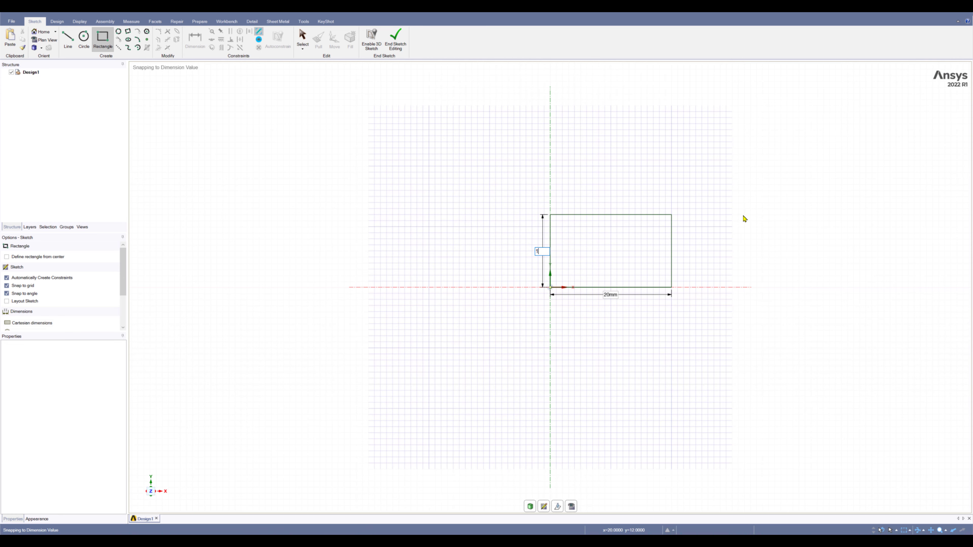
pyautogui.write('7')
pyautogui.press('Tab')
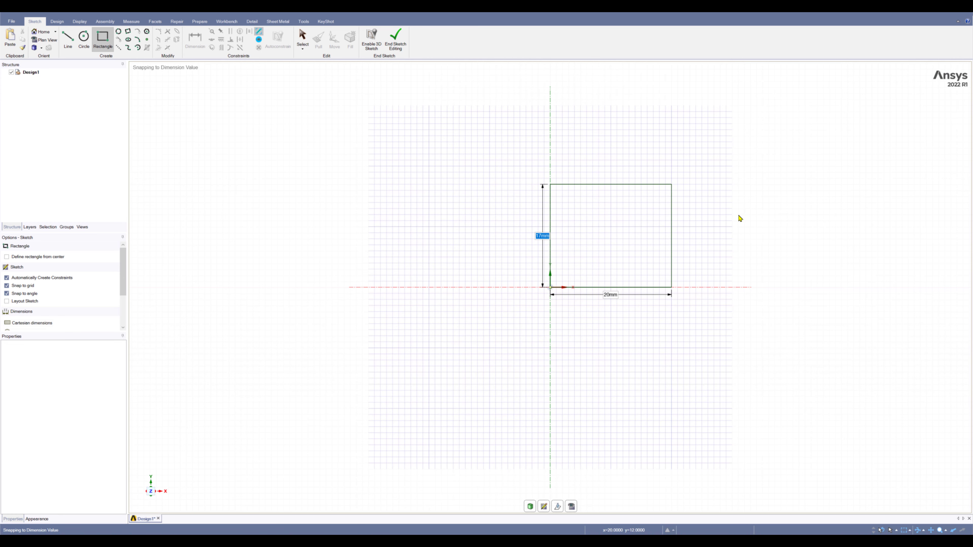
pyautogui.write('1')
pyautogui.press('Return')
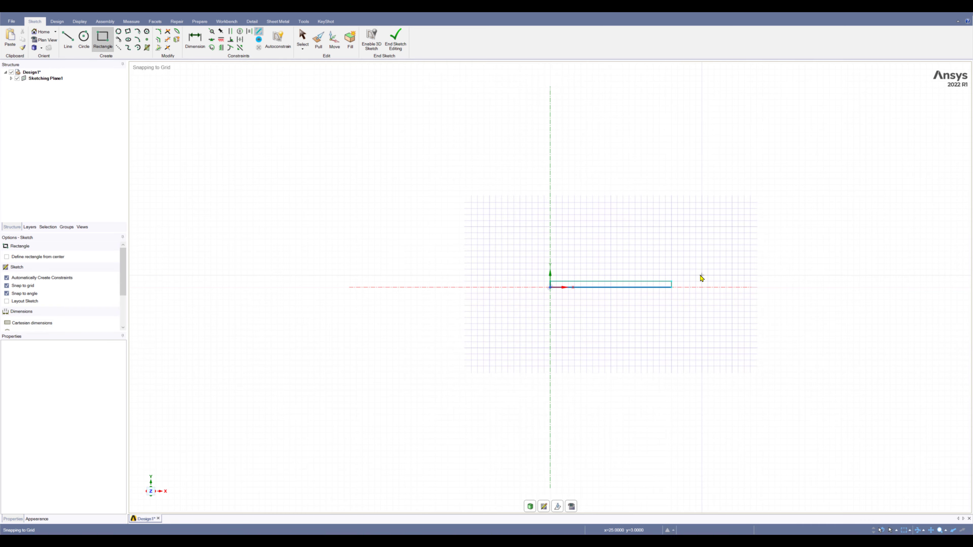
pyautogui.scroll(4, 702, 278)
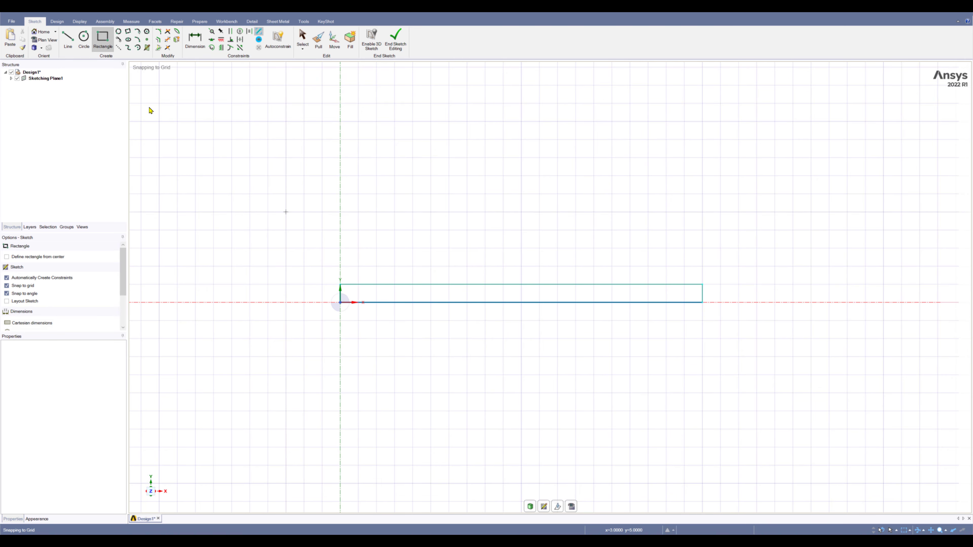
# - End the sketch to turn the rectangle into a surface body, and check the boundaries against the reference picture
pyautogui.click(396, 44)
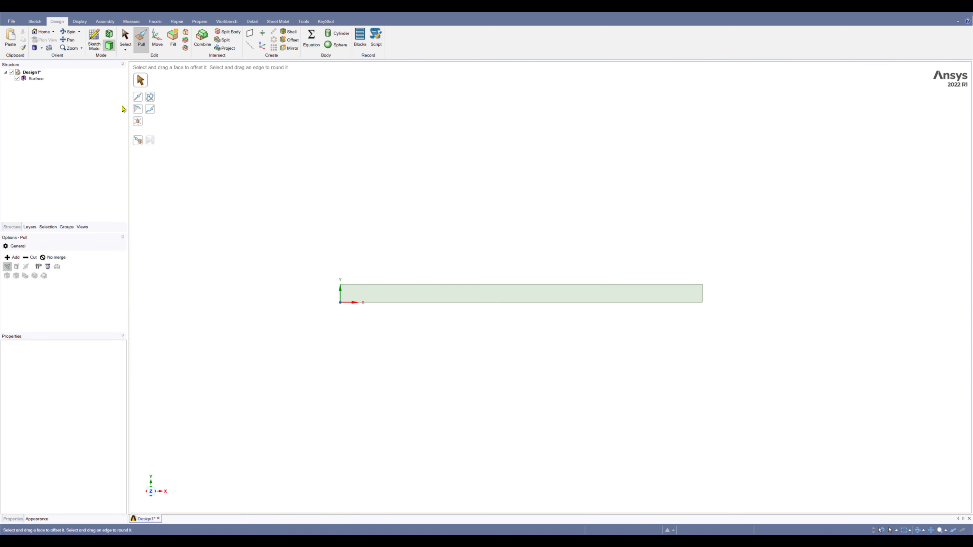
pyautogui.click(35, 79)
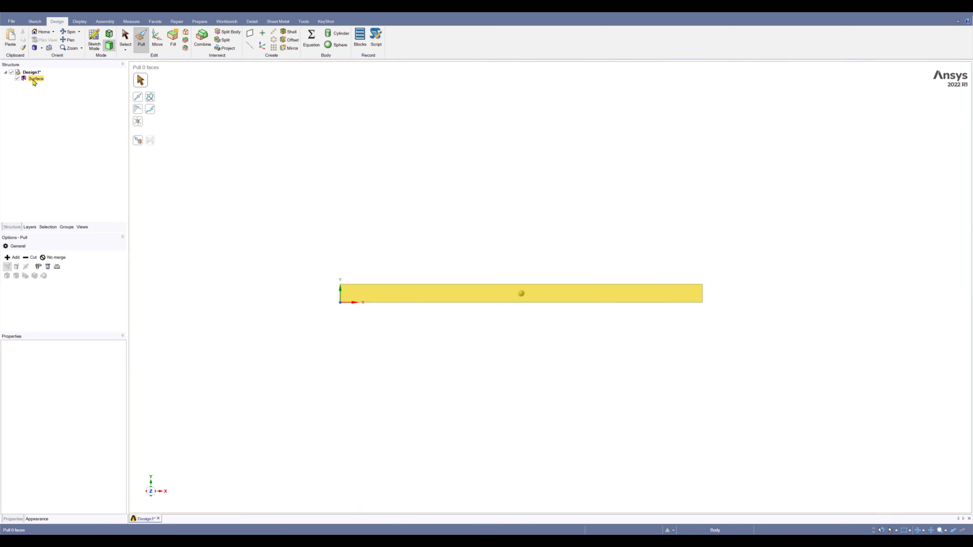
pyautogui.click(34, 81)
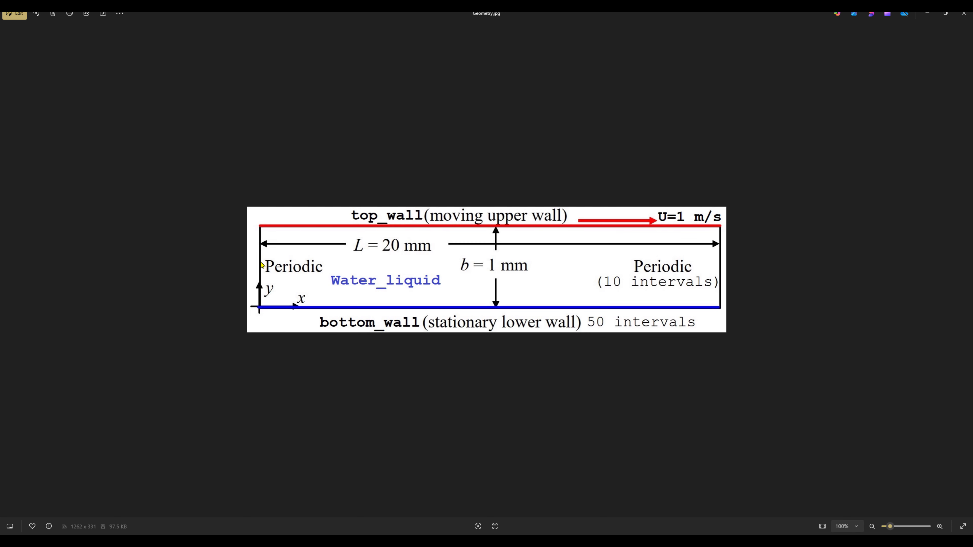
pyautogui.click(927, 12)
pyautogui.press('ctrl')
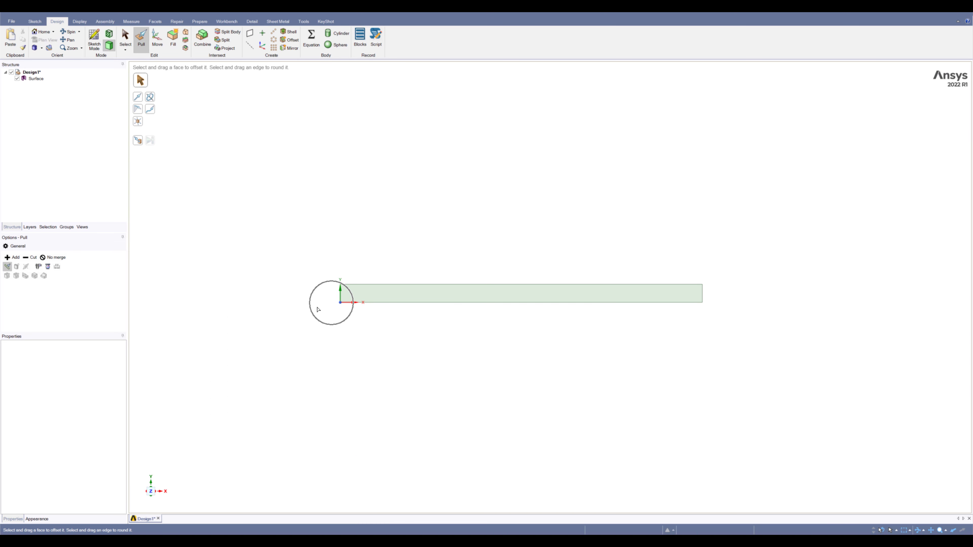
pyautogui.scroll(-1, 317, 309)
pyautogui.click(333, 290)
pyautogui.scroll(-2, 337, 287)
pyautogui.click(317, 283)
pyautogui.click(298, 273)
pyautogui.scroll(8, 298, 273)
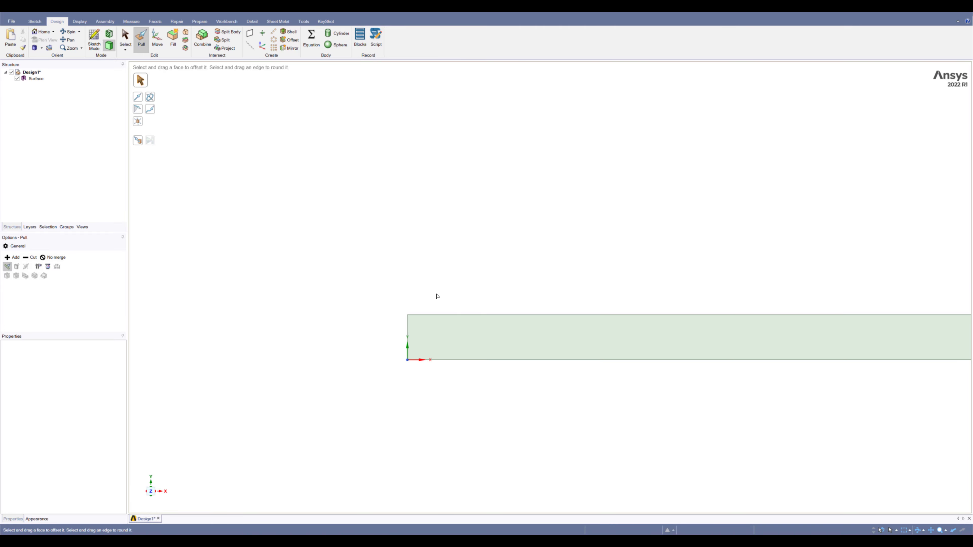
pyautogui.scroll(-3, 436, 295)
pyautogui.click(438, 321)
pyautogui.click(439, 358)
pyautogui.press('ctrl')
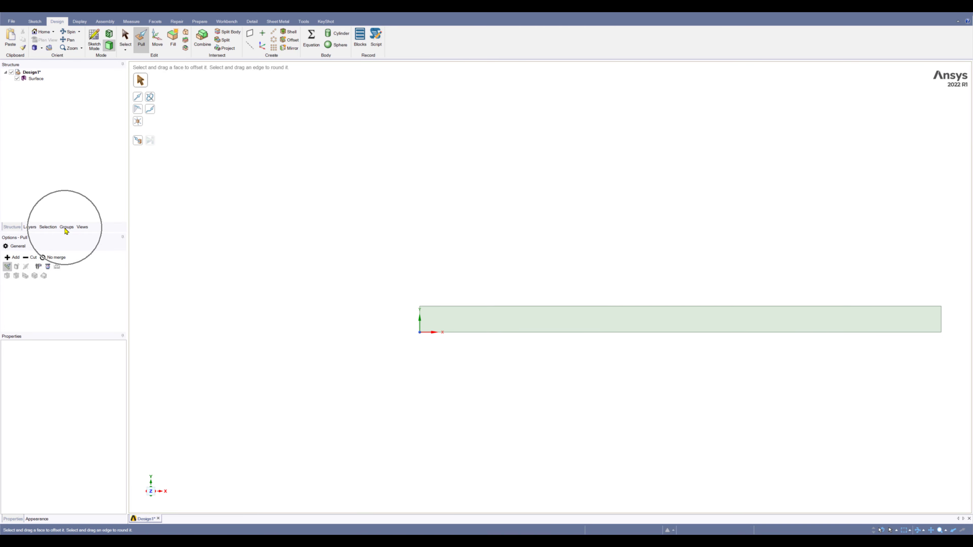
# - Create a named selection called periodic_left from the rectangle's short vertical edge at the origin
pyautogui.click(65, 227)
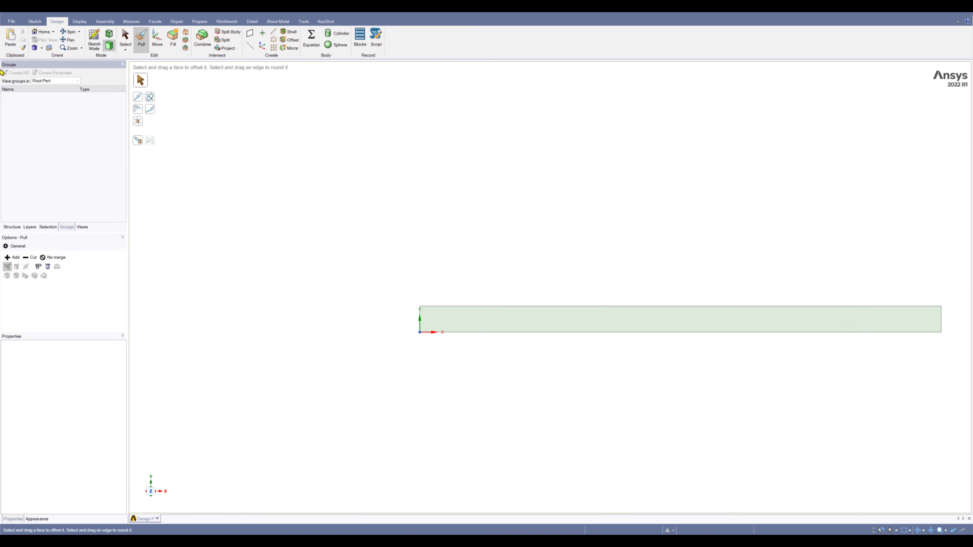
pyautogui.click(426, 319)
pyautogui.scroll(2, 426, 319)
pyautogui.click(298, 129)
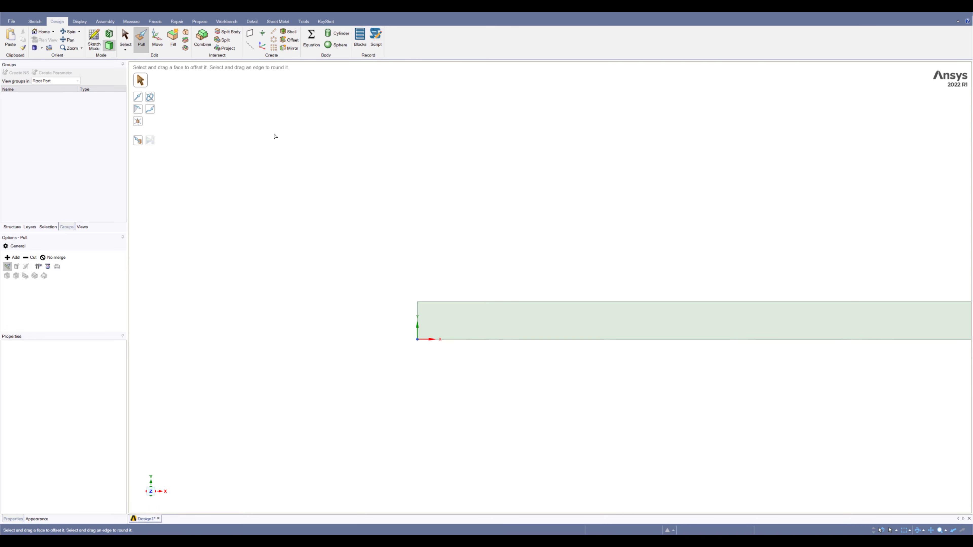
pyautogui.click(127, 41)
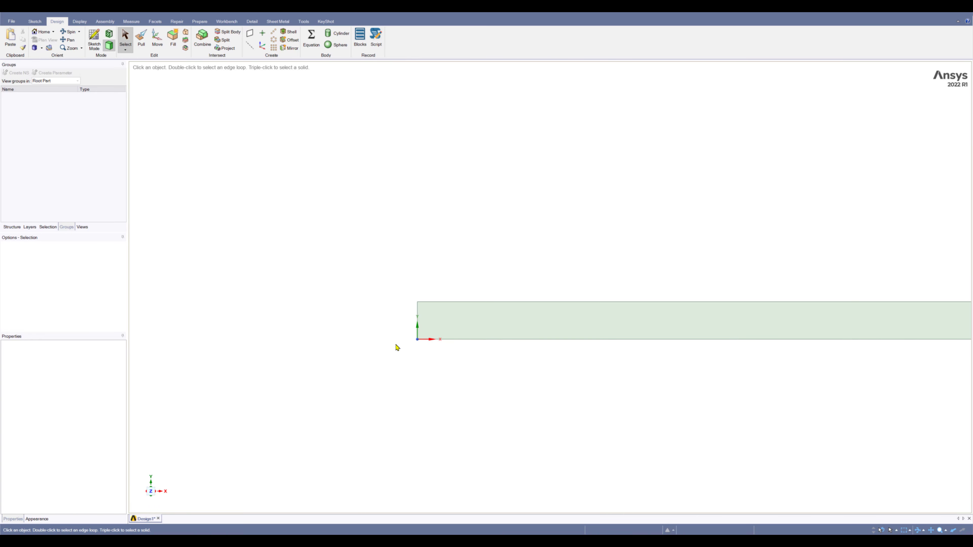
pyautogui.click(419, 314)
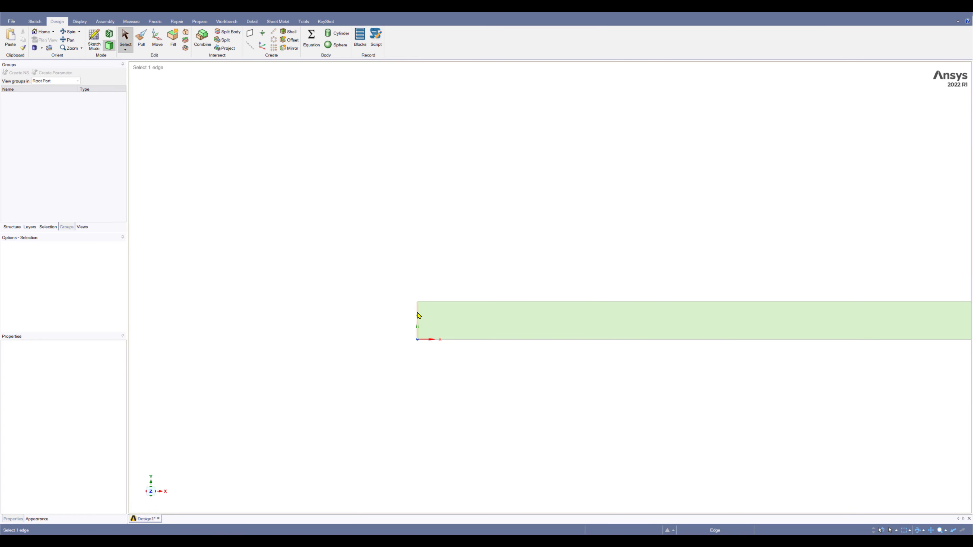
pyautogui.click(419, 324)
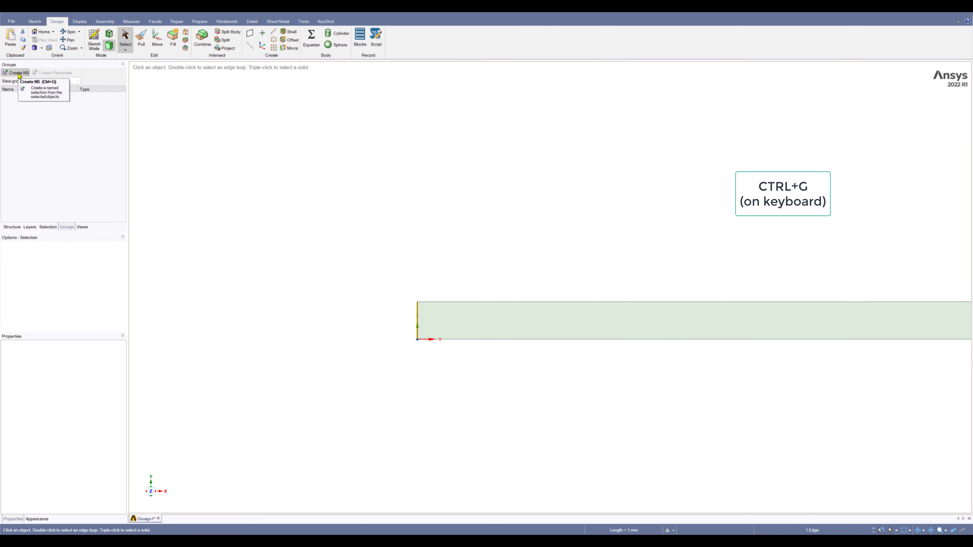
pyautogui.hotkey('ctrl', 'g')
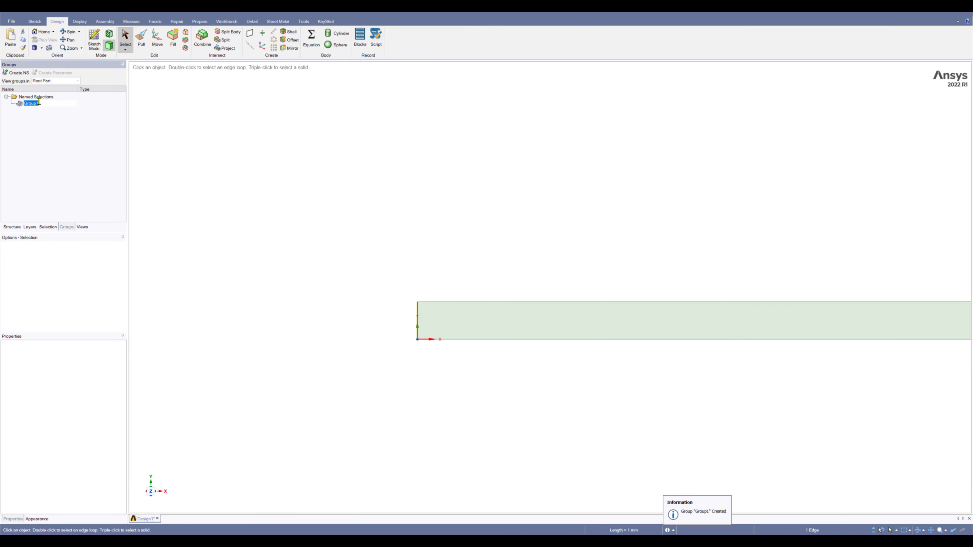
pyautogui.write('periodic_left')
pyautogui.press('Return')
# - Create a named selection called periodic_right from the short vertical edge at the rectangle's far end
pyautogui.scroll(-5, 434, 328)
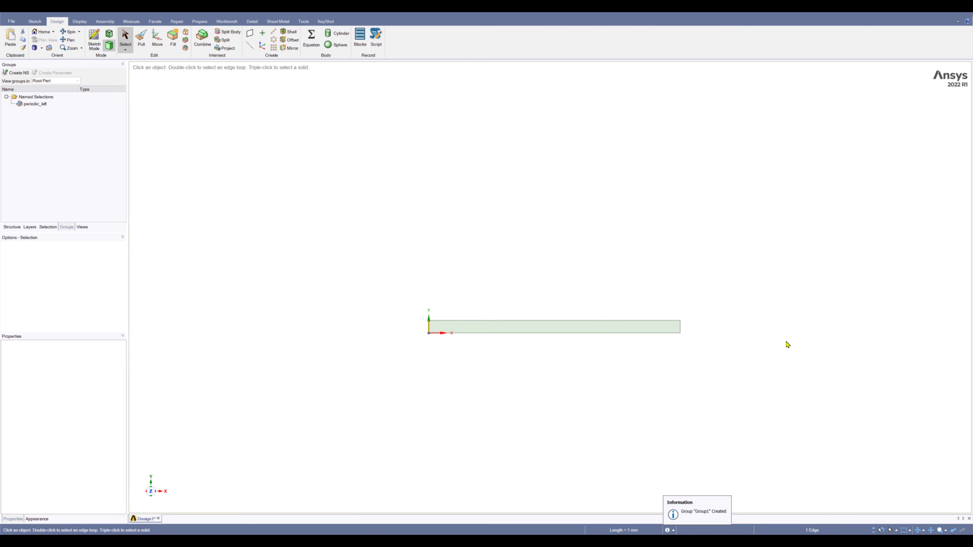
pyautogui.scroll(3, 788, 344)
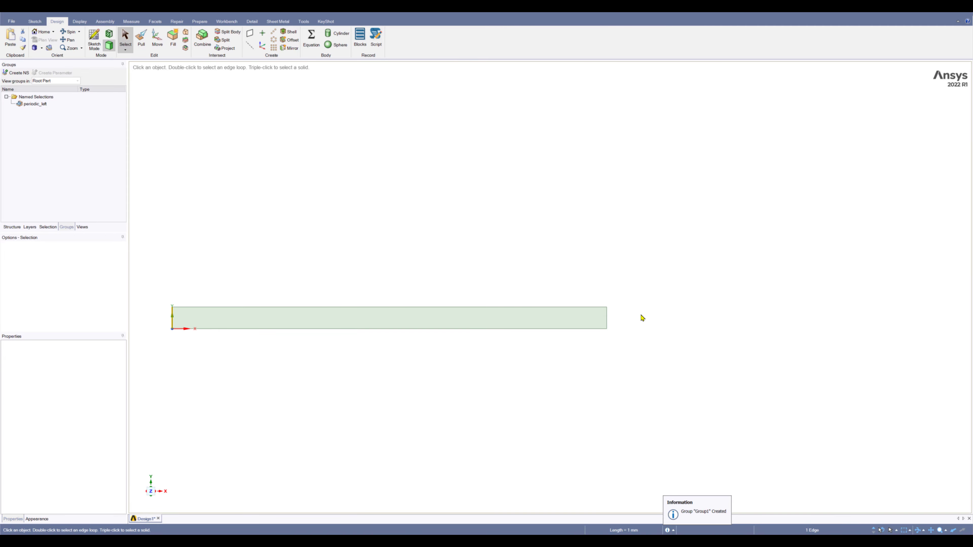
pyautogui.click(607, 319)
pyautogui.hotkey('ctrl', 'g')
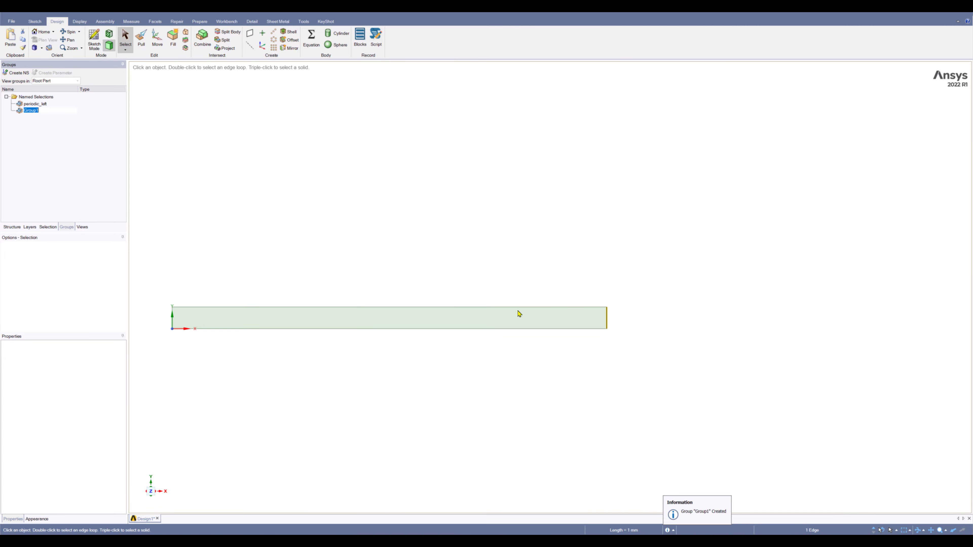
pyautogui.write('periodic_right')
pyautogui.scroll(-1, 156, 297)
pyautogui.scroll(2, 156, 298)
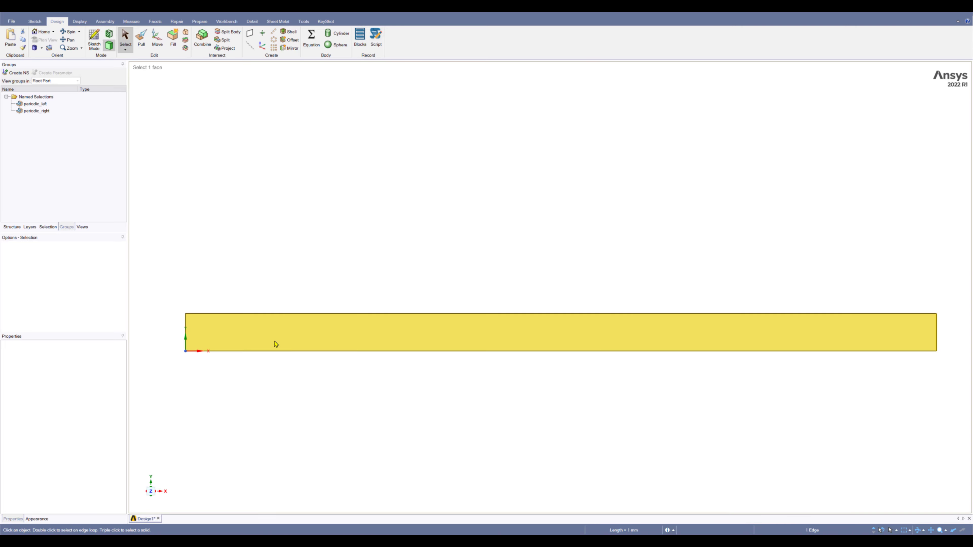
# - Create a named selection called bottom_wall from the rectangle's long lower edge along the X axis
pyautogui.click(295, 352)
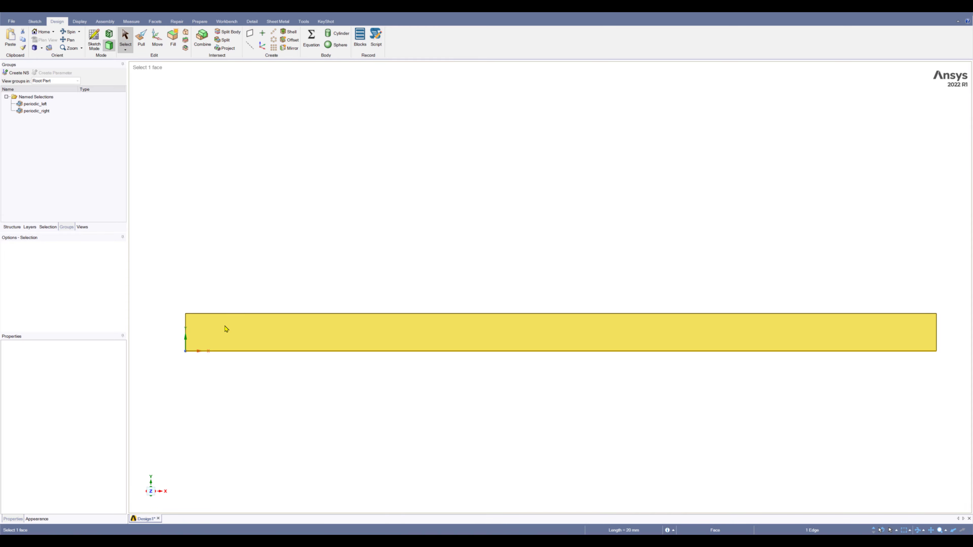
pyautogui.click(14, 73)
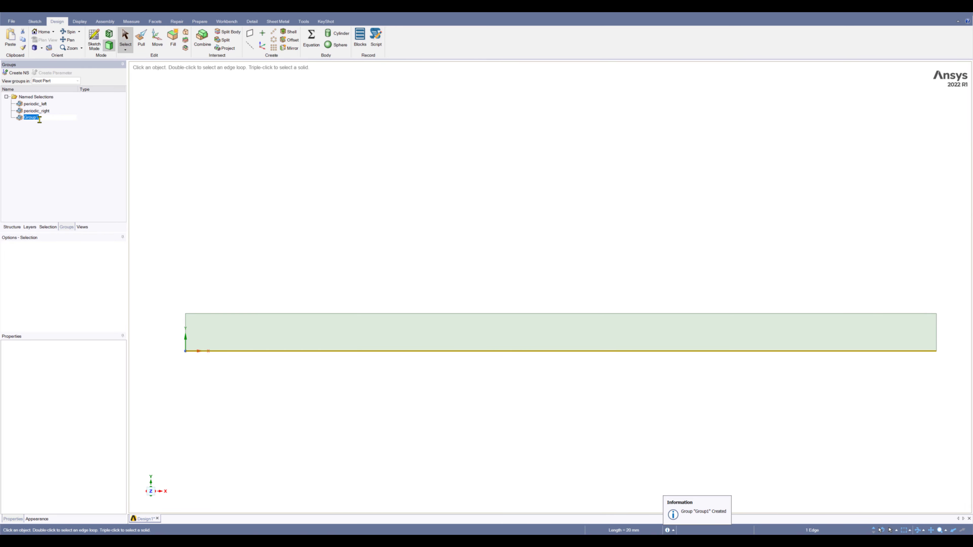
pyautogui.write('bottom_wall')
pyautogui.click(265, 418)
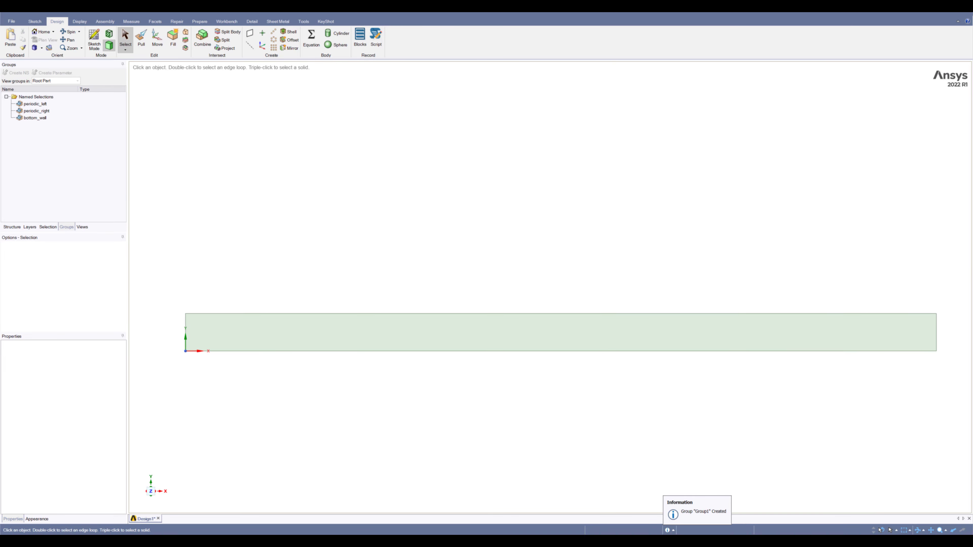
# - Create a named selection called top_wall from the rectangle's long upper edge
pyautogui.click(314, 314)
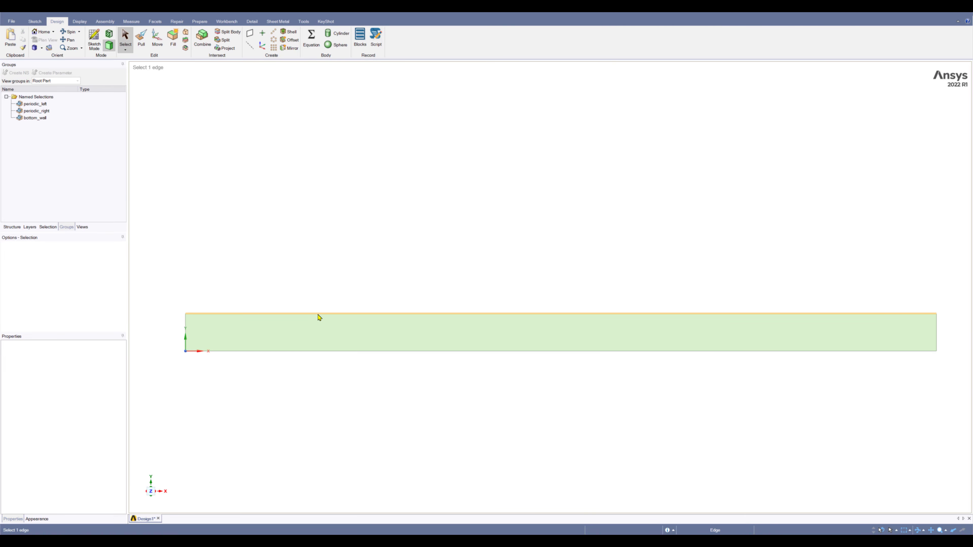
pyautogui.click(319, 317)
pyautogui.click(321, 314)
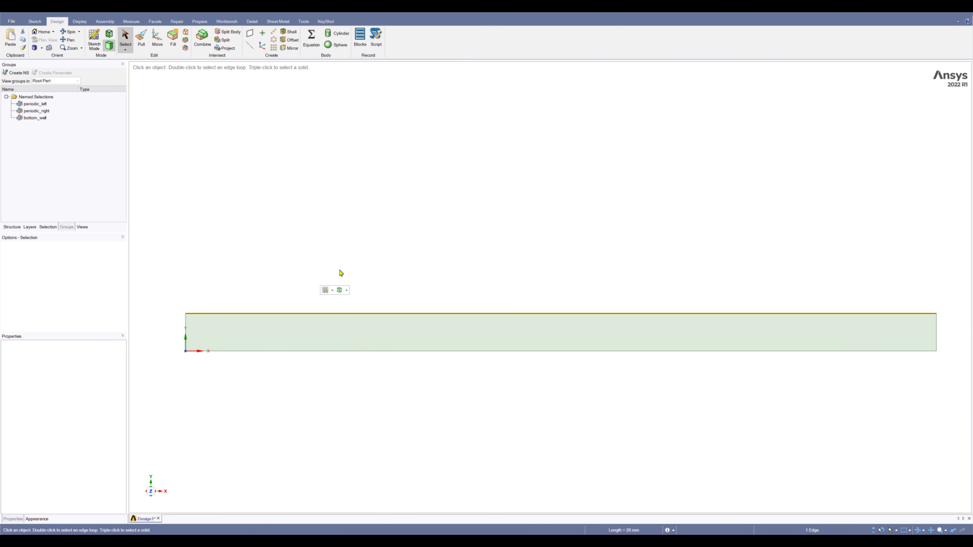
pyautogui.hotkey('ctrl', 'g')
pyautogui.write('top_wall')
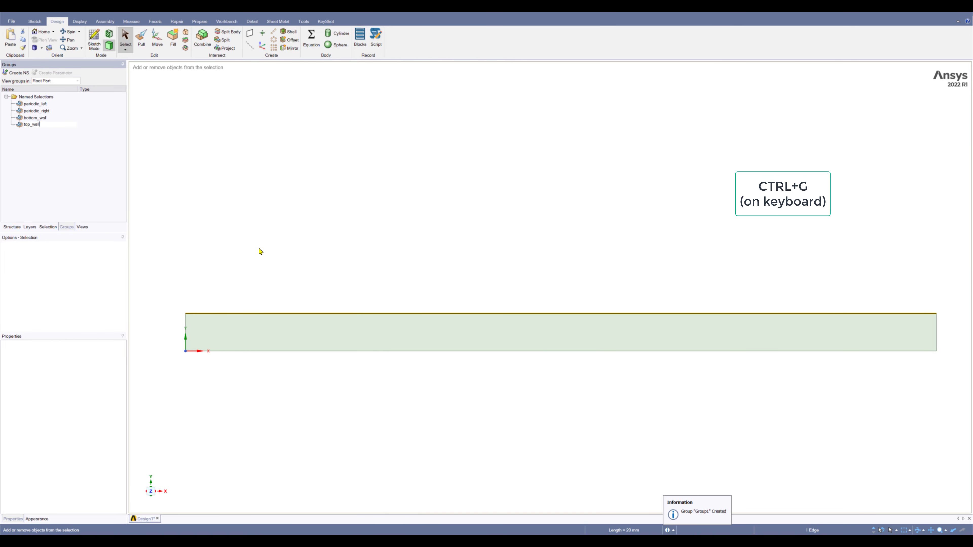
pyautogui.press('Return')
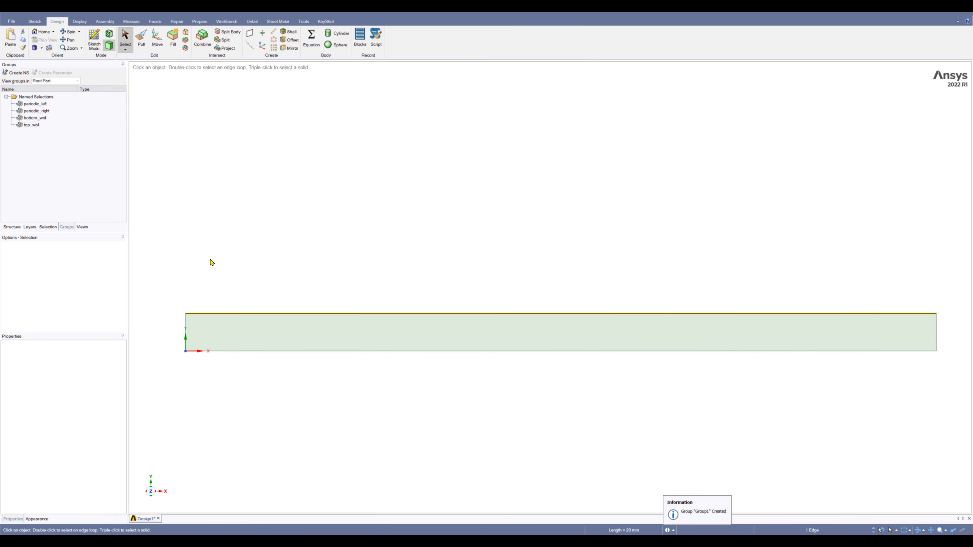
# - Close the geometry editor and save the Couette Flow project in Workbench
pyautogui.click(13, 226)
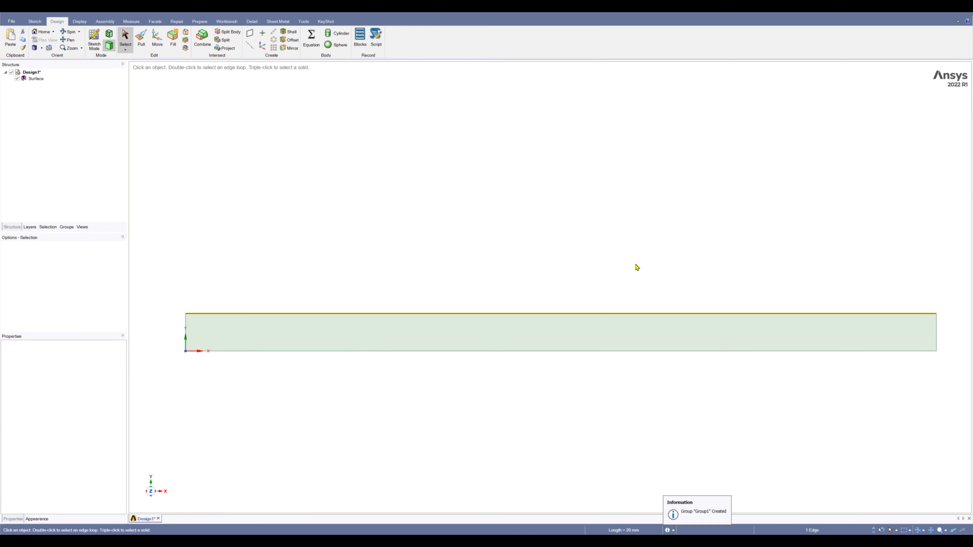
pyautogui.click(967, 12)
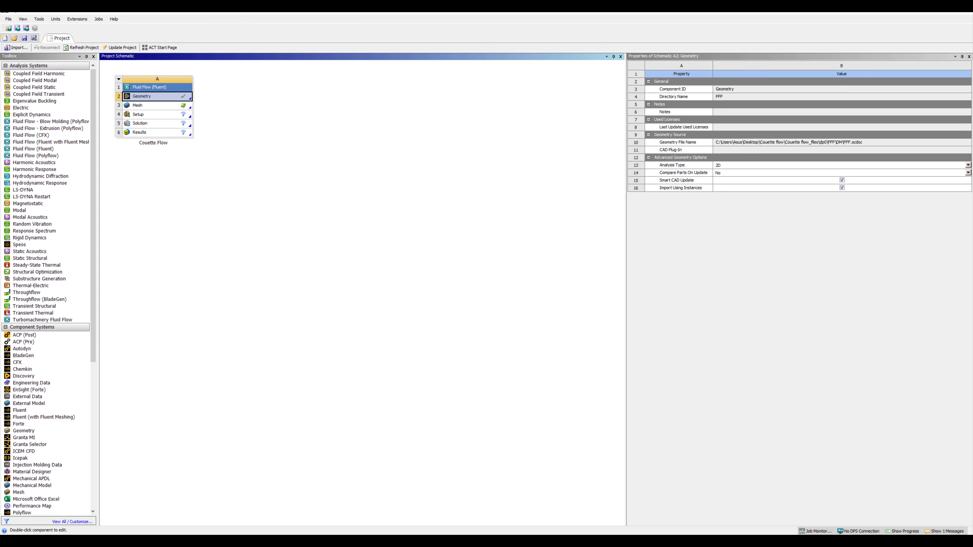
pyautogui.click(22, 38)
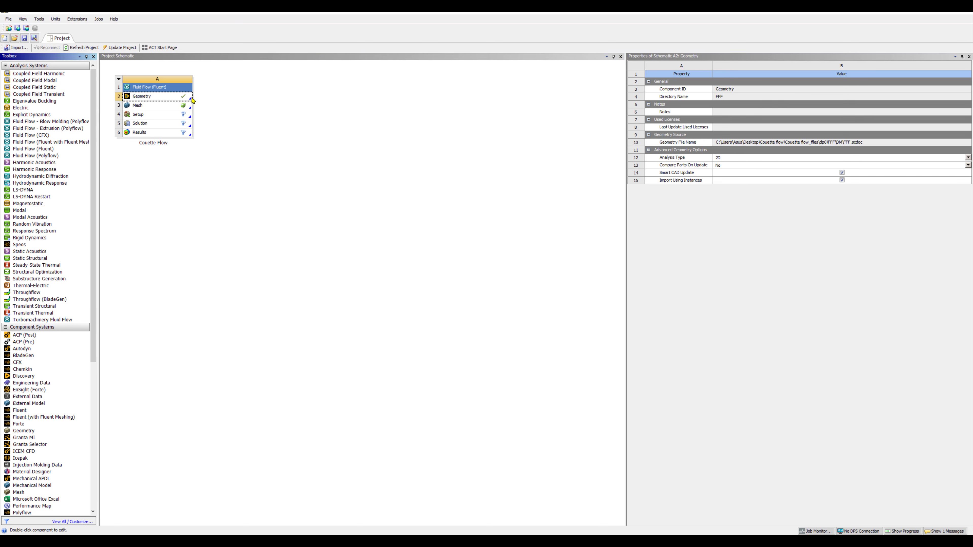
# - Open the system's mesh for editing and check the edges assigned to periodic_left, periodic_right, bottom_wall and top_wall
pyautogui.click(155, 105)
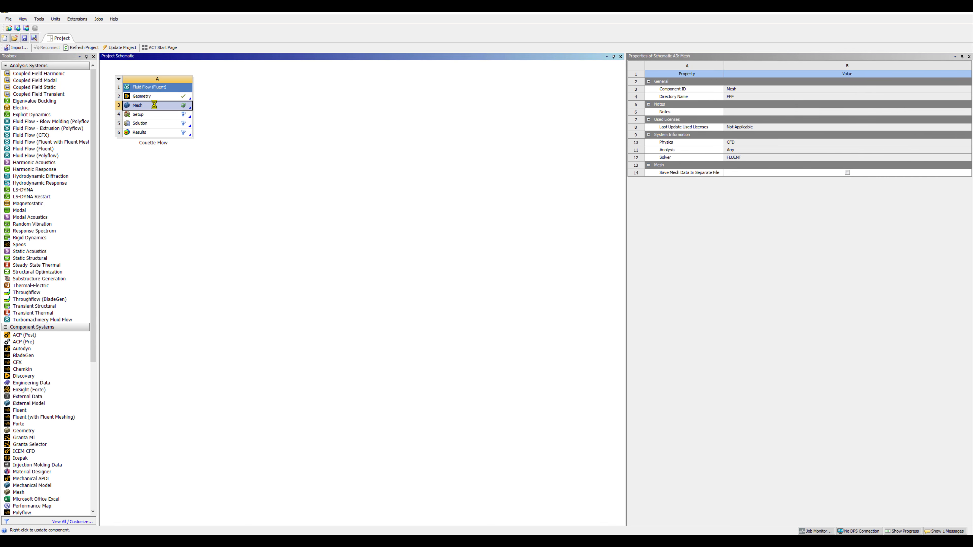
pyautogui.doubleClick(154, 106)
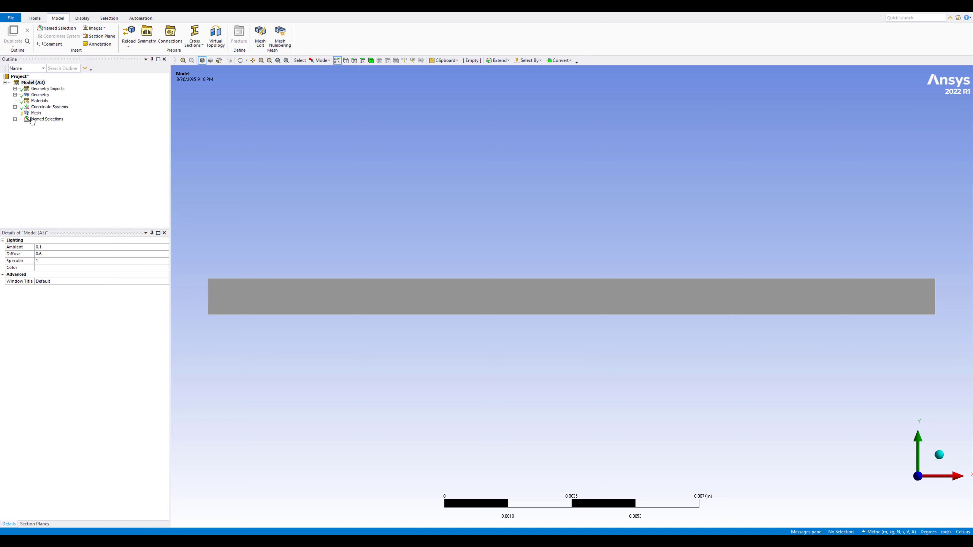
pyautogui.click(15, 119)
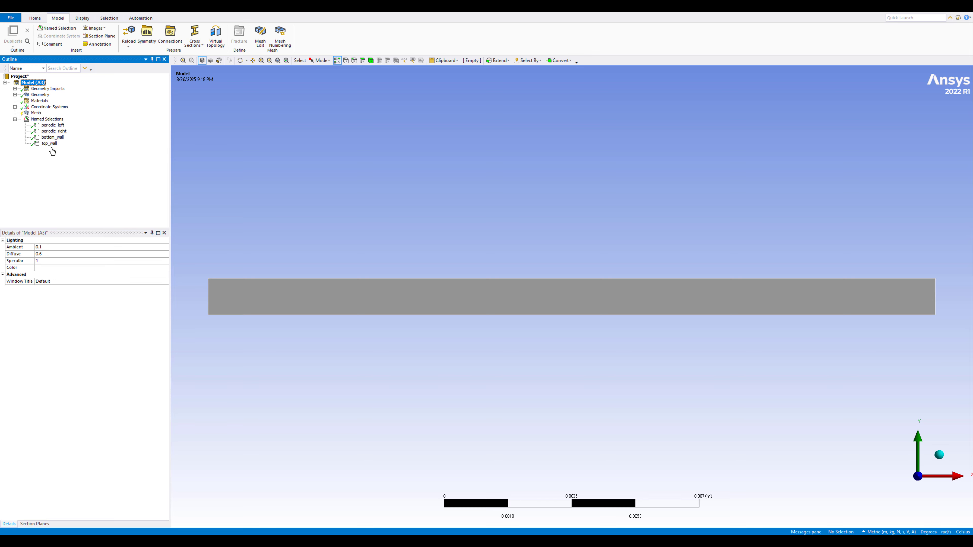
pyautogui.click(54, 125)
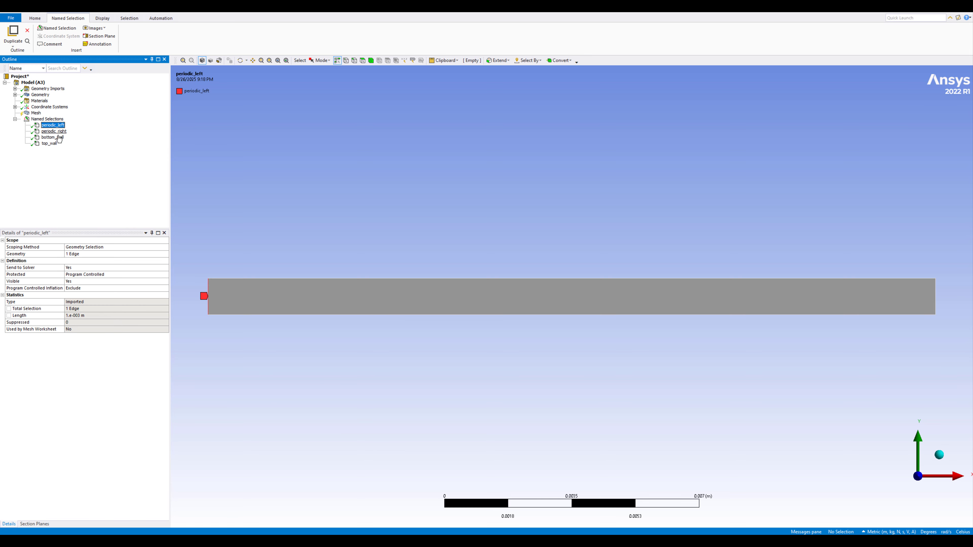
pyautogui.click(59, 133)
pyautogui.click(56, 137)
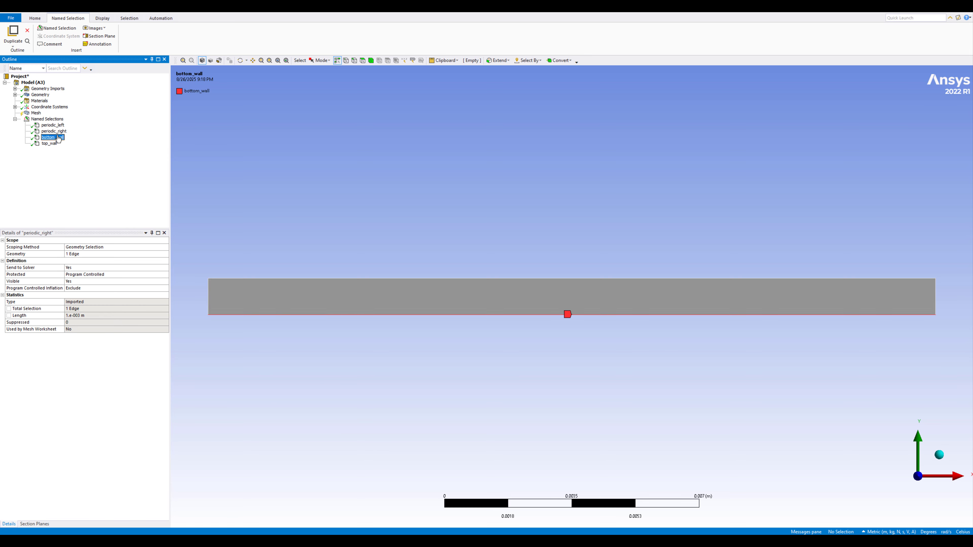
pyautogui.click(54, 144)
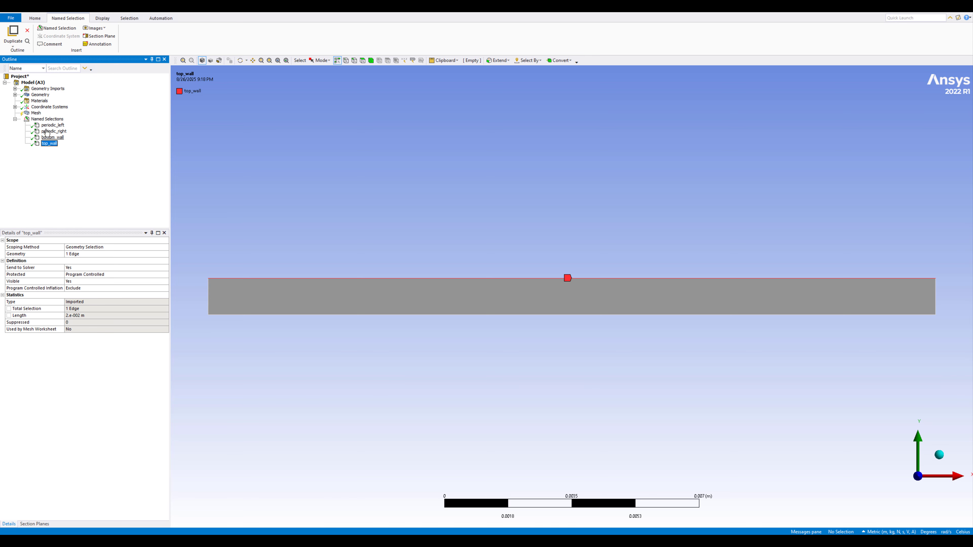
# - Check the interval counts in the reference picture and insert a mesh sizing scoped to the channel's two long edges
pyautogui.click(35, 113)
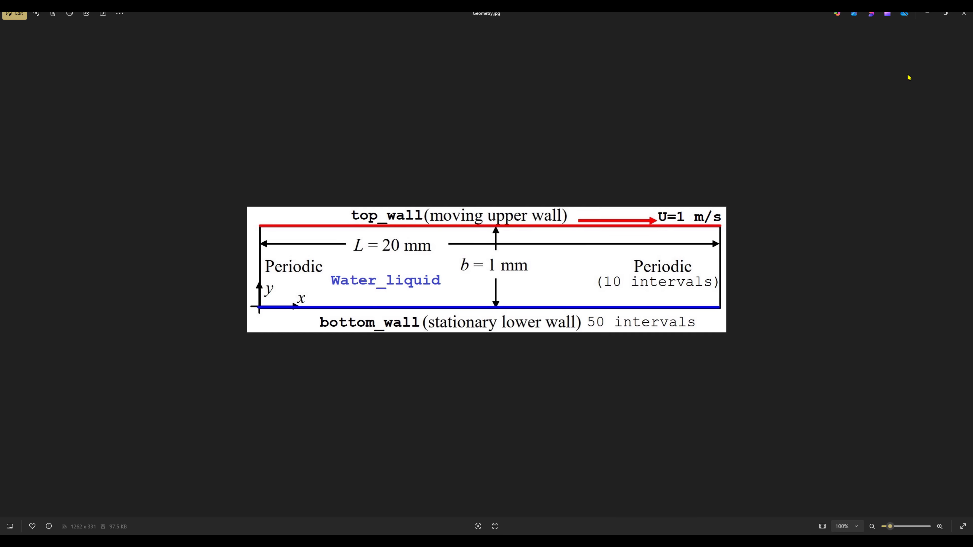
pyautogui.click(924, 19)
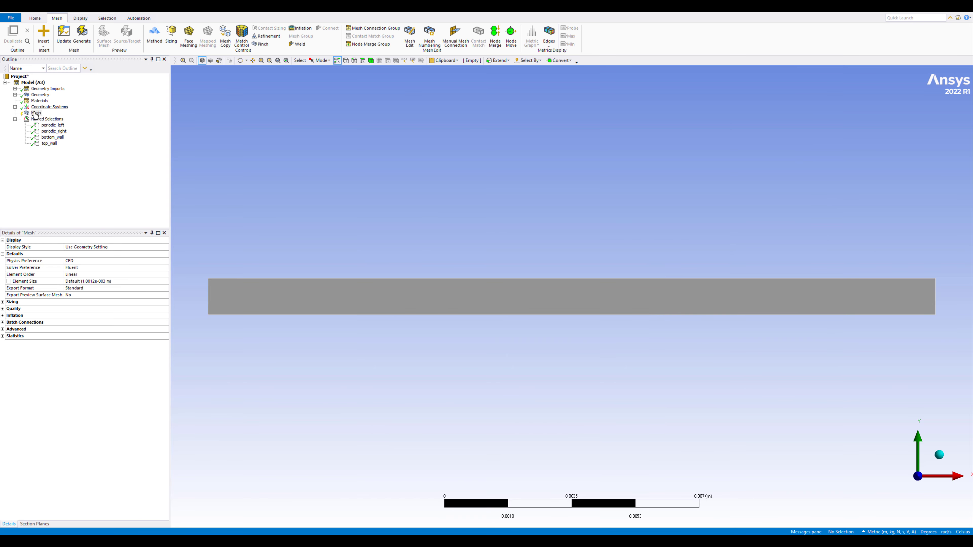
pyautogui.rightClick(36, 114)
pyautogui.moveTo(56, 119)
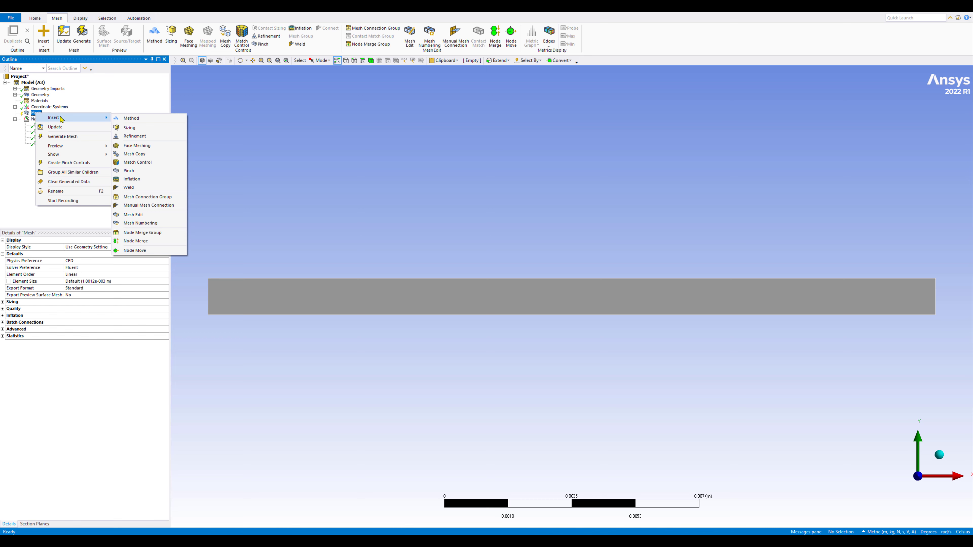
pyautogui.click(128, 128)
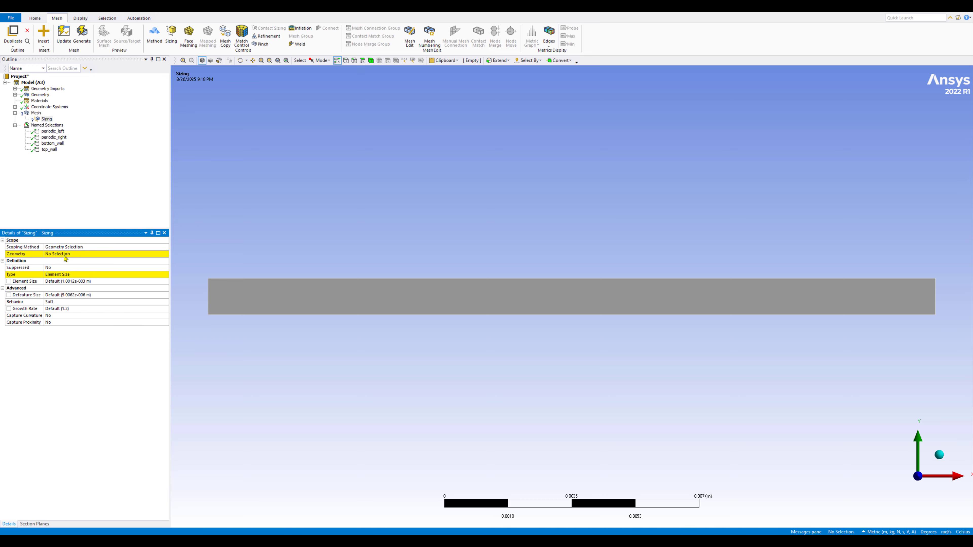
pyautogui.click(312, 316)
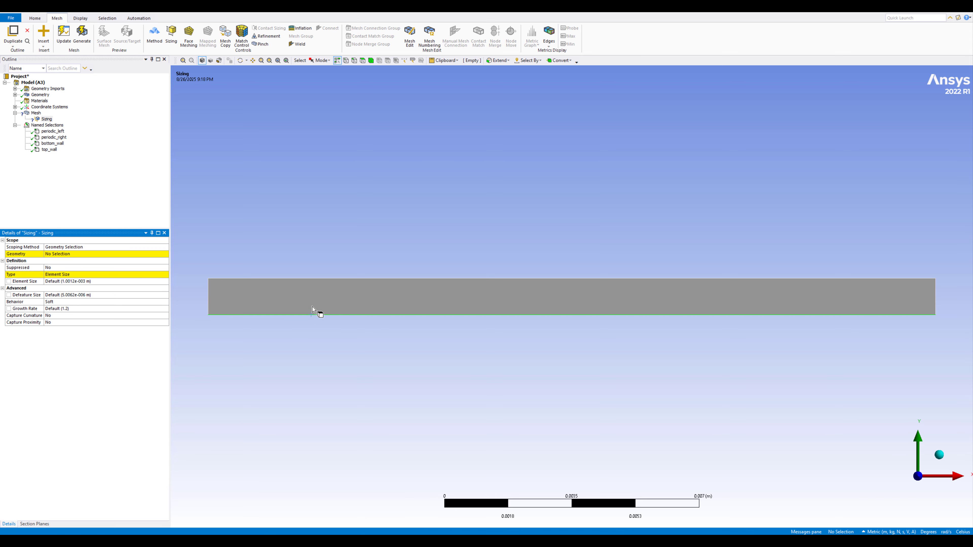
pyautogui.keyDown('ctrl'); pyautogui.click(316, 279); pyautogui.keyUp('ctrl')
pyautogui.keyDown('ctrl'); pyautogui.click(316, 280); pyautogui.keyUp('ctrl')
pyautogui.click(59, 254)
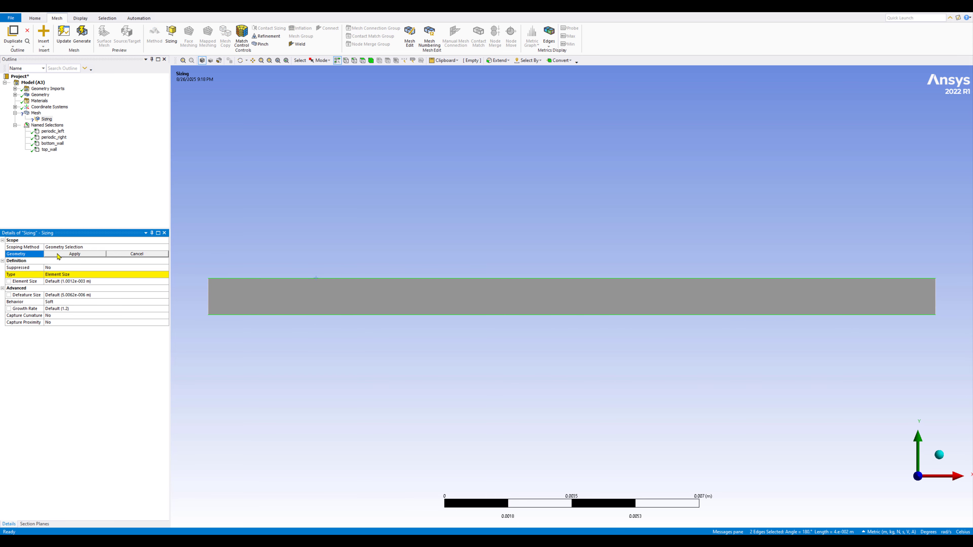
pyautogui.click(66, 256)
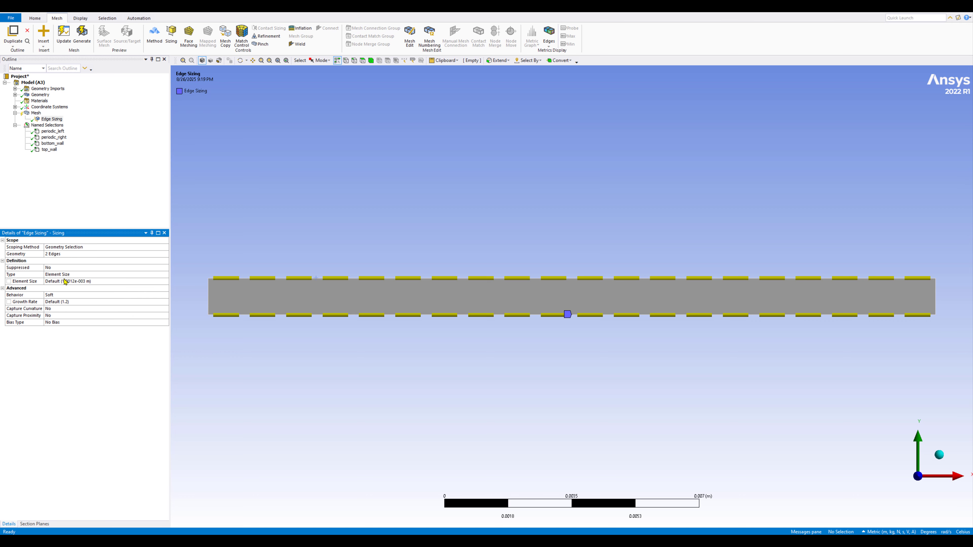
# - Set the long-edge sizing to Number of Divisions with 50 divisions and Hard behavior
pyautogui.click(74, 275)
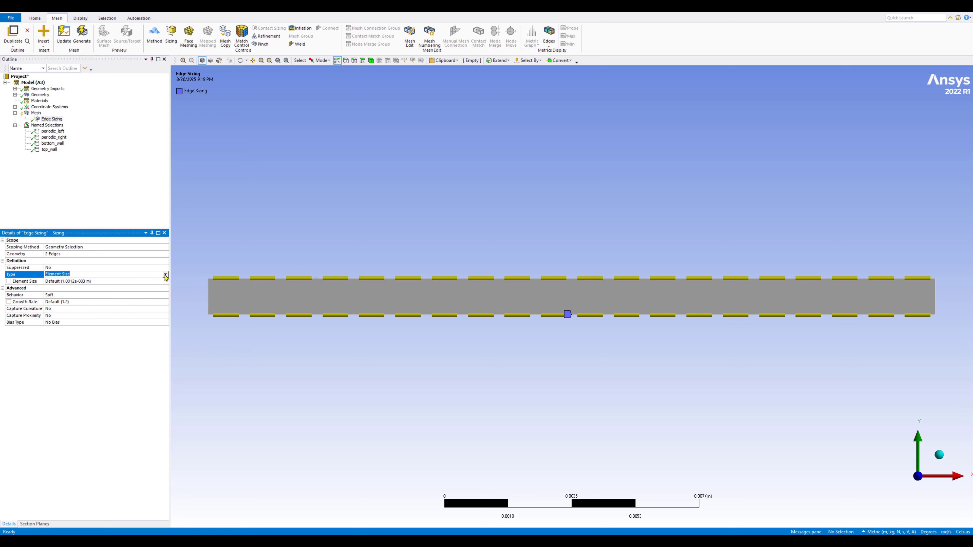
pyautogui.click(166, 275)
pyautogui.click(86, 288)
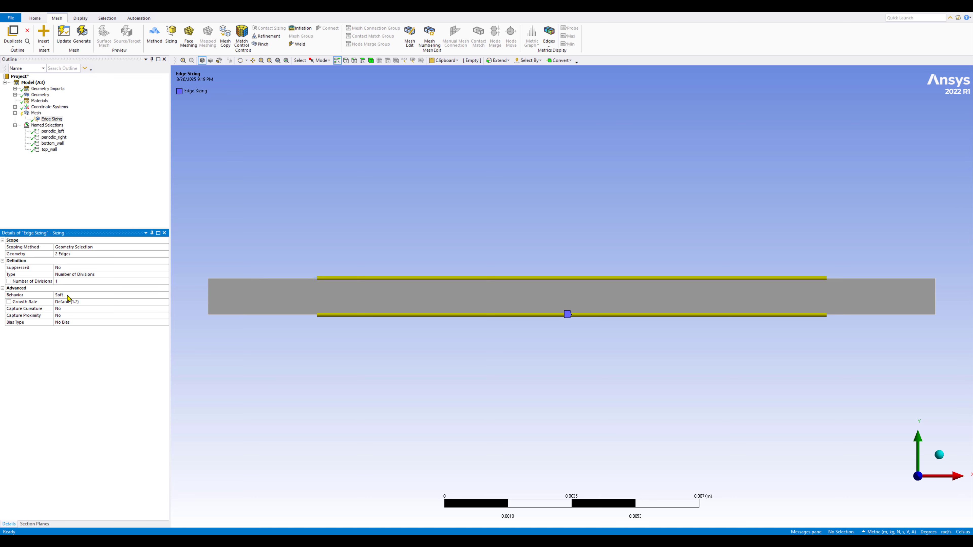
pyautogui.click(60, 283)
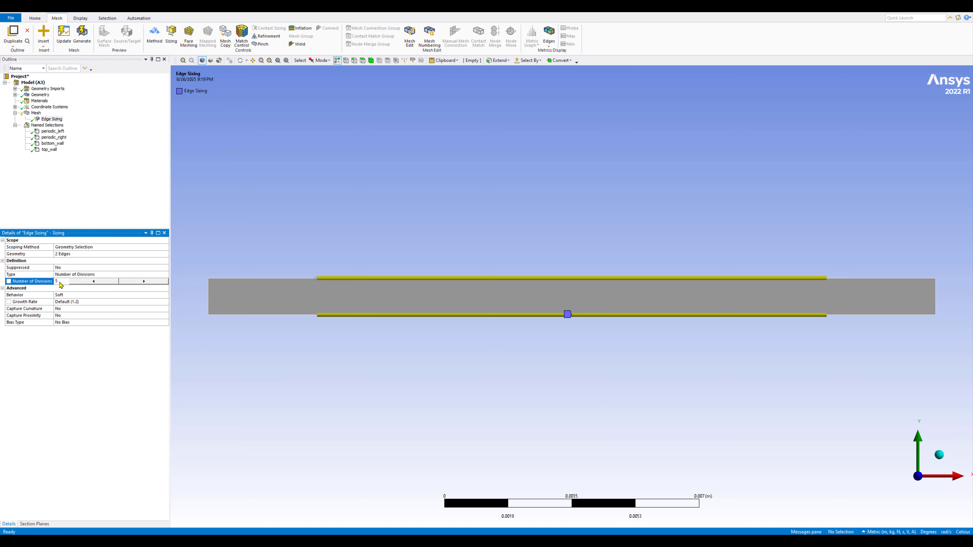
pyautogui.click(75, 296)
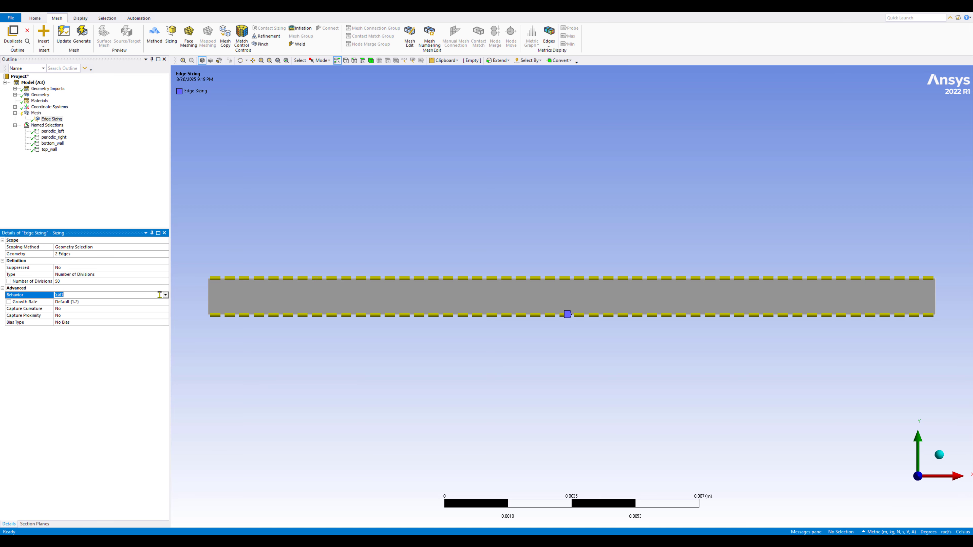
pyautogui.click(166, 295)
pyautogui.click(66, 306)
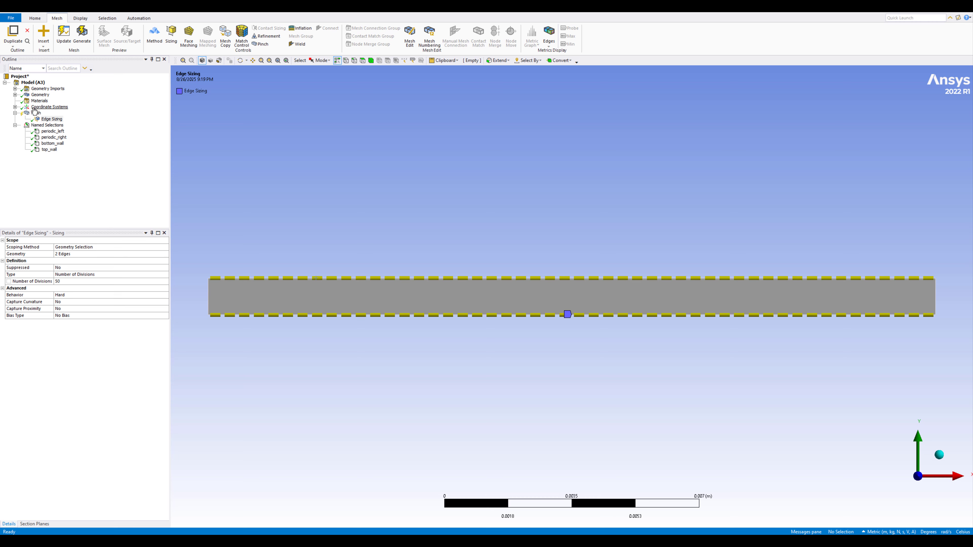
# - Insert a second mesh sizing scoped to the channel's two short vertical edges
pyautogui.click(36, 113)
pyautogui.rightClick(35, 114)
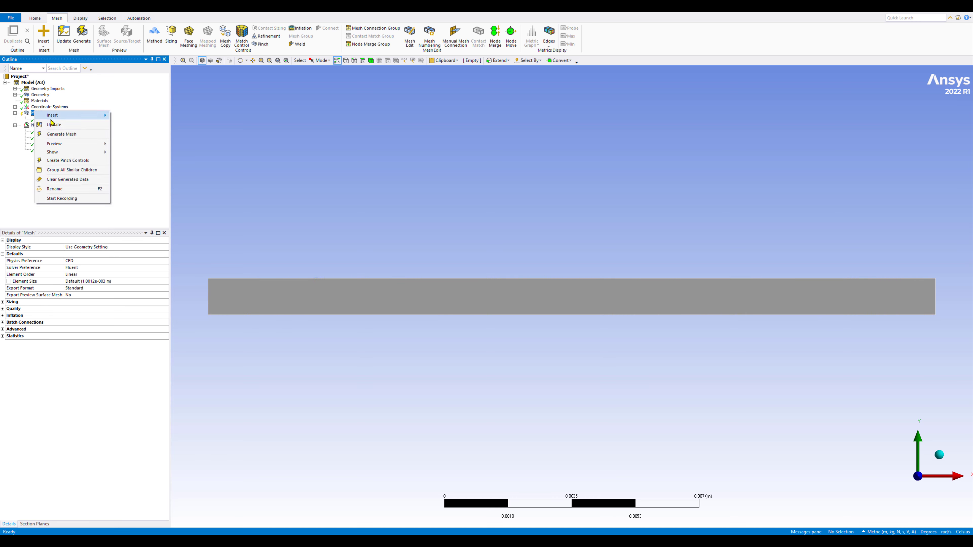
pyautogui.moveTo(66, 118)
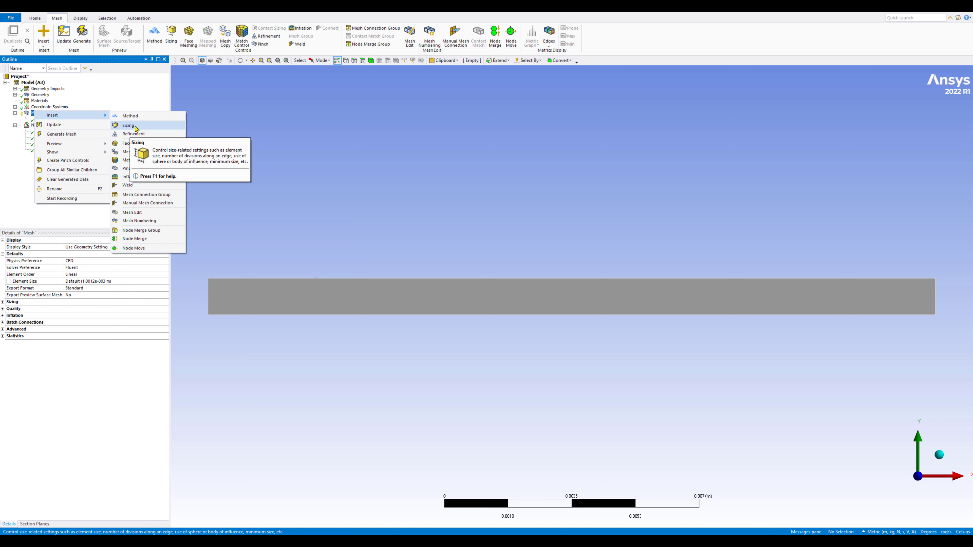
pyautogui.click(141, 128)
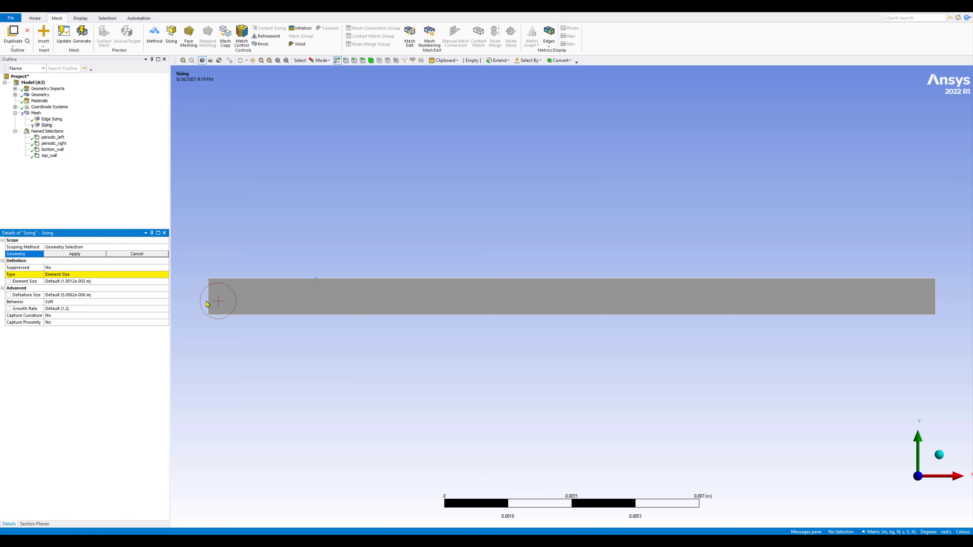
pyautogui.click(207, 299)
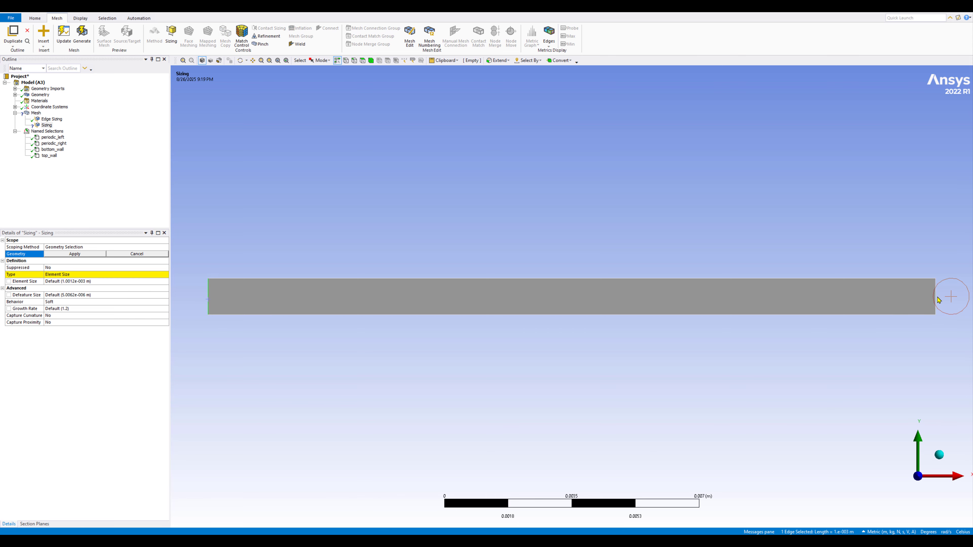
pyautogui.keyDown('ctrl'); pyautogui.click(936, 298); pyautogui.keyUp('ctrl')
pyautogui.click(65, 254)
# - Set the short-edge sizing to Number of Divisions with 10 divisions and Hard behavior
pyautogui.click(66, 275)
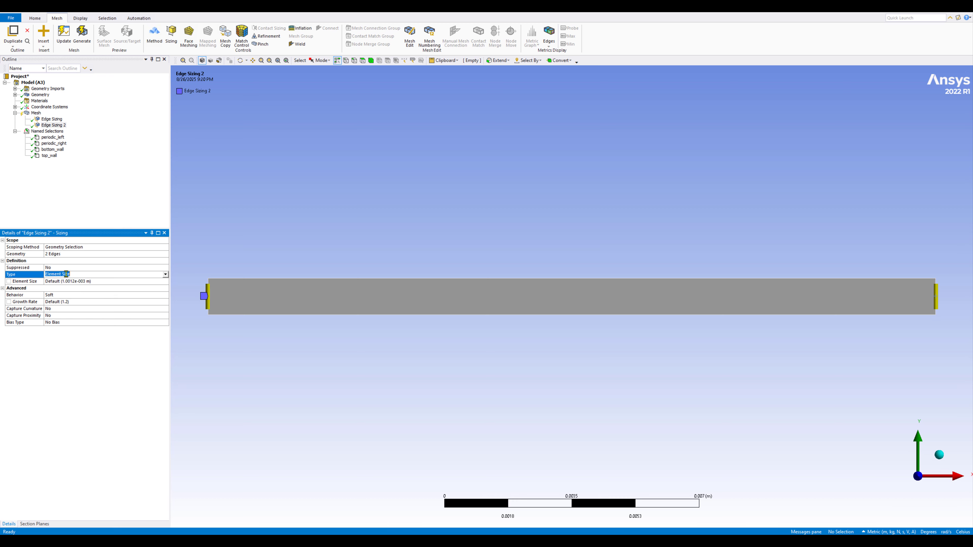
pyautogui.click(166, 275)
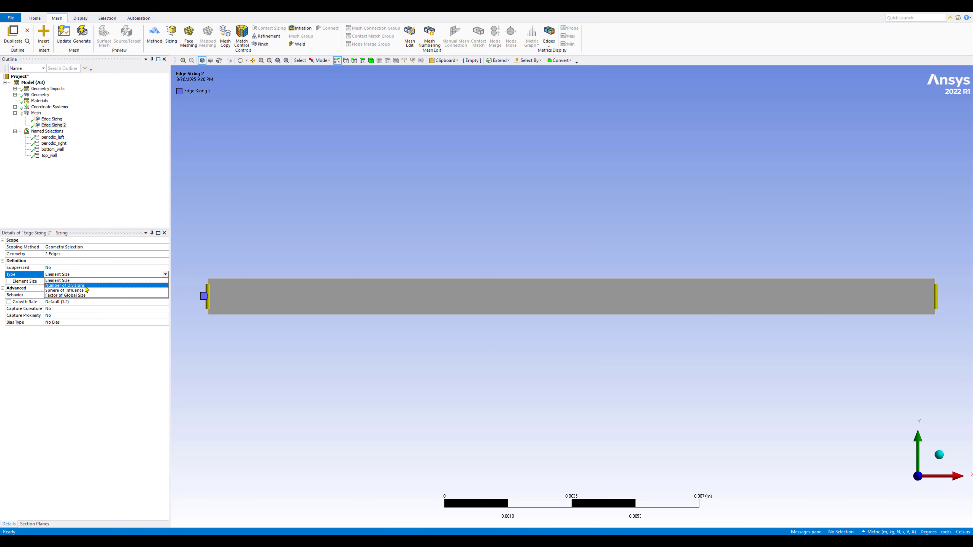
pyautogui.click(81, 286)
pyautogui.click(71, 282)
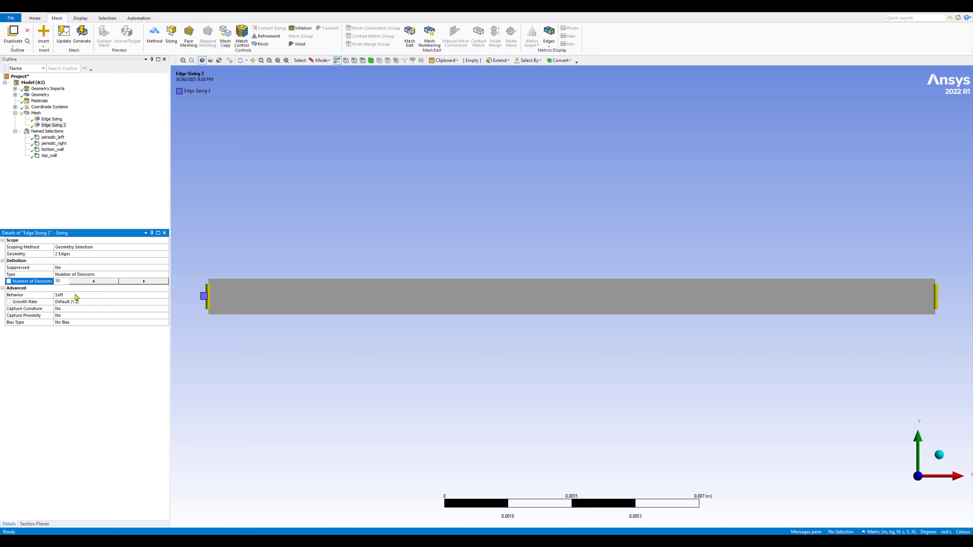
pyautogui.write('10')
pyautogui.click(79, 295)
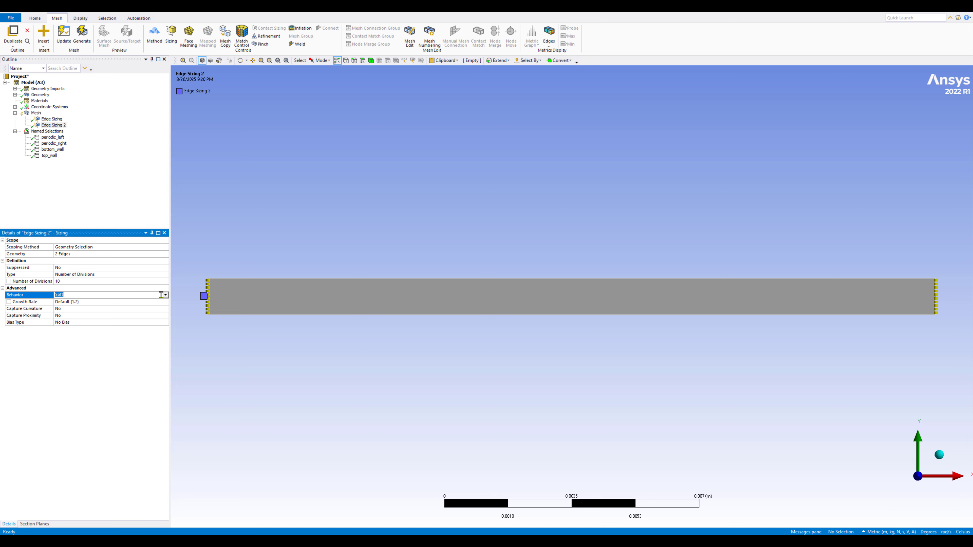
pyautogui.click(166, 294)
pyautogui.click(61, 307)
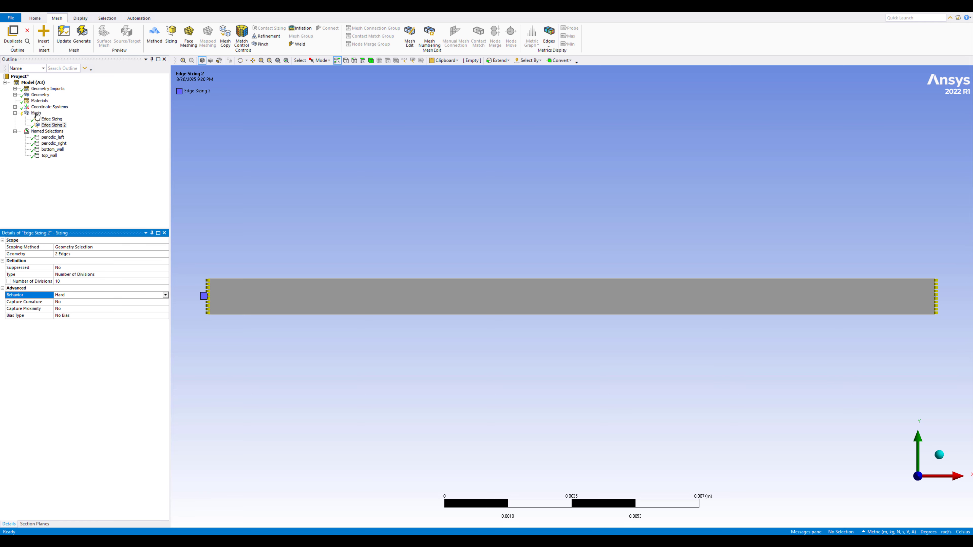
# - Insert a mapped face meshing control scoped to the channel's rectangular face
pyautogui.rightClick(37, 115)
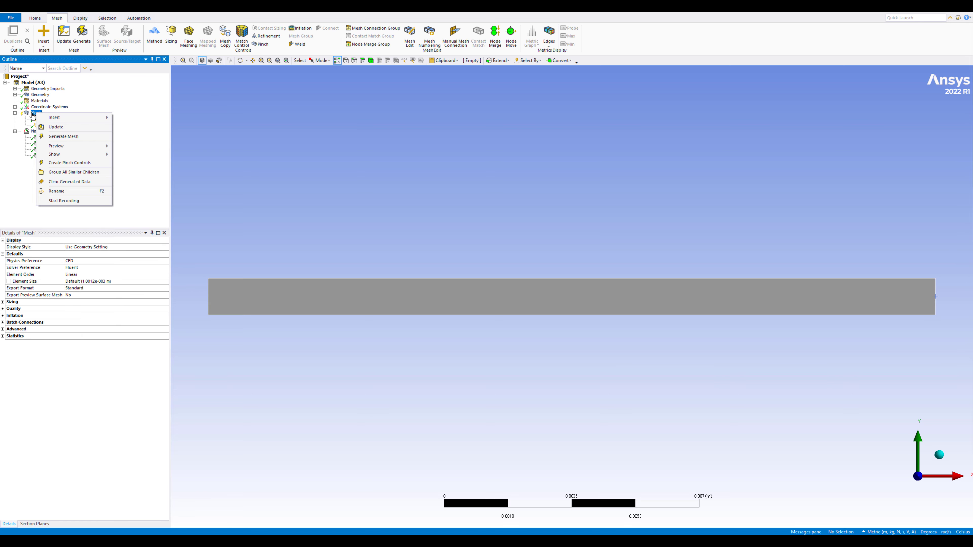
pyautogui.moveTo(69, 117)
pyautogui.click(143, 148)
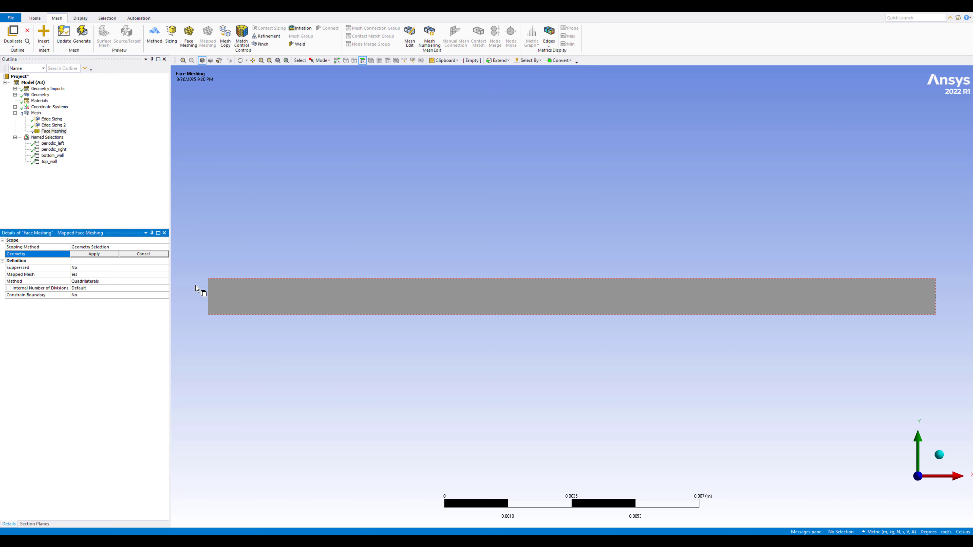
pyautogui.click(313, 297)
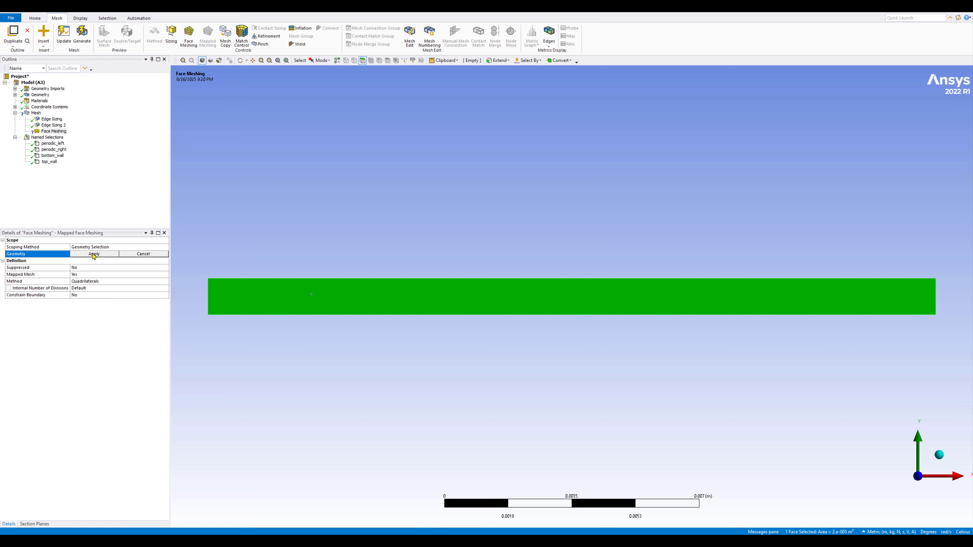
pyautogui.click(94, 254)
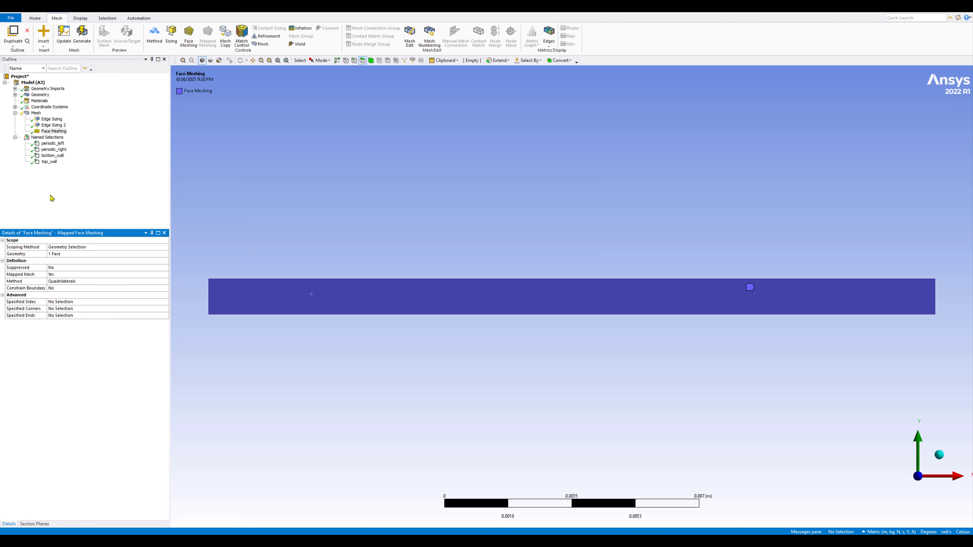
# - Generate the channel mesh and check its node and element statistics
pyautogui.click(35, 113)
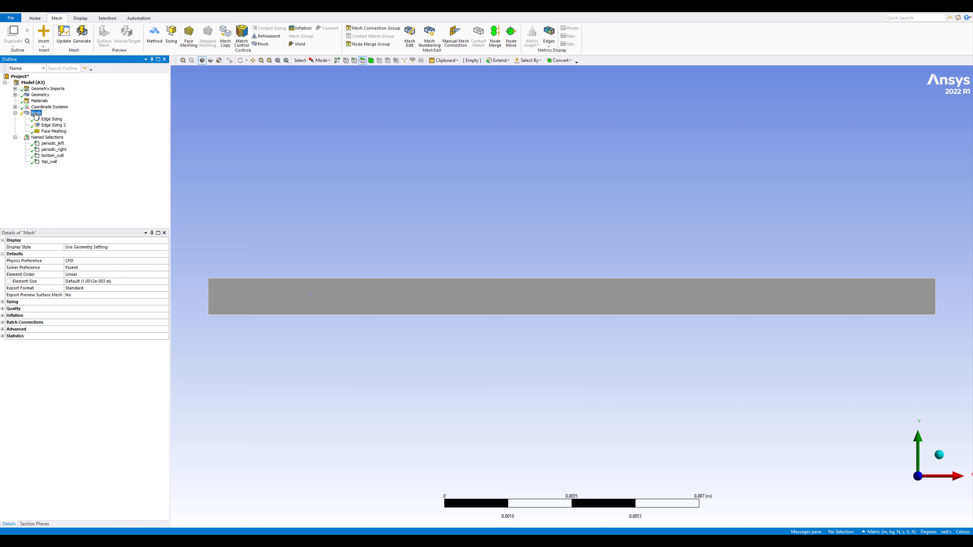
pyautogui.rightClick(35, 114)
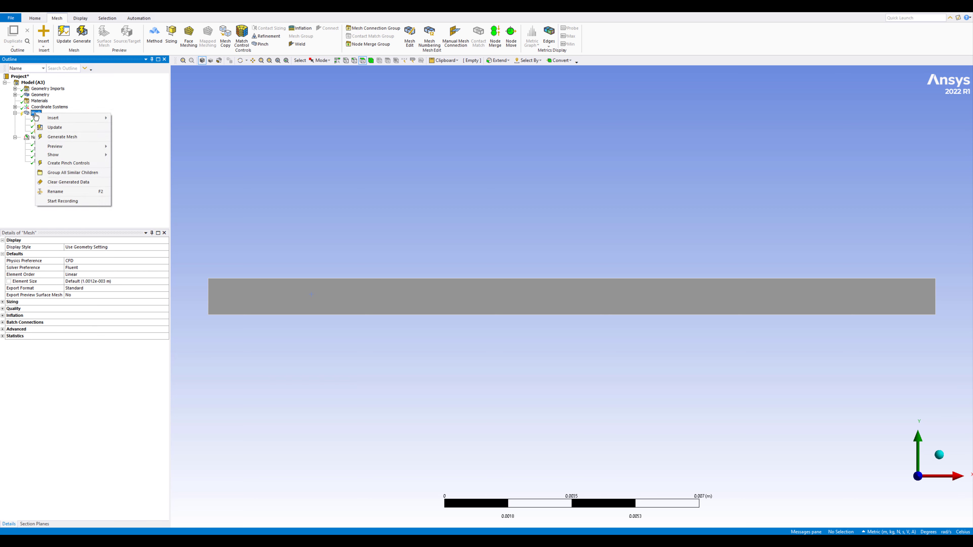
pyautogui.click(50, 137)
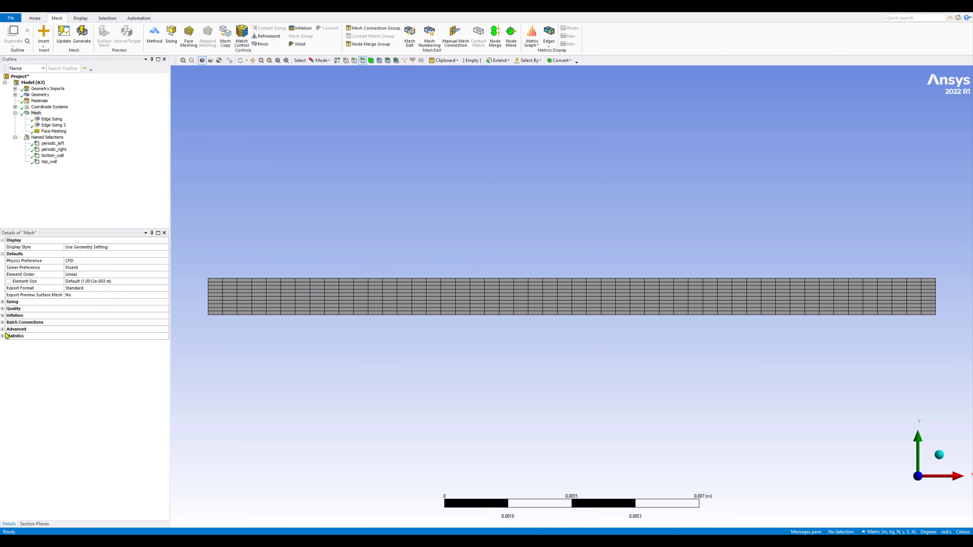
pyautogui.click(3, 336)
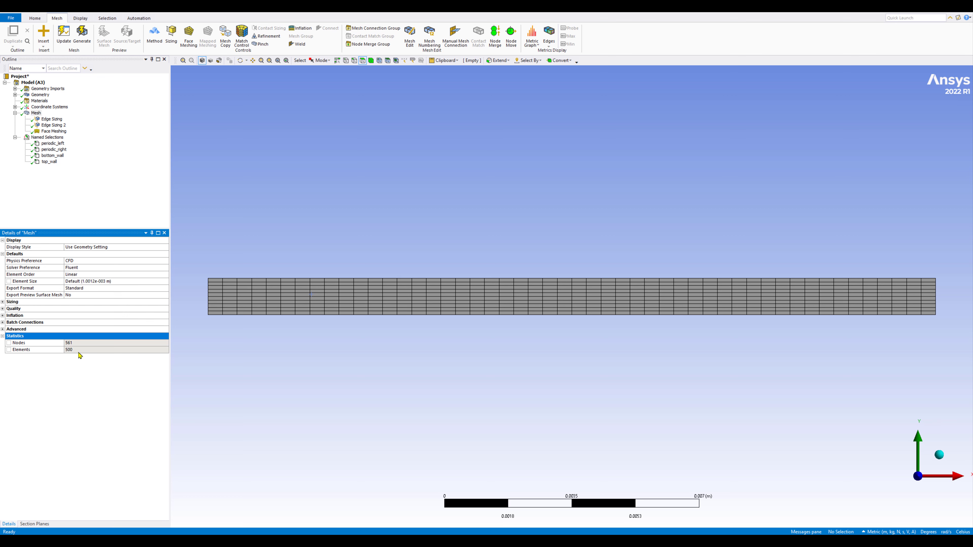
pyautogui.click(77, 352)
pyautogui.click(69, 352)
pyautogui.click(266, 264)
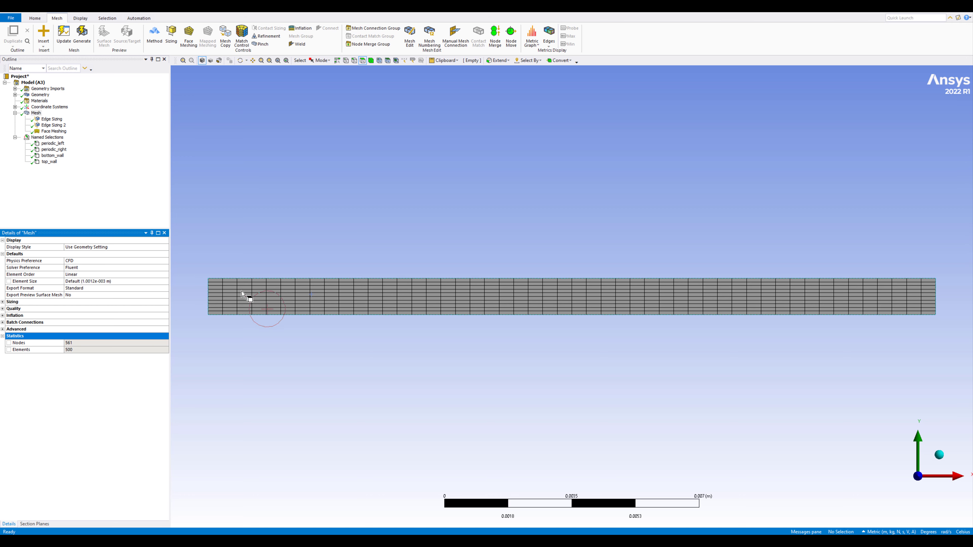
pyautogui.click(75, 194)
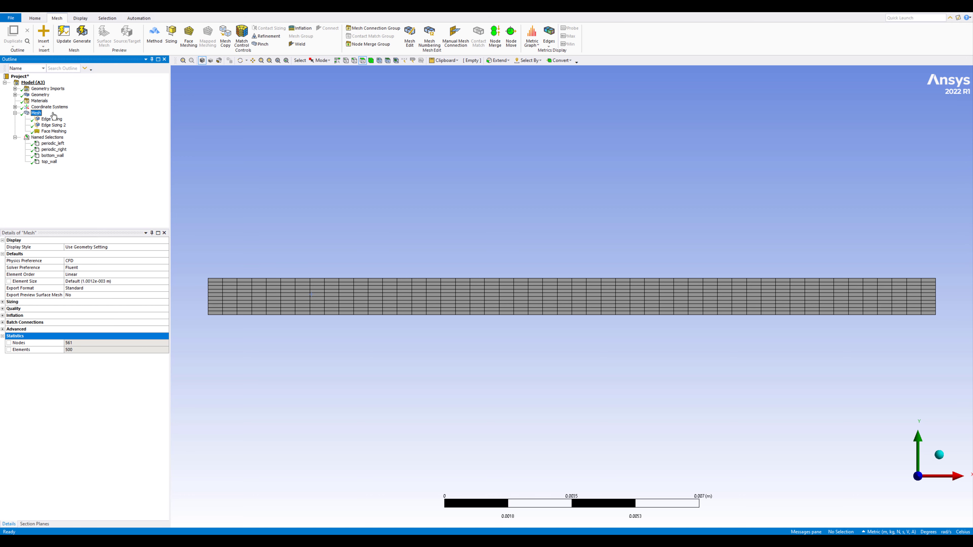
# - Update the mesh so that it is translated for Fluent, and dismiss the notification
pyautogui.press('ctrl')
pyautogui.rightClick(37, 115)
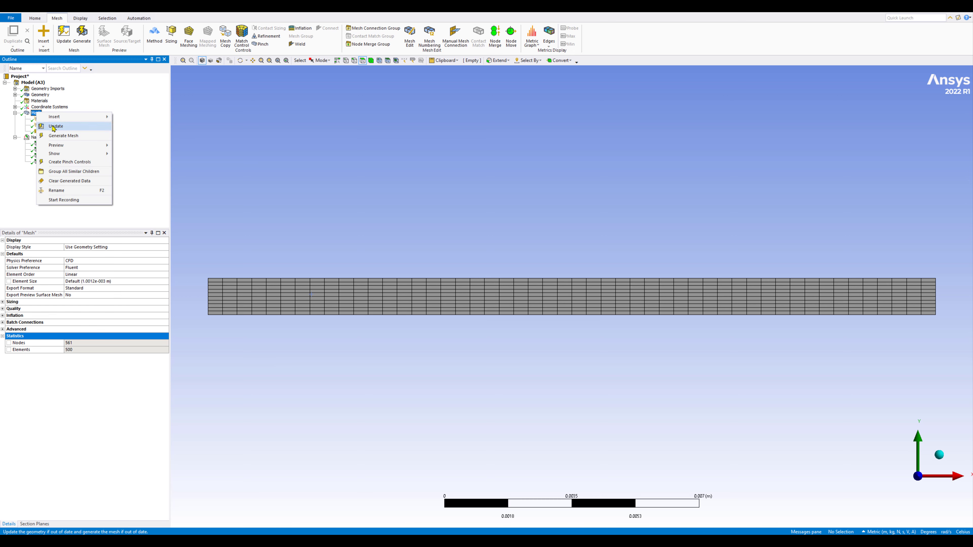
pyautogui.click(54, 127)
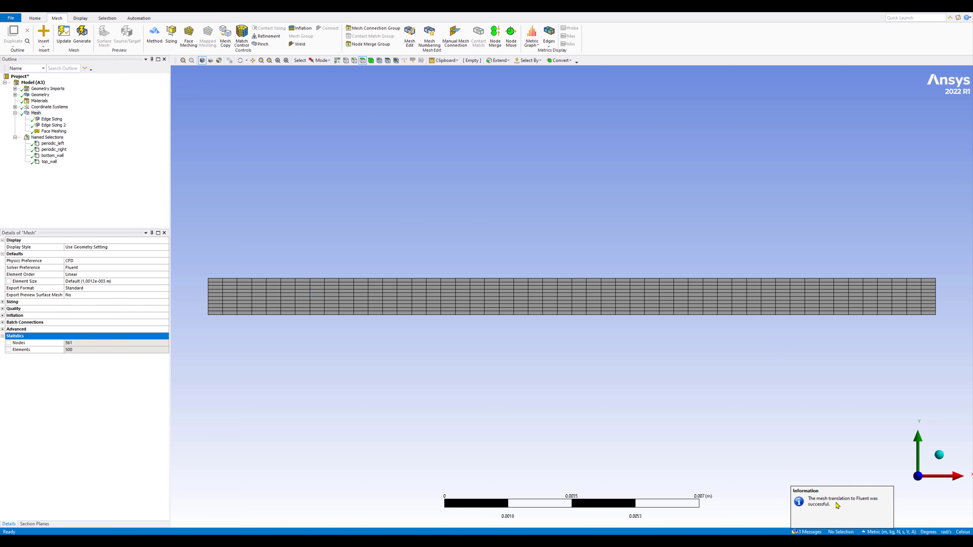
pyautogui.click(871, 503)
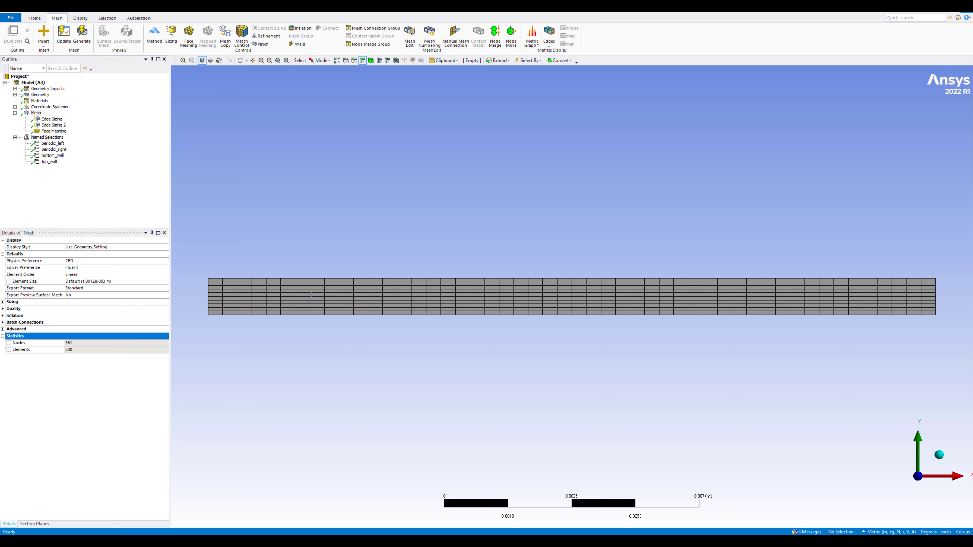
# - Switch to Ansys Workbench and save the project
pyautogui.hotkey('alt', 'Tab')
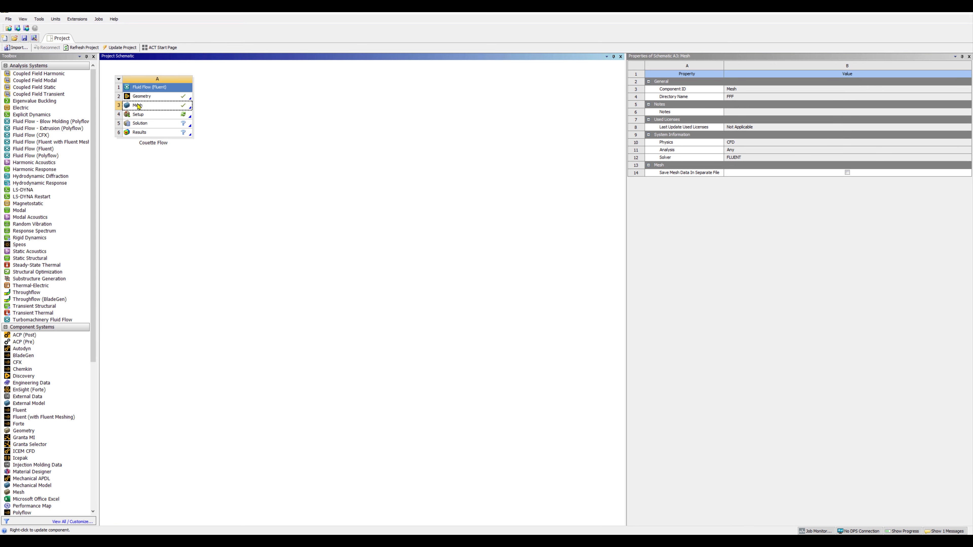
pyautogui.click(177, 103)
pyautogui.click(24, 39)
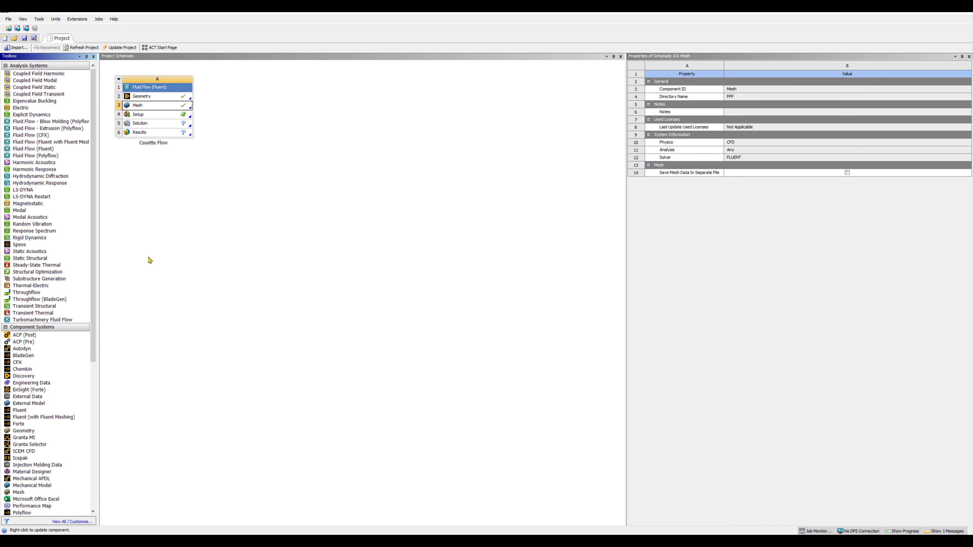
pyautogui.click(139, 115)
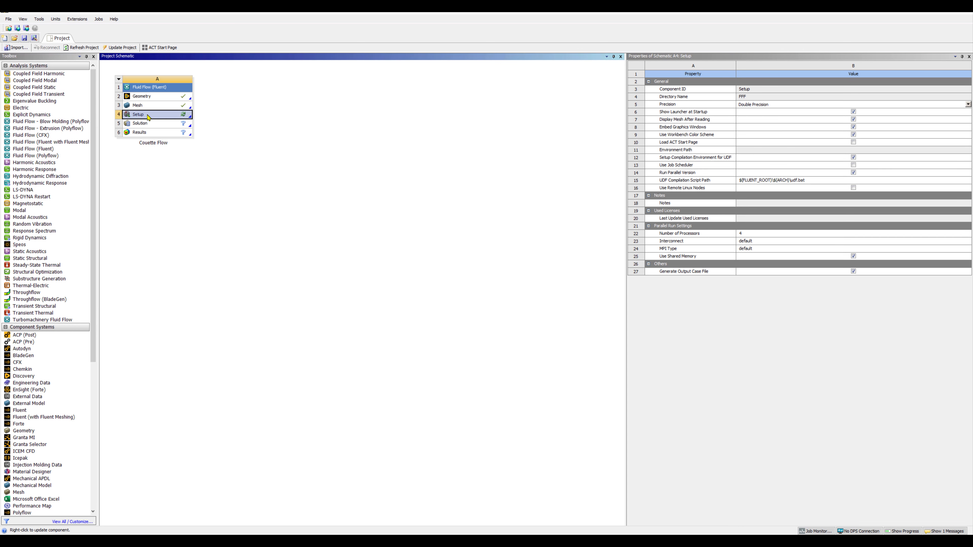
pyautogui.press('ctrl')
pyautogui.press('ctrl')
pyautogui.doubleClick(148, 117)
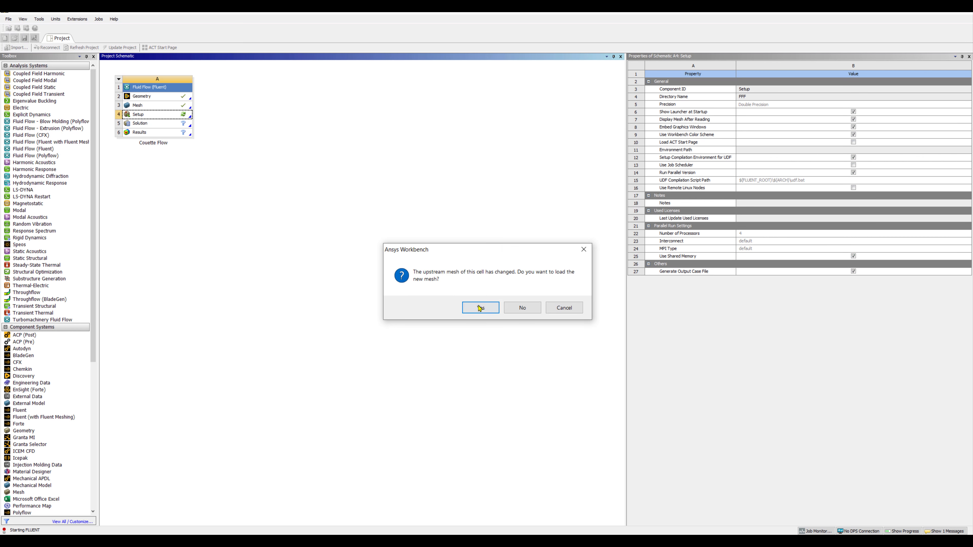
pyautogui.click(570, 310)
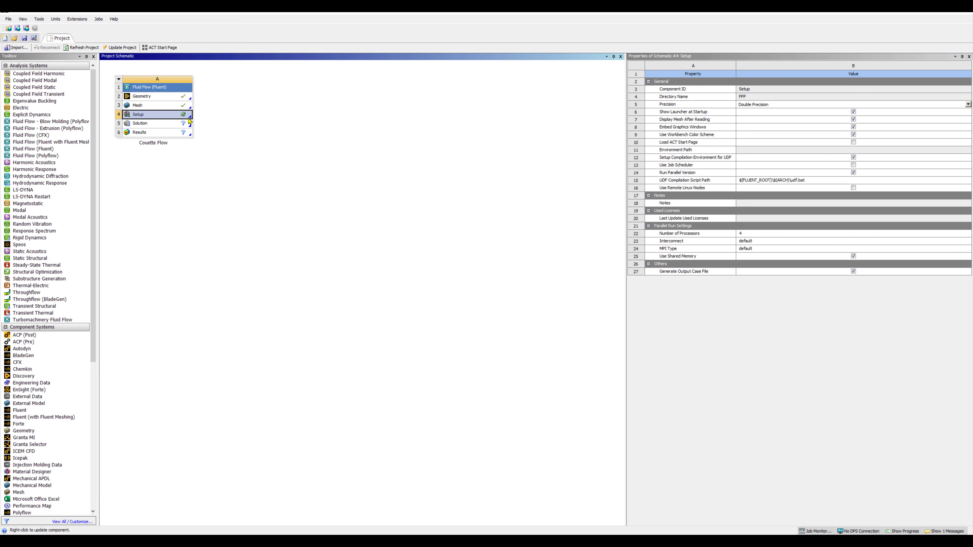
# - Reset the Setup cell of the Couette Flow system and accept the confirmation
pyautogui.rightClick(179, 116)
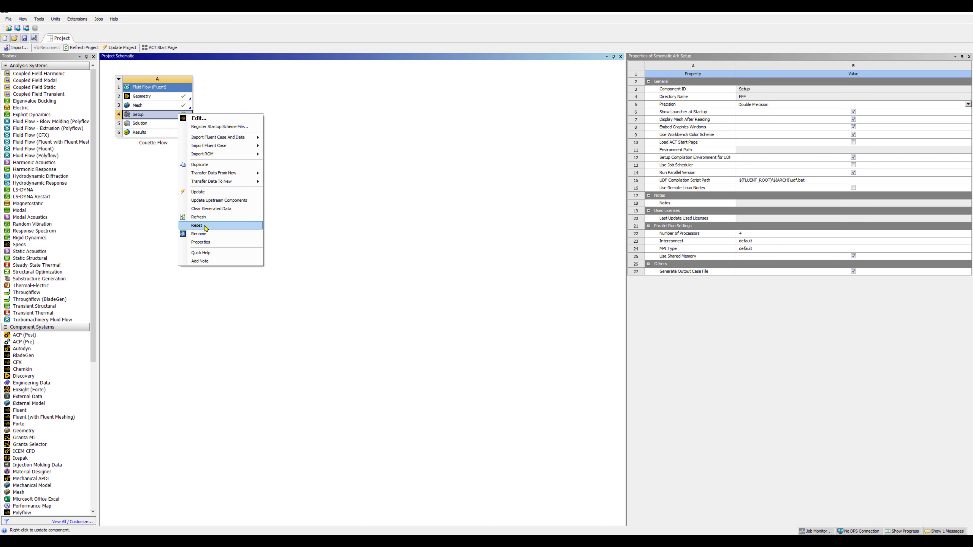
pyautogui.click(206, 226)
pyautogui.click(484, 292)
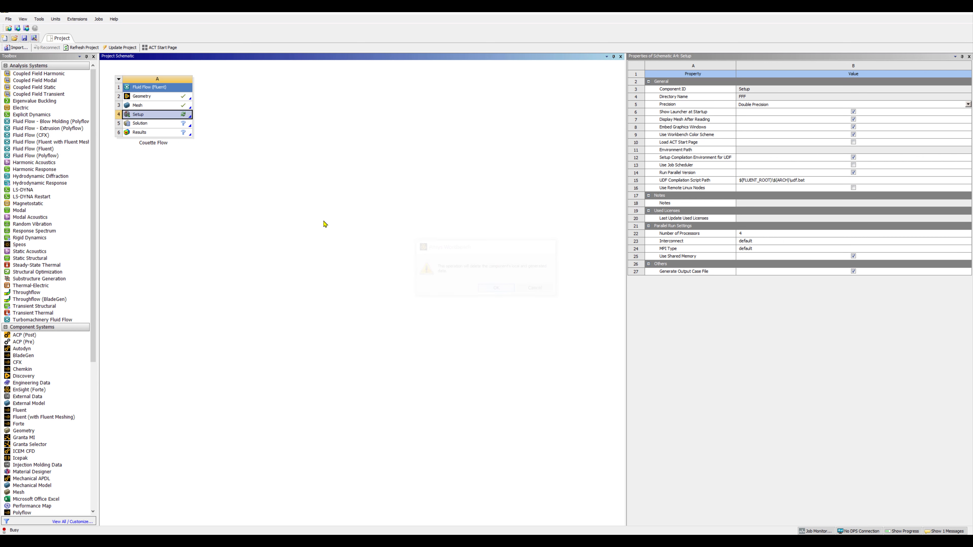
# - Open the Couette Flow setup and start Fluent with Double Precision and 4 solver processes
pyautogui.doubleClick(157, 117)
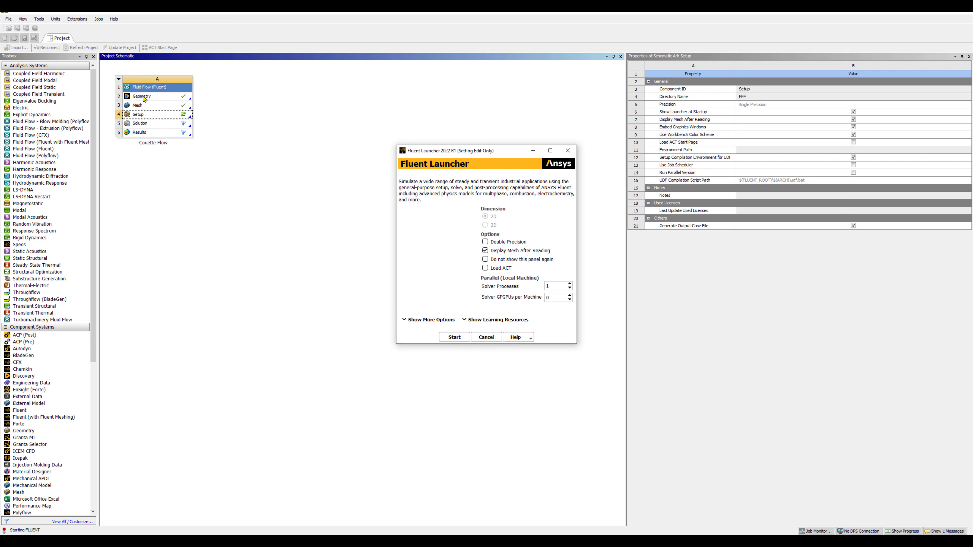
pyautogui.moveTo(475, 157); pyautogui.dragTo(392, 135)
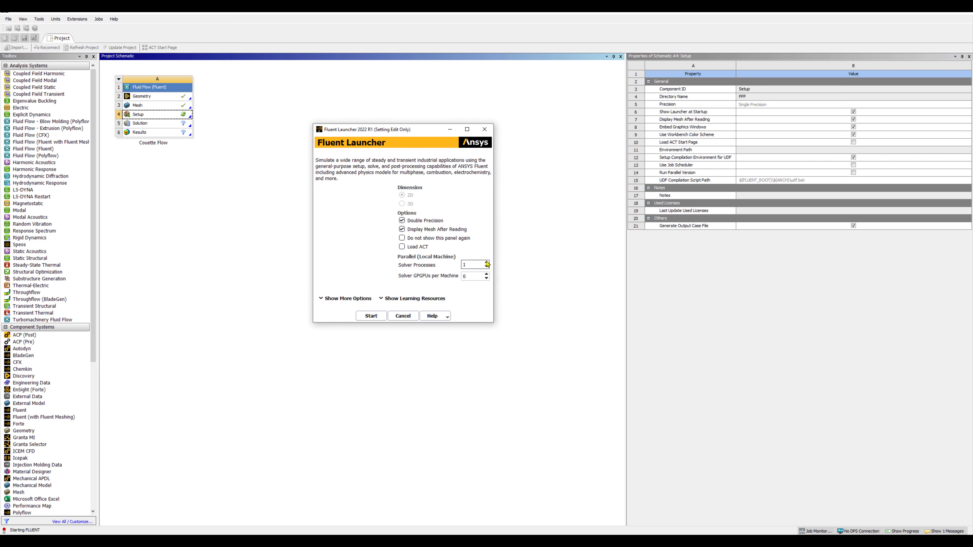
pyautogui.click(367, 317)
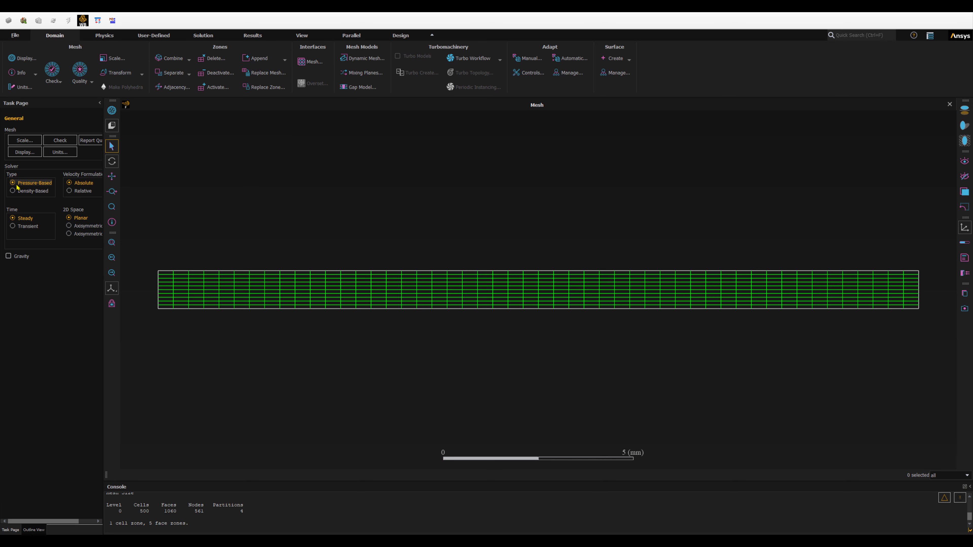
# - Keep the solver's time setting at Steady and set the viscous model to Laminar
pyautogui.click(19, 219)
pyautogui.click(33, 530)
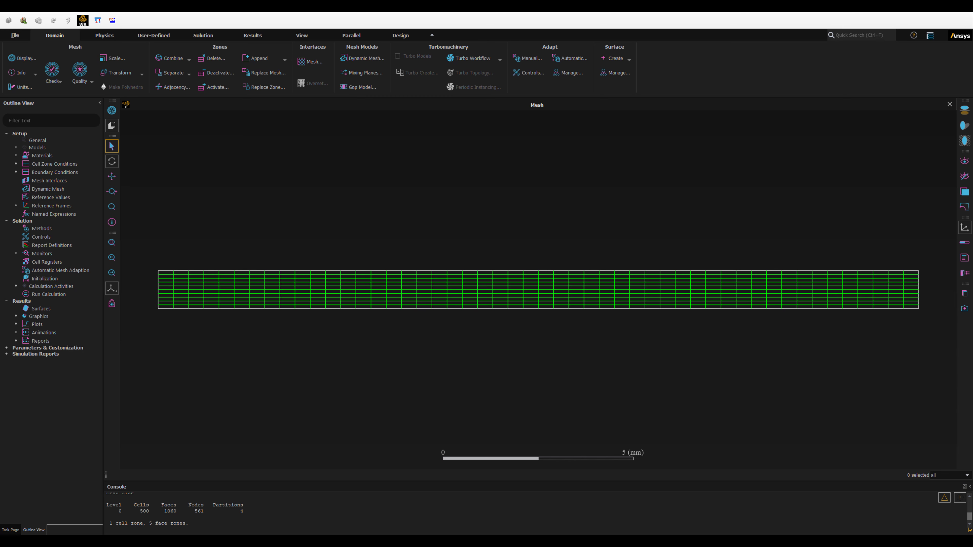
pyautogui.click(16, 148)
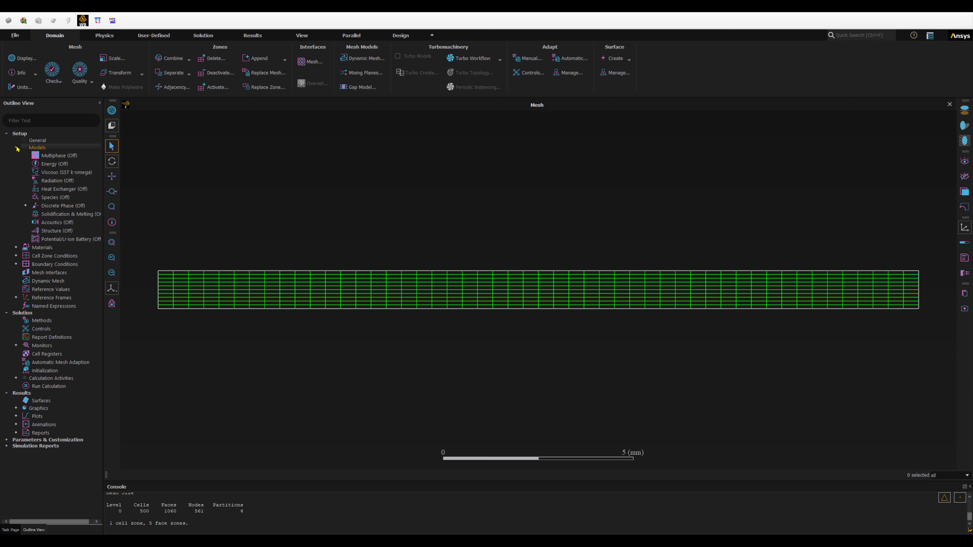
pyautogui.click(49, 174)
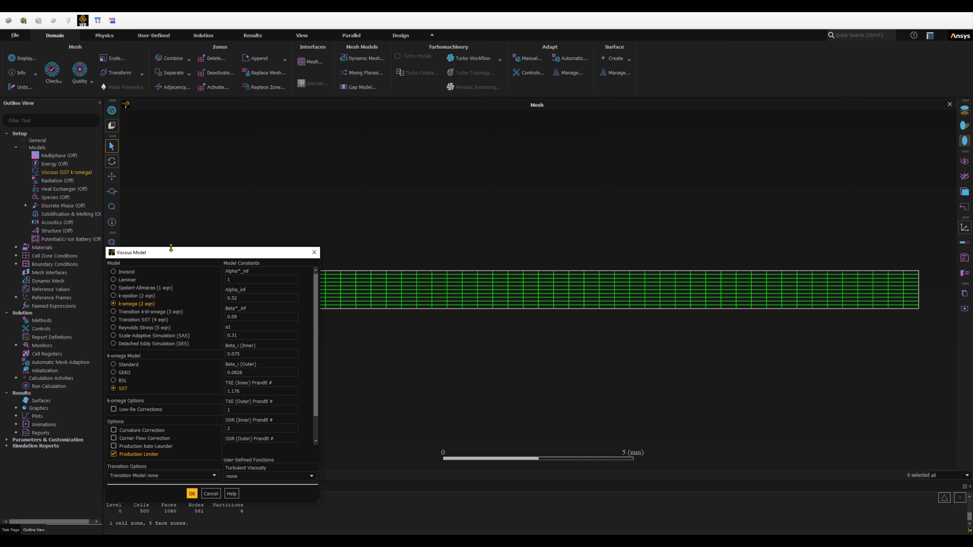
pyautogui.moveTo(172, 254); pyautogui.dragTo(194, 166)
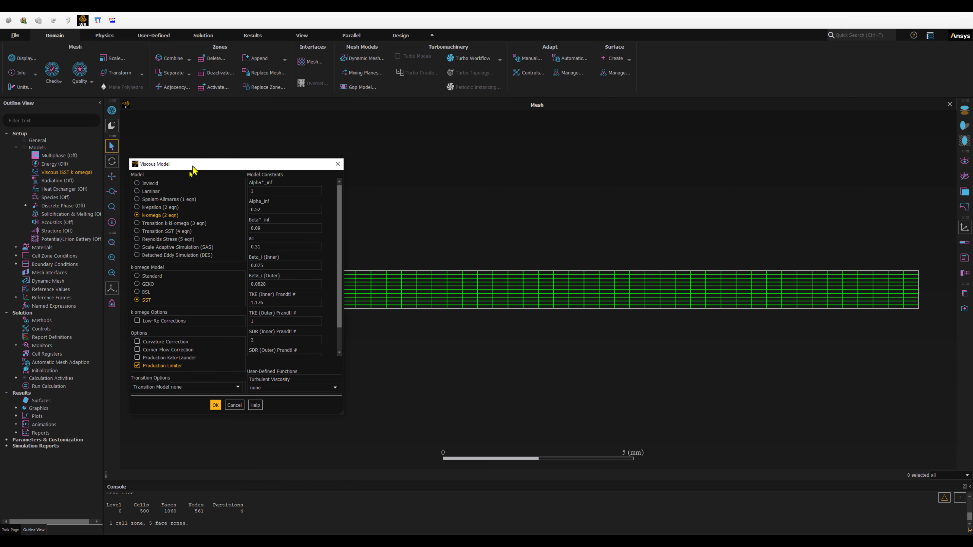
pyautogui.click(137, 193)
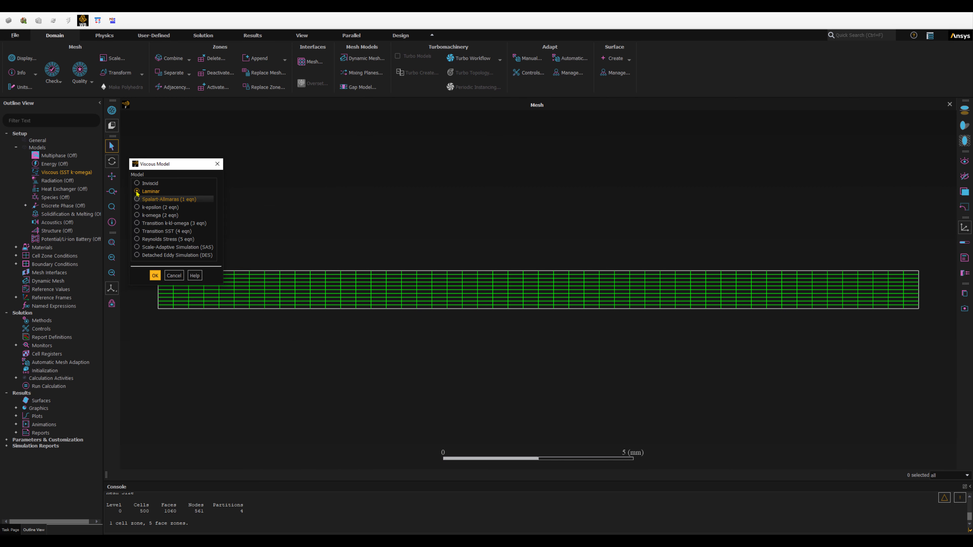
pyautogui.click(155, 276)
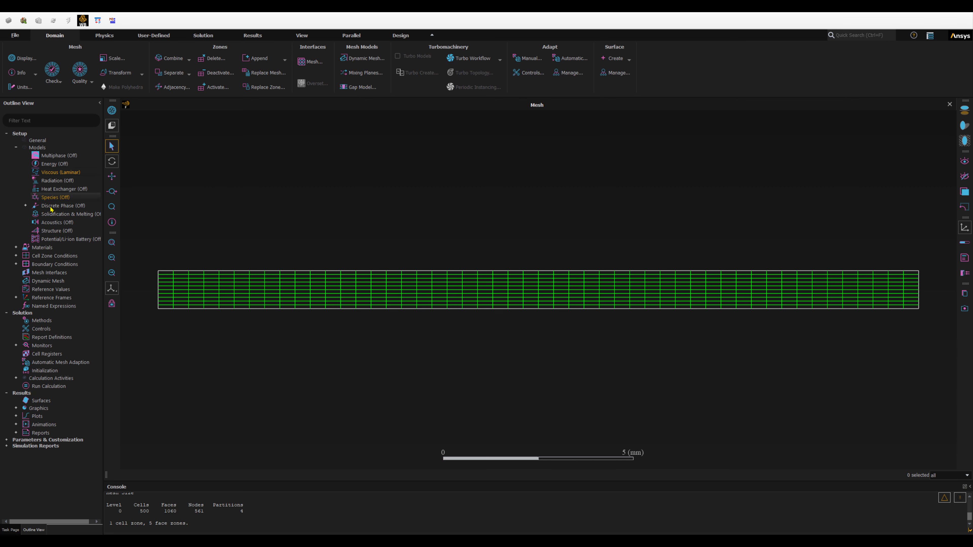
pyautogui.click(16, 148)
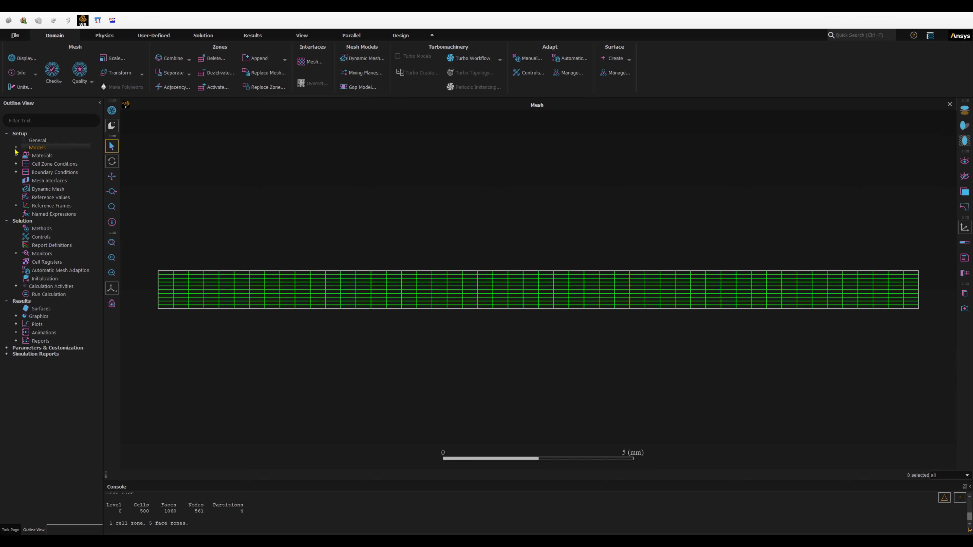
# - Add water-liquid (h2o<l>) to the fluid materials by copying it from the Fluent Database
pyautogui.click(16, 156)
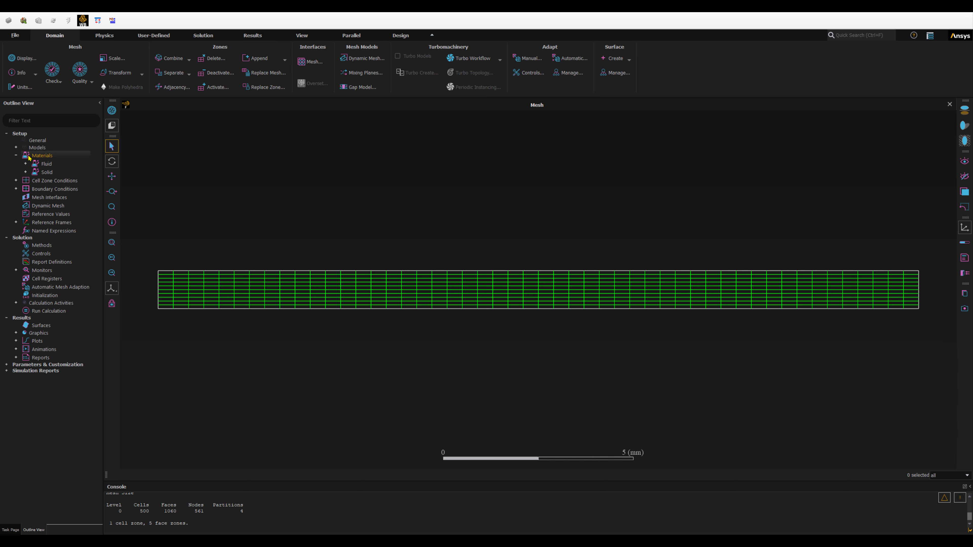
pyautogui.click(26, 164)
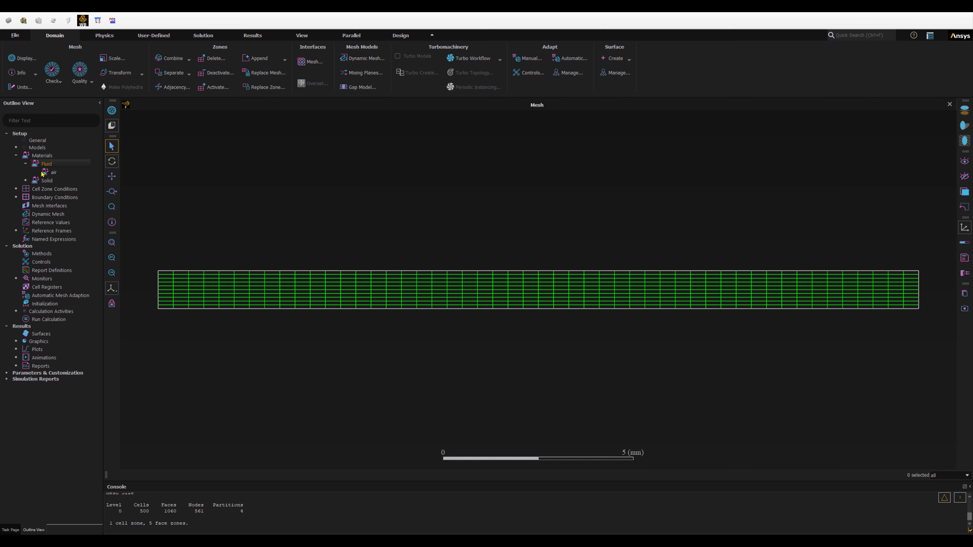
pyautogui.click(26, 181)
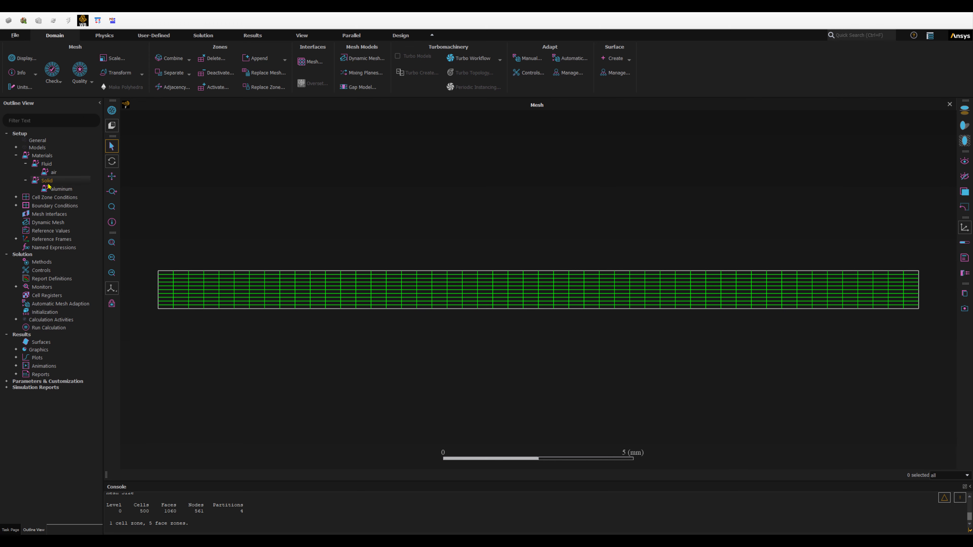
pyautogui.rightClick(50, 165)
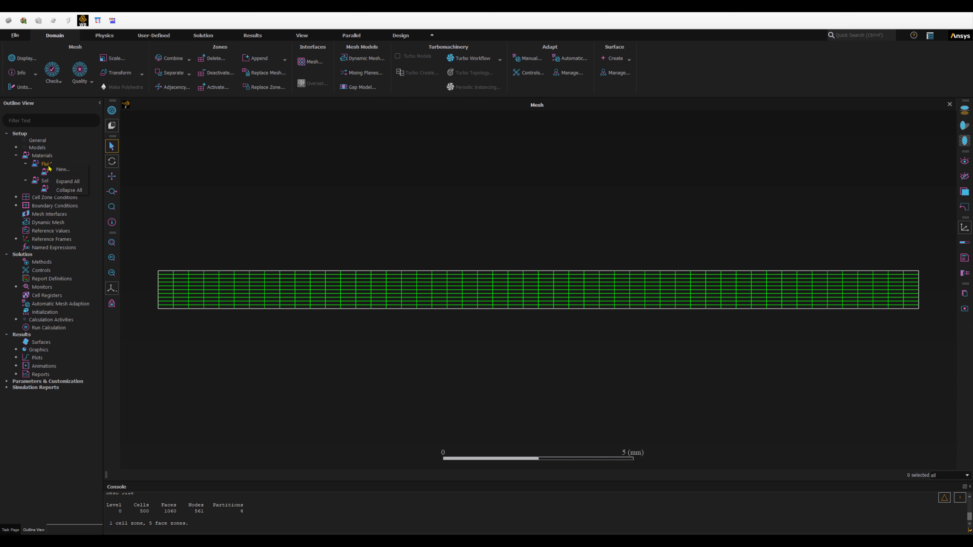
pyautogui.click(62, 170)
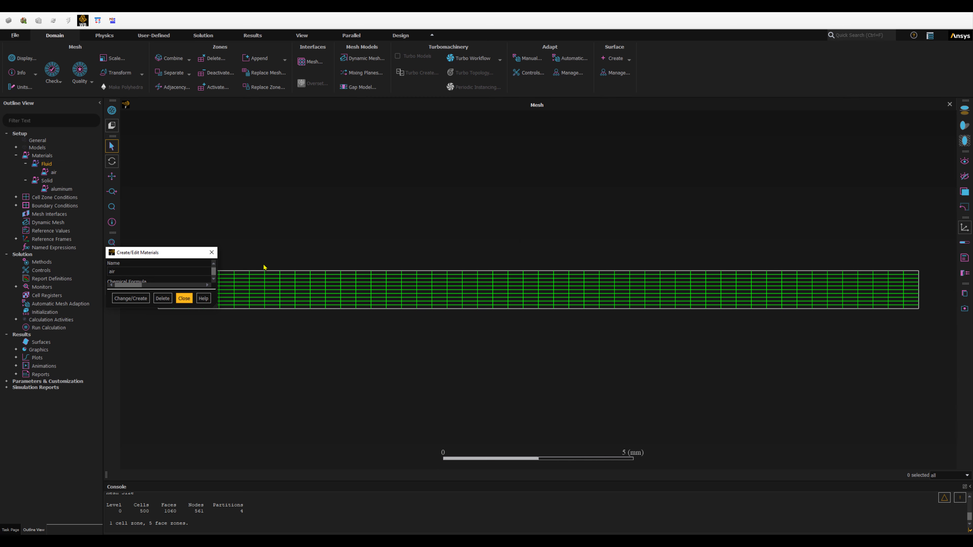
pyautogui.moveTo(204, 256); pyautogui.dragTo(204, 181)
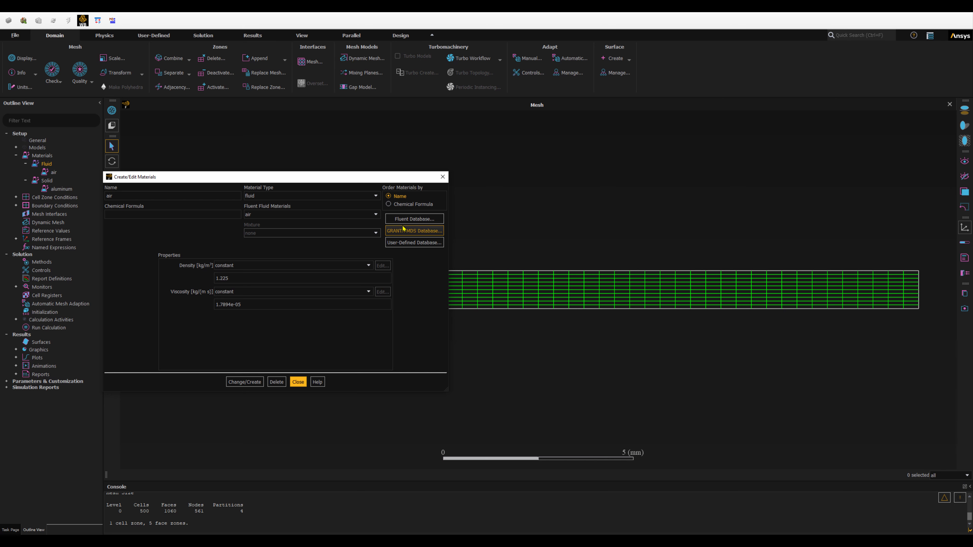
pyautogui.click(410, 222)
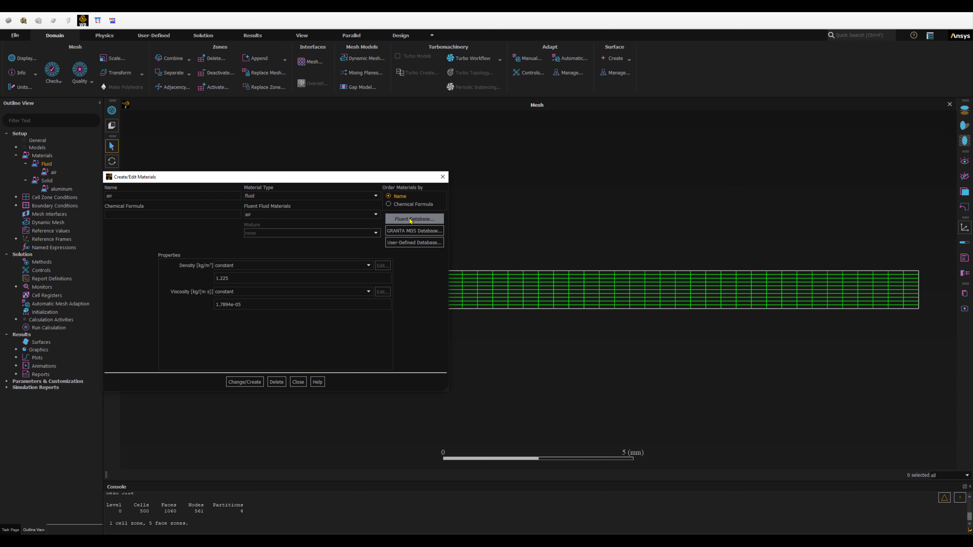
pyautogui.moveTo(254, 255); pyautogui.dragTo(305, 188)
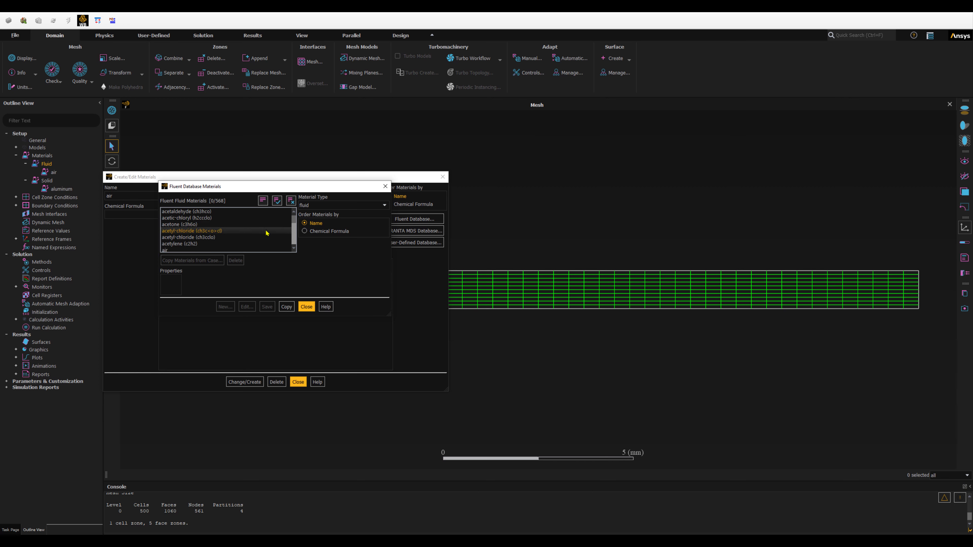
pyautogui.scroll(-20, 268, 233)
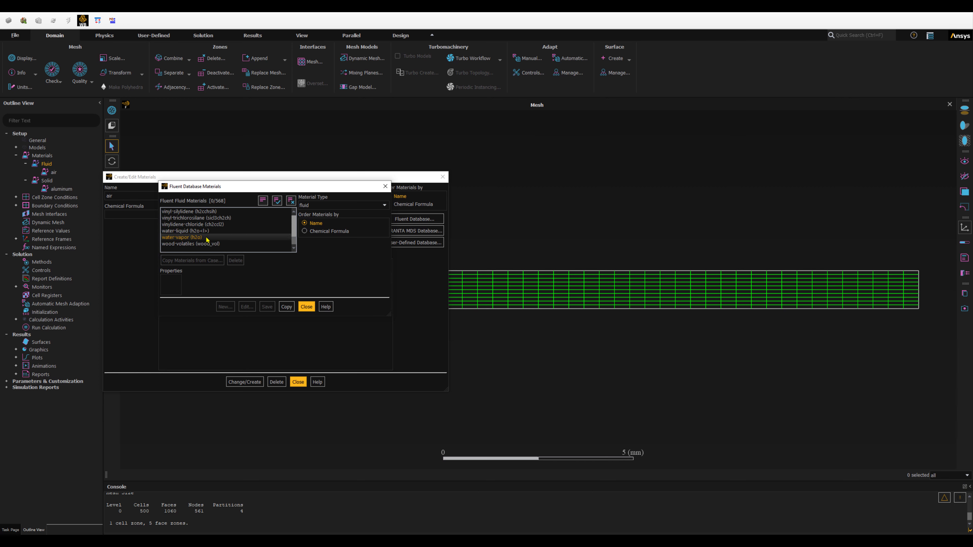
pyautogui.click(186, 232)
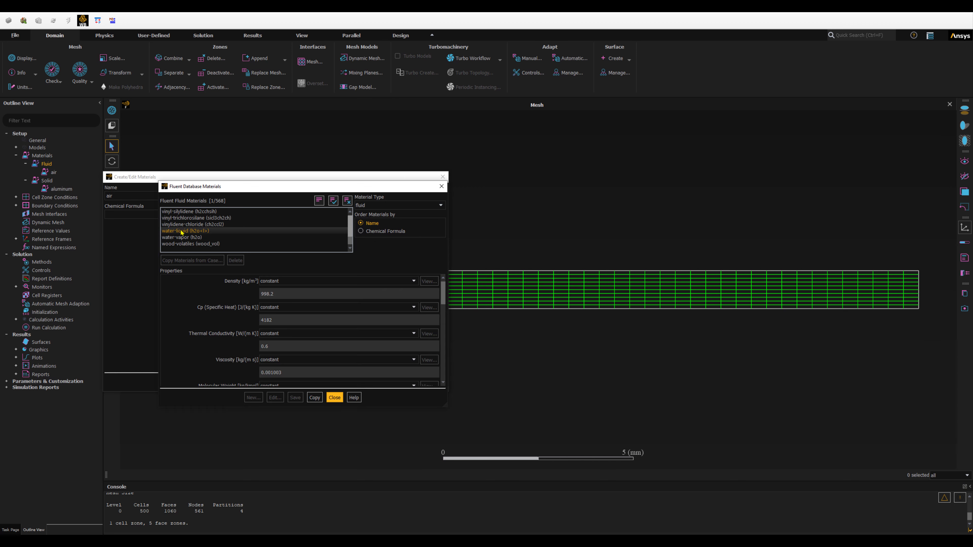
pyautogui.click(314, 398)
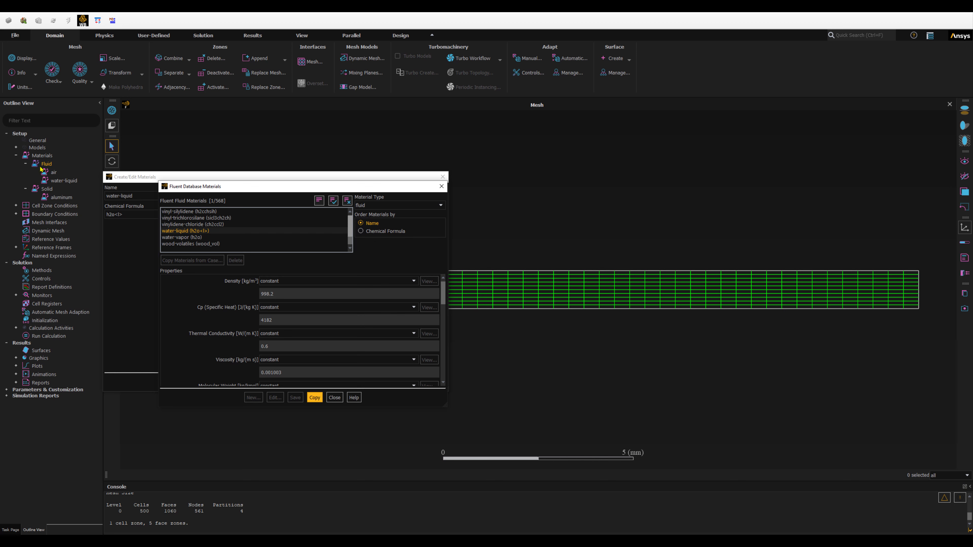
pyautogui.click(334, 398)
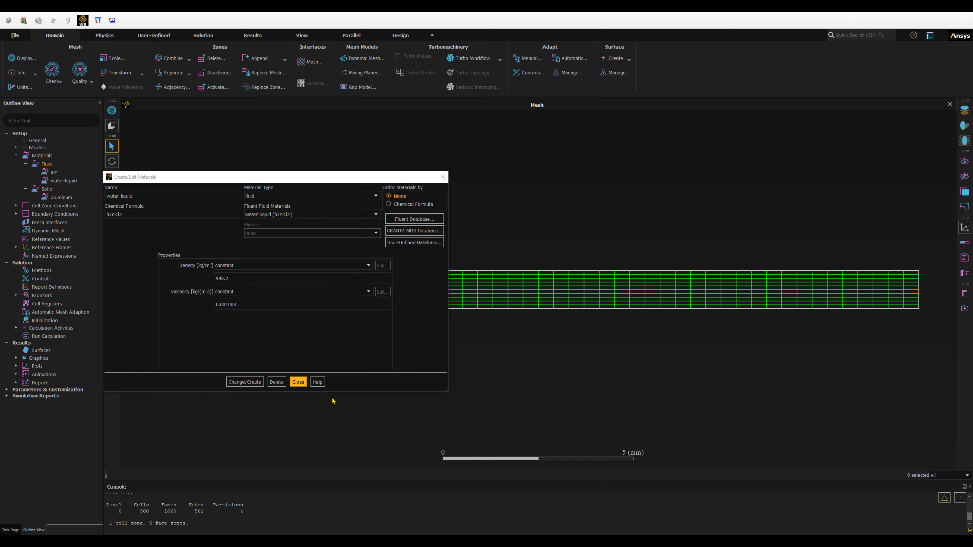
pyautogui.click(298, 382)
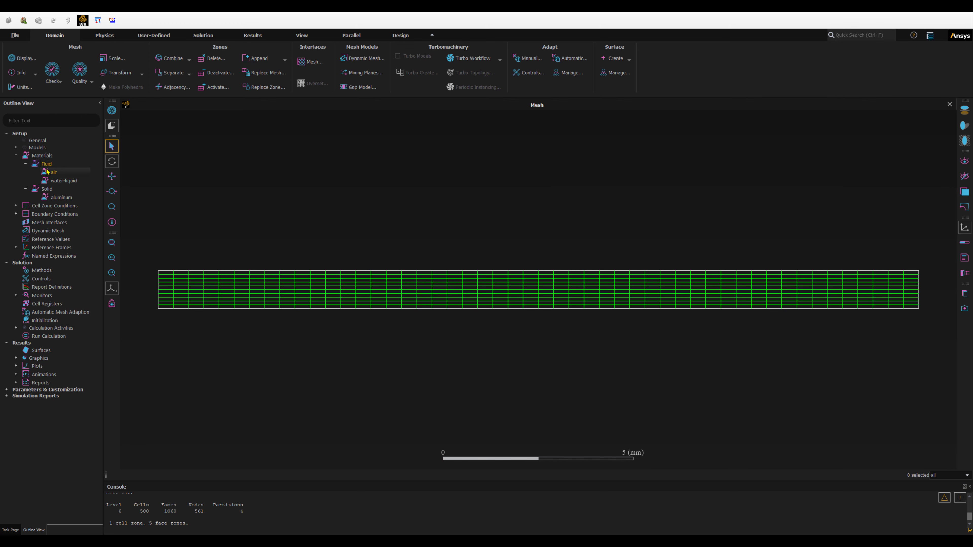
# - Assign water-liquid as the material of the fff_surface fluid cell zone and apply it
pyautogui.click(16, 206)
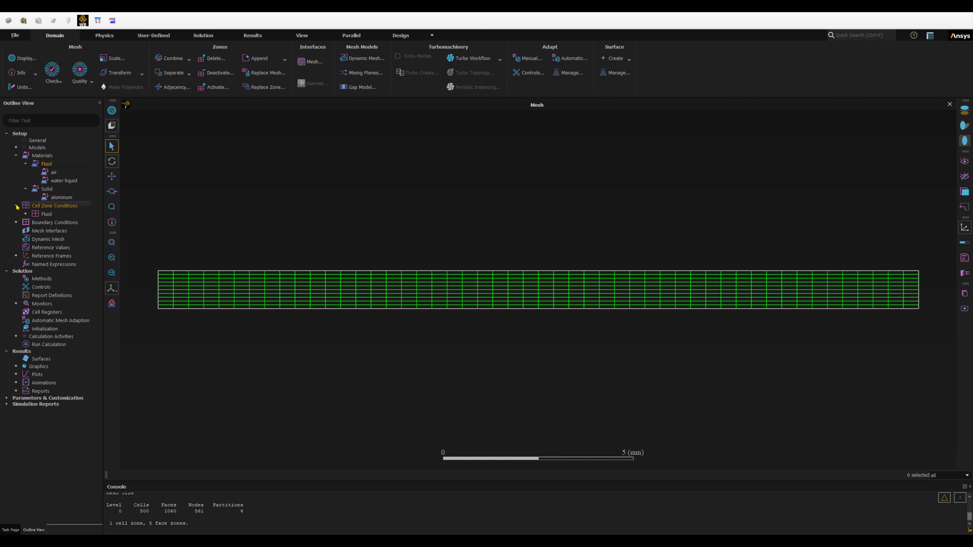
pyautogui.click(25, 214)
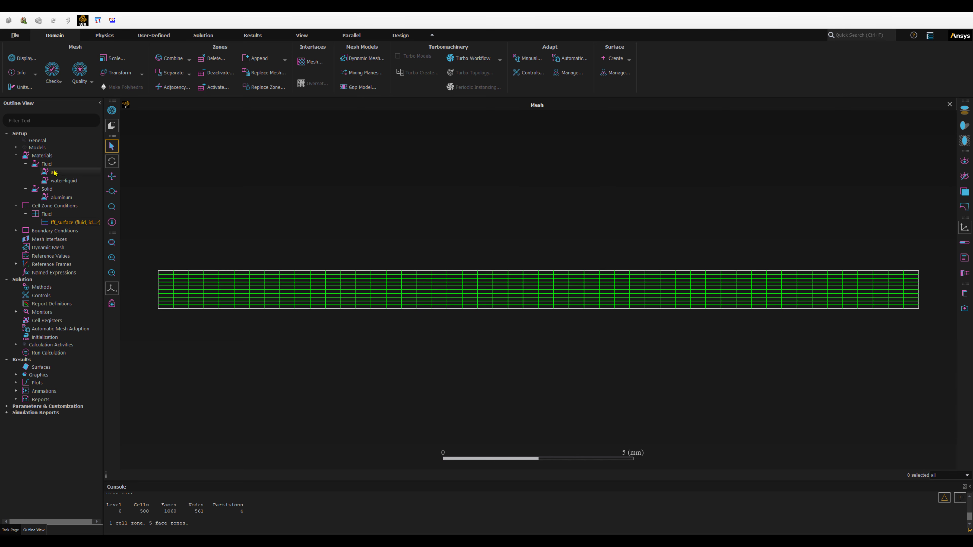
pyautogui.click(71, 224)
pyautogui.doubleClick(71, 225)
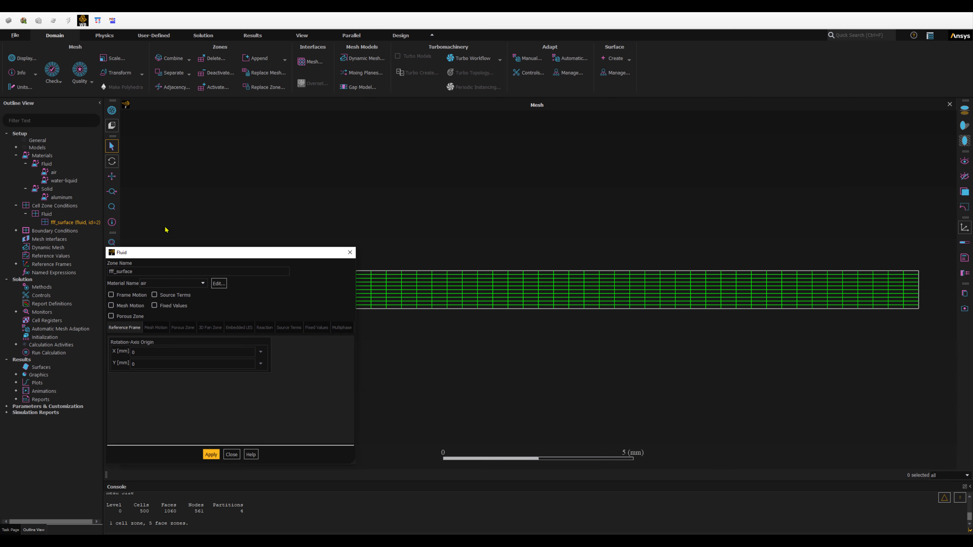
pyautogui.click(203, 283)
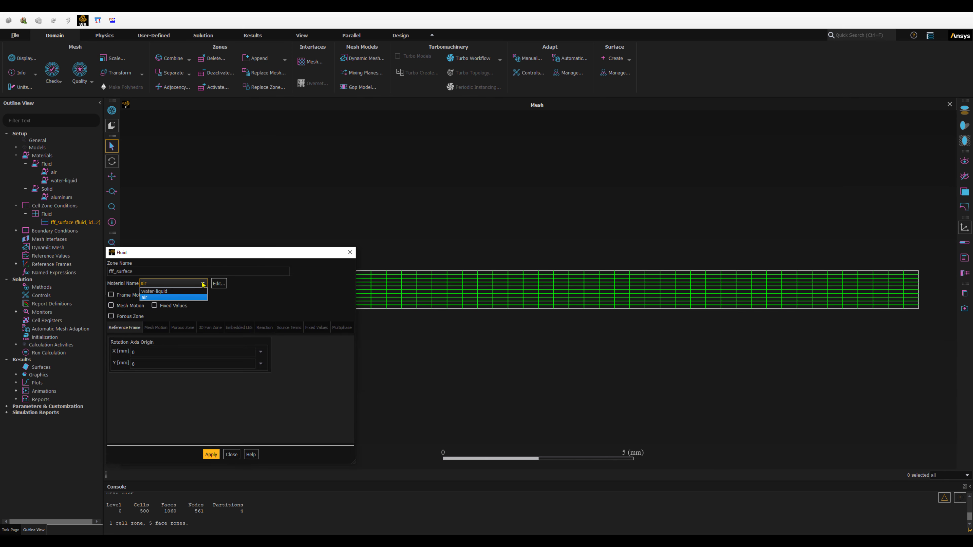
pyautogui.click(156, 292)
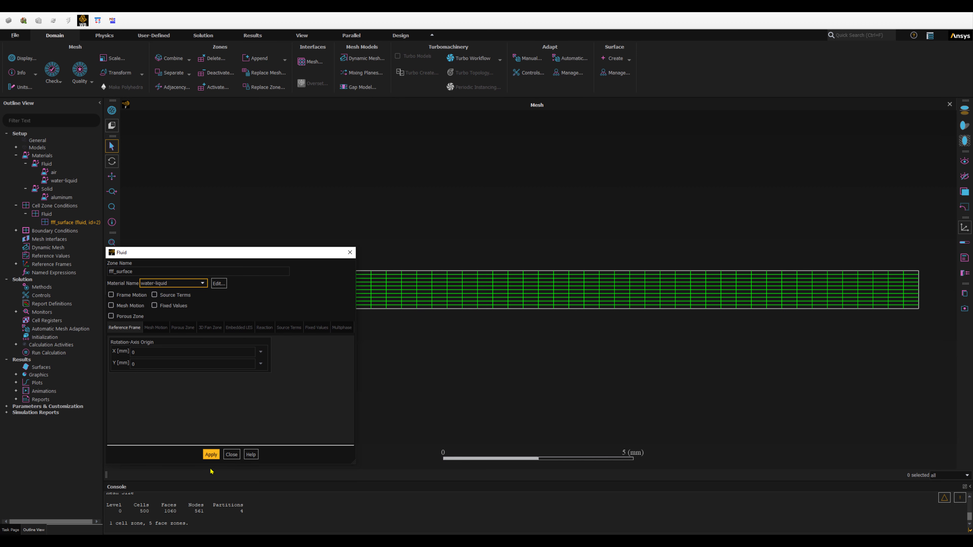
pyautogui.click(212, 456)
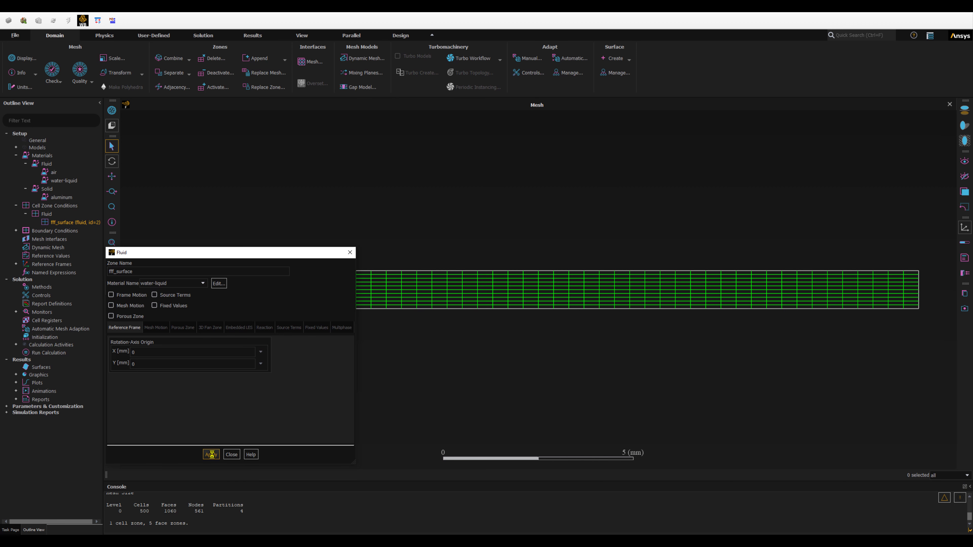
pyautogui.click(231, 455)
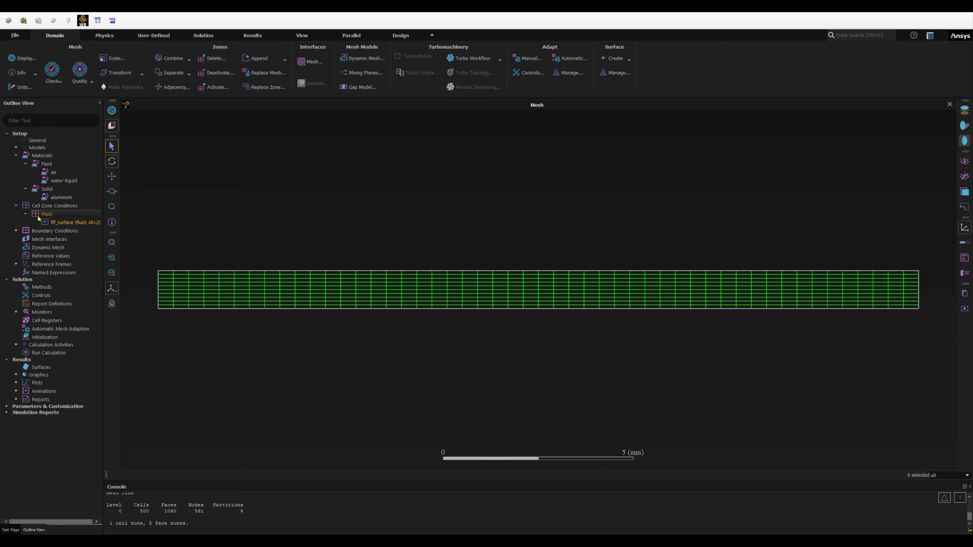
# - Examine the internal and wall zones under the boundary conditions, including the type-change options for periodic_left
pyautogui.click(16, 230)
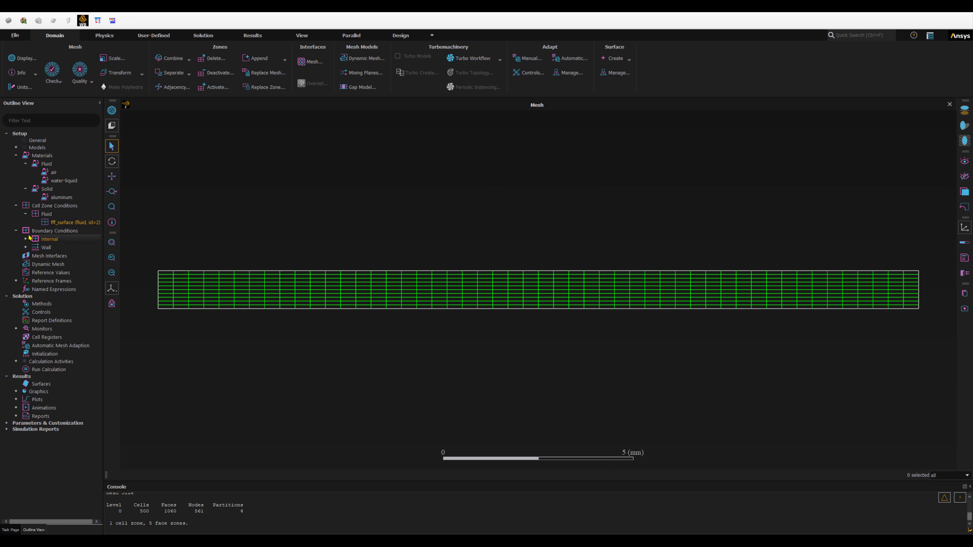
pyautogui.doubleClick(56, 239)
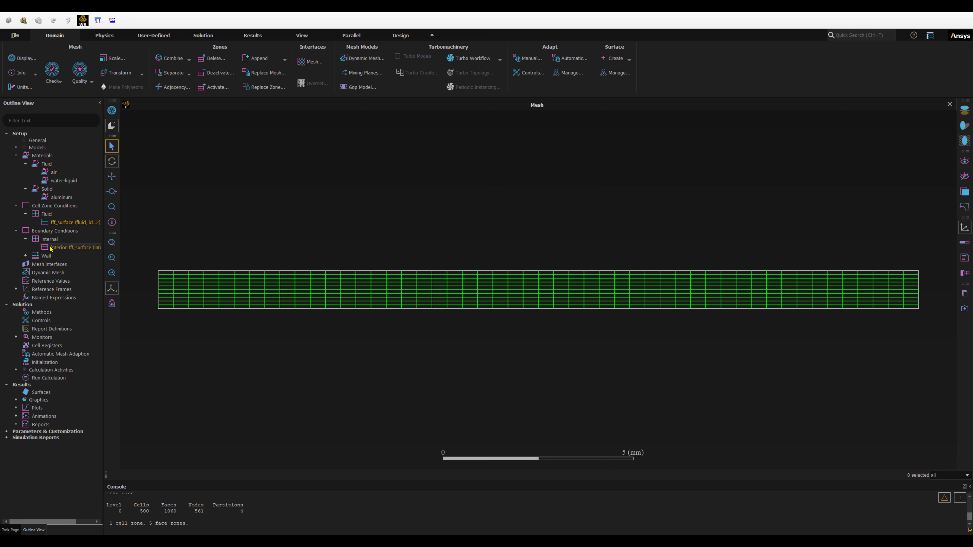
pyautogui.click(25, 255)
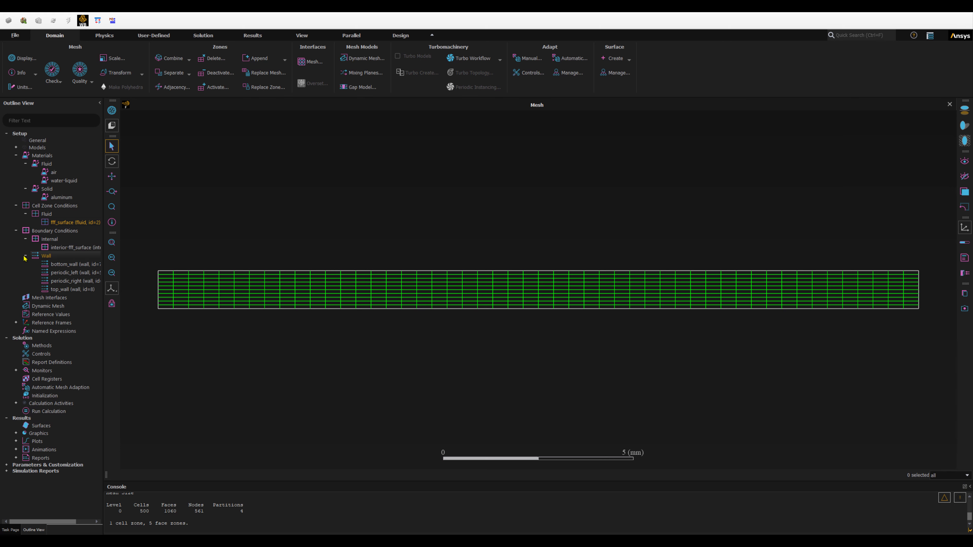
pyautogui.click(44, 256)
pyautogui.moveTo(105, 268); pyautogui.dragTo(157, 269)
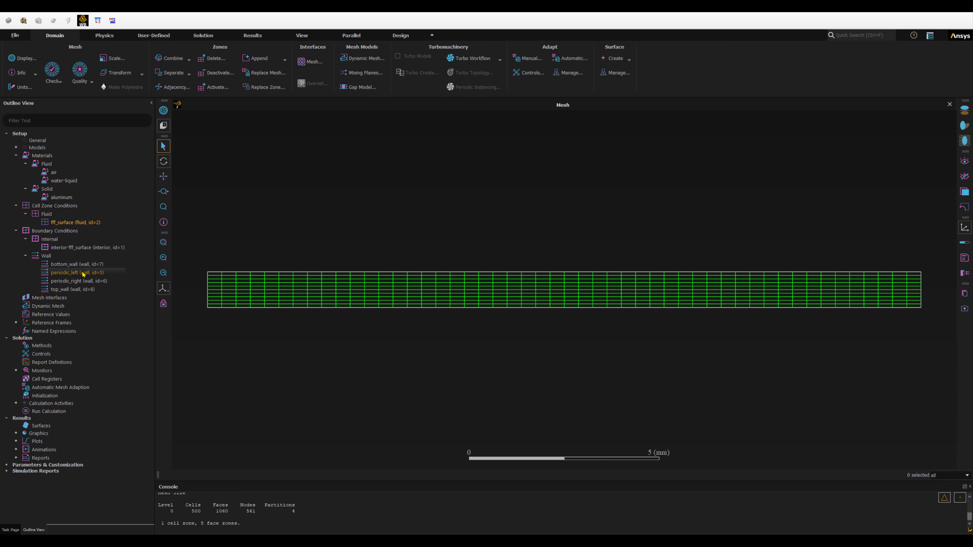
pyautogui.rightClick(65, 274)
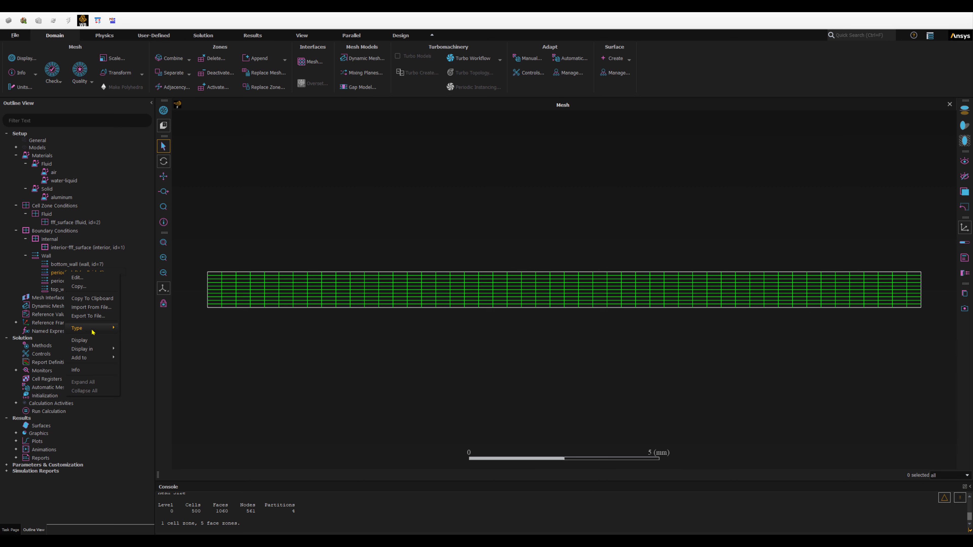
pyautogui.moveTo(93, 332)
pyautogui.press('Escape')
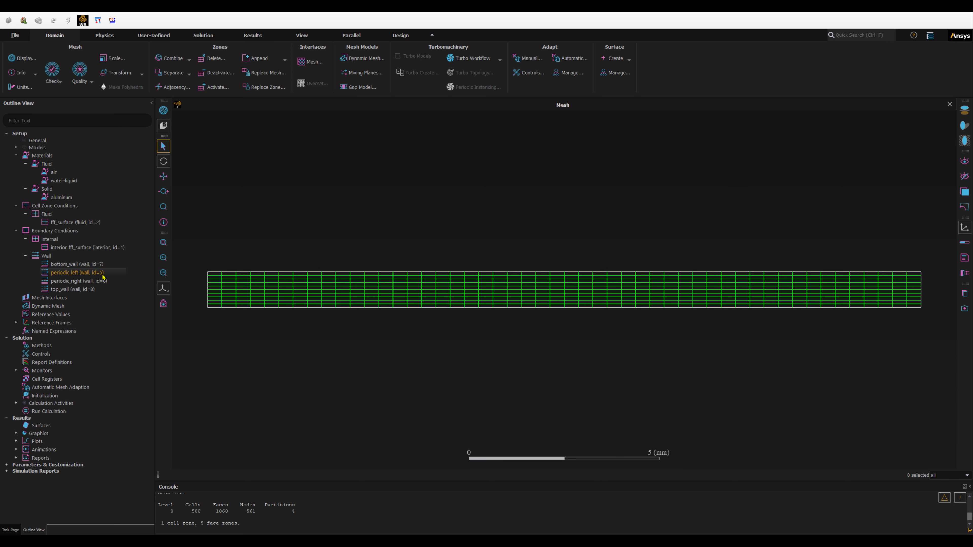
# - Define bottom_wall as a stationary wall with the No Slip shear condition and apply it
pyautogui.keyDown('ctrl'); pyautogui.click(76, 265); pyautogui.keyUp('ctrl')
pyautogui.click(67, 266)
pyautogui.doubleClick(72, 264)
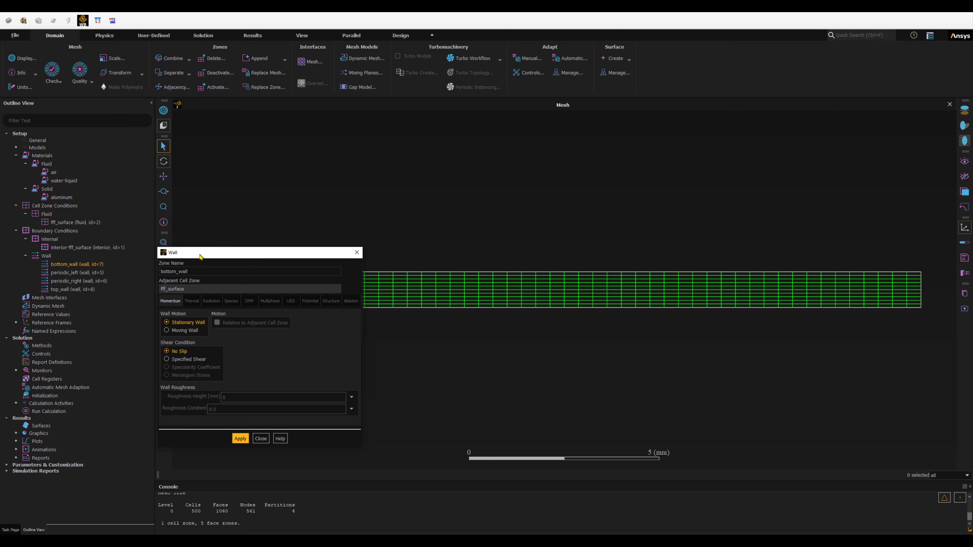
pyautogui.moveTo(200, 252); pyautogui.dragTo(217, 147)
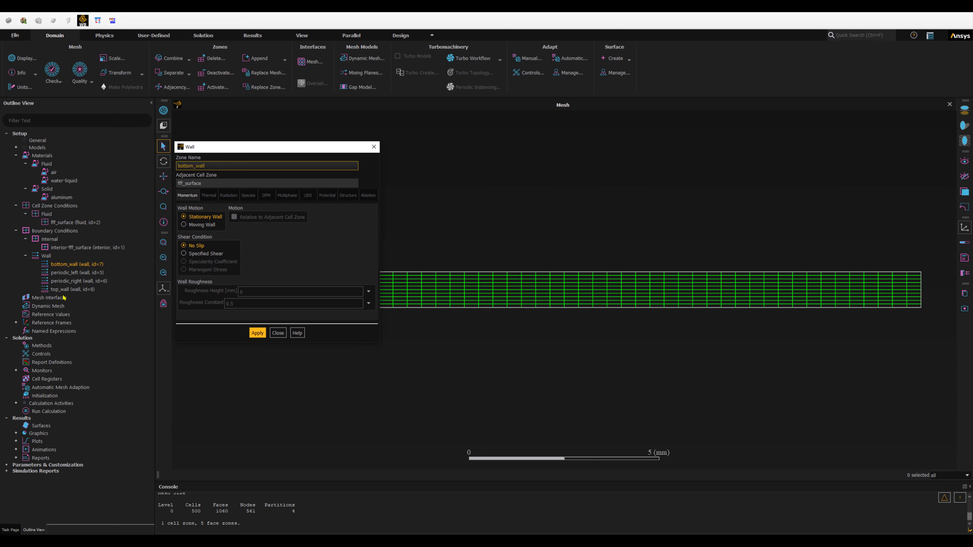
pyautogui.click(66, 264)
pyautogui.click(197, 218)
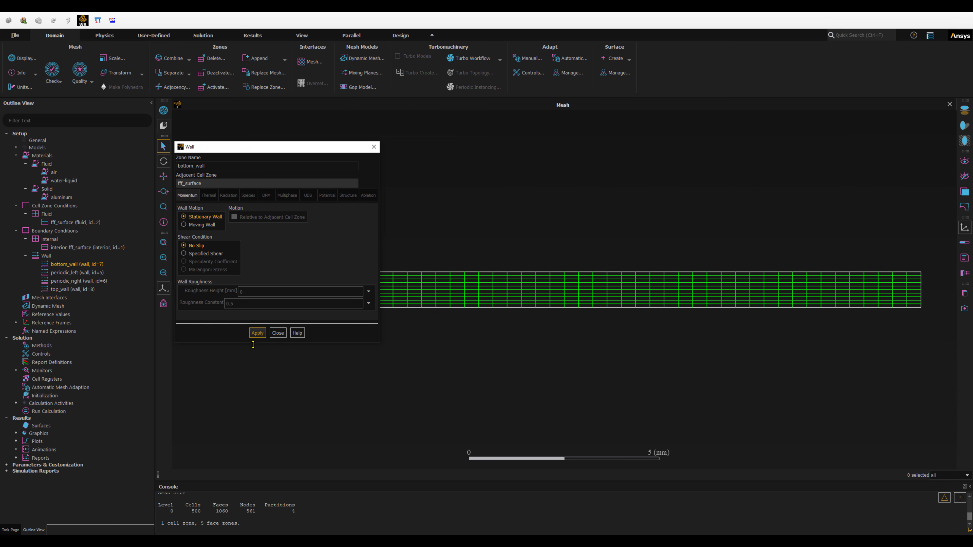
pyautogui.click(279, 333)
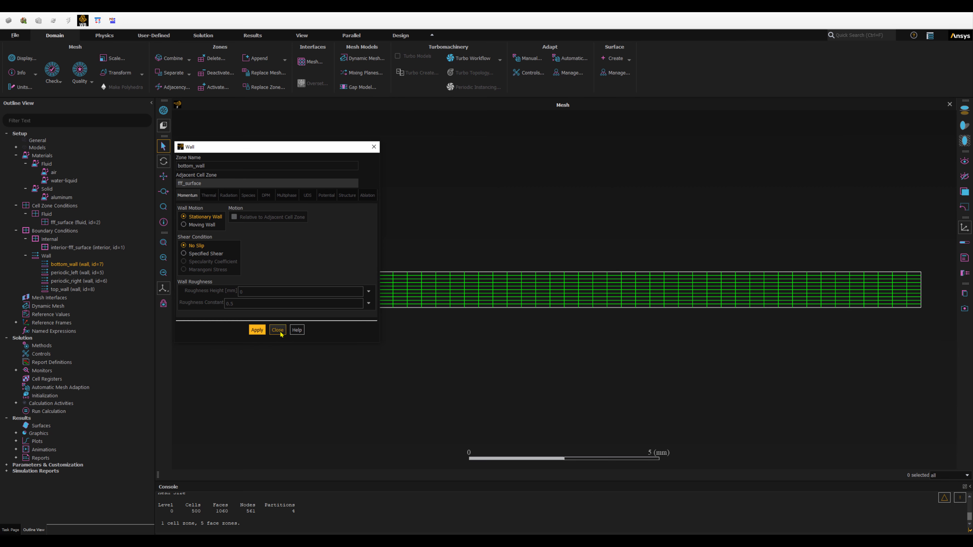
# - Define top_wall as a moving wall with a translational speed of 1 m/s and apply it
pyautogui.click(77, 290)
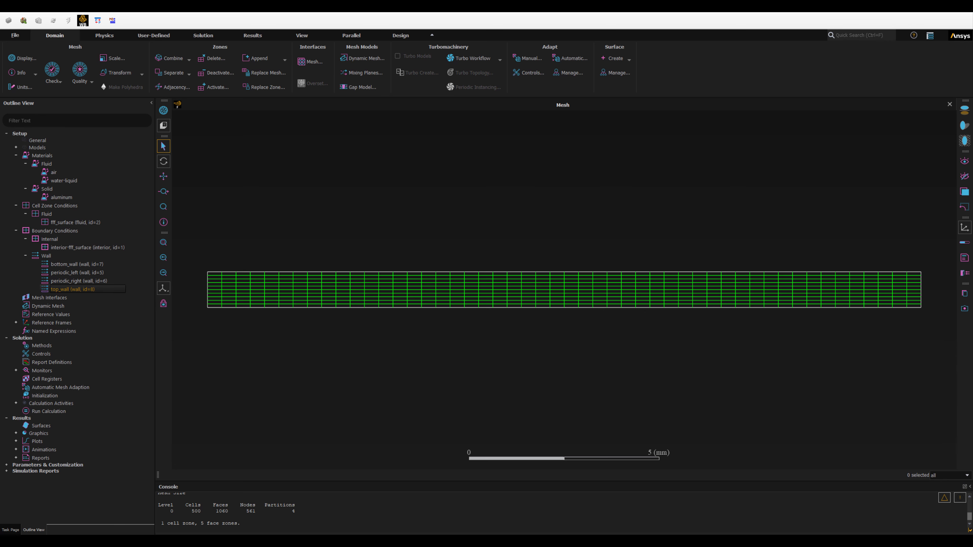
pyautogui.click(273, 537)
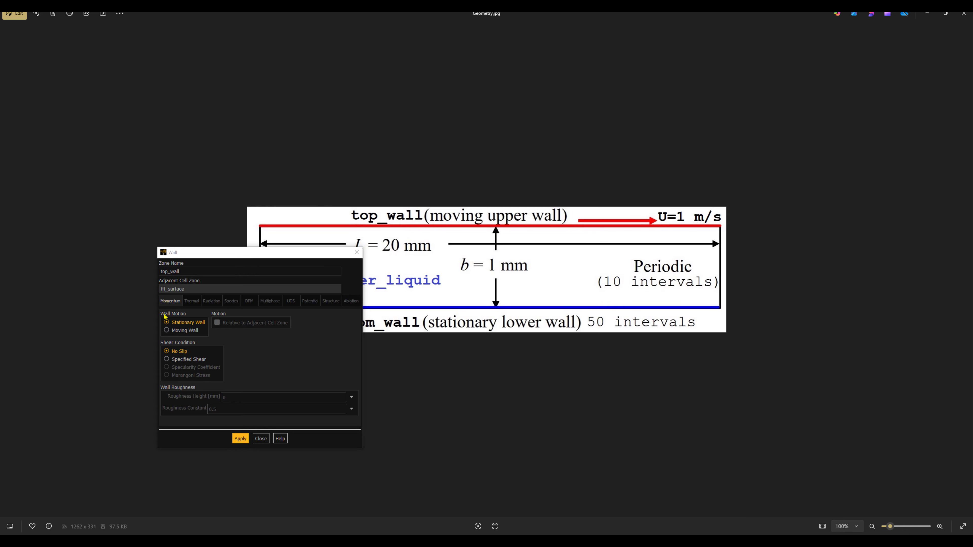
pyautogui.click(167, 330)
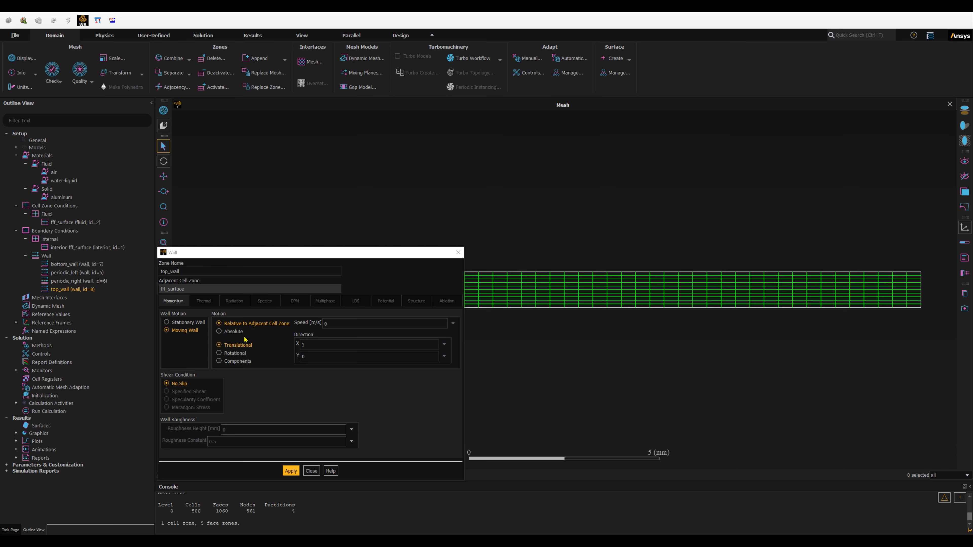
pyautogui.click(331, 323)
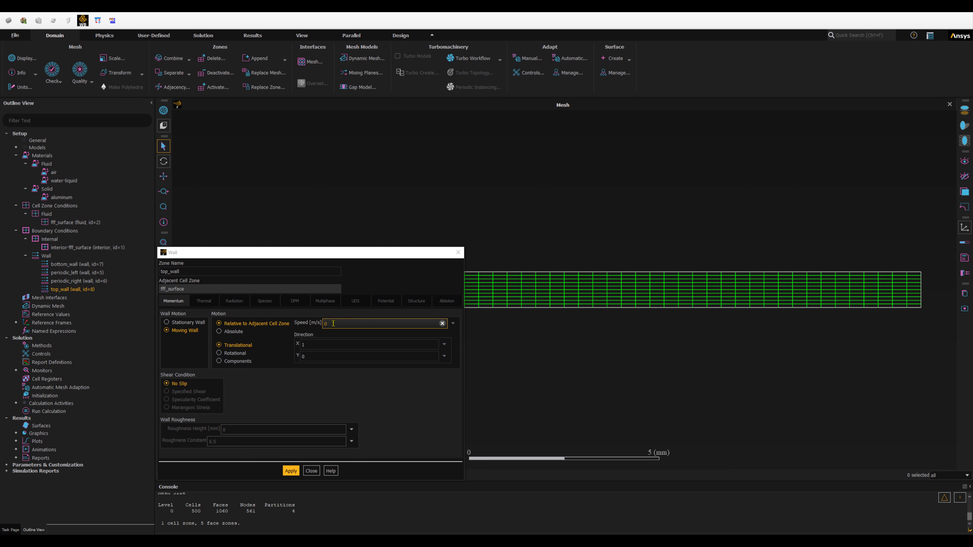
pyautogui.doubleClick(331, 323)
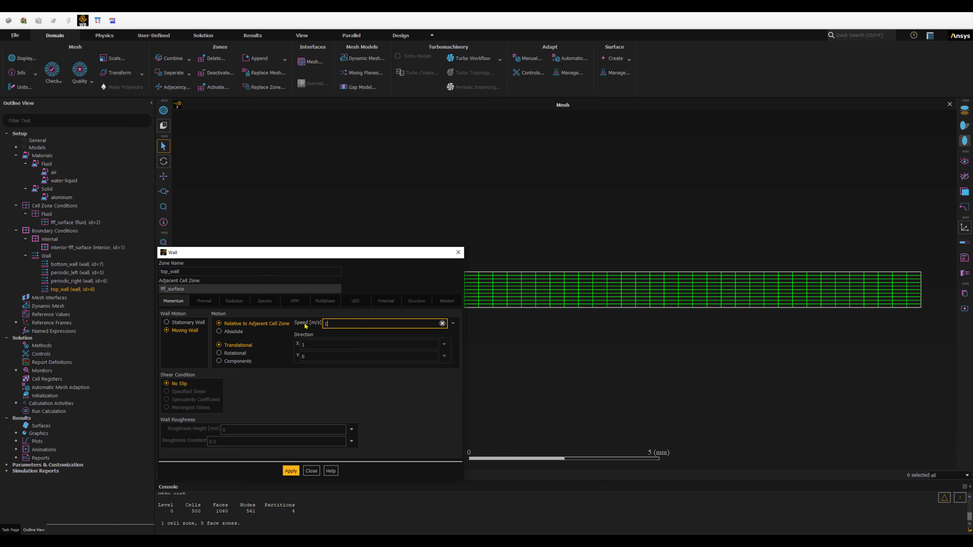
pyautogui.click(286, 471)
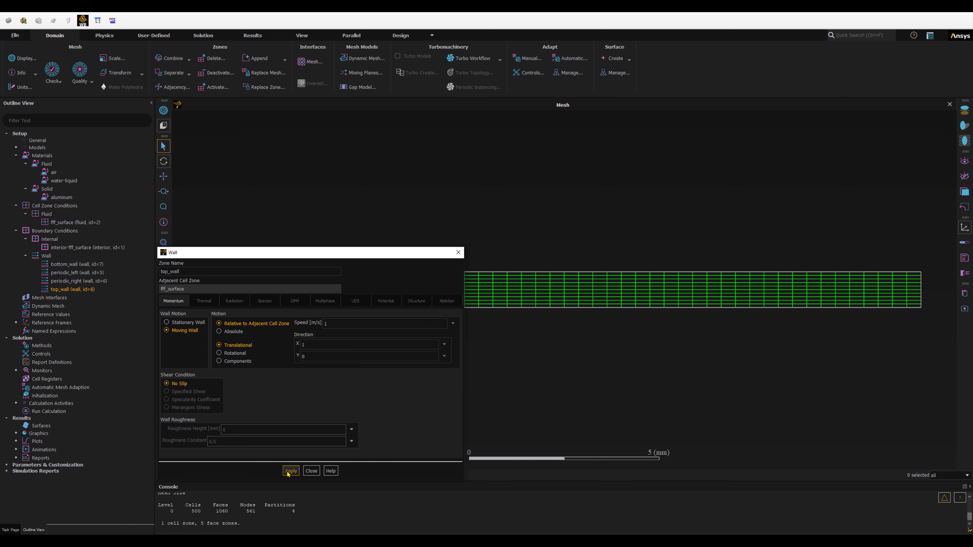
pyautogui.click(310, 467)
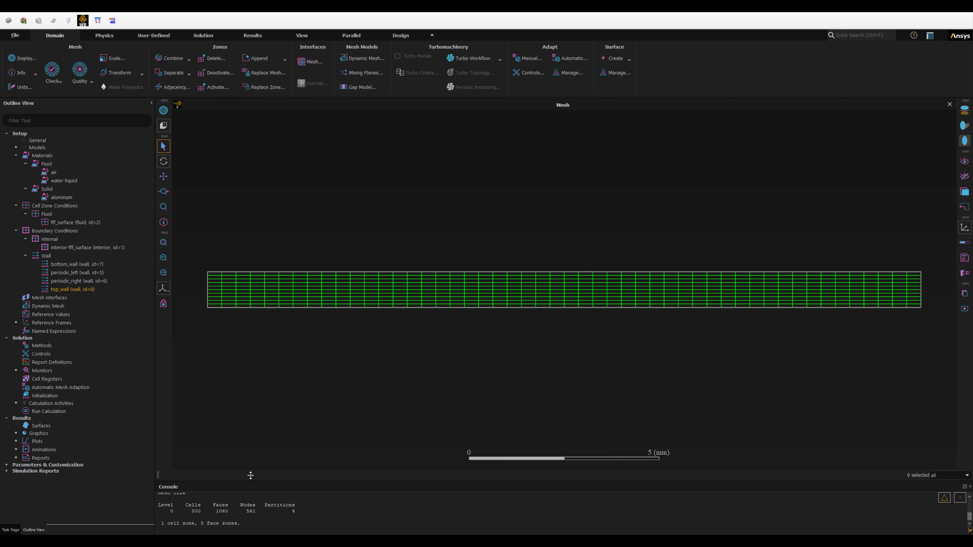
# - Enlarge the console, enter the mesh text menu and list its commands
pyautogui.moveTo(250, 480); pyautogui.dragTo(244, 393)
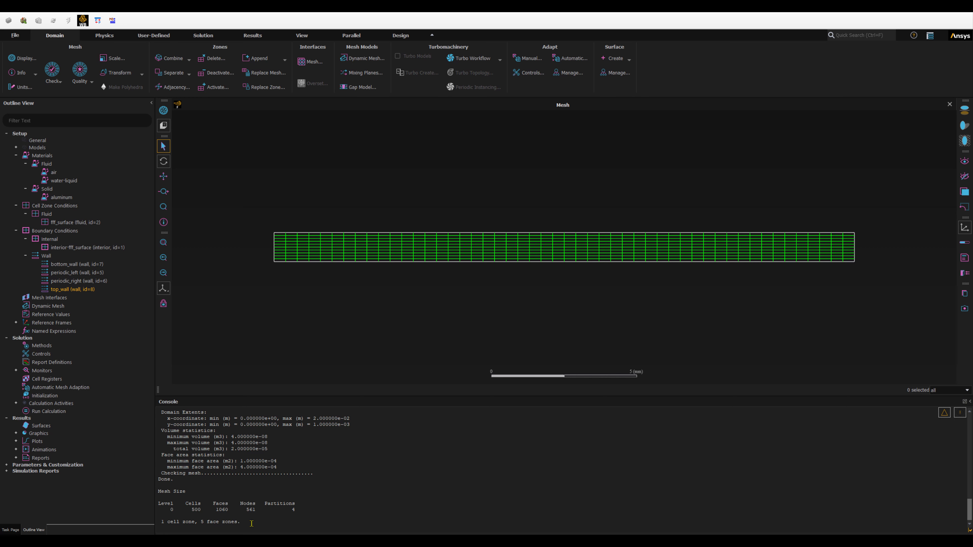
pyautogui.press('Return')
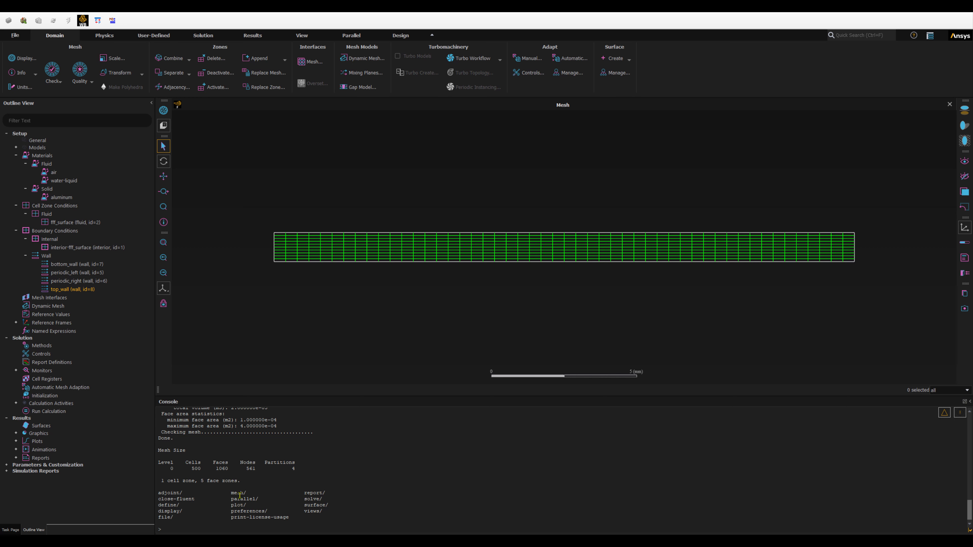
pyautogui.moveTo(231, 492); pyautogui.dragTo(243, 492)
pyautogui.click(177, 526)
pyautogui.write('mesh')
pyautogui.press('Return')
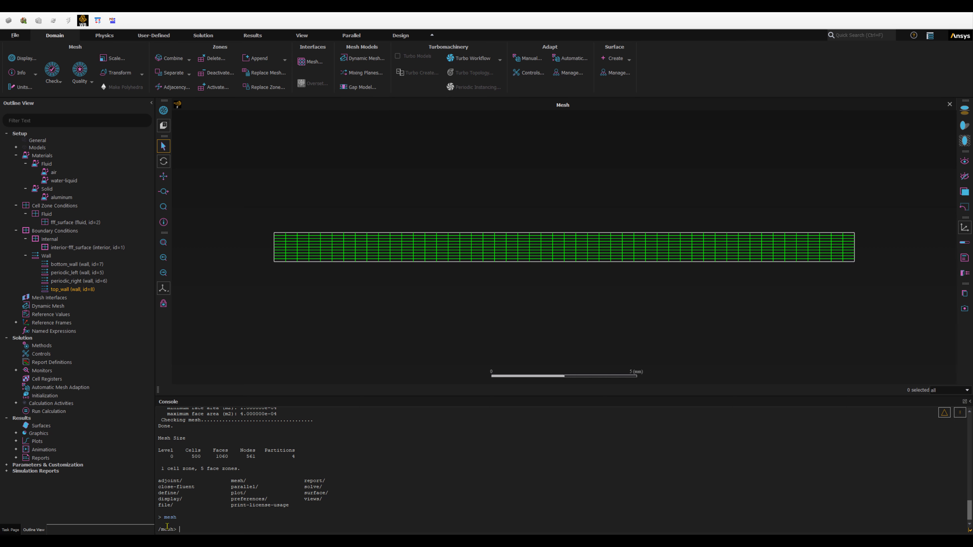
pyautogui.press('Return')
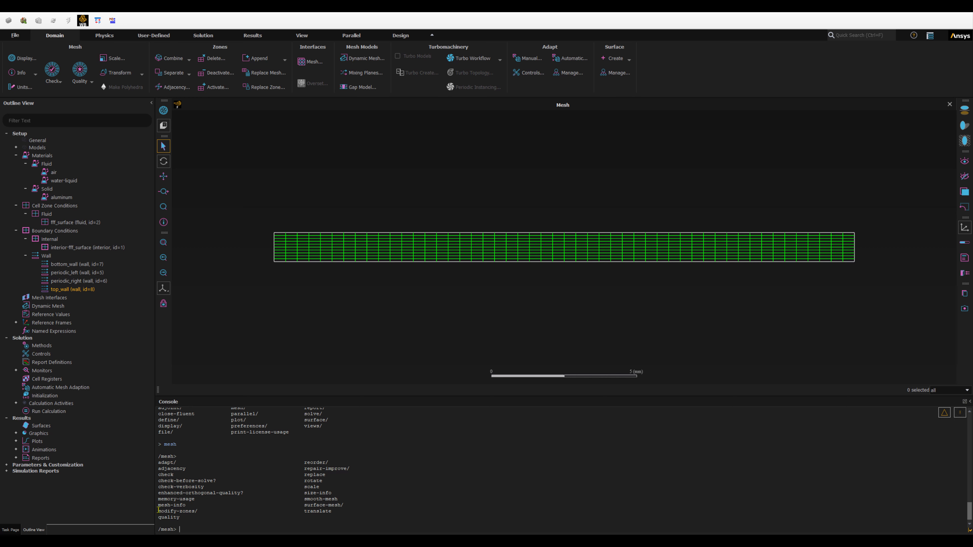
# - Enter the modify-zones submenu of the mesh text menu and list its commands
pyautogui.moveTo(158, 511); pyautogui.dragTo(195, 510)
pyautogui.middleClick(184, 513)
pyautogui.click(230, 529)
pyautogui.press('Return')
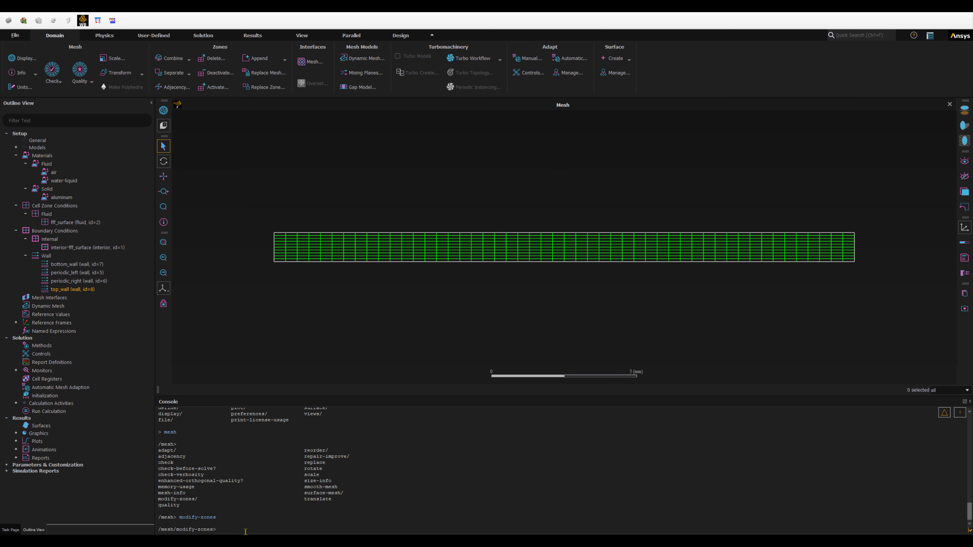
pyautogui.press('Return')
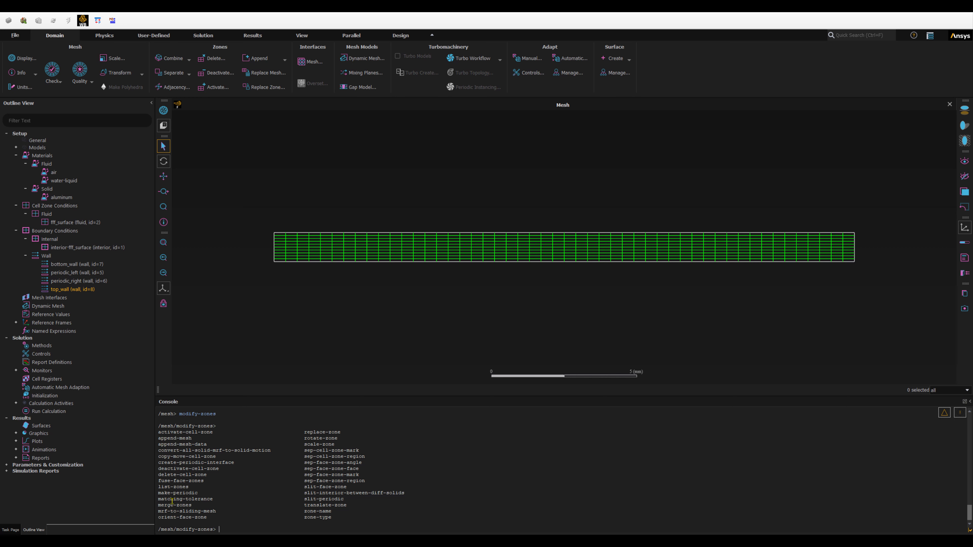
# - Run make-periodic in the console with 5 as the periodic zone and 6 as the shadow zone
pyautogui.moveTo(158, 493); pyautogui.dragTo(199, 493)
pyautogui.click(160, 493)
pyautogui.write('make-periodic')
pyautogui.click(264, 529)
pyautogui.press('Return')
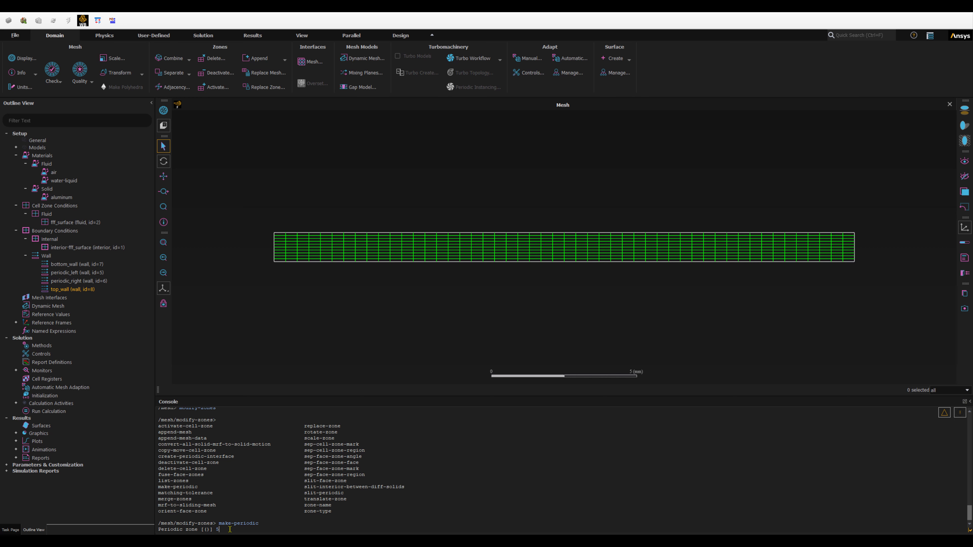
pyautogui.press('Return')
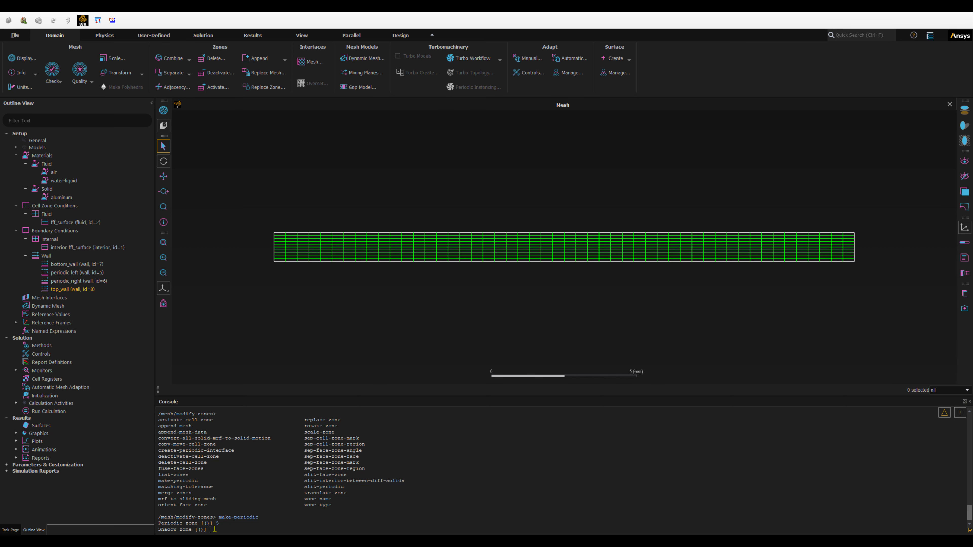
pyautogui.write('6')
pyautogui.click(106, 282)
pyautogui.press('Return')
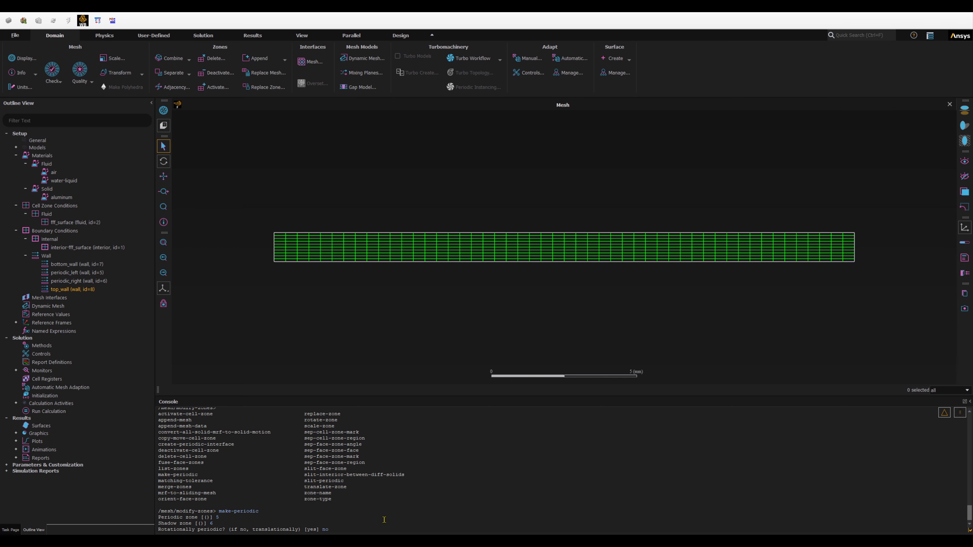
# - Make the zone pair translationally periodic, confirm creating the periodic zones and accept automatic detection of the translation vector
pyautogui.press('Return')
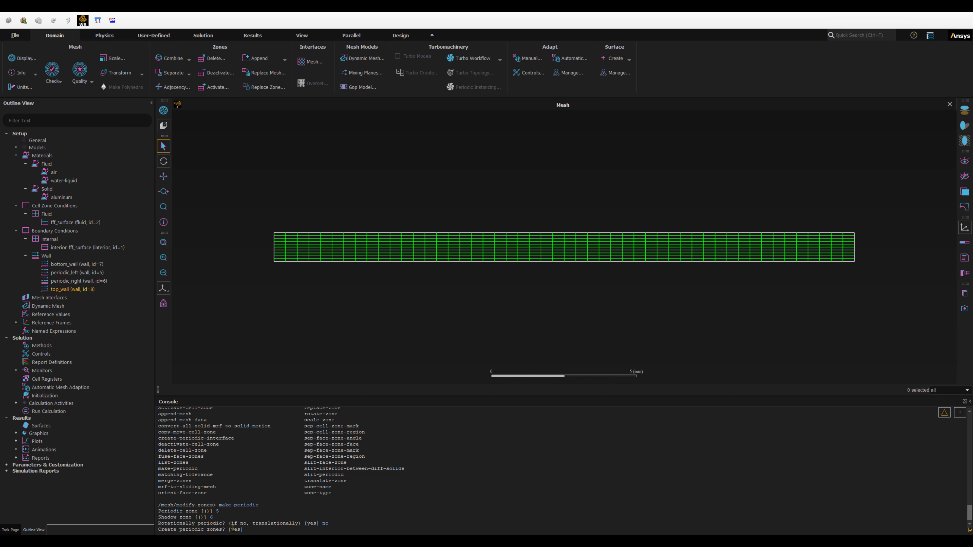
pyautogui.write('es')
pyautogui.press('Return')
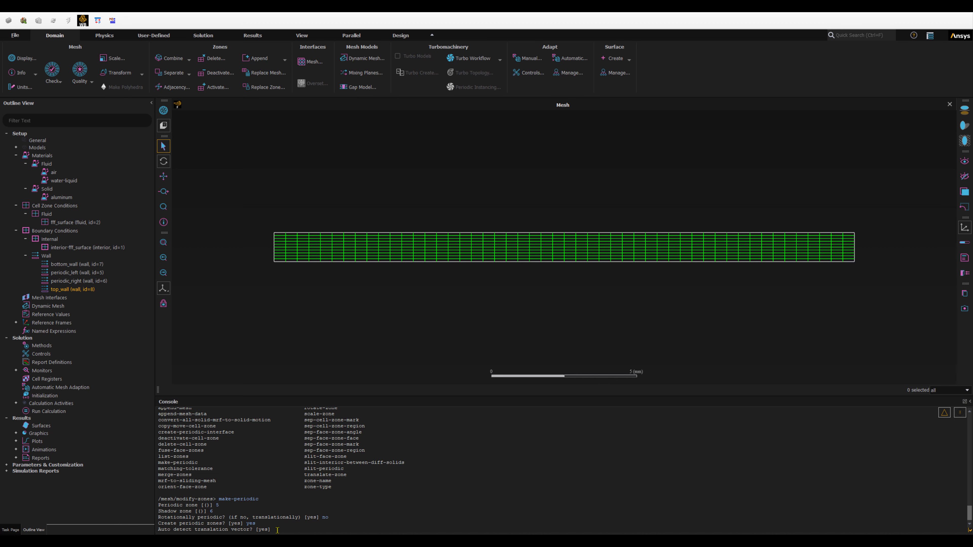
pyautogui.press('Return')
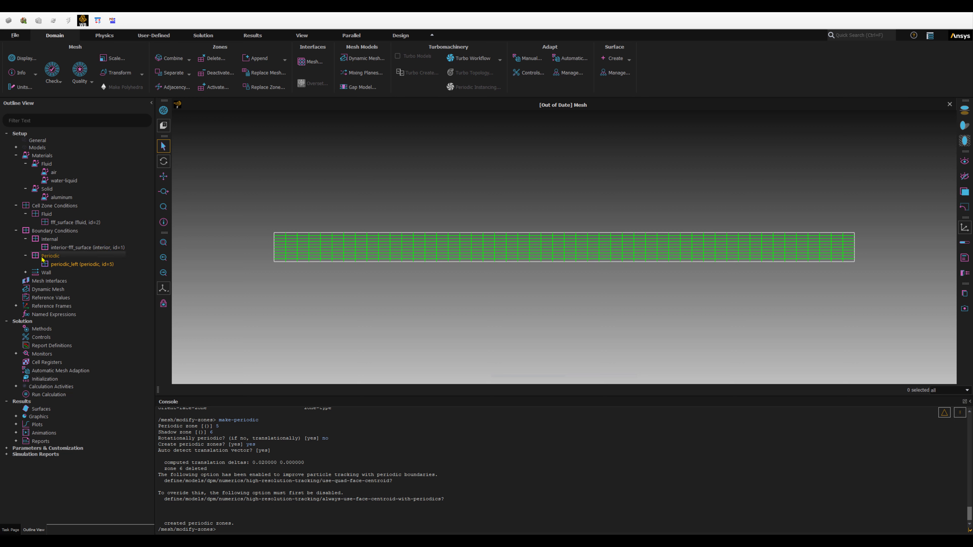
# - Collapse the materials and cell zone conditions, and examine the internal, periodic and wall zones under the boundary conditions
pyautogui.click(15, 155)
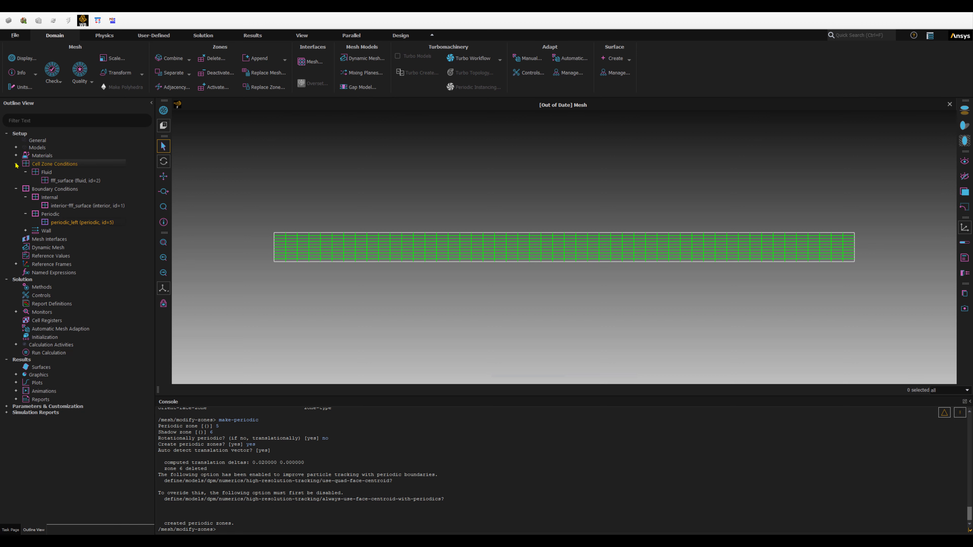
pyautogui.click(16, 164)
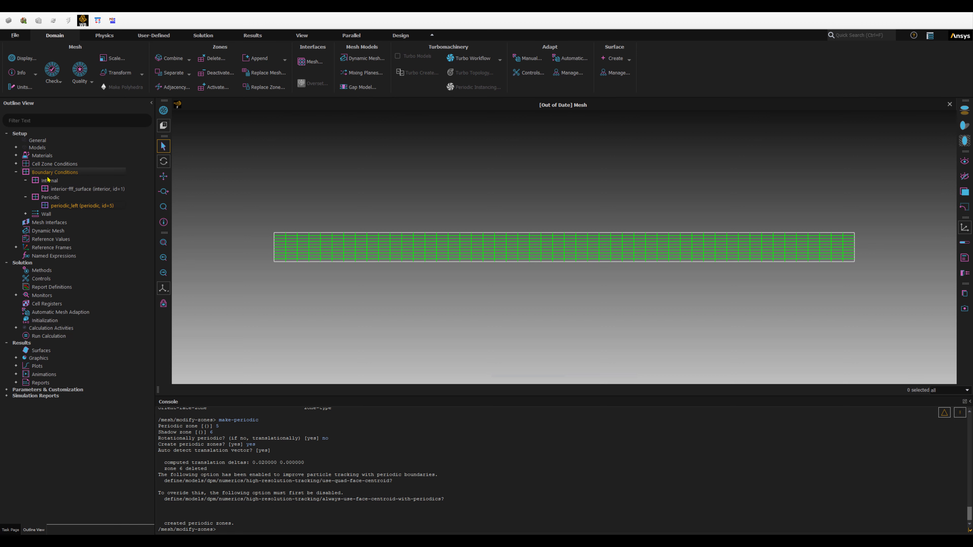
pyautogui.click(50, 188)
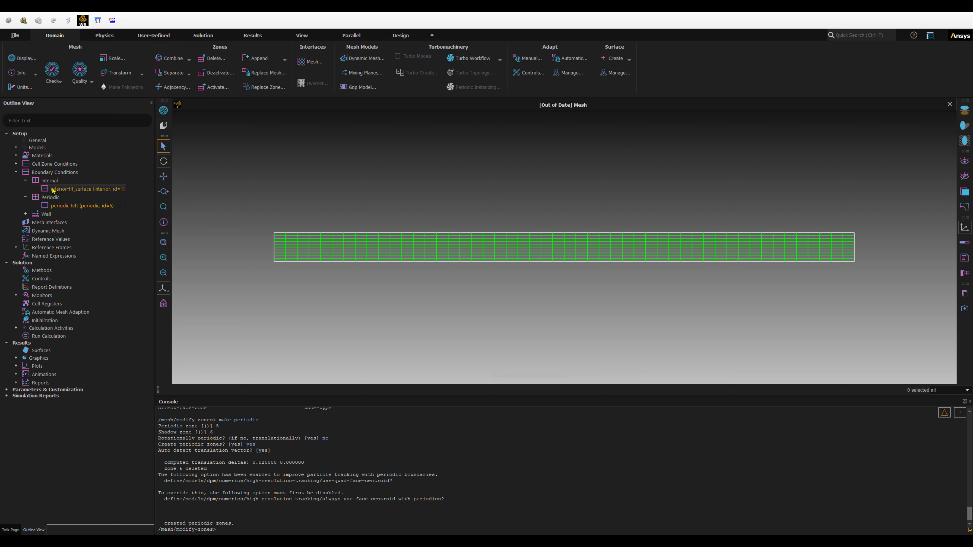
pyautogui.click(55, 205)
pyautogui.click(27, 215)
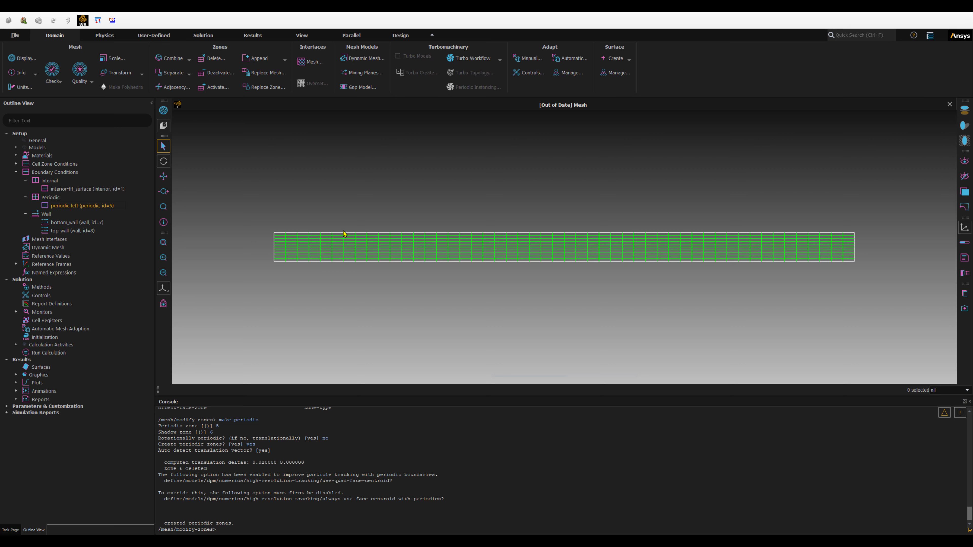
# - Refresh the out-of-date mesh display with all surfaces shown and move the Mesh Display dialog clear of the mesh
pyautogui.rightClick(60, 207)
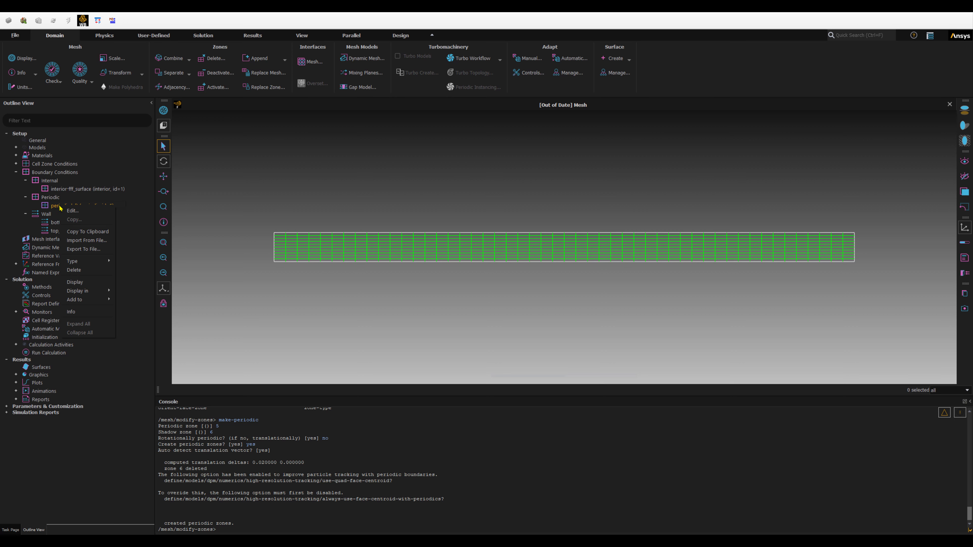
pyautogui.click(75, 282)
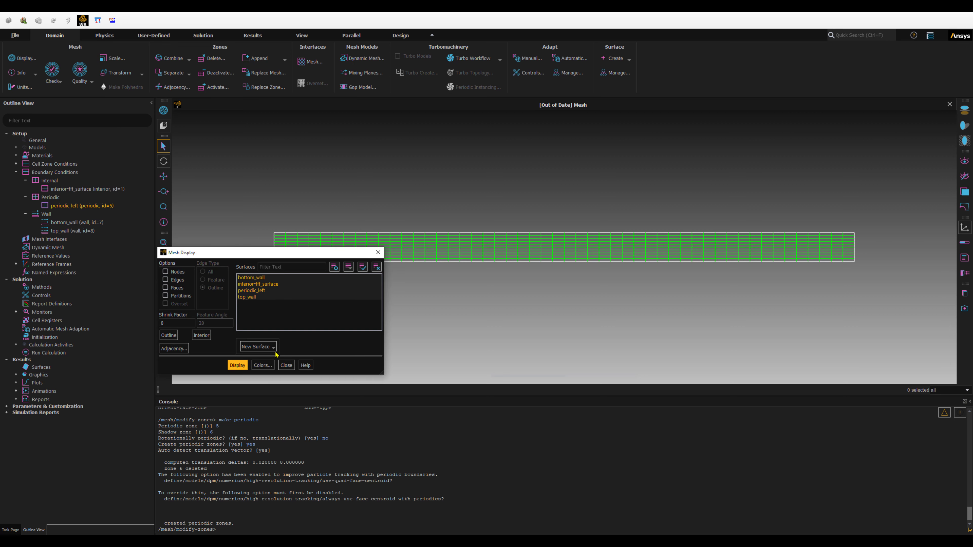
pyautogui.click(238, 365)
pyautogui.moveTo(267, 254); pyautogui.dragTo(458, 333)
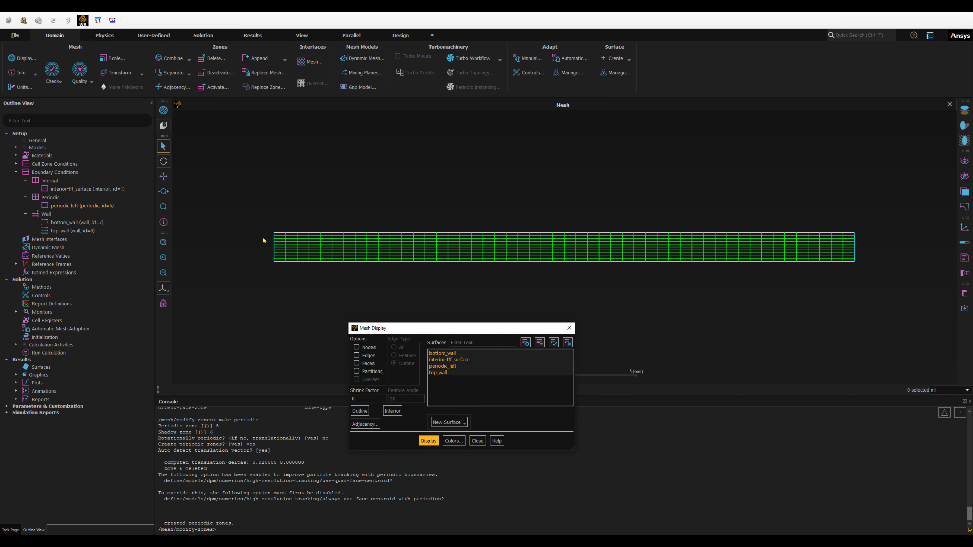
# - Inspect the boundaries by displaying bottom_wall alone, adding top_wall and adding periodic_left, with the interior surface left out
pyautogui.click(568, 343)
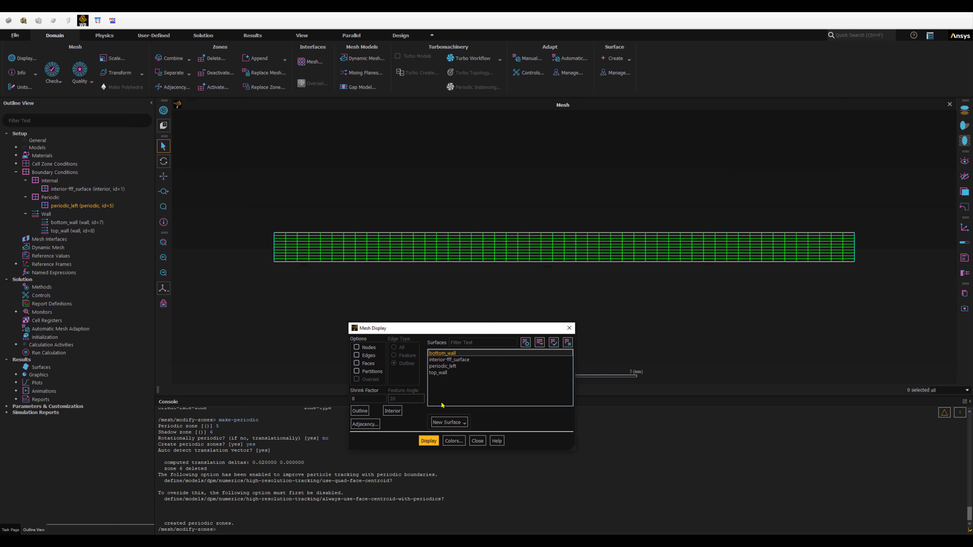
pyautogui.click(424, 442)
pyautogui.click(444, 360)
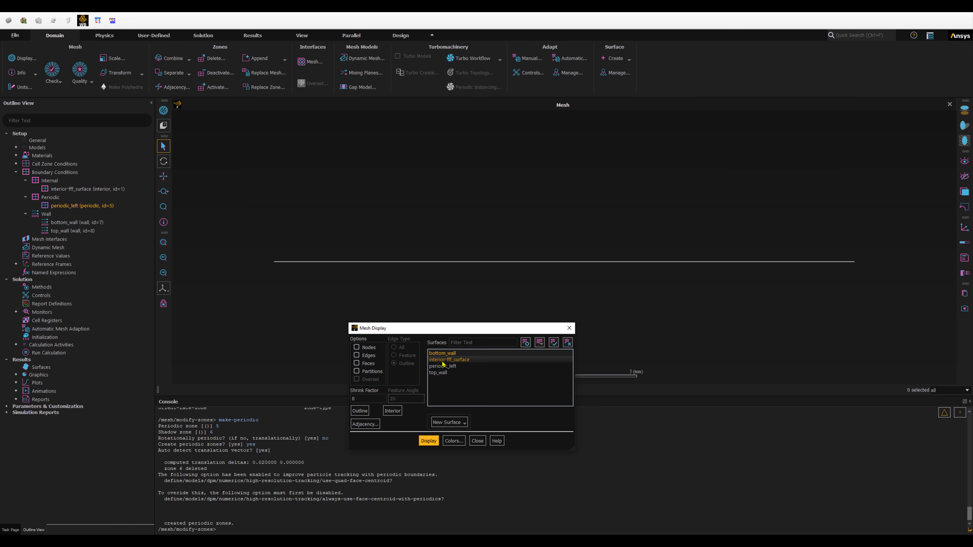
pyautogui.click(449, 373)
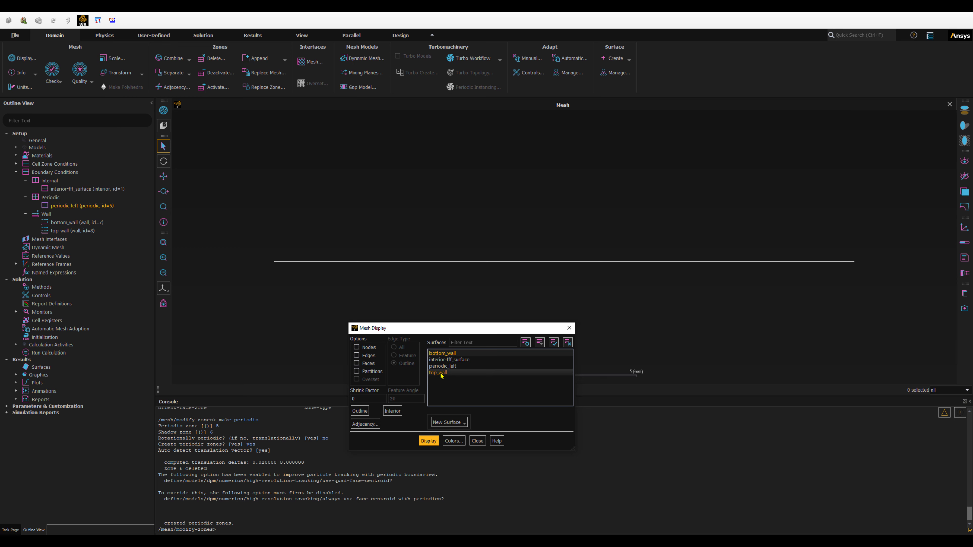
pyautogui.click(429, 440)
pyautogui.click(442, 366)
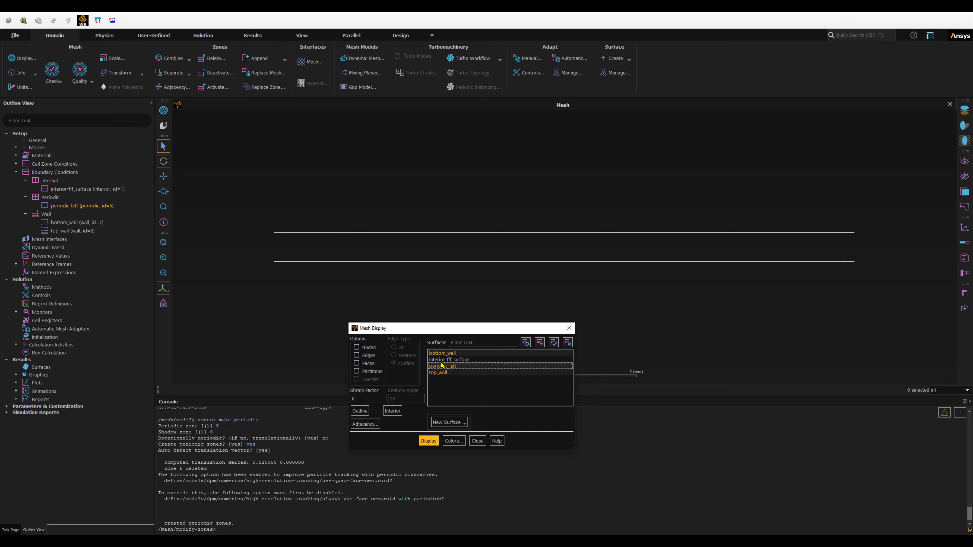
pyautogui.click(432, 440)
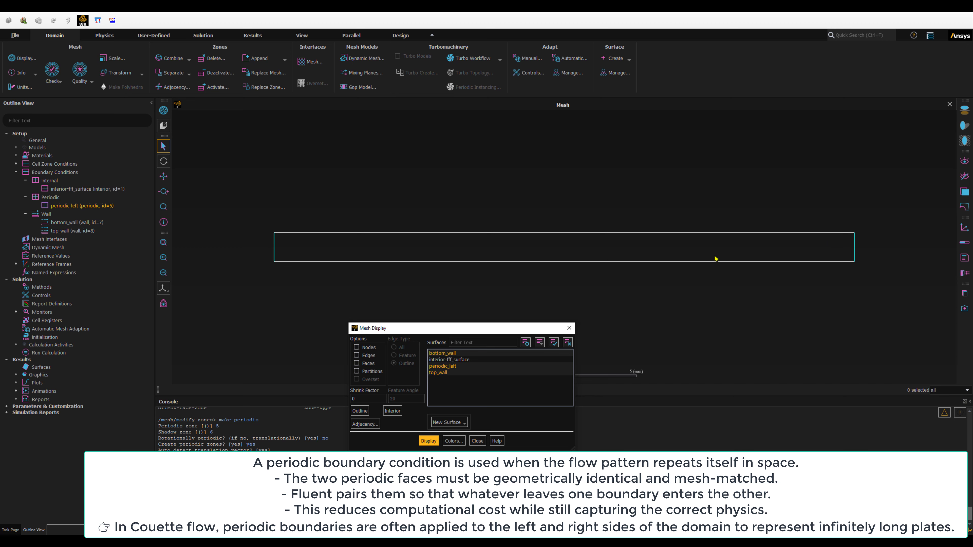
# - Add interior-fff_surface back to the mesh display and close the Mesh Display dialog
pyautogui.click(430, 361)
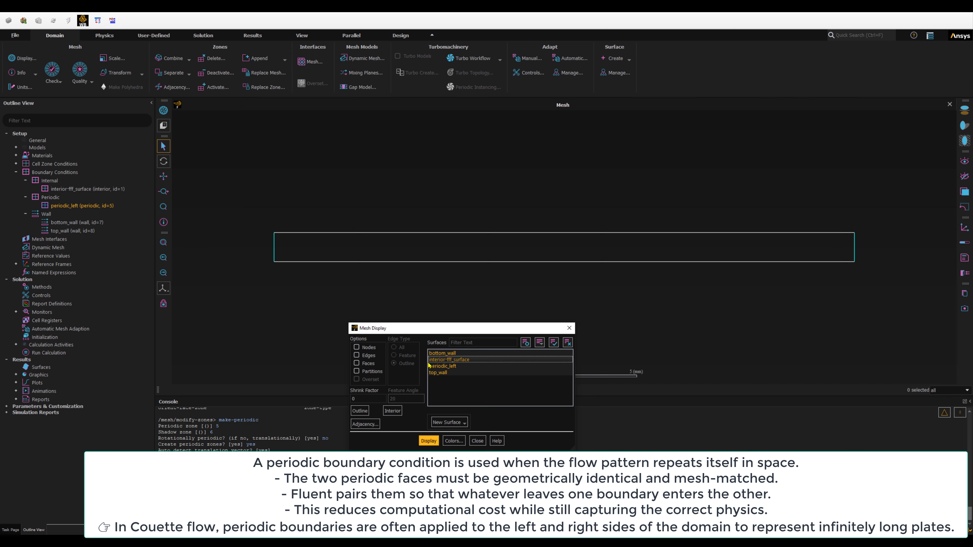
pyautogui.click(428, 441)
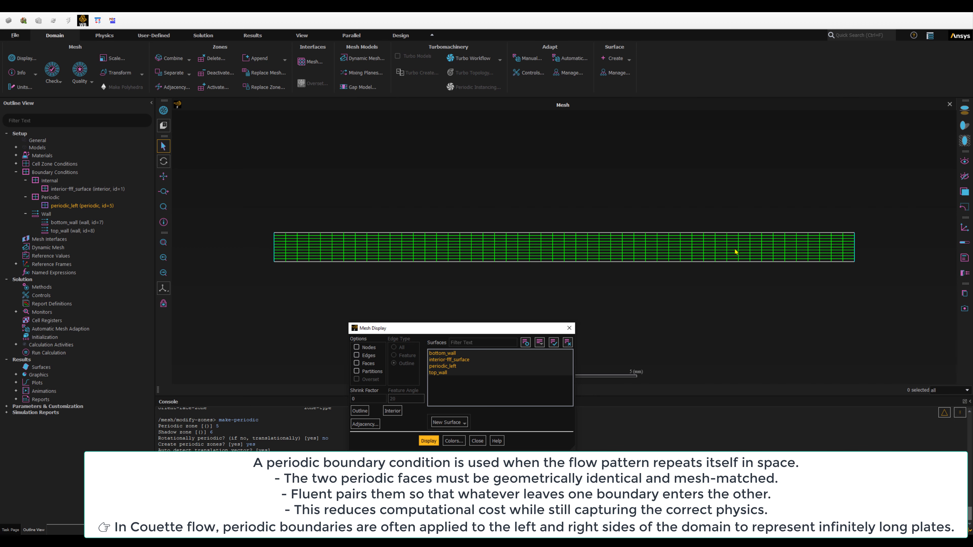
pyautogui.click(478, 440)
# - Rename the periodic_left boundary zone to periodic, keeping its type translational, and close its settings
pyautogui.rightClick(64, 207)
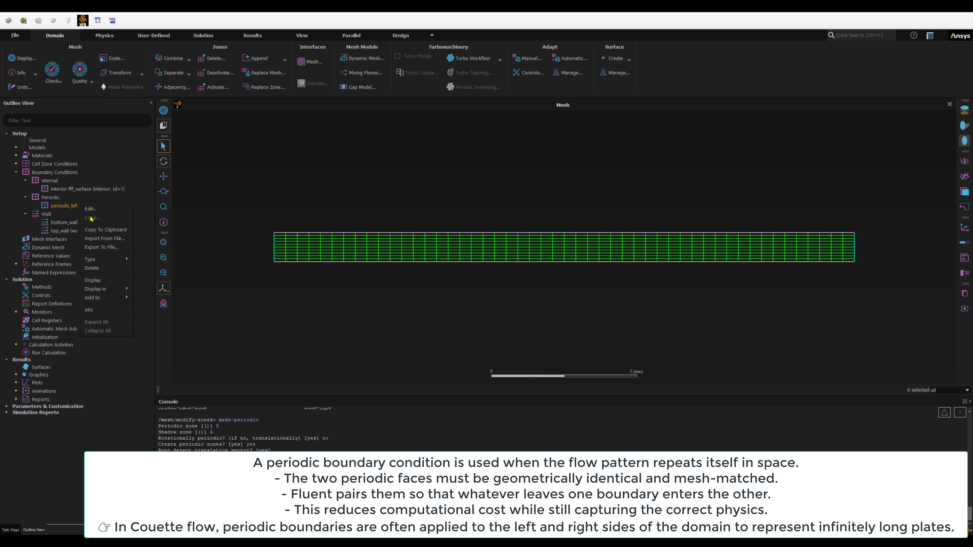
pyautogui.click(91, 209)
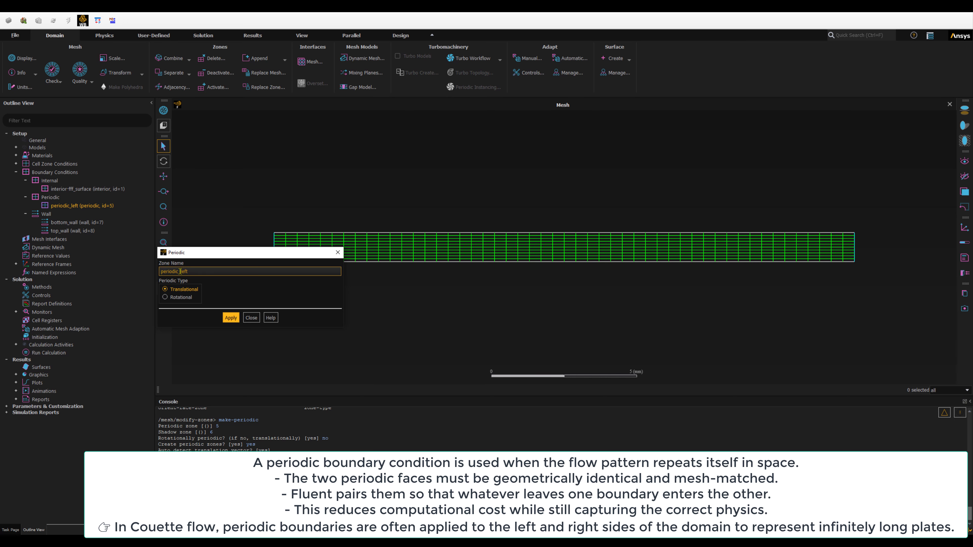
pyautogui.moveTo(179, 271); pyautogui.dragTo(213, 271)
pyautogui.press('BackSpace')
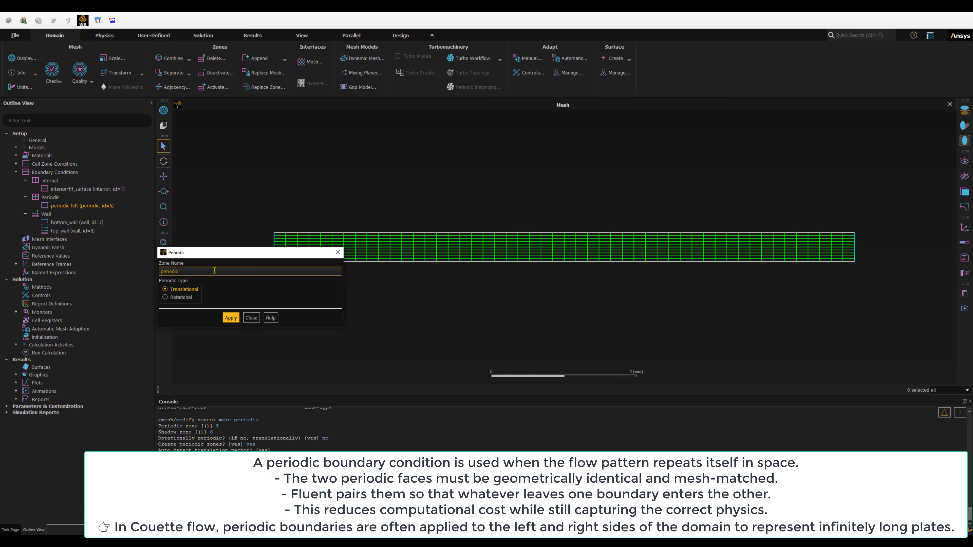
pyautogui.click(230, 318)
pyautogui.click(252, 318)
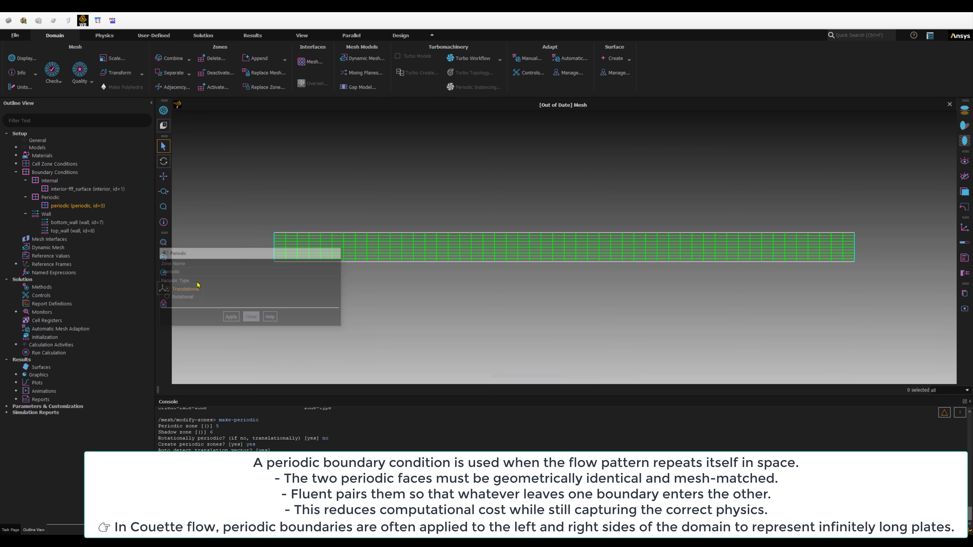
# - Refresh the out-of-date mesh display with all surfaces, including the renamed periodic zone, and close the Mesh Display dialog
pyautogui.click(164, 110)
pyautogui.click(437, 368)
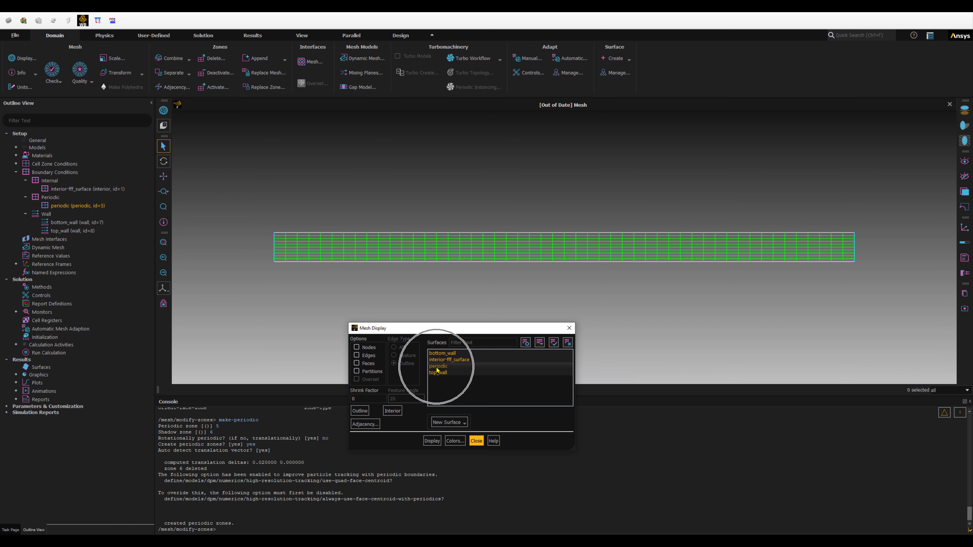
pyautogui.click(431, 441)
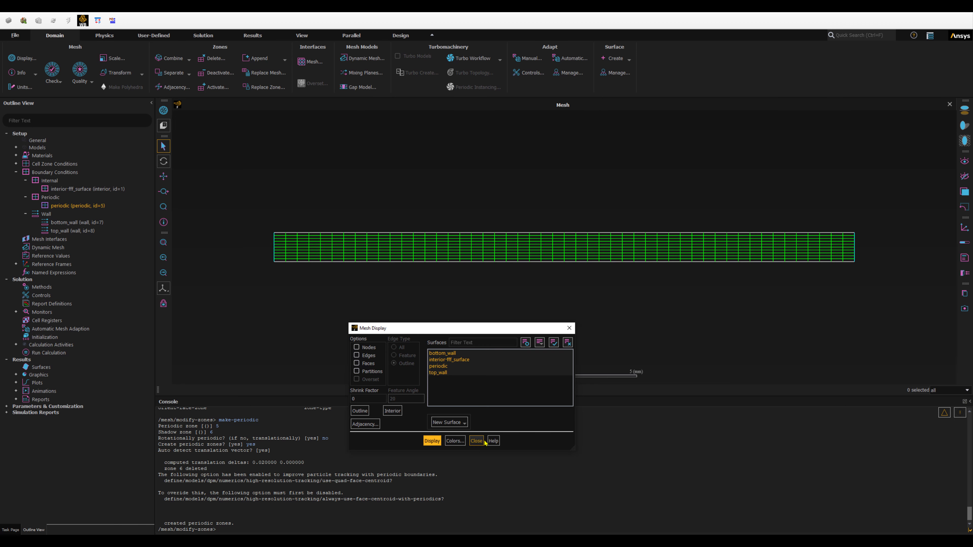
pyautogui.click(476, 441)
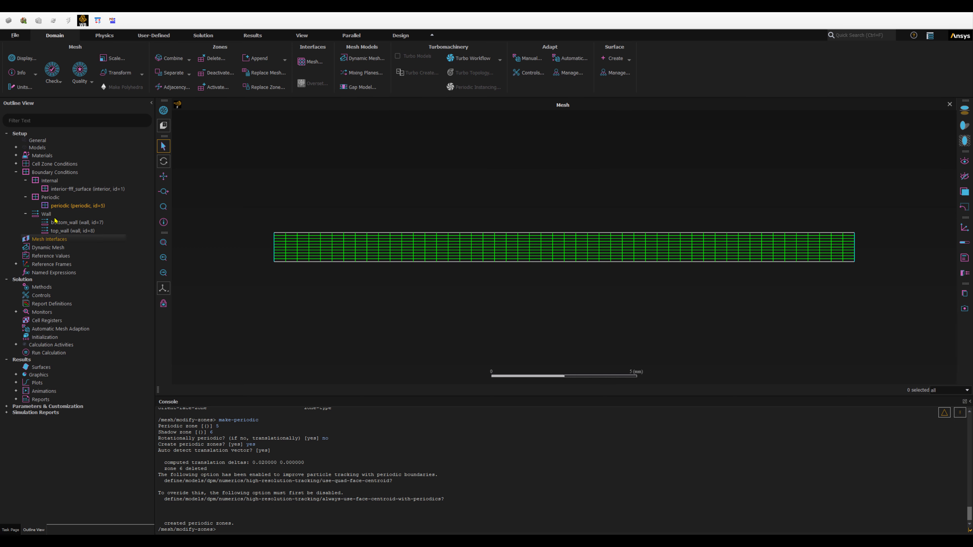
# - Review the solution methods and the relaxation factors in the solution controls
pyautogui.doubleClick(42, 287)
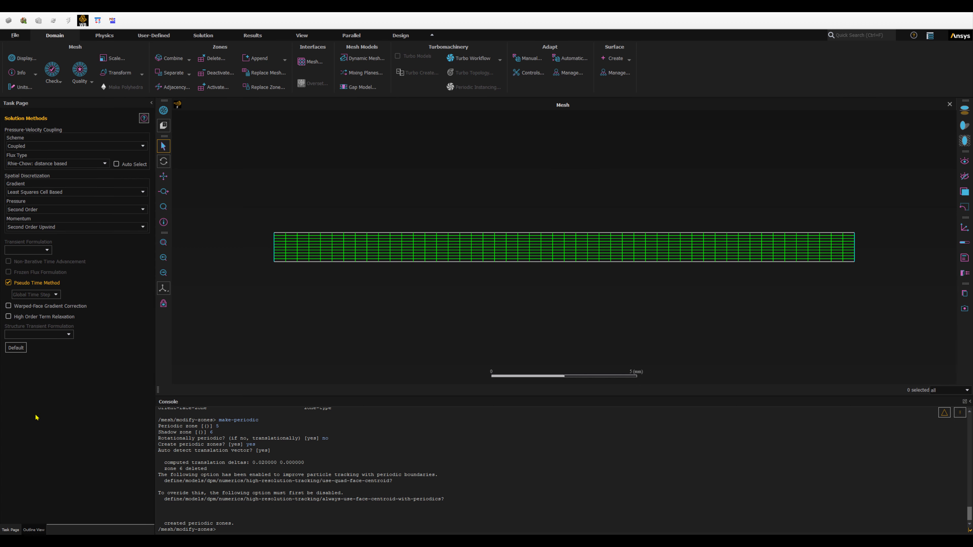
pyautogui.click(34, 530)
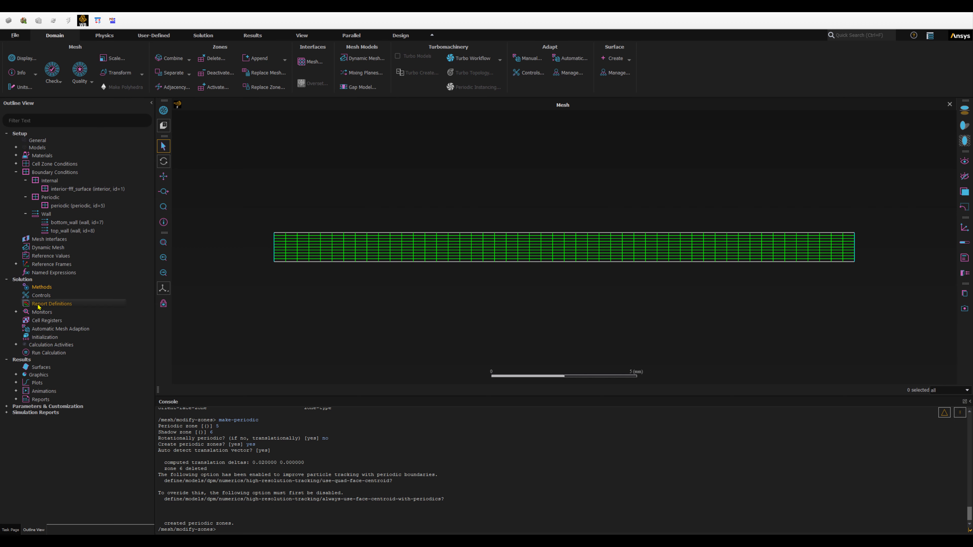
pyautogui.doubleClick(36, 298)
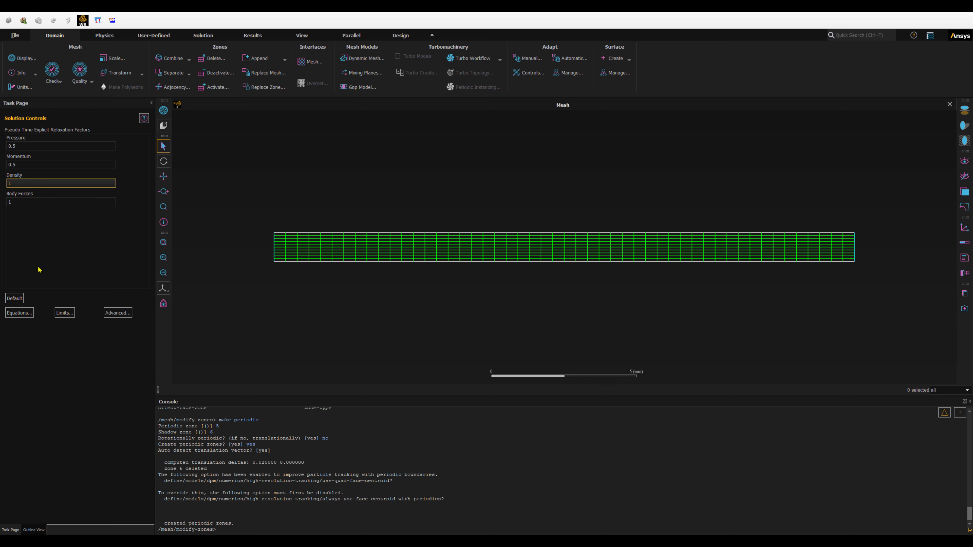
pyautogui.click(34, 529)
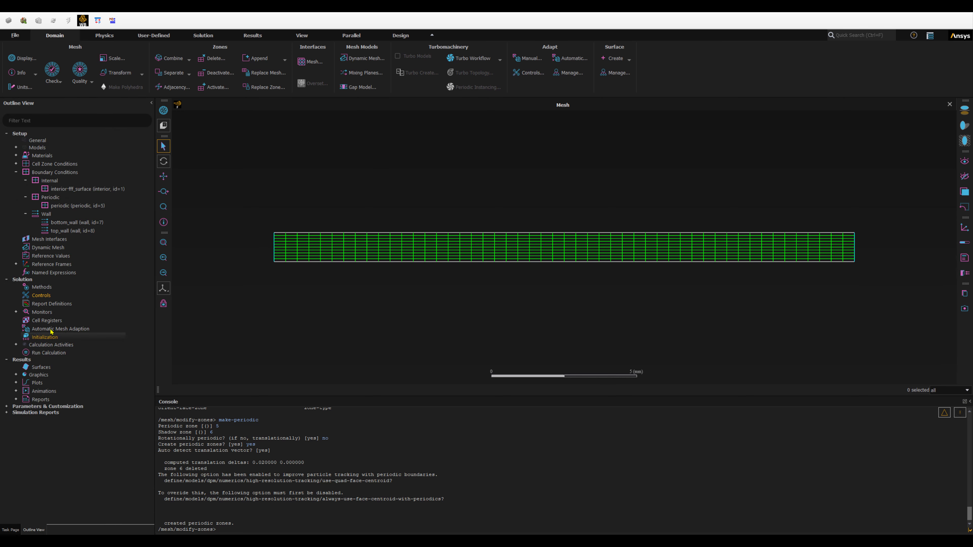
# - Open the residual monitor settings and set the absolute convergence criterion for continuity to 0.000001
pyautogui.click(17, 313)
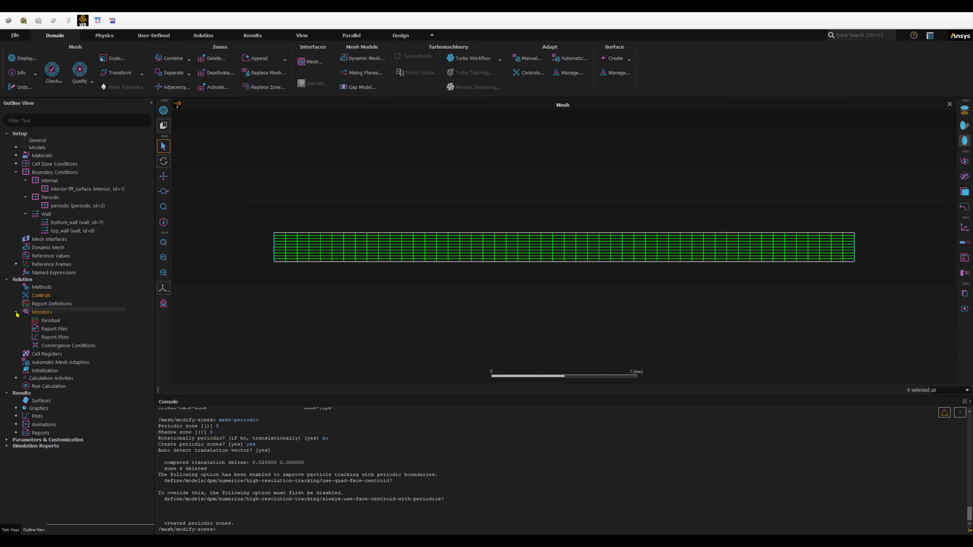
pyautogui.click(45, 321)
pyautogui.doubleClick(44, 322)
pyautogui.moveTo(203, 256); pyautogui.dragTo(199, 202)
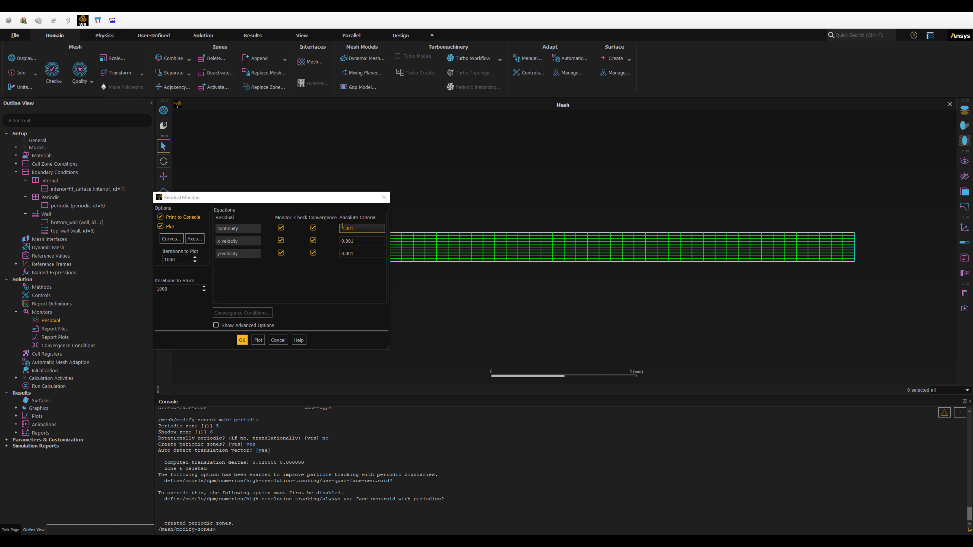
pyautogui.click(347, 237)
pyautogui.click(347, 239)
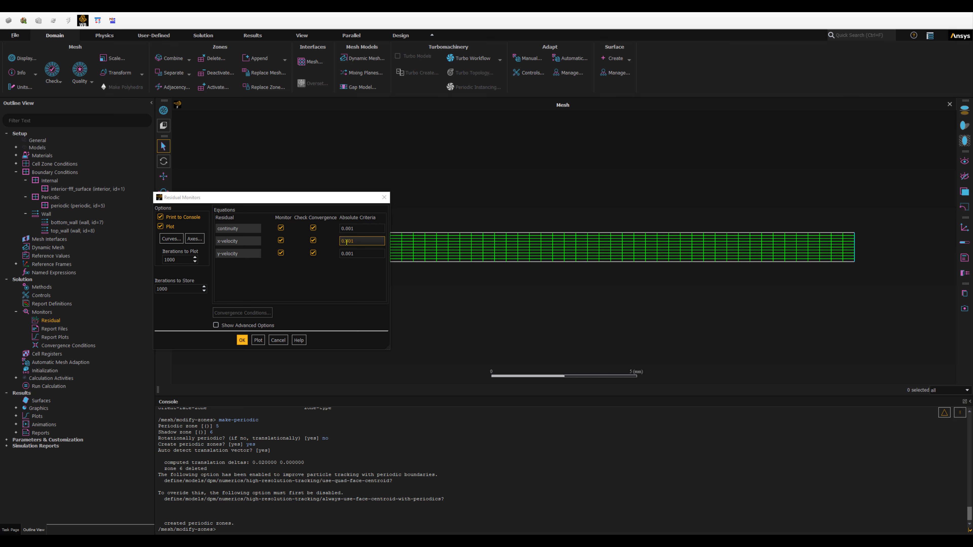
pyautogui.click(355, 229)
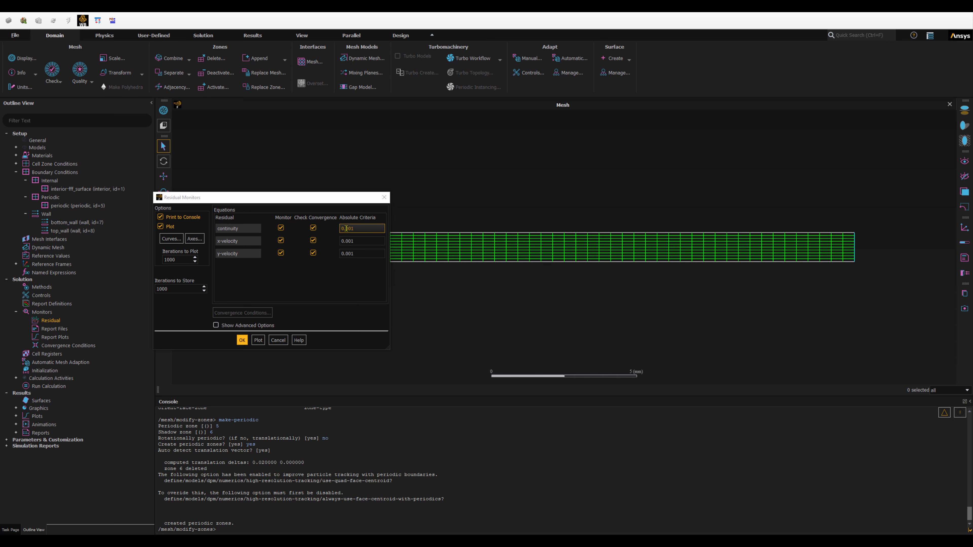
pyautogui.doubleClick(346, 228)
pyautogui.write('0.000001')
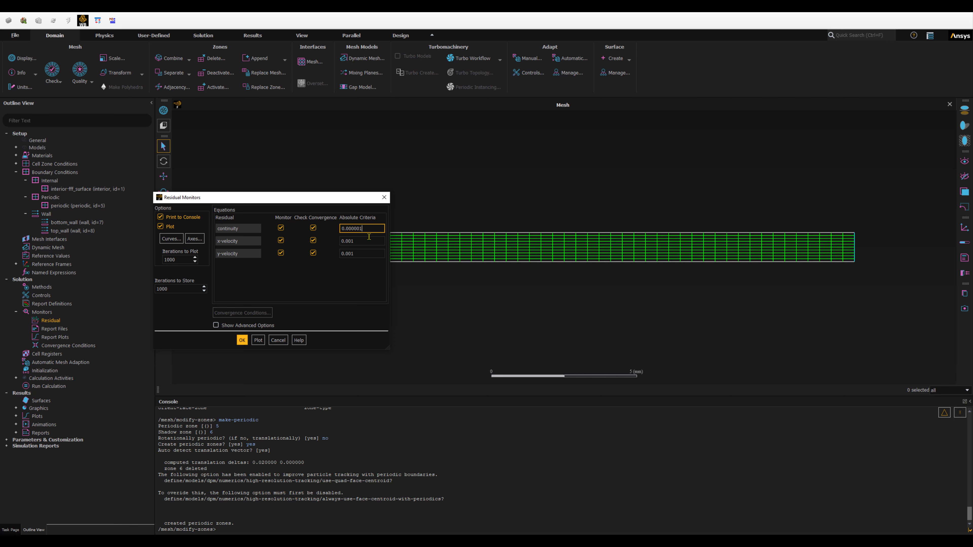
# - Set the absolute criteria for x-velocity and y-velocity to 0.000001 and accept the residual monitor settings
pyautogui.press('Tab')
pyautogui.write('0.000001')
pyautogui.press('Tab')
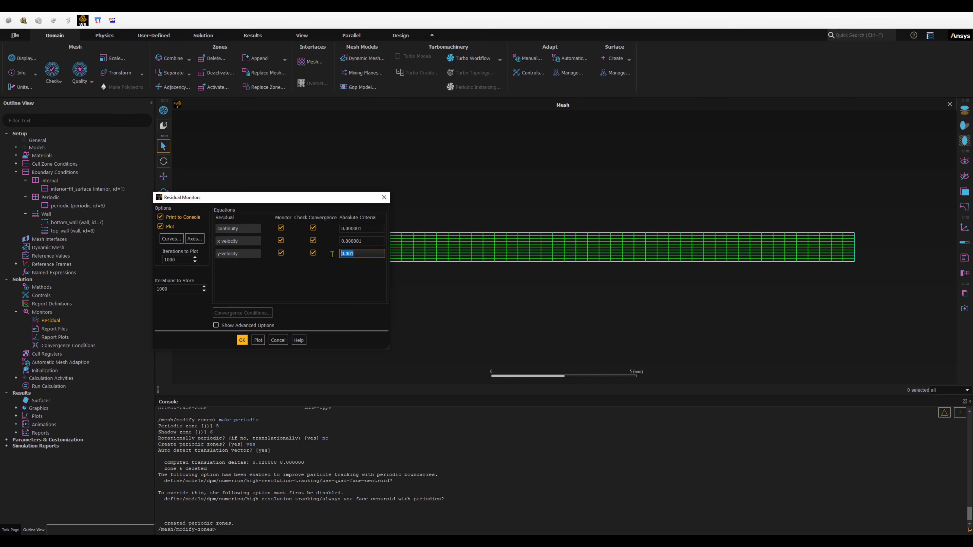
pyautogui.write('0.000001')
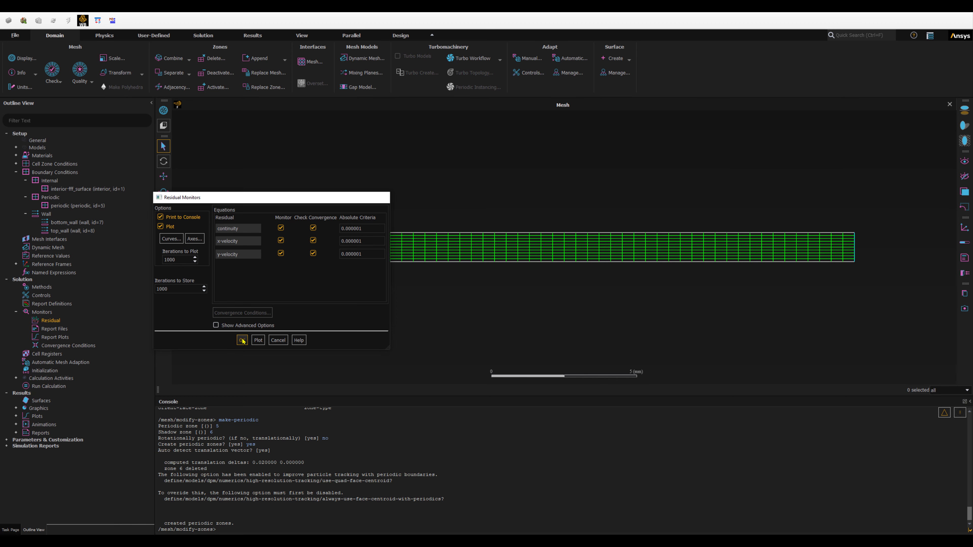
pyautogui.click(241, 340)
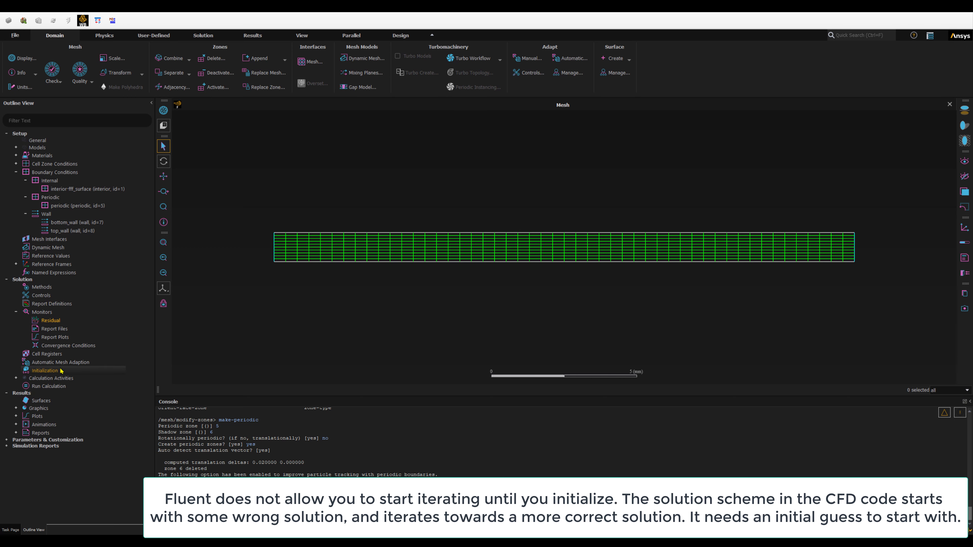
# - Initialize the solution with Standard Initialization, leaving gauge pressure, X velocity and Y velocity at 0
pyautogui.doubleClick(52, 372)
pyautogui.click(19, 147)
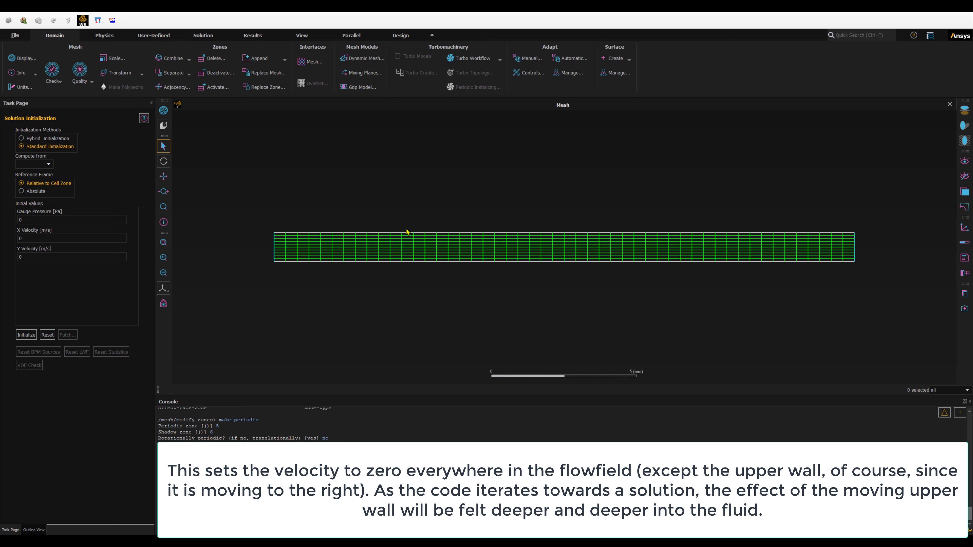
pyautogui.press('ctrl')
pyautogui.press('ctrl')
pyautogui.press('ctrl')
pyautogui.click(27, 337)
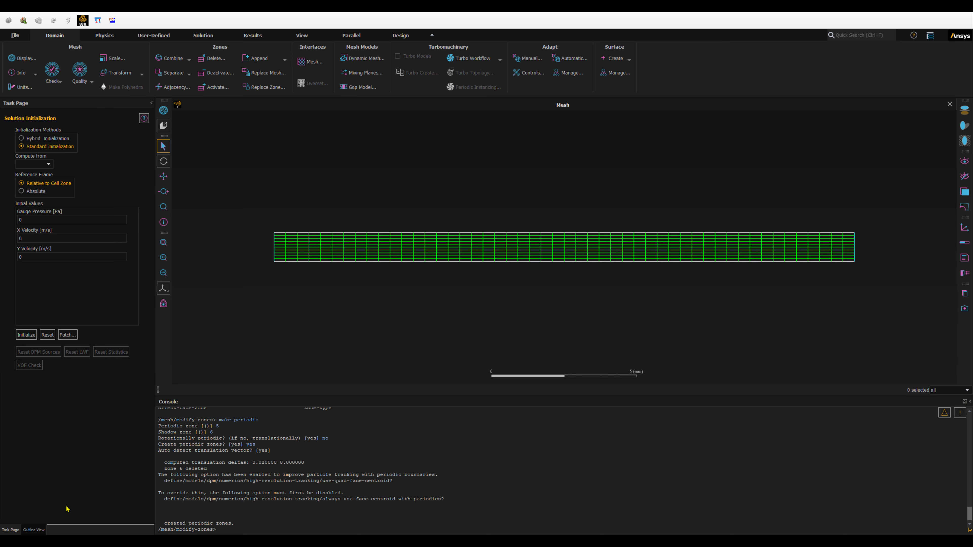
# - Run the calculation for 200 iterations and dismiss the completion message
pyautogui.click(35, 530)
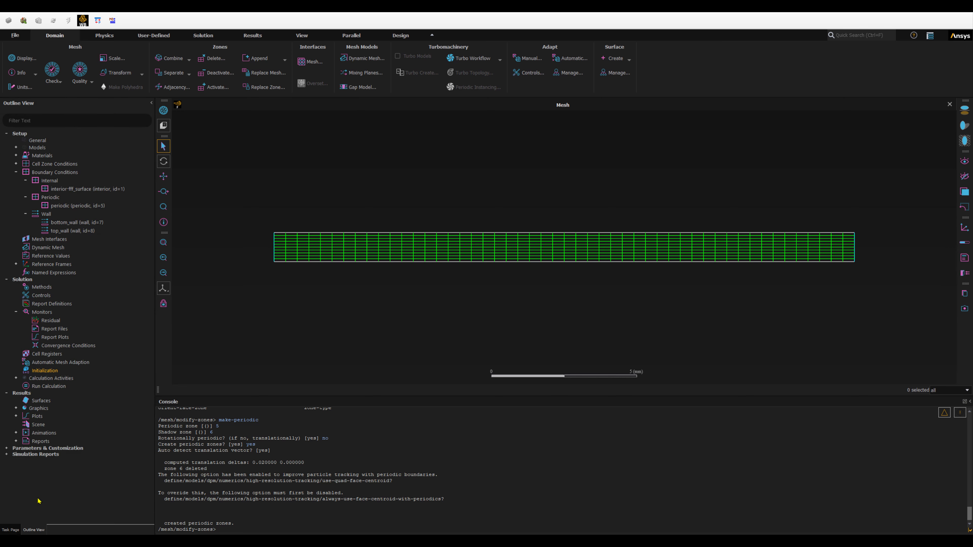
pyautogui.doubleClick(42, 387)
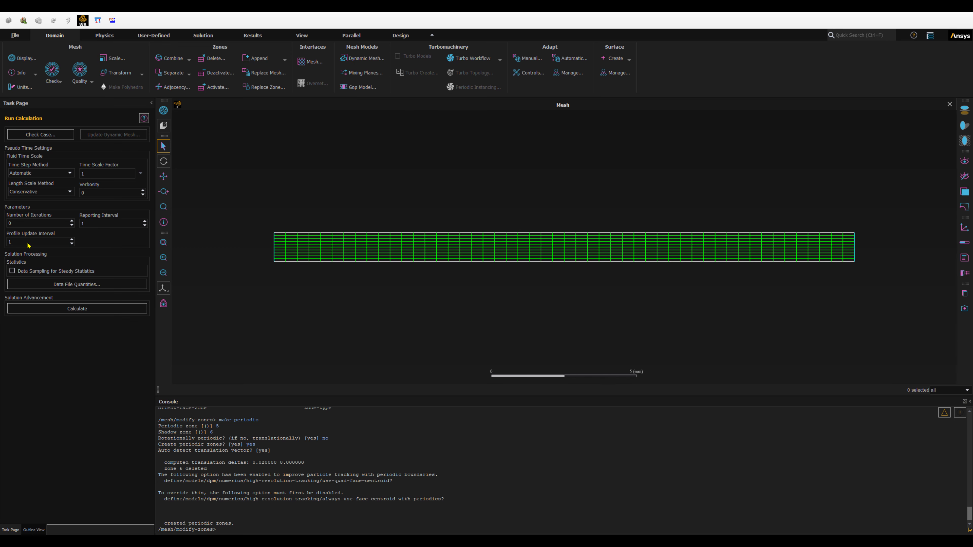
pyautogui.click(27, 222)
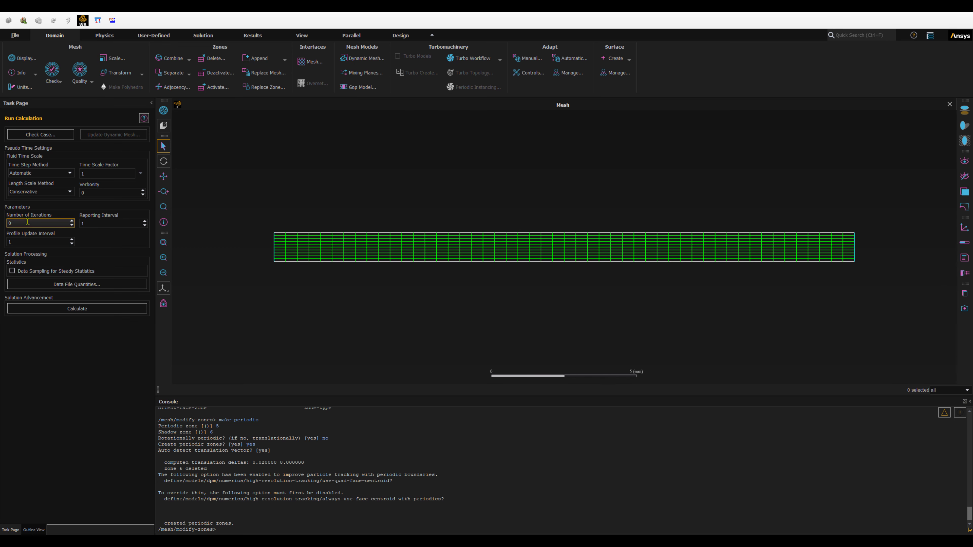
pyautogui.doubleClick(12, 223)
pyautogui.write('200')
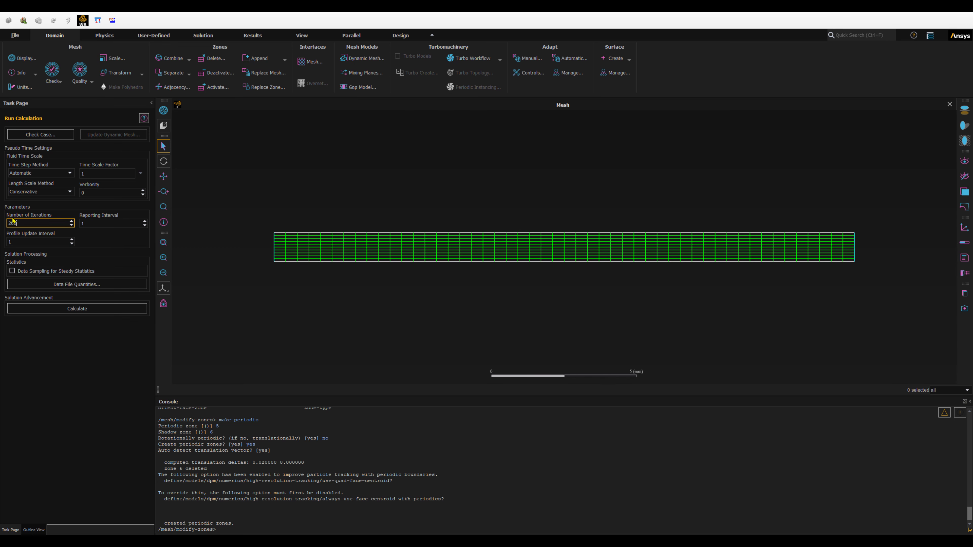
pyautogui.click(68, 310)
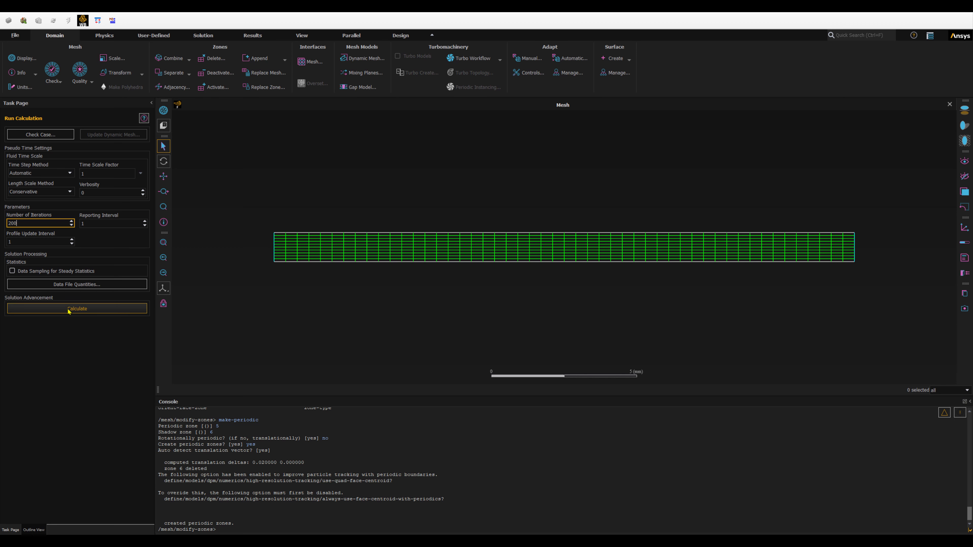
pyautogui.click(69, 310)
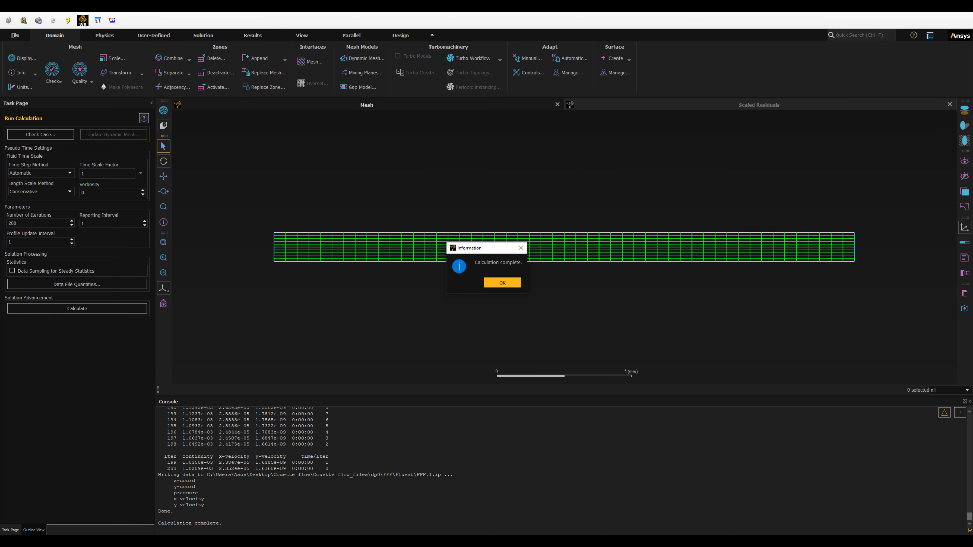
pyautogui.click(168, 474)
pyautogui.click(501, 284)
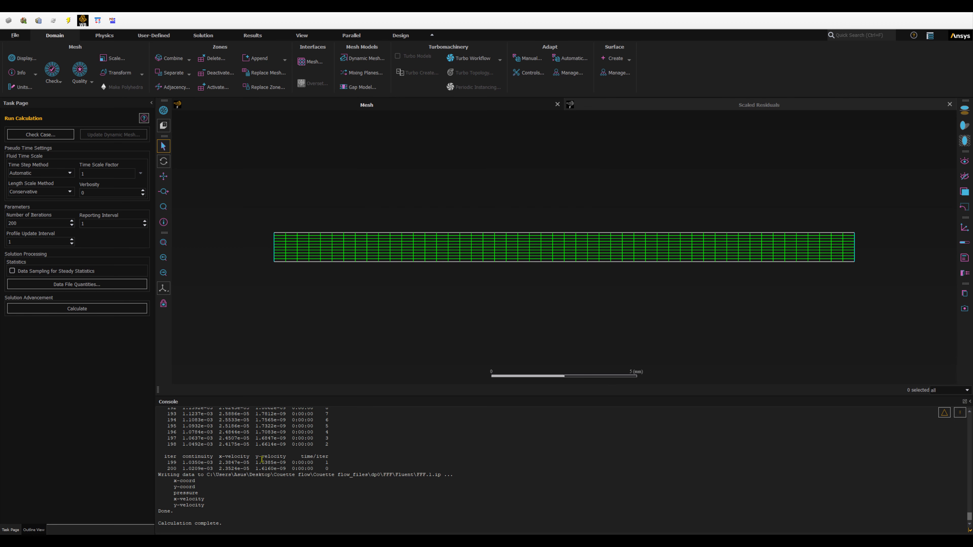
# - Continue the calculation with 800 iterations and a reporting interval of 10, using the settings changes for current and future calculations
pyautogui.click(263, 470)
pyautogui.moveTo(24, 223); pyautogui.dragTo(8, 223)
pyautogui.write('800')
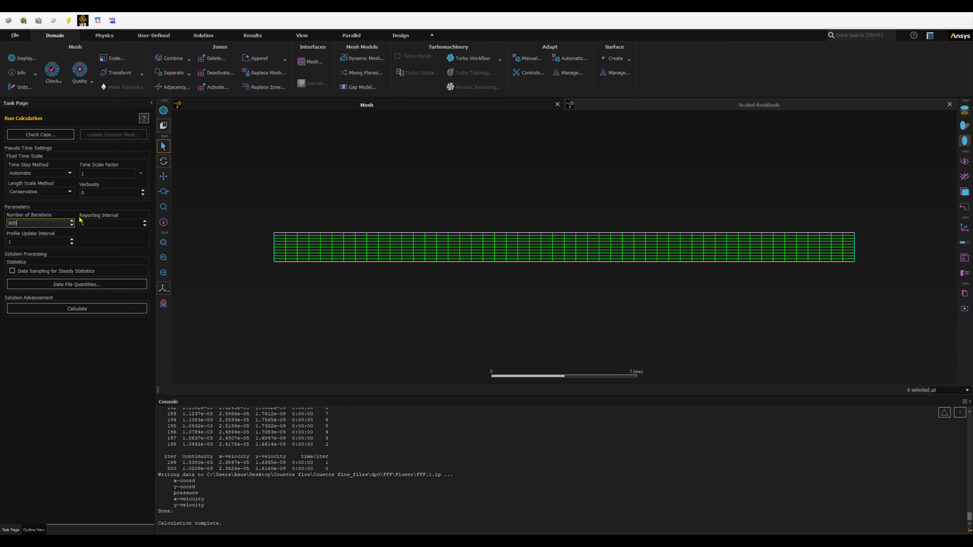
pyautogui.press('Tab')
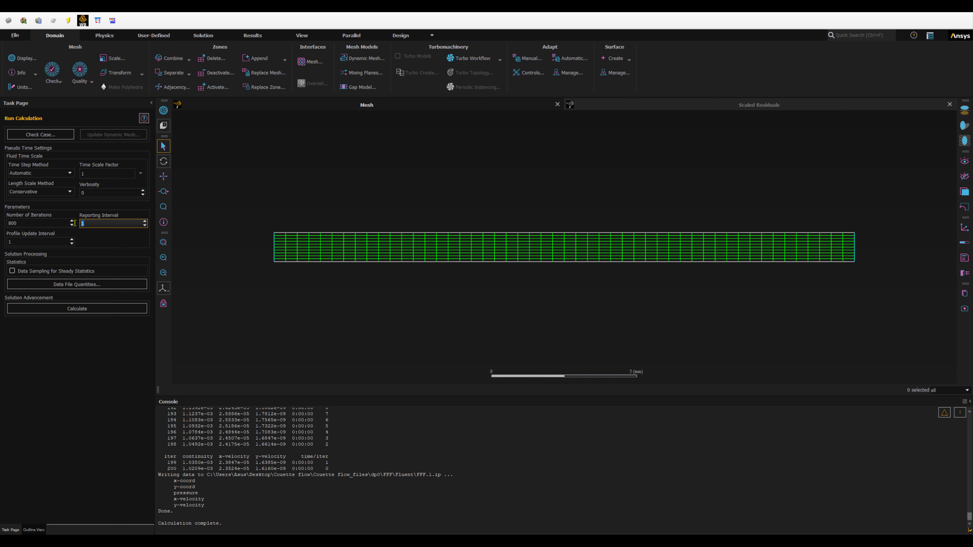
pyautogui.write('10')
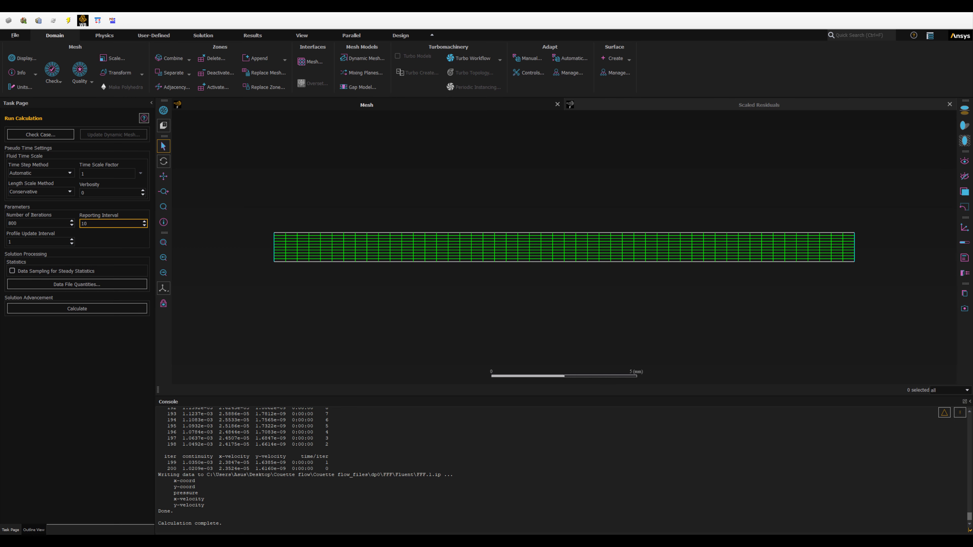
pyautogui.press('Return')
pyautogui.click(96, 309)
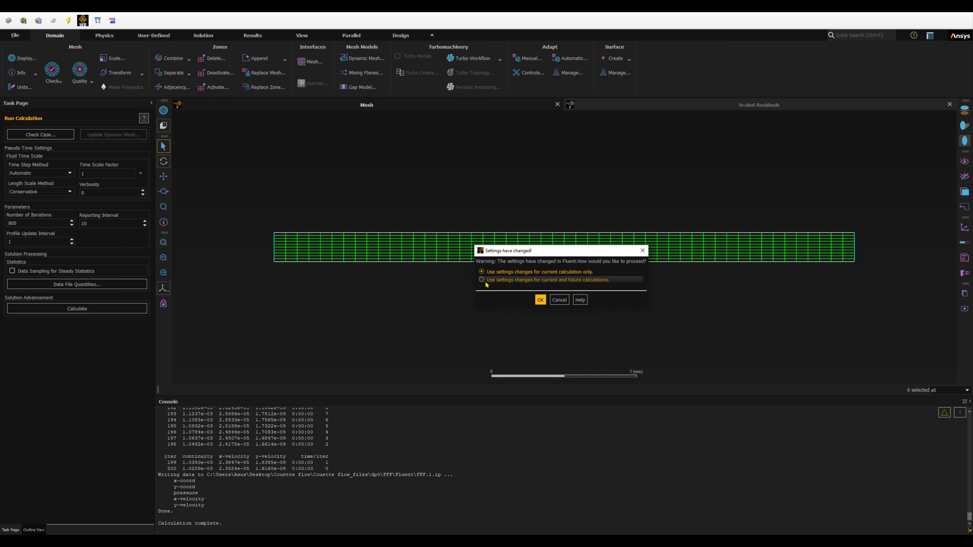
pyautogui.click(538, 280)
pyautogui.click(541, 300)
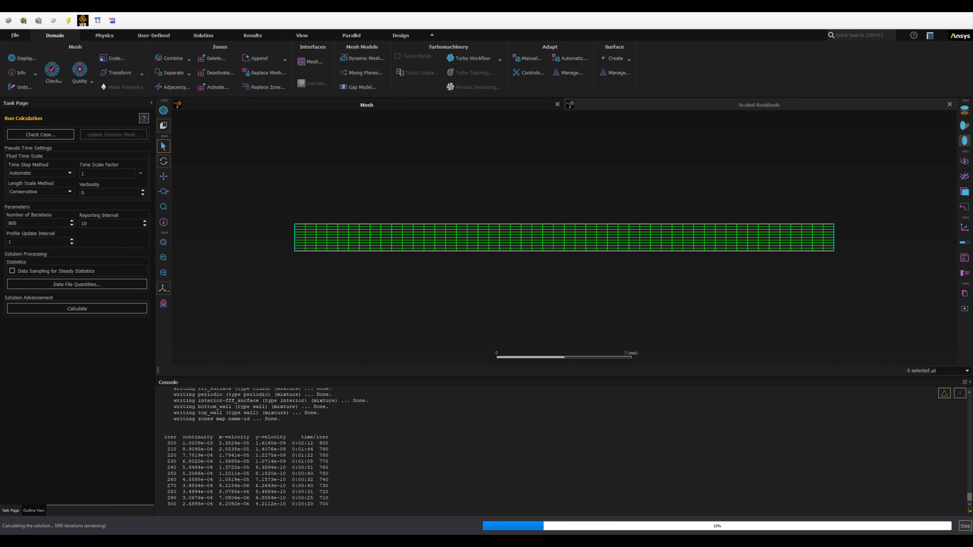
# - Dismiss the completion message and display the Scaled Residuals plot to check convergence
pyautogui.click(610, 107)
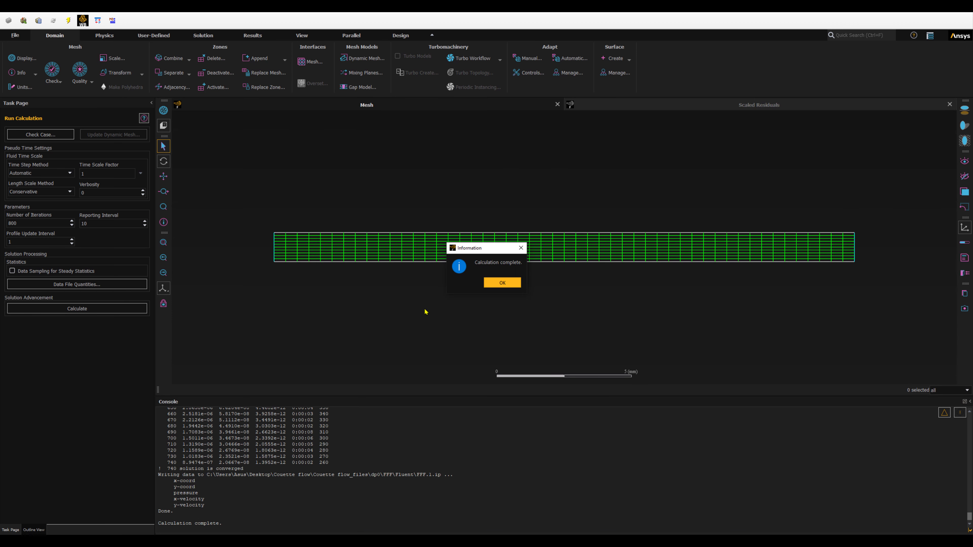
pyautogui.click(503, 282)
pyautogui.click(628, 106)
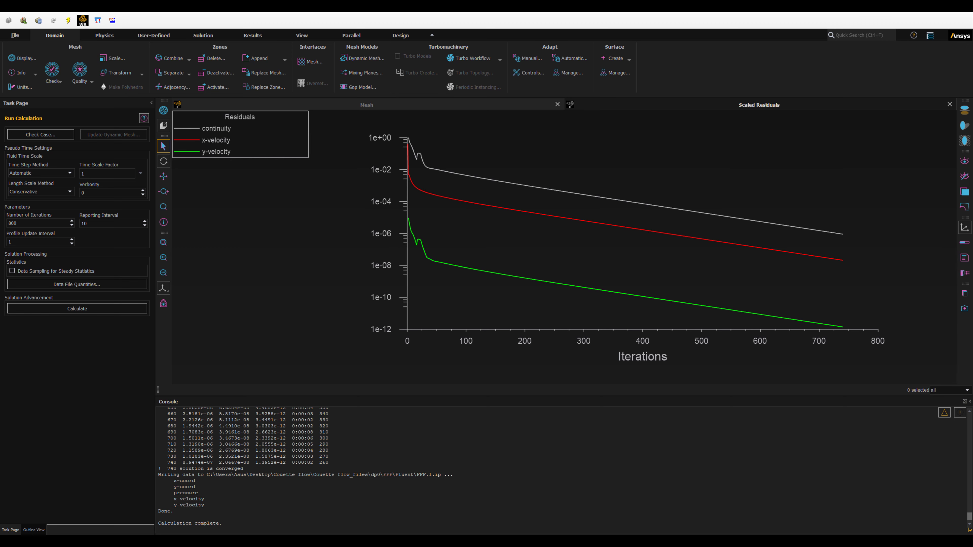
pyautogui.click(189, 469)
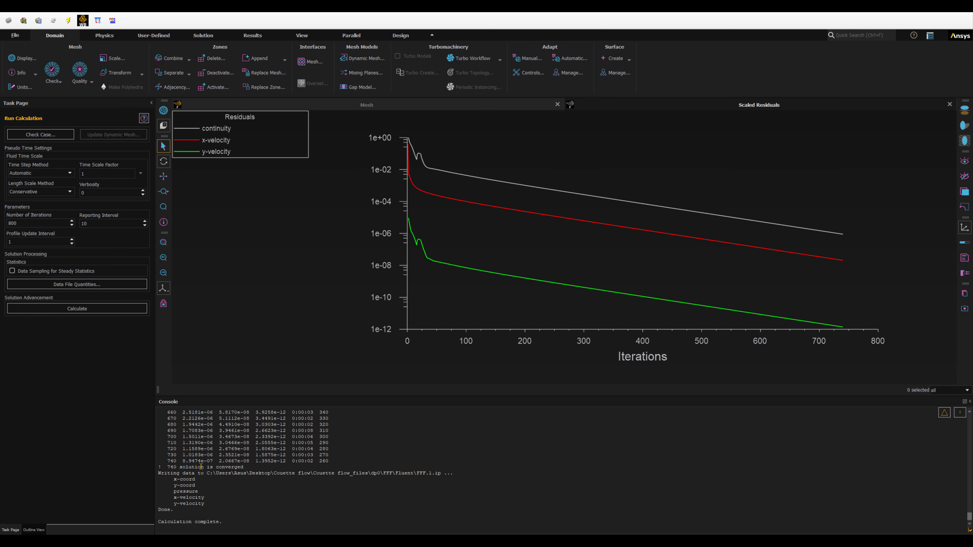
pyautogui.click(337, 108)
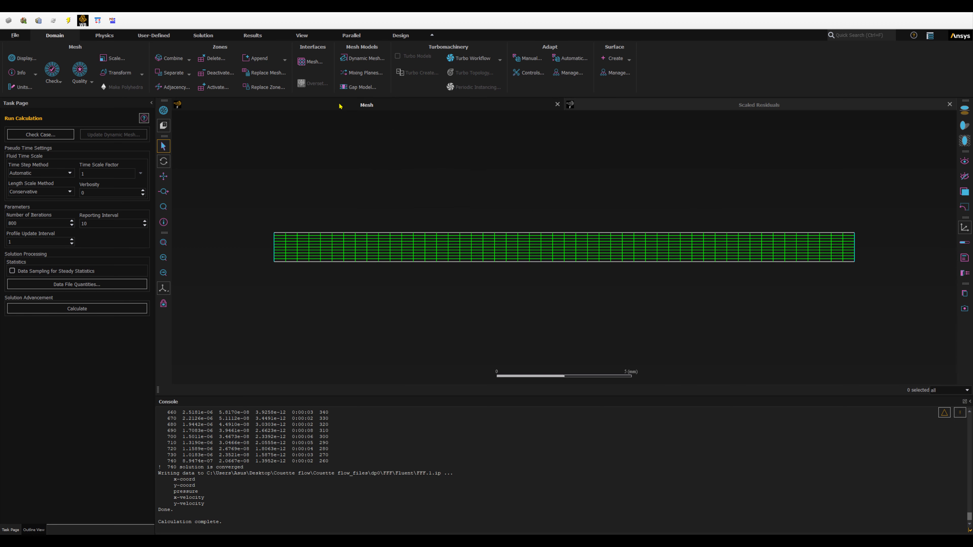
pyautogui.click(759, 104)
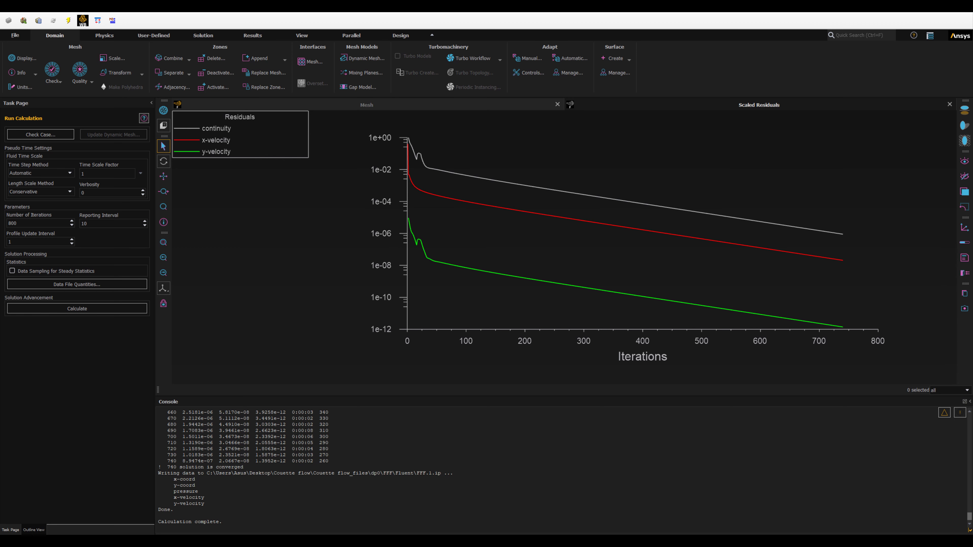
# - Display the mesh with only the bottom_wall, periodic and top_wall surfaces, leaving out interior-fff_surface
pyautogui.click(467, 108)
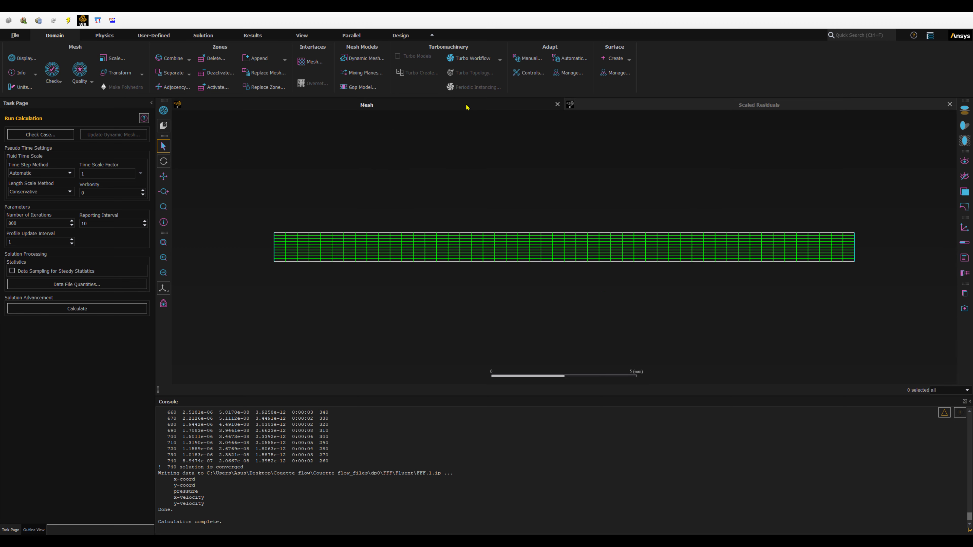
pyautogui.click(163, 110)
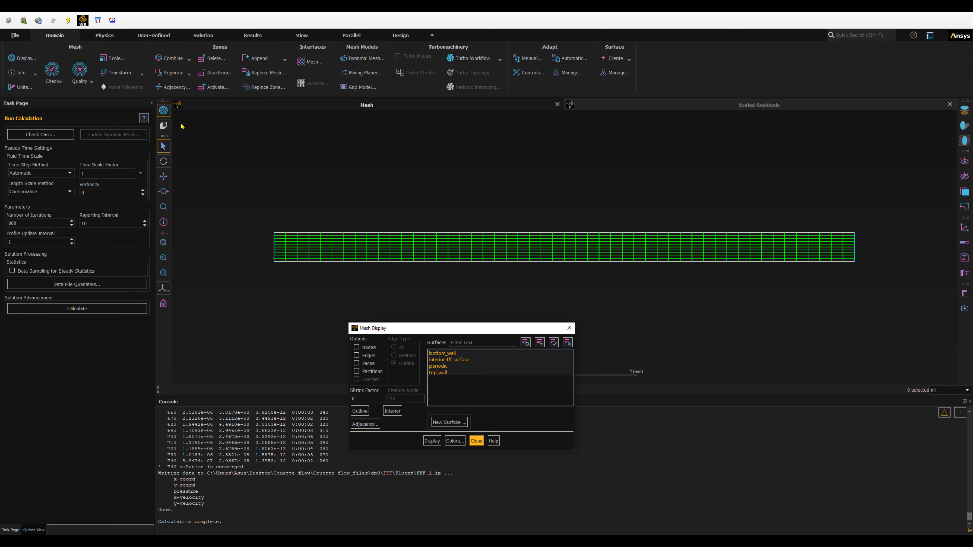
pyautogui.click(451, 359)
pyautogui.click(433, 440)
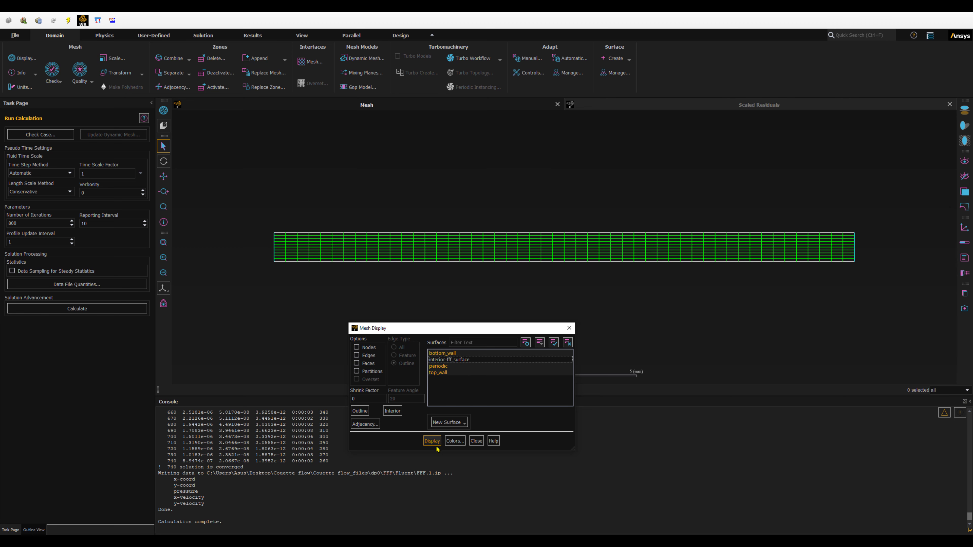
pyautogui.click(476, 440)
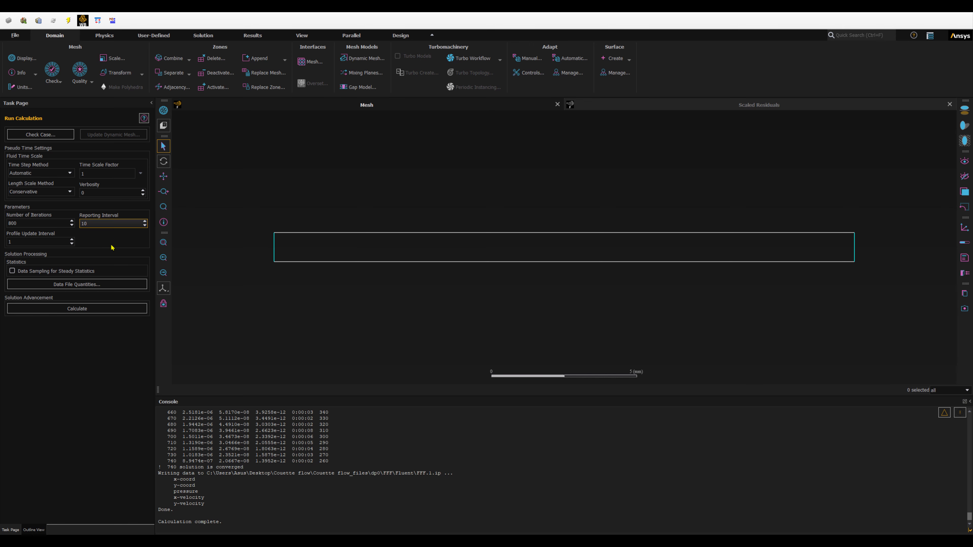
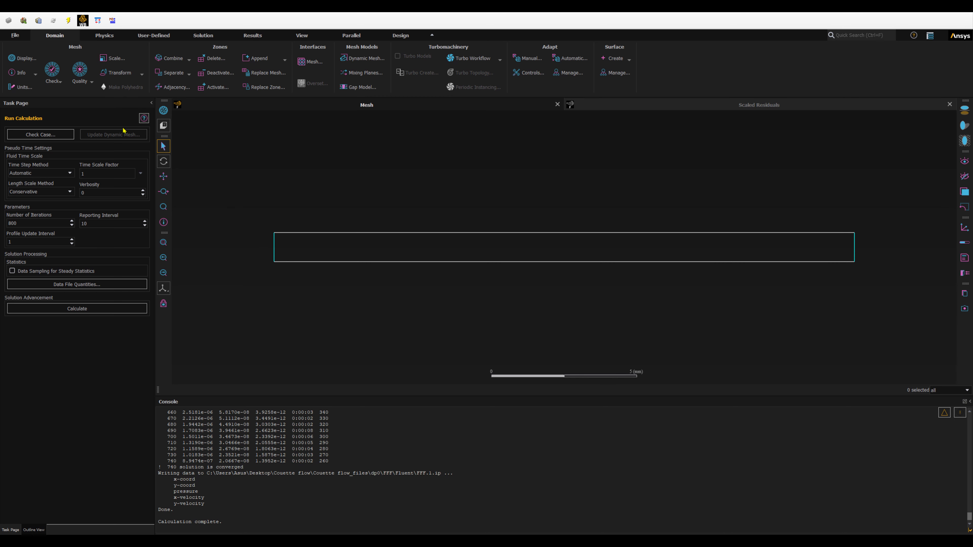
# - Start a new Line/Rake surface of type Line and name it vert_center
pyautogui.click(254, 36)
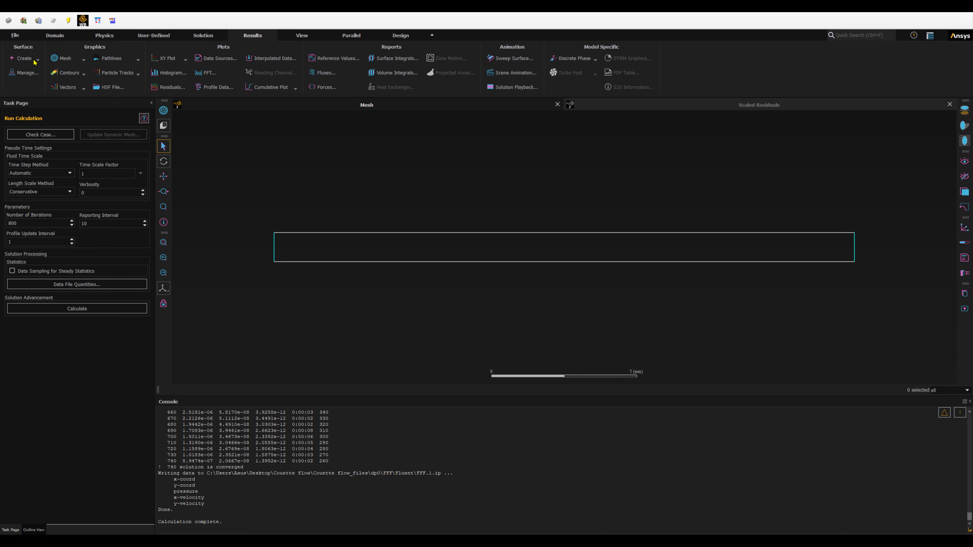
pyautogui.click(35, 60)
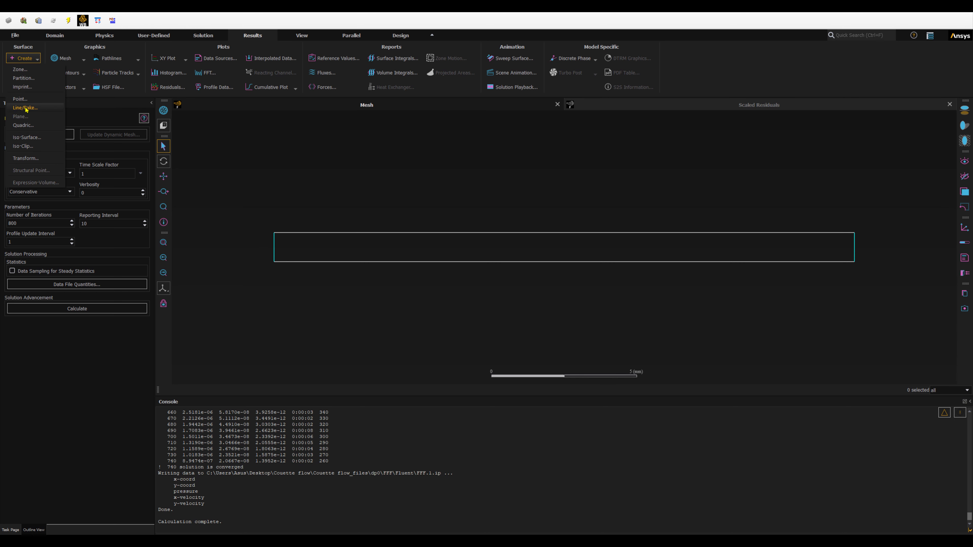
pyautogui.click(26, 109)
pyautogui.moveTo(503, 255); pyautogui.dragTo(195, 173)
pyautogui.write('vert_center')
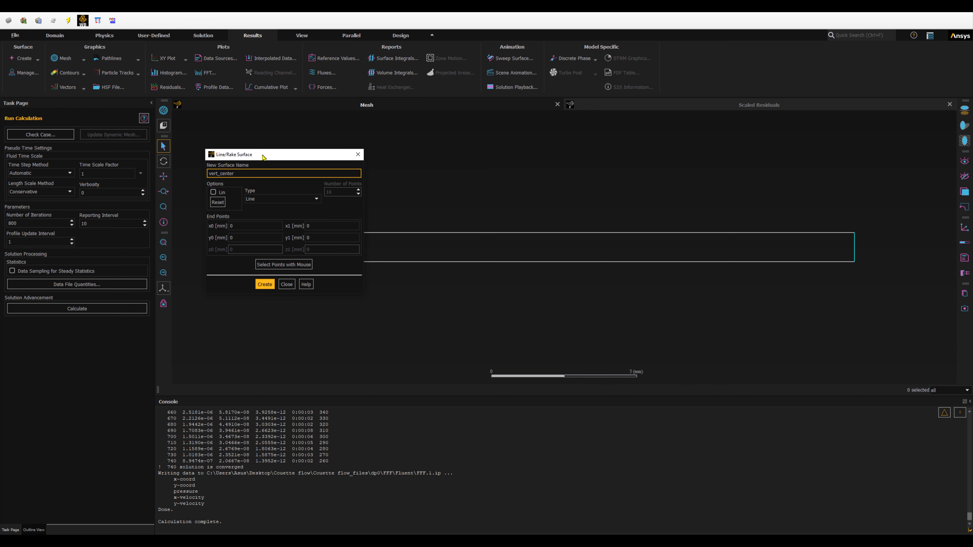
pyautogui.moveTo(262, 155); pyautogui.dragTo(180, 231)
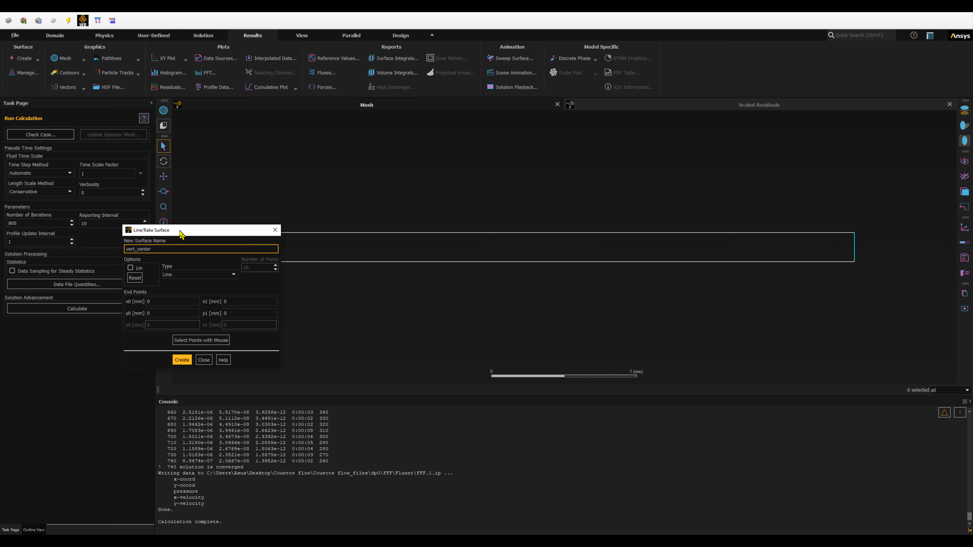
pyautogui.click(499, 264)
pyautogui.click(499, 234)
pyautogui.moveTo(182, 237); pyautogui.dragTo(222, 303)
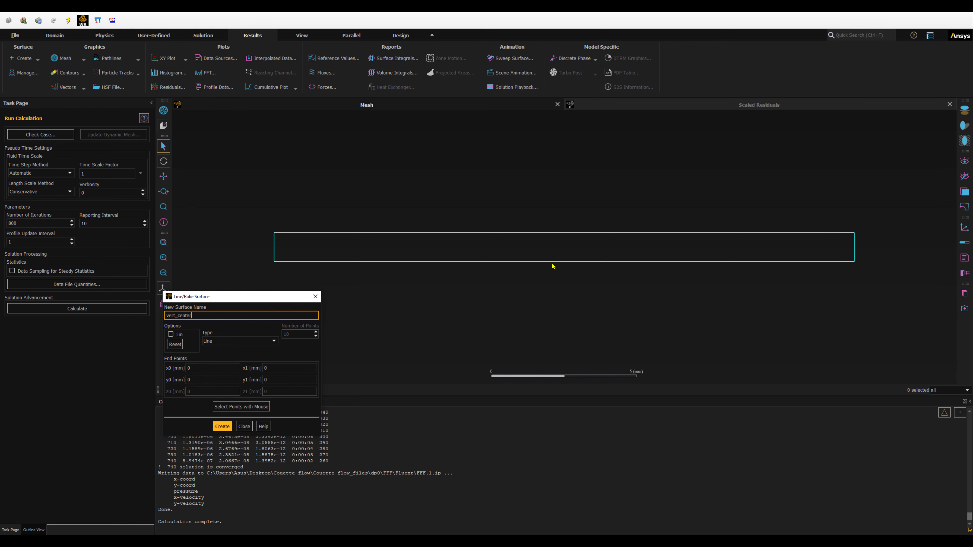
# - Set the line's end points to x0 = 10, y0 = 0, x1 = 10 and y1 = 1 mm
pyautogui.click(214, 367)
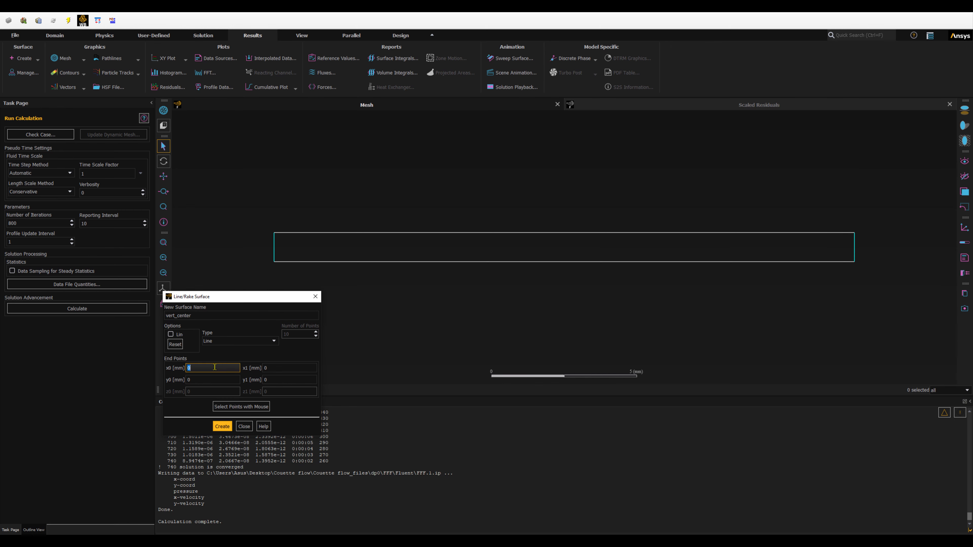
pyautogui.write('10')
pyautogui.click(271, 368)
pyautogui.doubleClick(271, 368)
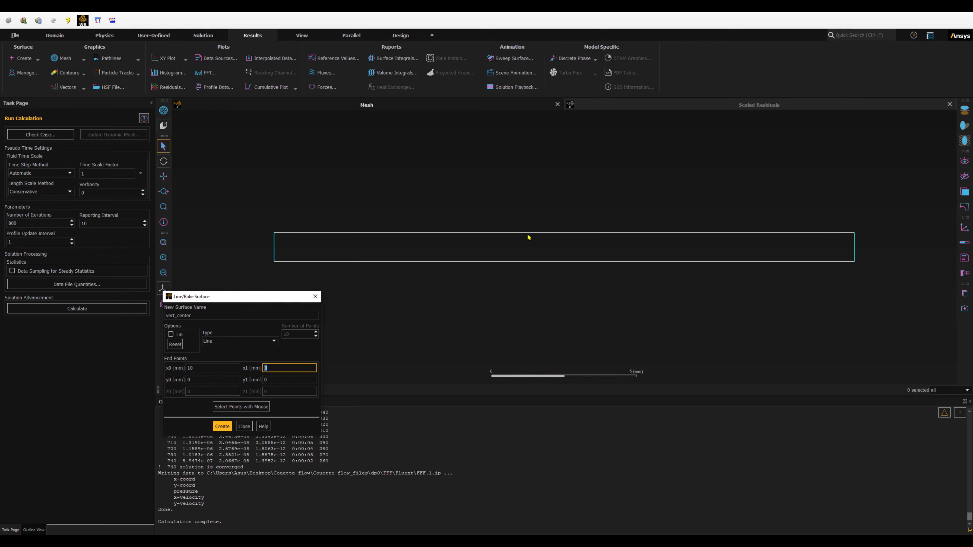
pyautogui.write('10')
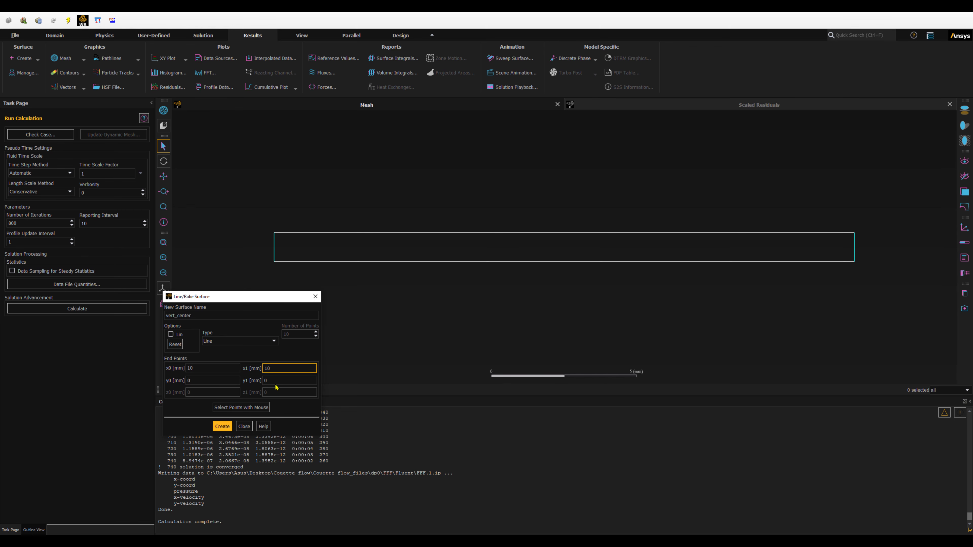
pyautogui.doubleClick(288, 380)
pyautogui.write('1')
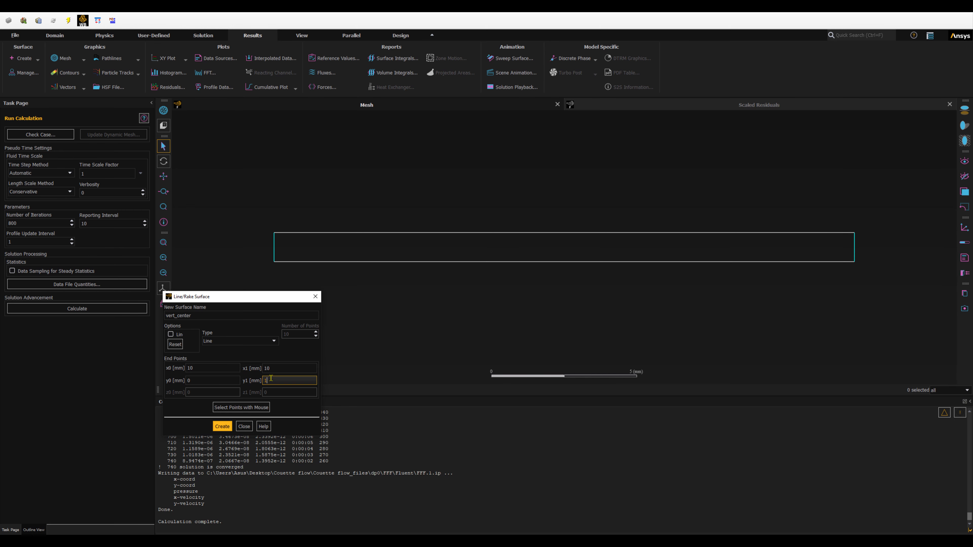
# - Create the vert_center line surface and select it among the result surfaces in the outline
pyautogui.click(33, 530)
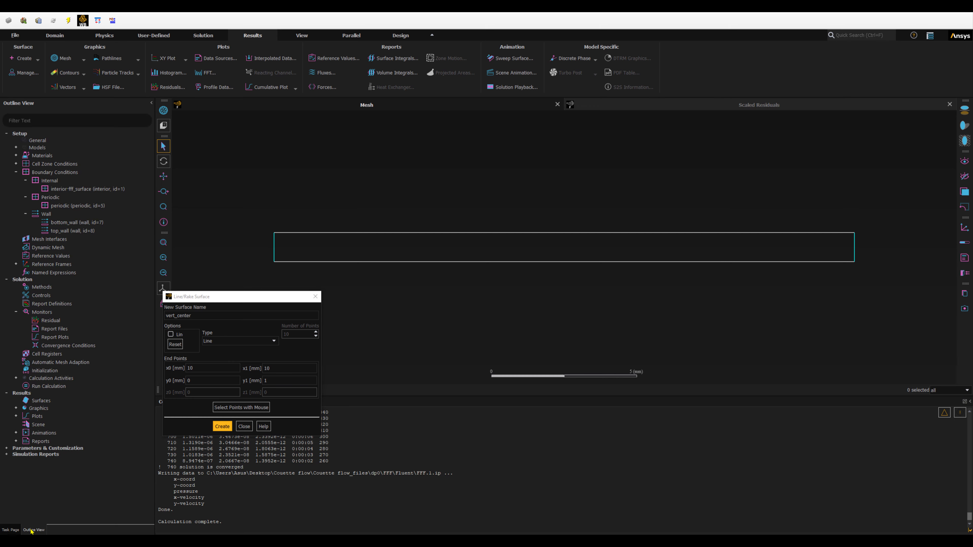
pyautogui.click(66, 403)
pyautogui.click(224, 427)
pyautogui.click(16, 401)
pyautogui.click(46, 410)
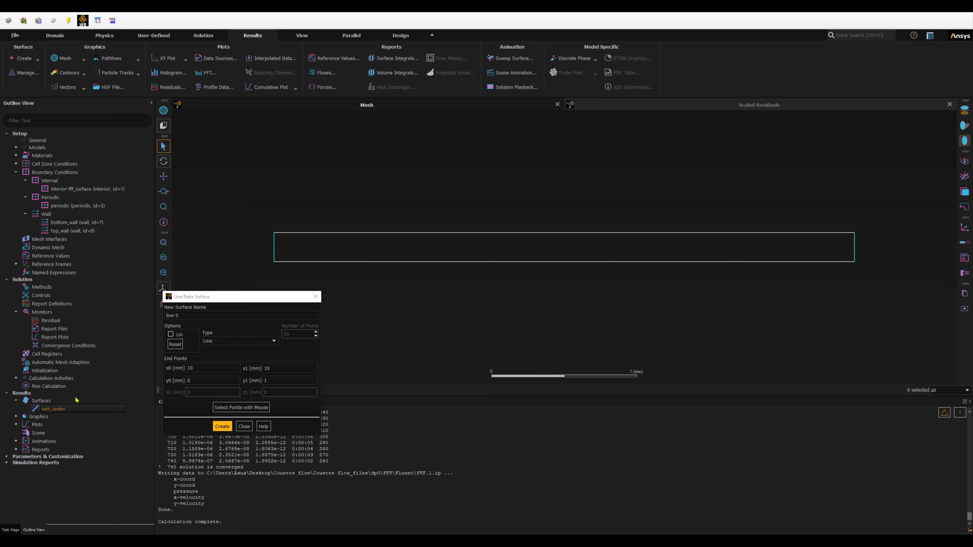
# - Add vert_center to the surfaces in the mesh display, redraw it, and close the Mesh Display and Line/Rake Surface dialogs
pyautogui.click(164, 110)
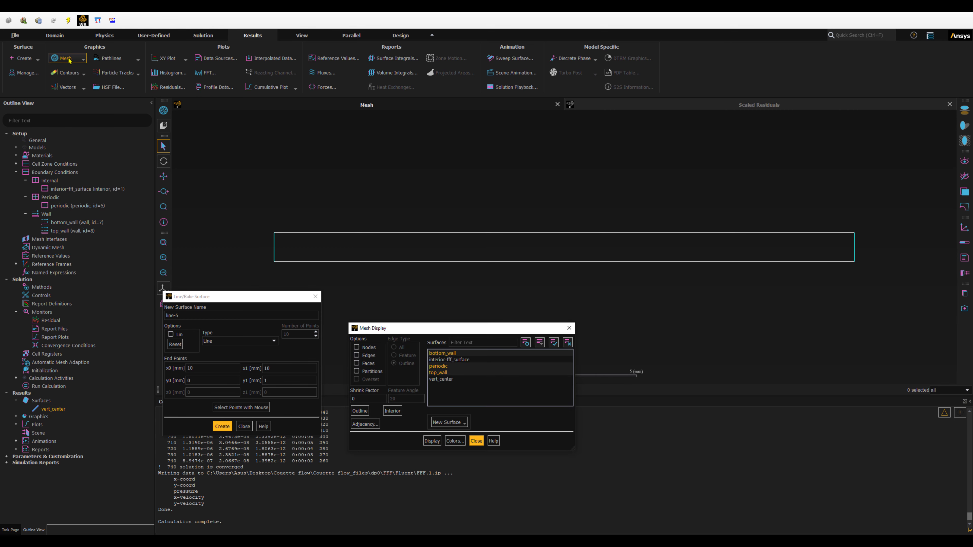
pyautogui.click(437, 380)
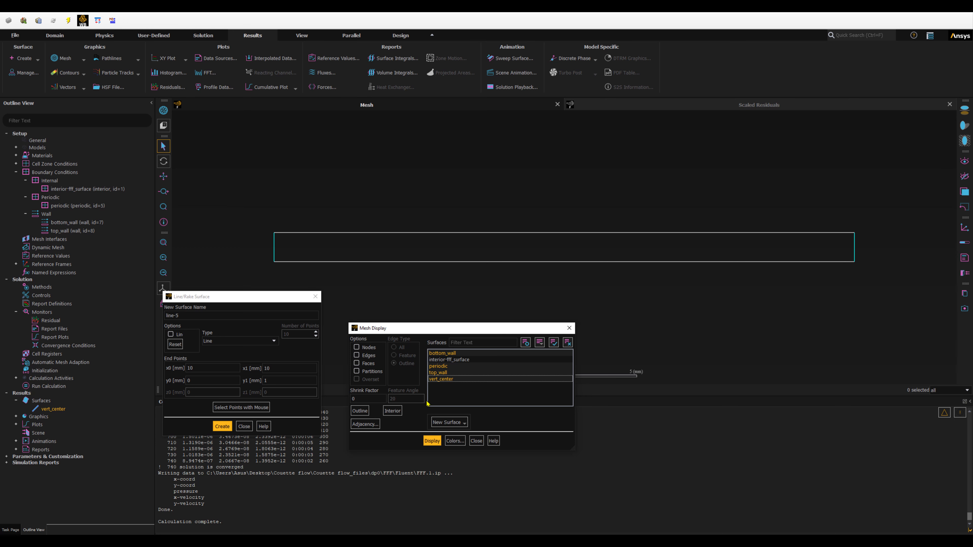
pyautogui.click(432, 442)
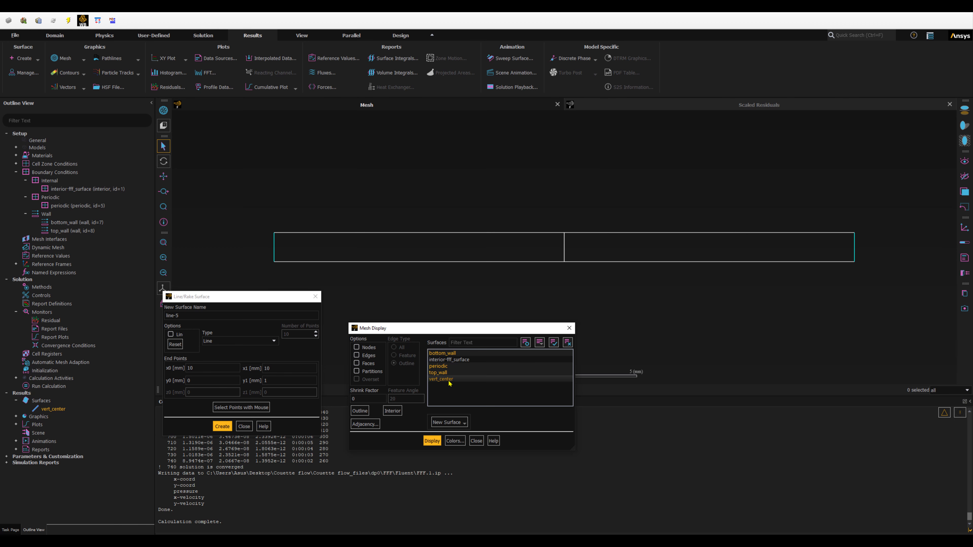
pyautogui.click(475, 441)
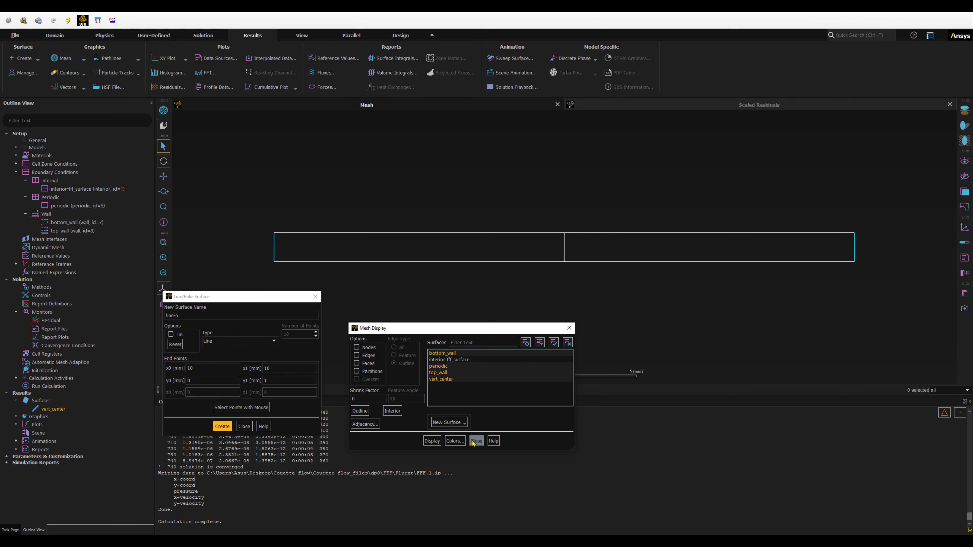
pyautogui.click(244, 426)
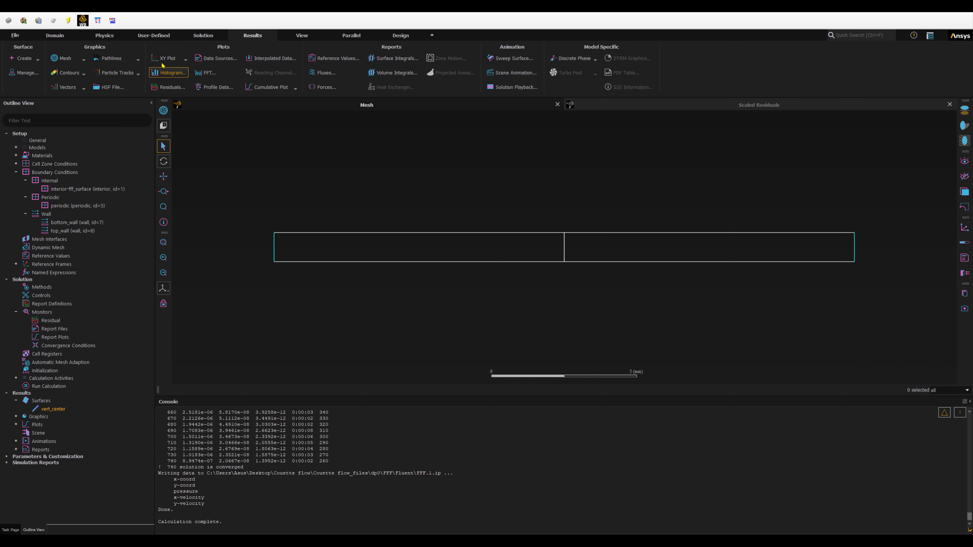
# - Create a new solution XY plot and name it vertical
pyautogui.click(183, 61)
pyautogui.click(185, 58)
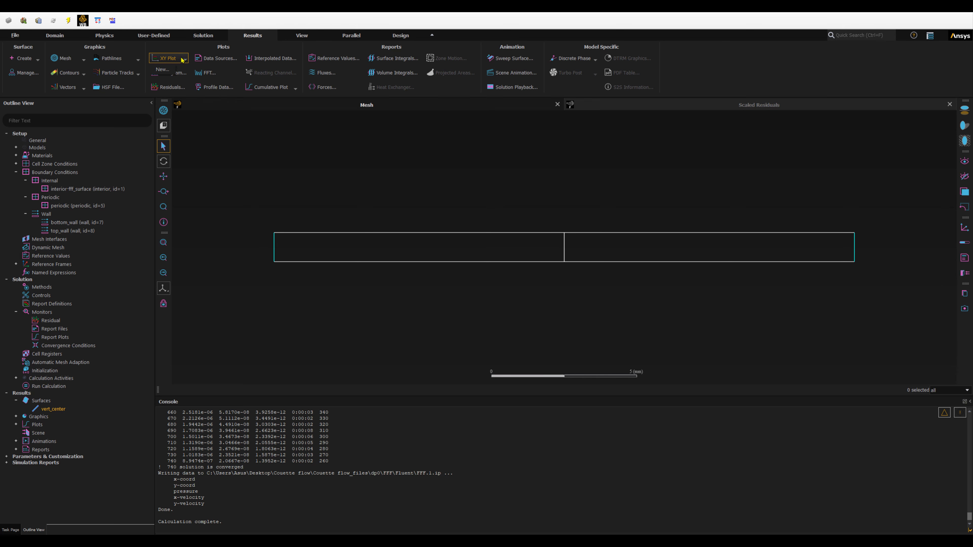
pyautogui.click(164, 71)
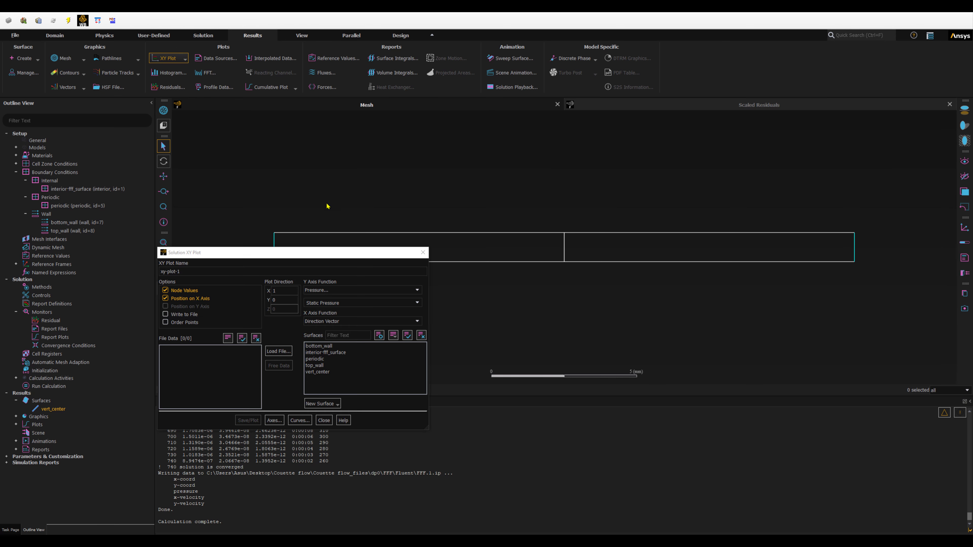
pyautogui.moveTo(248, 255); pyautogui.dragTo(157, 216)
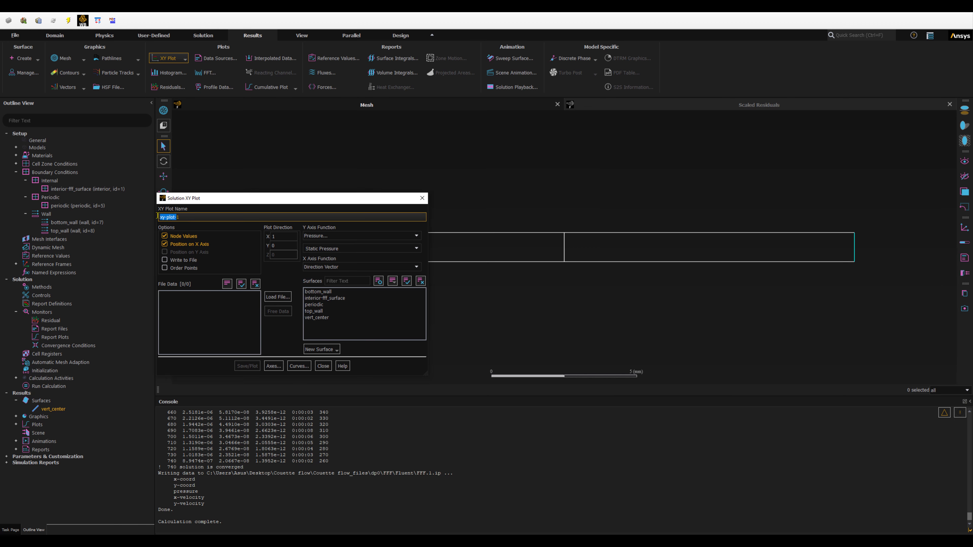
pyautogui.write('vertical')
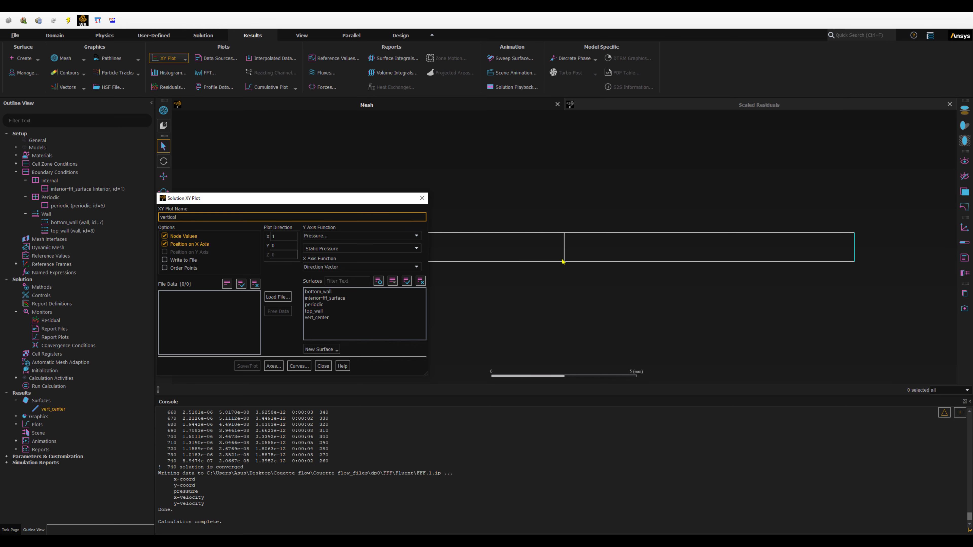
# - Plot position on the Y axis instead of the X axis, with plot direction X = 0 and Y = 1
pyautogui.click(170, 245)
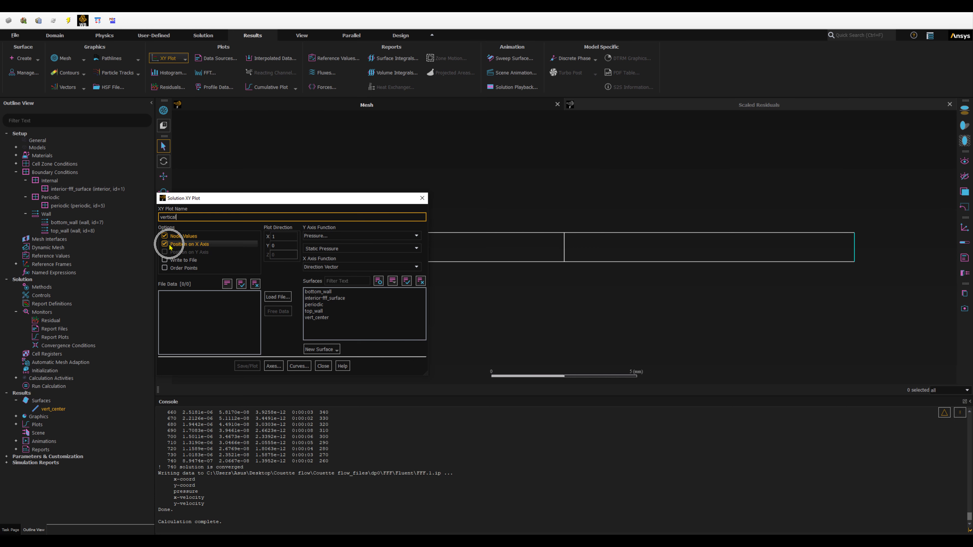
pyautogui.click(166, 244)
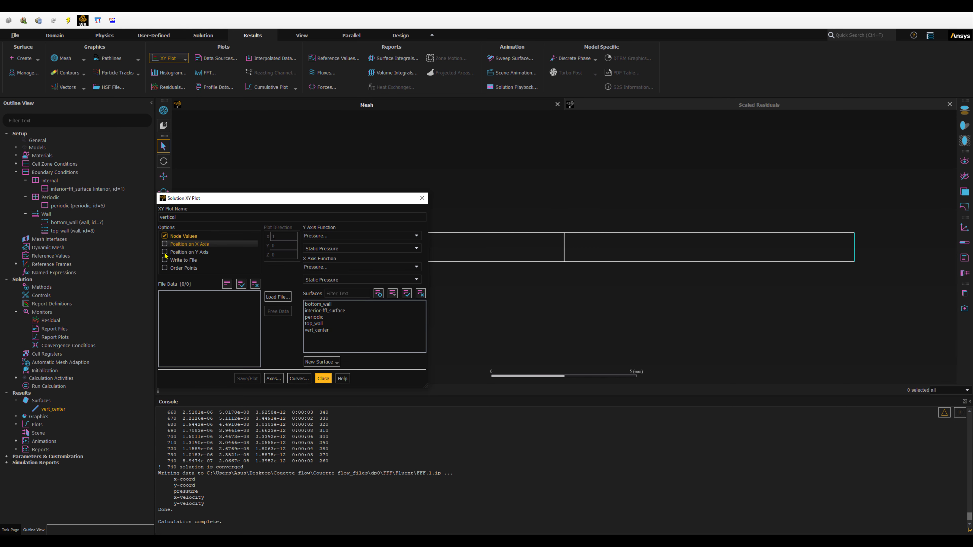
pyautogui.click(166, 252)
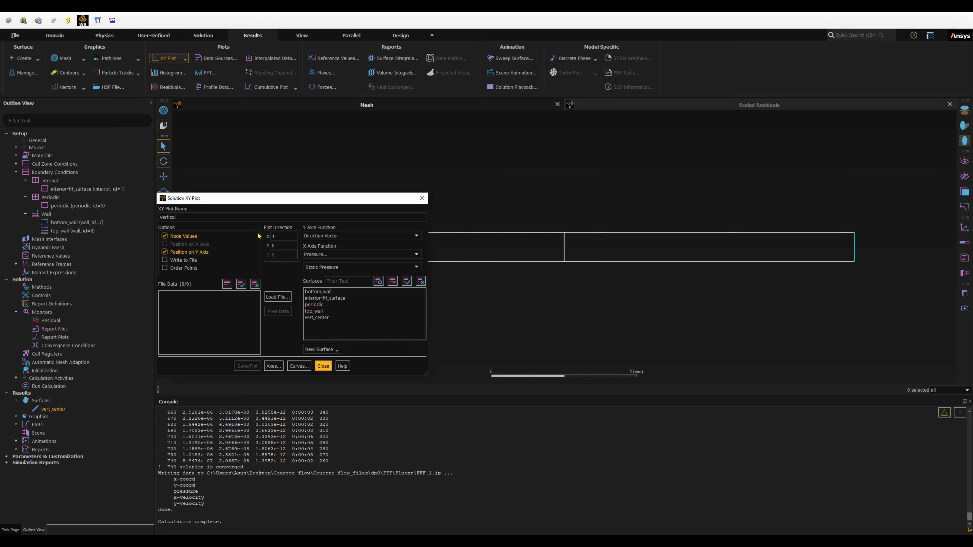
pyautogui.doubleClick(271, 236)
pyautogui.write('0')
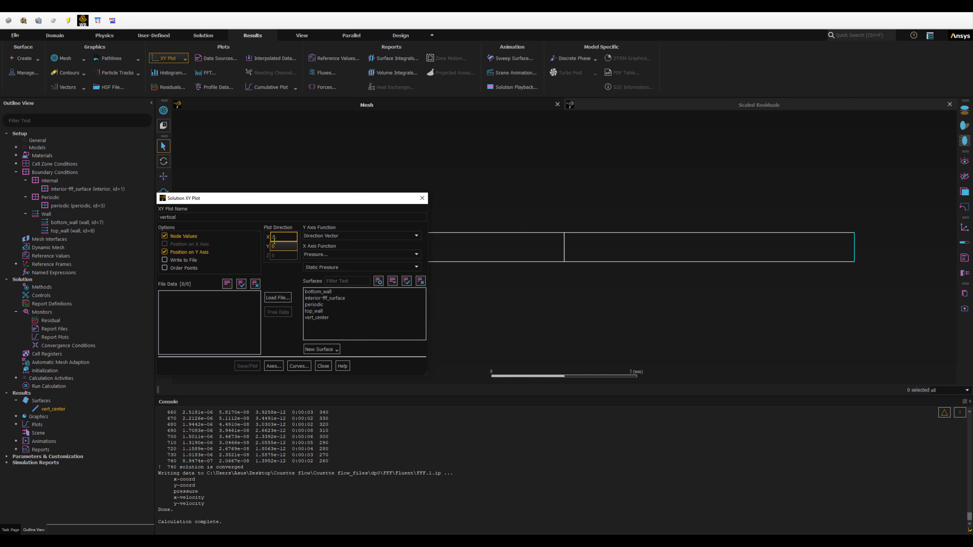
pyautogui.doubleClick(272, 246)
pyautogui.write('1')
# - Set the X axis function of the vertical plot to Velocity, using Velocity Magnitude
pyautogui.click(311, 254)
pyautogui.click(352, 254)
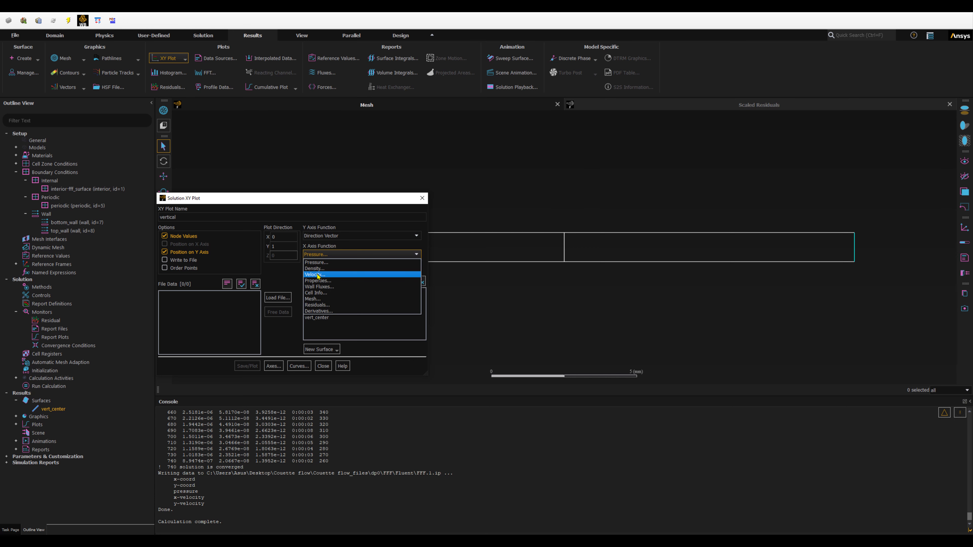
pyautogui.click(318, 275)
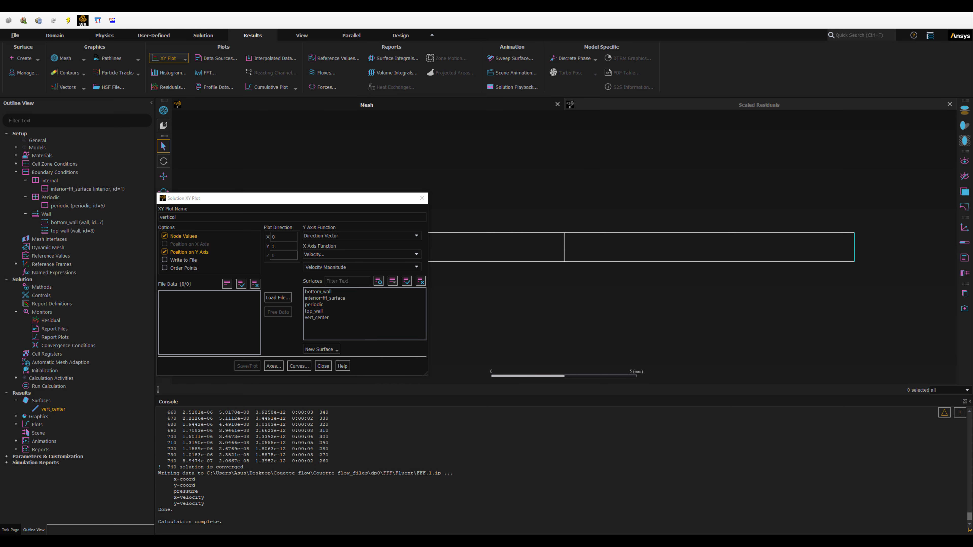
pyautogui.click(326, 267)
pyautogui.click(326, 268)
pyautogui.click(333, 268)
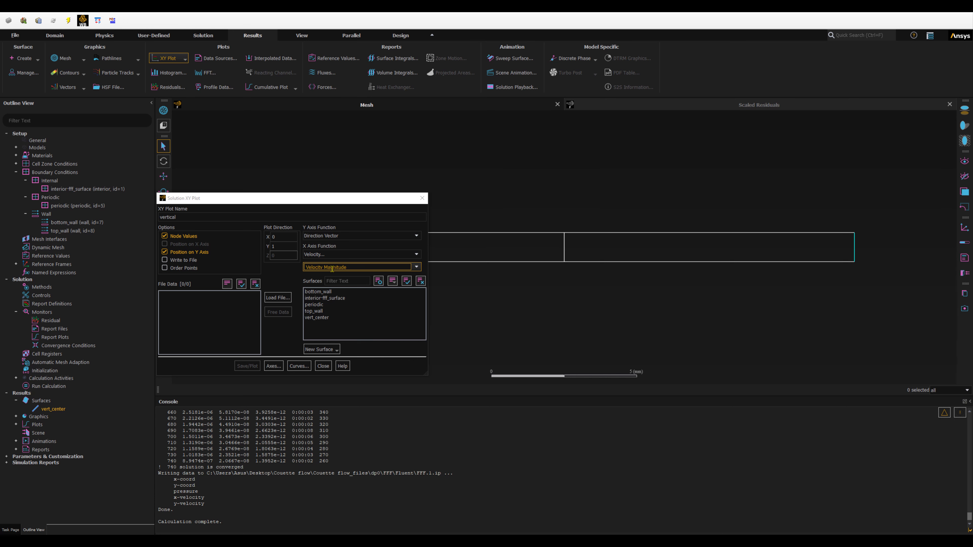
# - Select the vert_center surface with node values kept on, save and plot it, and move the plot settings clear of the graph
pyautogui.click(317, 319)
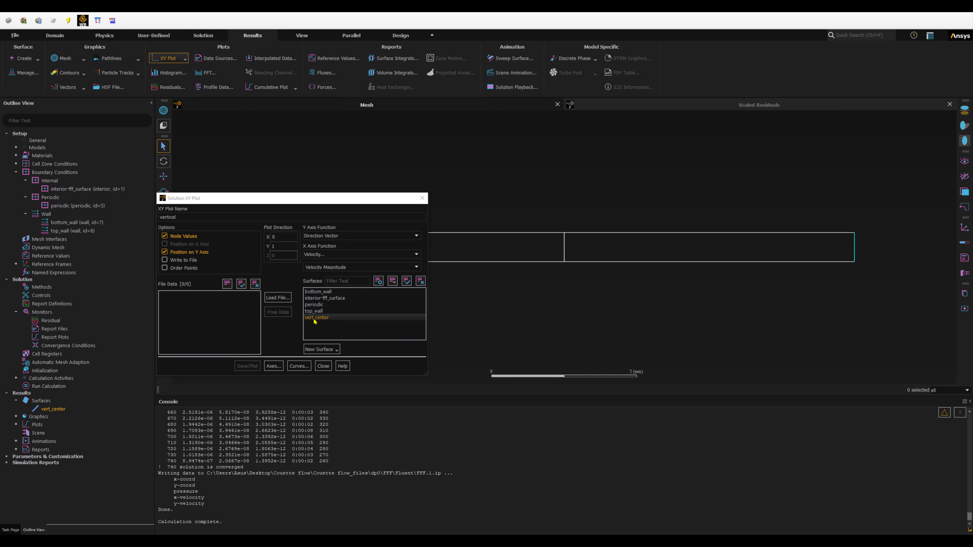
pyautogui.click(312, 320)
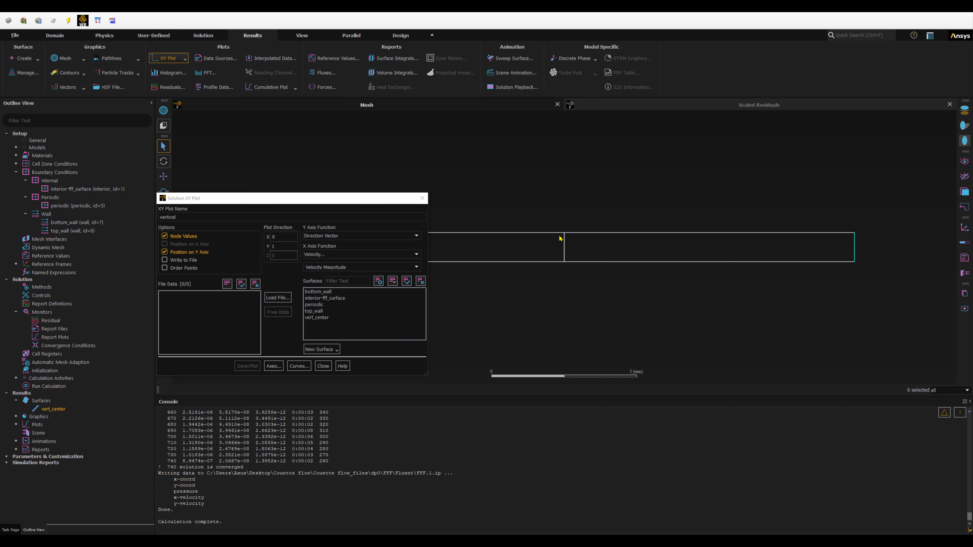
pyautogui.click(318, 318)
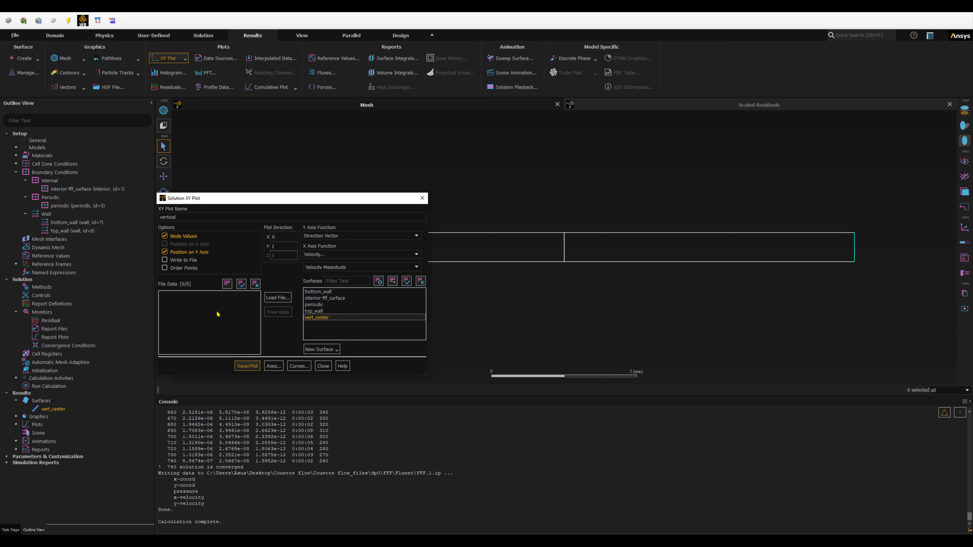
pyautogui.click(177, 238)
pyautogui.click(177, 237)
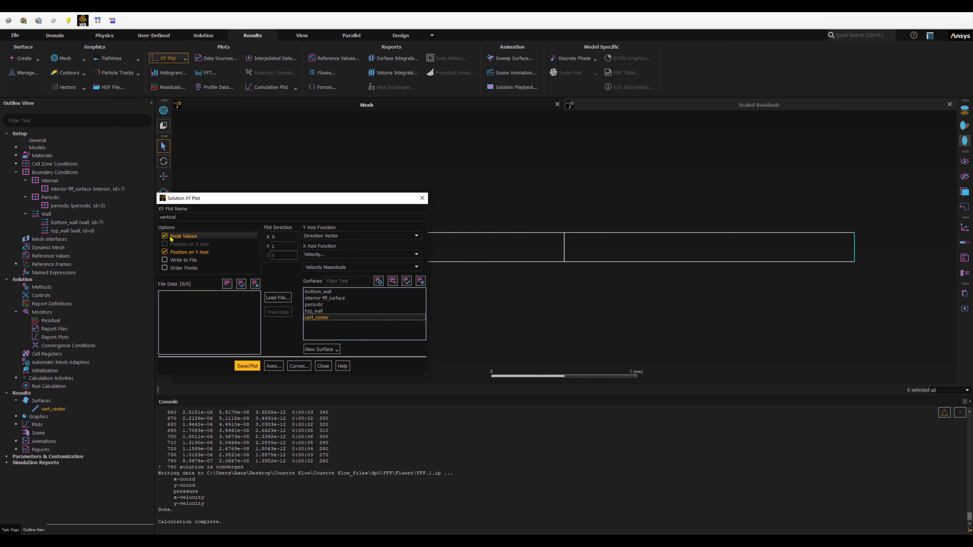
pyautogui.click(247, 367)
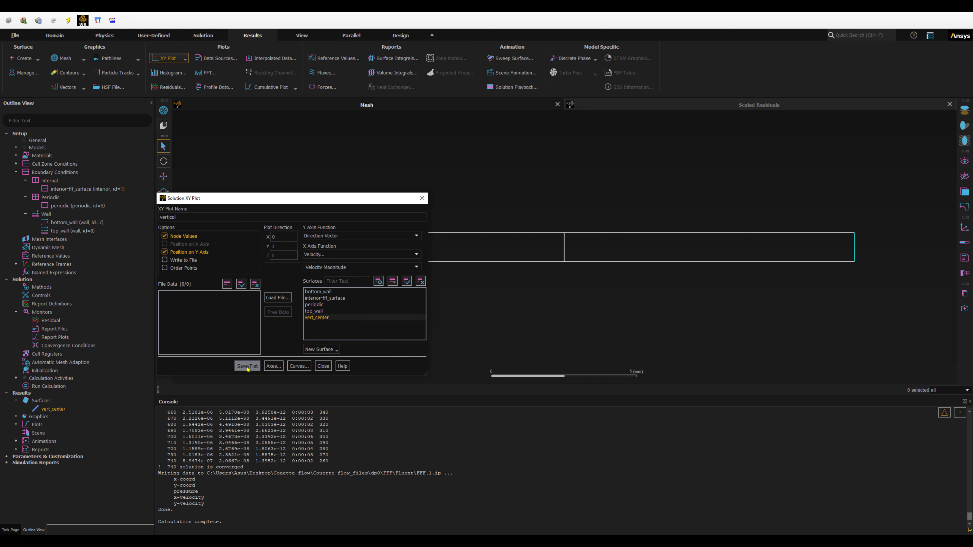
pyautogui.moveTo(226, 203); pyautogui.dragTo(152, 283)
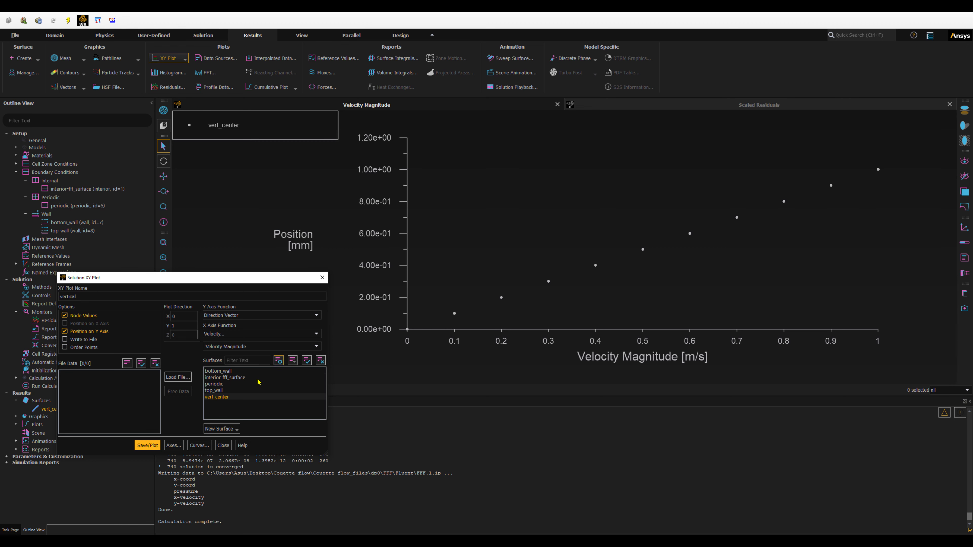
# - Turn off auto range for the plot's Y axis and set its range from 0 to 1
pyautogui.click(173, 445)
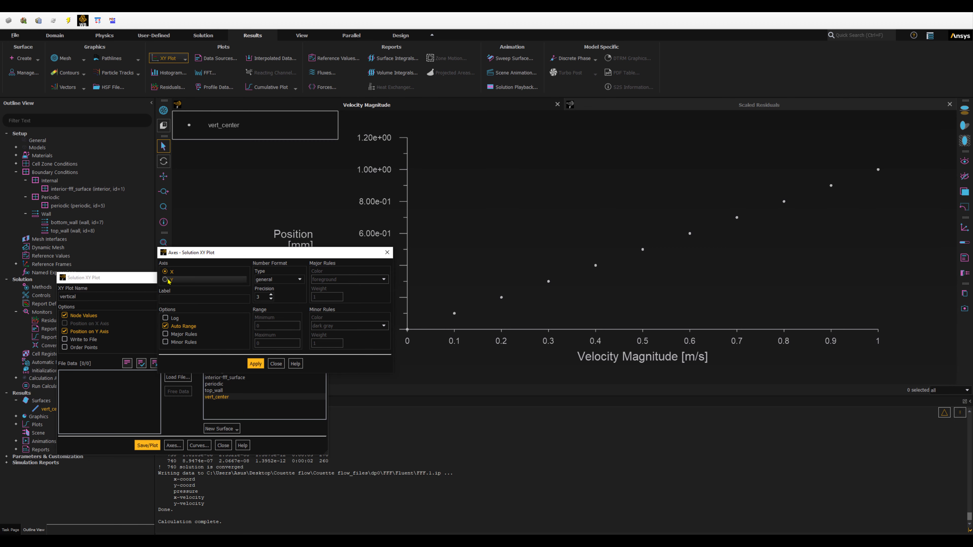
pyautogui.click(166, 280)
pyautogui.click(174, 326)
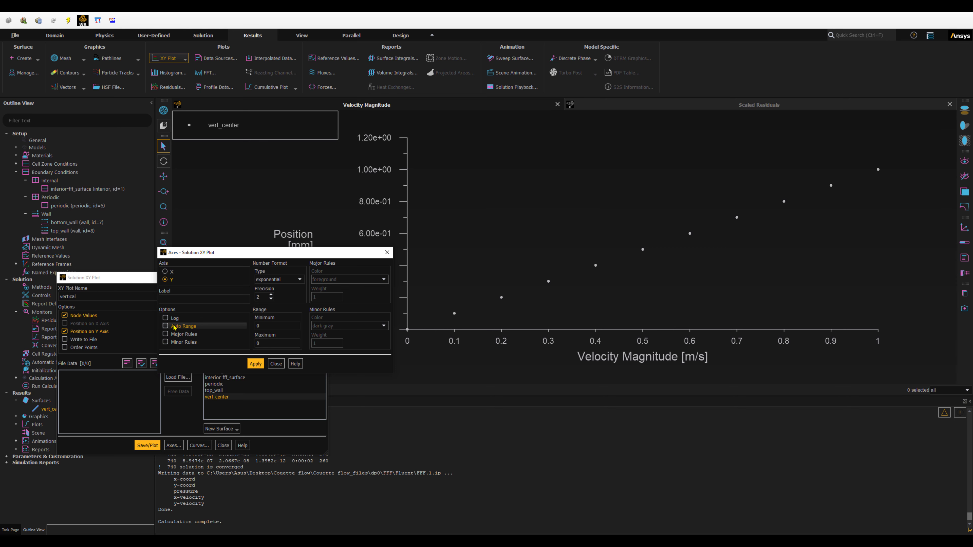
pyautogui.click(270, 325)
pyautogui.press('Tab')
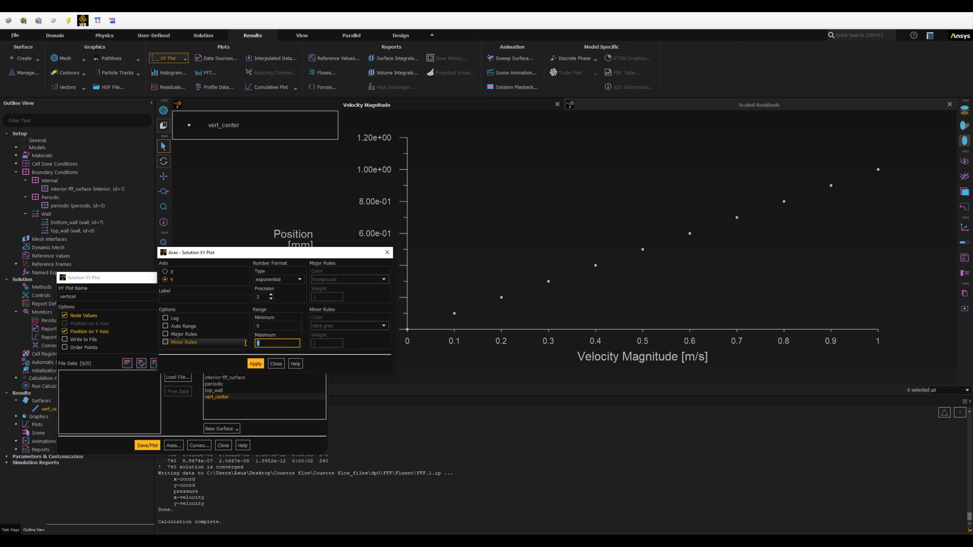
pyautogui.write('1')
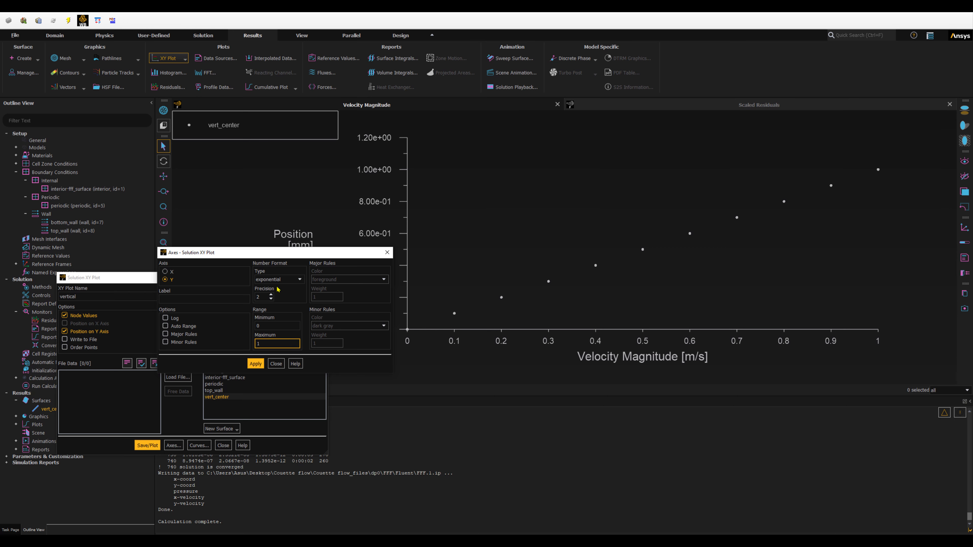
# - Change the Y axis number format to float, apply the axis settings, and redraw the plot
pyautogui.click(279, 279)
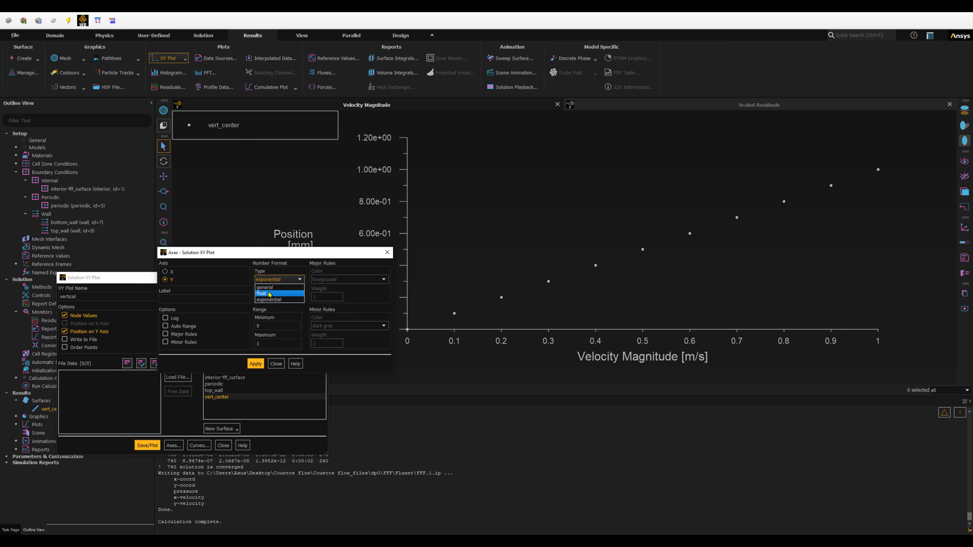
pyautogui.click(270, 294)
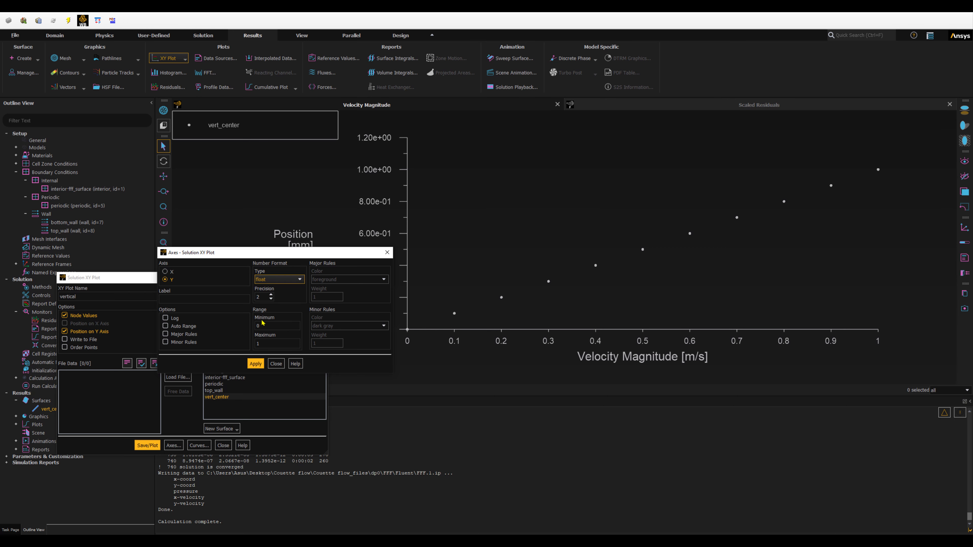
pyautogui.click(256, 363)
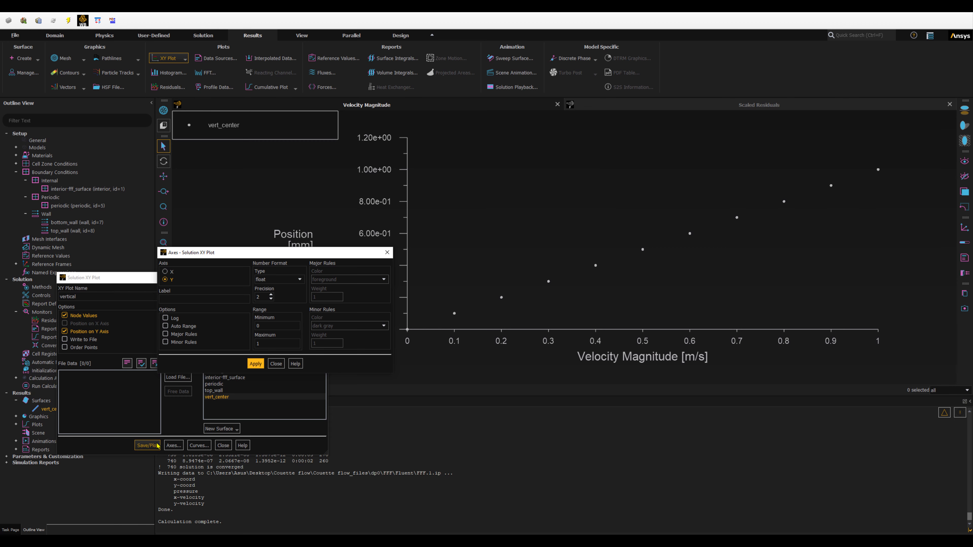
pyautogui.click(148, 446)
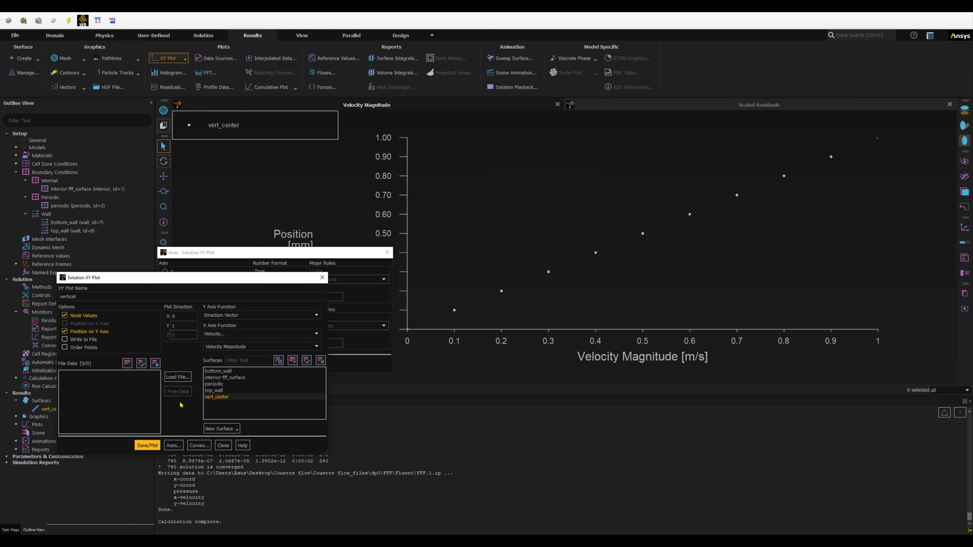
# - Enable major rules for the Y axis, apply the change, and redraw the velocity plot
pyautogui.moveTo(265, 254); pyautogui.dragTo(211, 142)
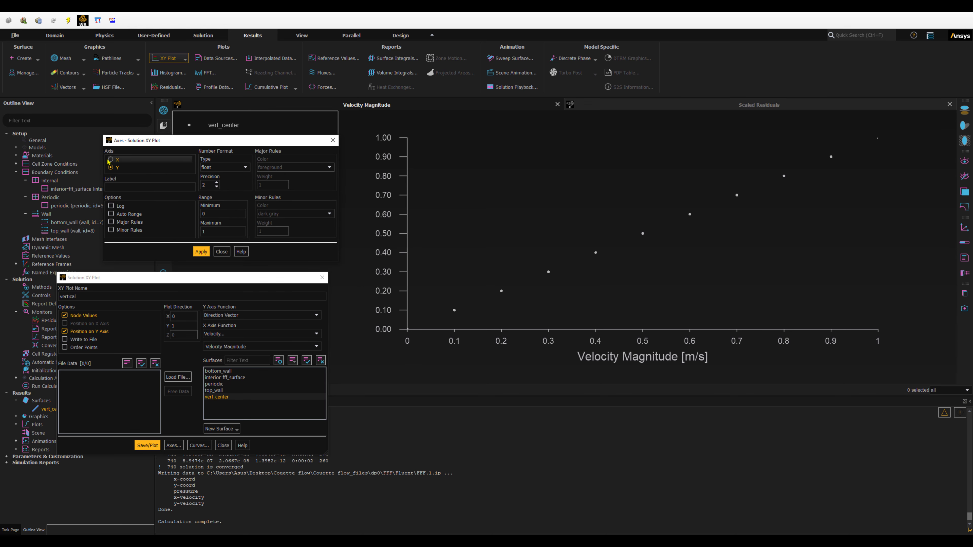
pyautogui.click(111, 222)
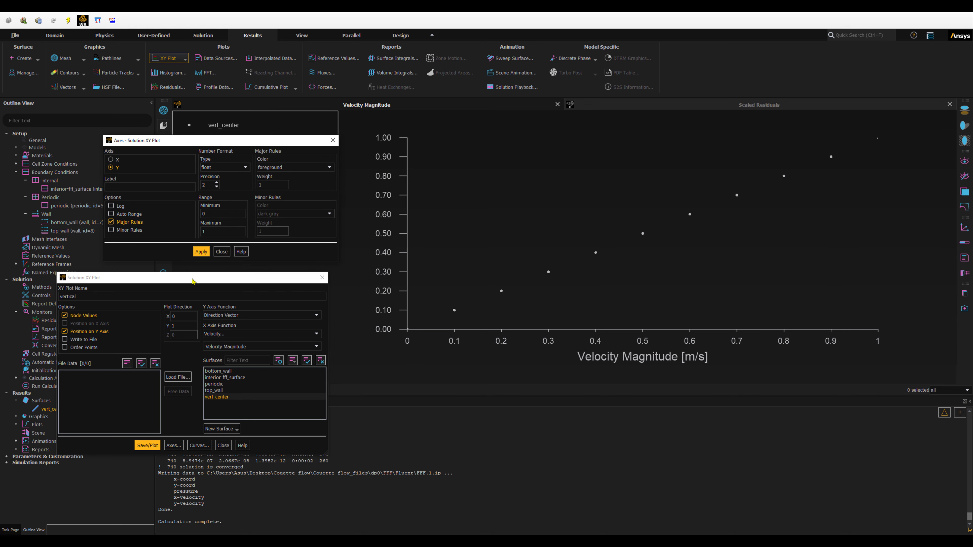
pyautogui.click(201, 251)
pyautogui.click(147, 446)
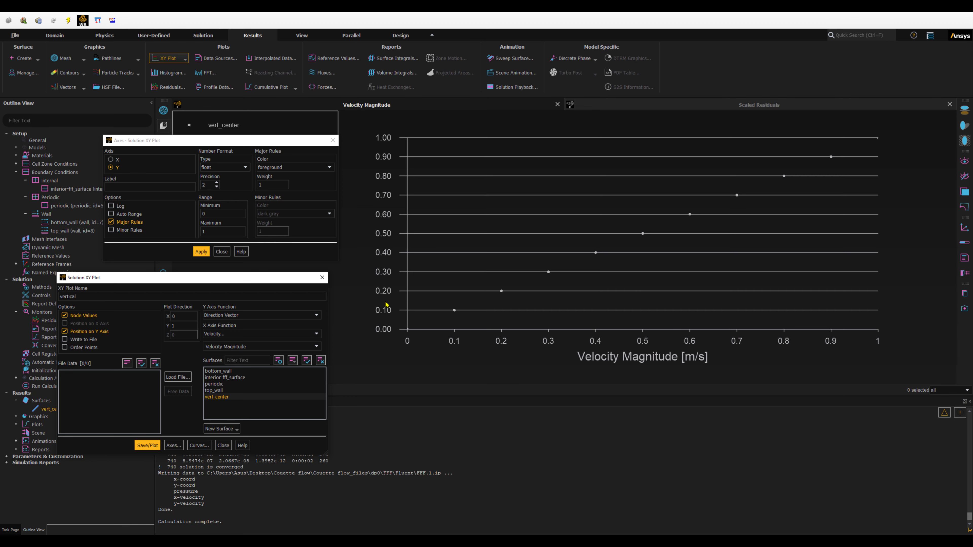
# - Turn on major rules for the X axis of the velocity magnitude plot and apply the axis settings
pyautogui.click(110, 159)
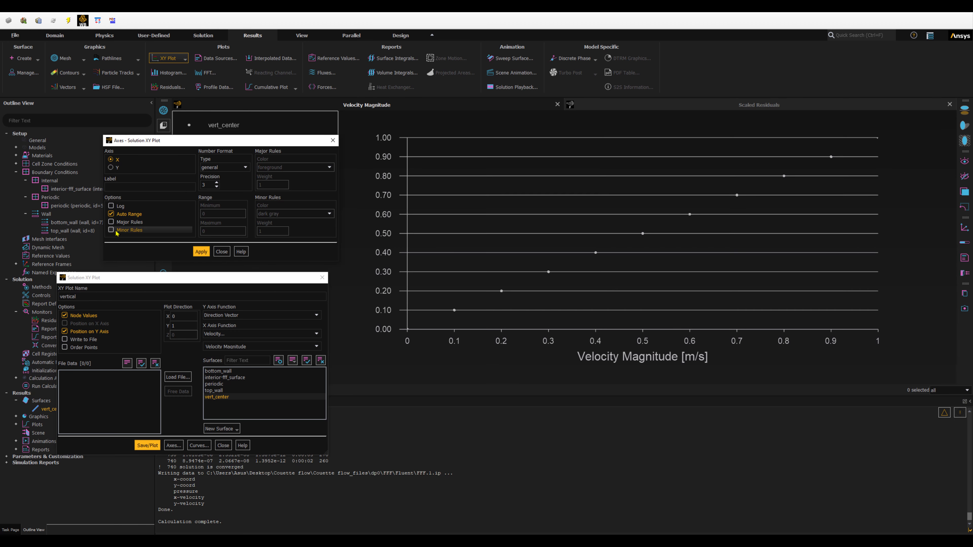
pyautogui.click(111, 223)
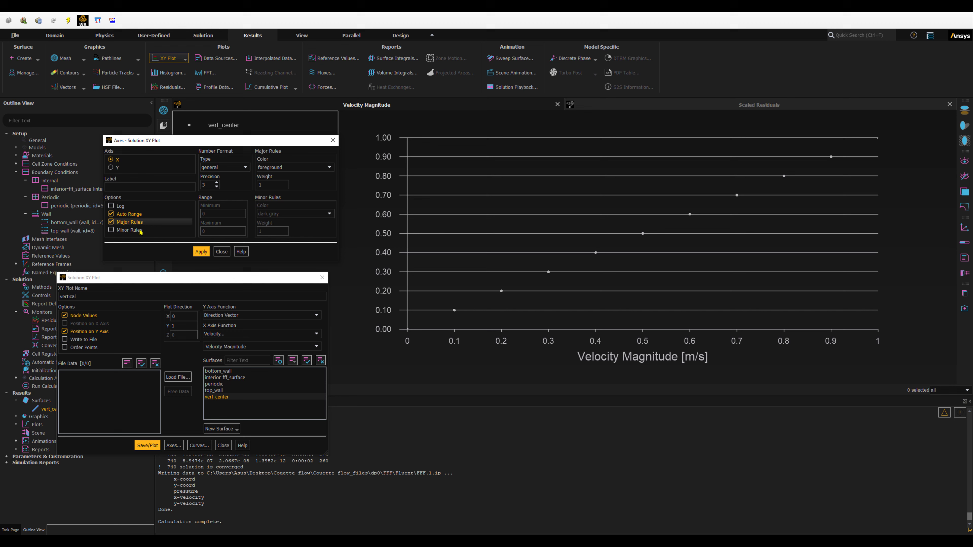
pyautogui.click(201, 252)
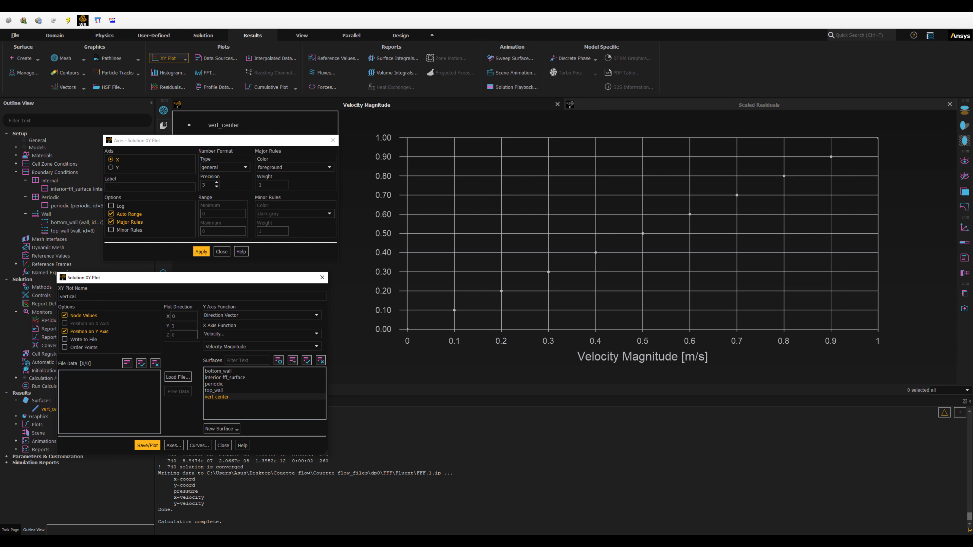
# - Set the X axis major rules color to dark red and redraw the plot
pyautogui.click(188, 153)
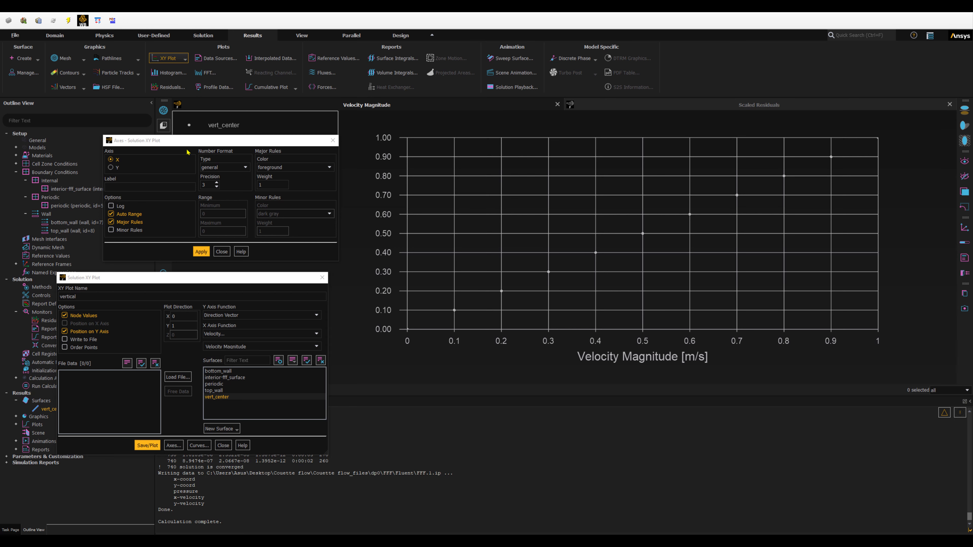
pyautogui.click(322, 169)
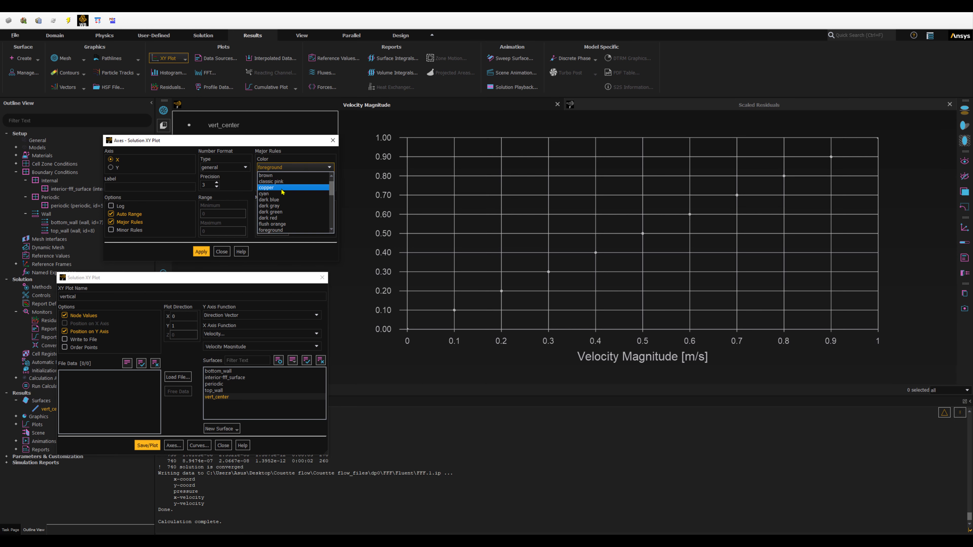
pyautogui.click(271, 218)
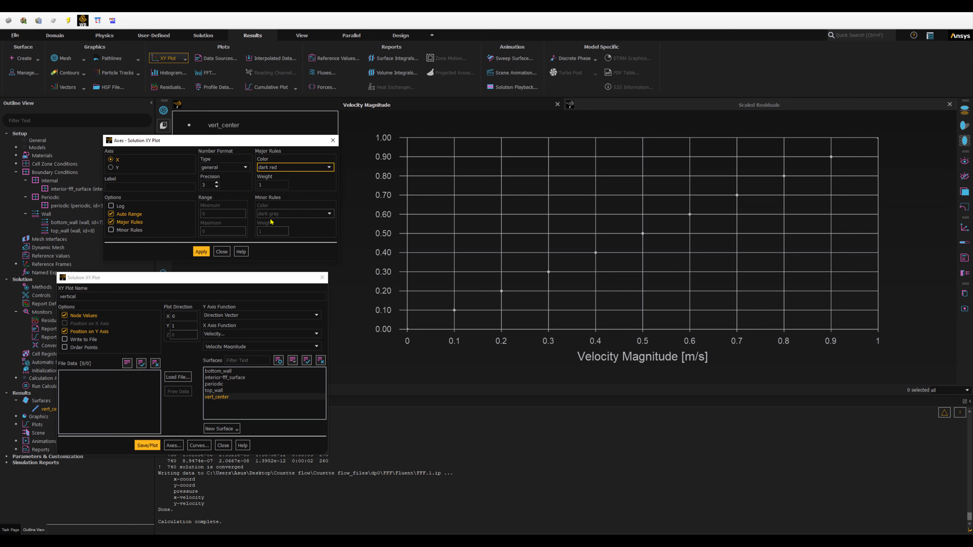
pyautogui.click(207, 251)
pyautogui.click(148, 445)
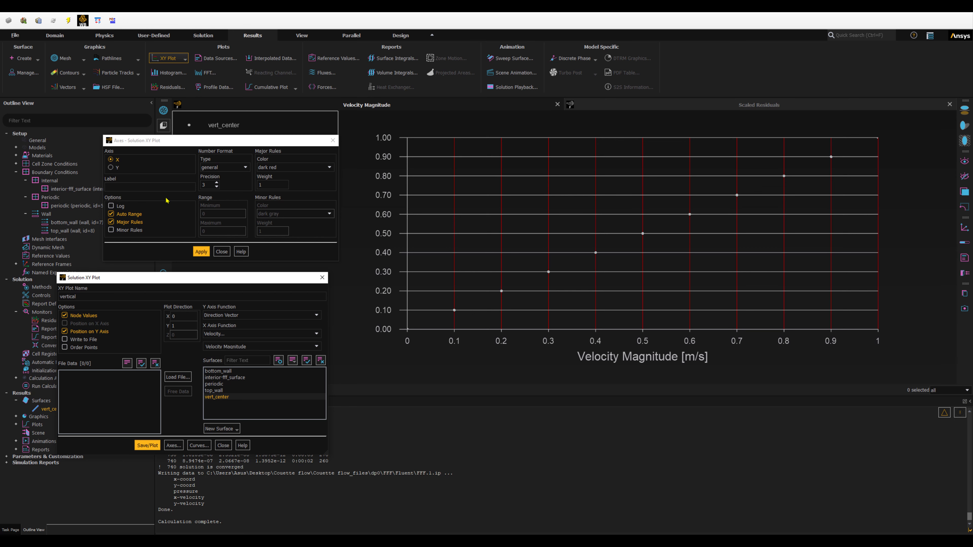
# - Return the X axis major rules color to foreground, redraw the plot, and close the axis settings
pyautogui.click(272, 169)
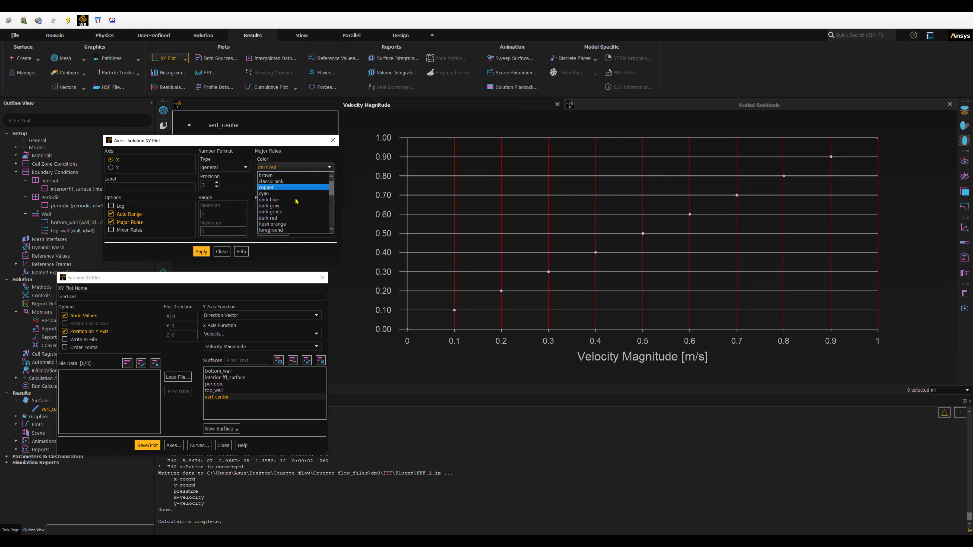
pyautogui.scroll(-2, 295, 216)
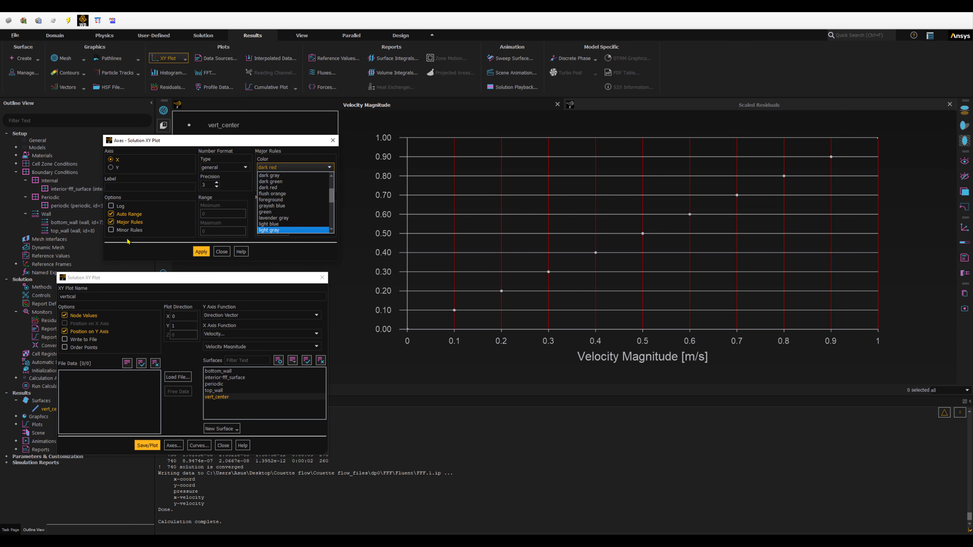
pyautogui.click(270, 200)
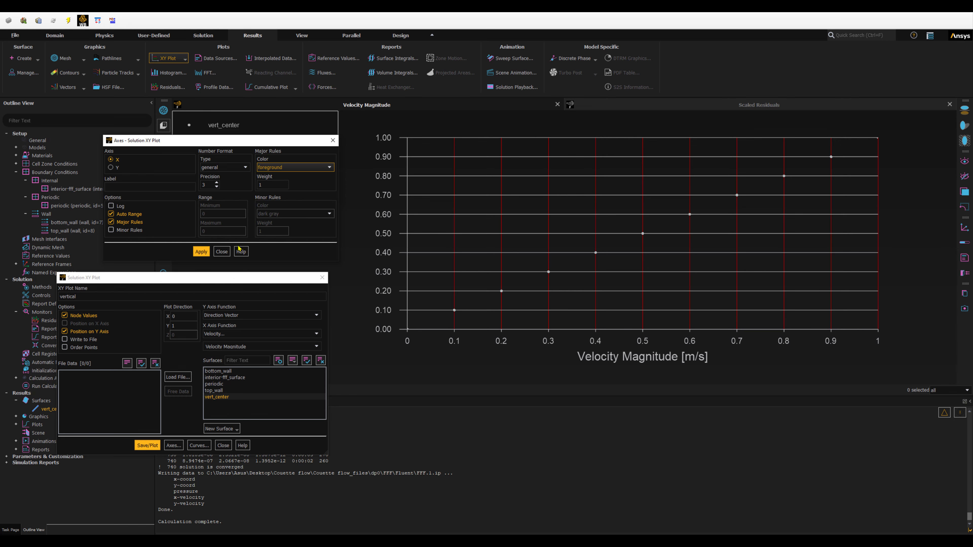
pyautogui.click(145, 444)
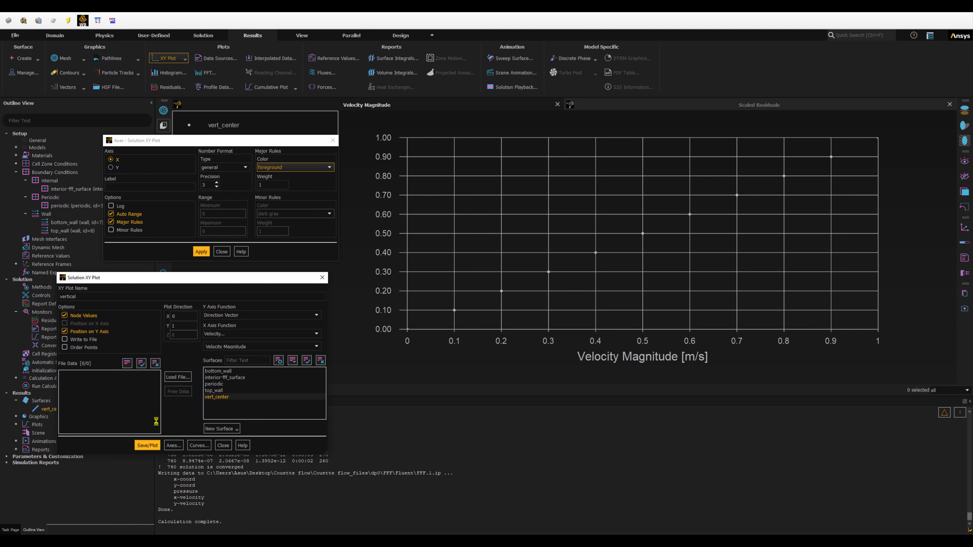
pyautogui.click(0, 174)
pyautogui.click(222, 252)
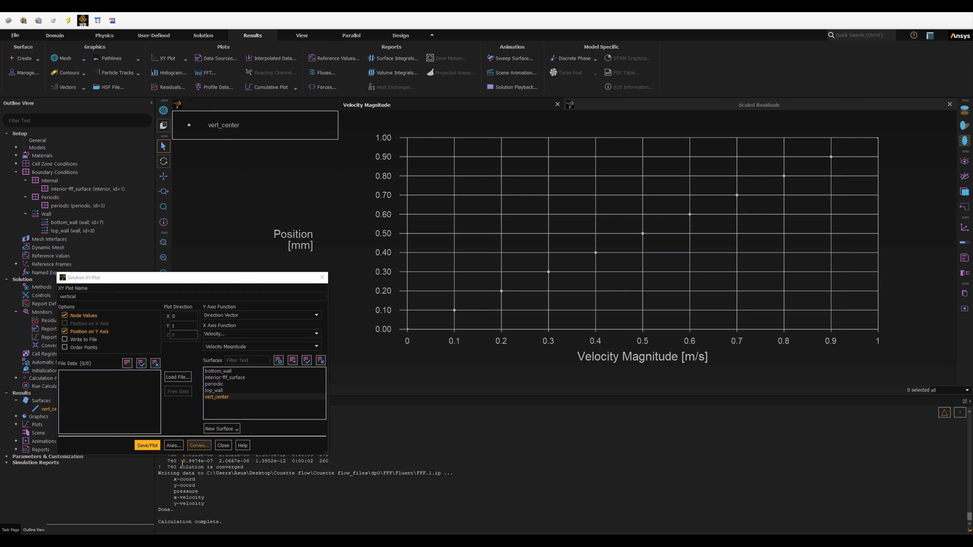
# - Set the marker color of curve 0 to dark red and redraw the plot
pyautogui.click(194, 446)
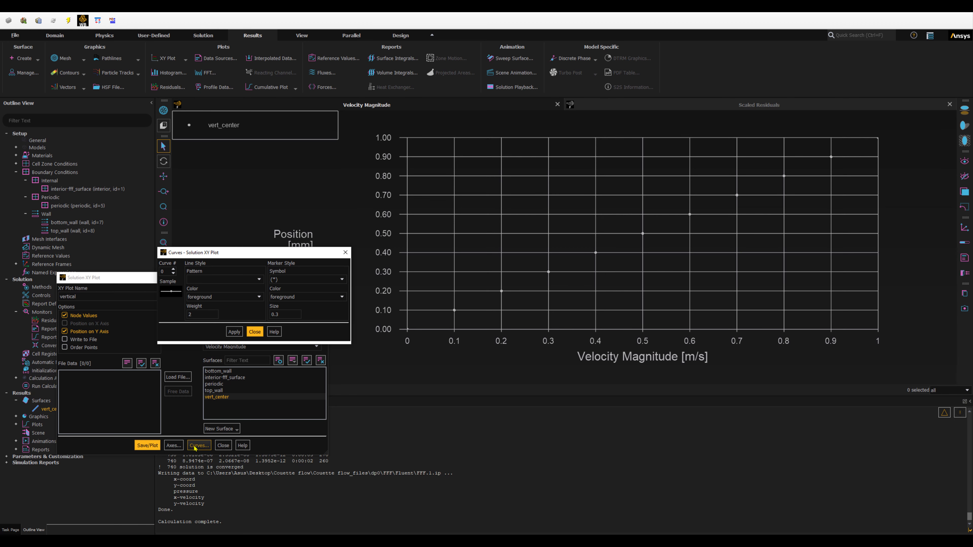
pyautogui.moveTo(267, 256); pyautogui.dragTo(248, 194)
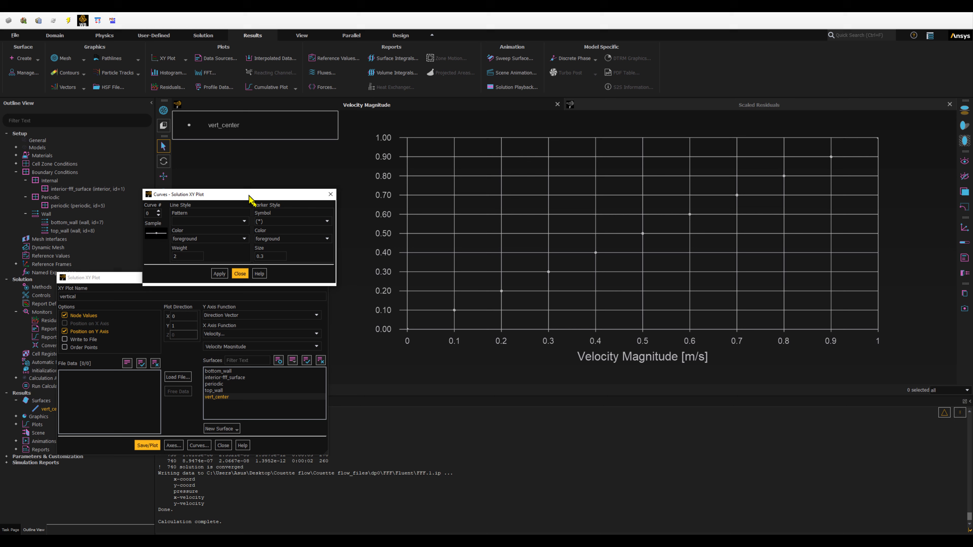
pyautogui.click(273, 239)
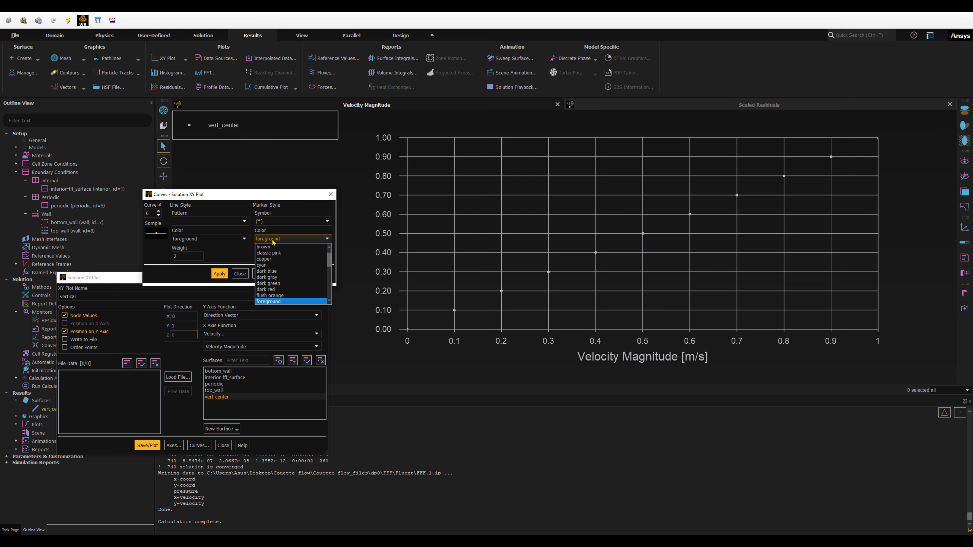
pyautogui.click(273, 290)
pyautogui.click(219, 274)
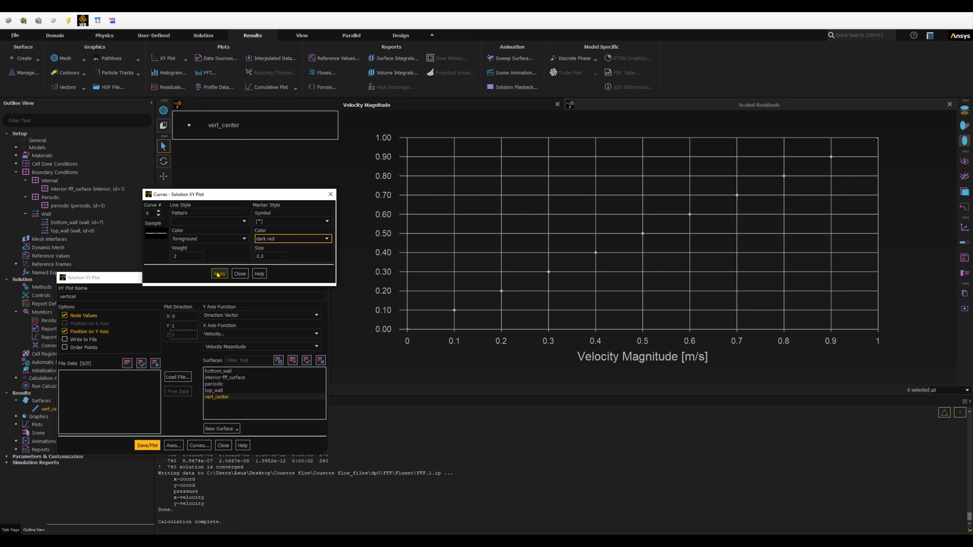
pyautogui.click(147, 445)
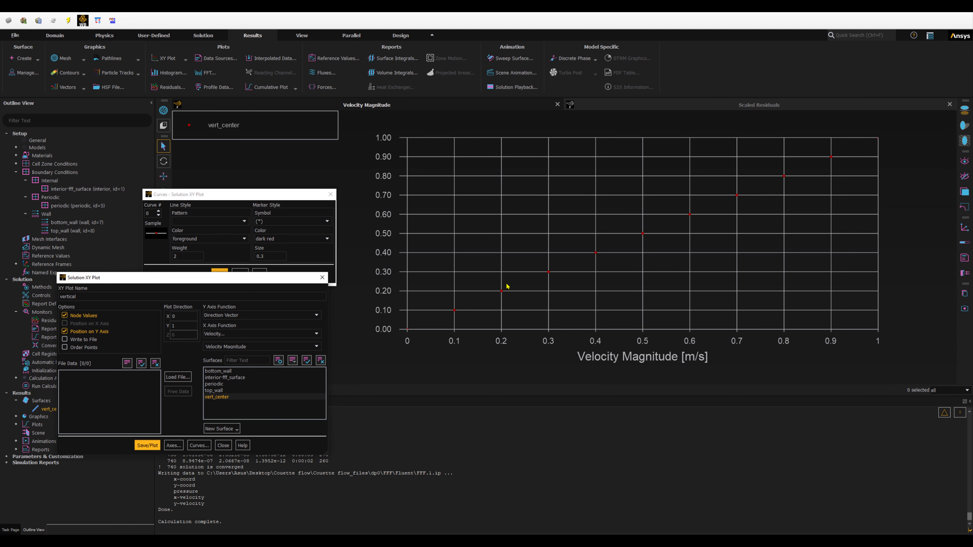
# - Set the curve's marker size to 0.6, redraw the plot, and close the curve settings
pyautogui.click(284, 254)
pyautogui.moveTo(260, 256); pyautogui.dragTo(270, 257)
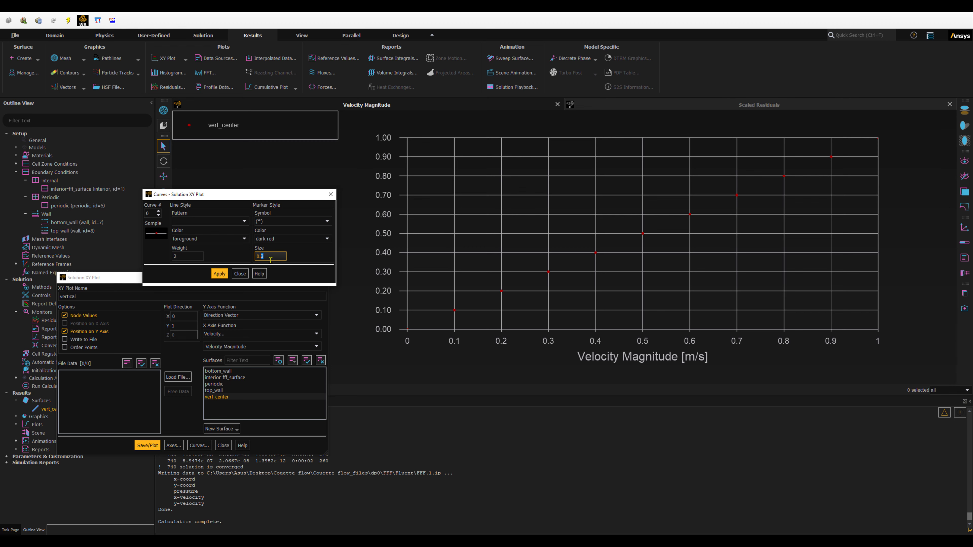
pyautogui.write('6')
pyautogui.click(219, 274)
pyautogui.click(145, 444)
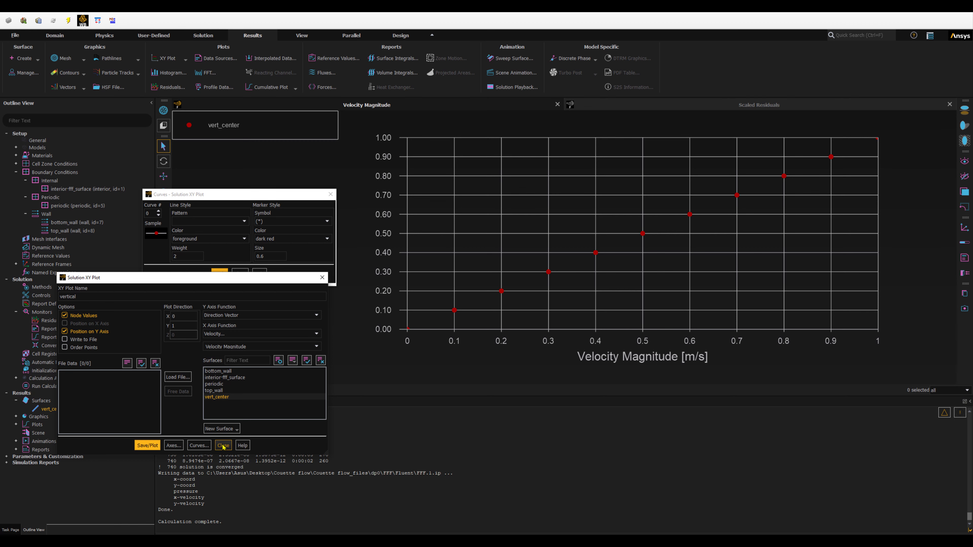
pyautogui.click(255, 196)
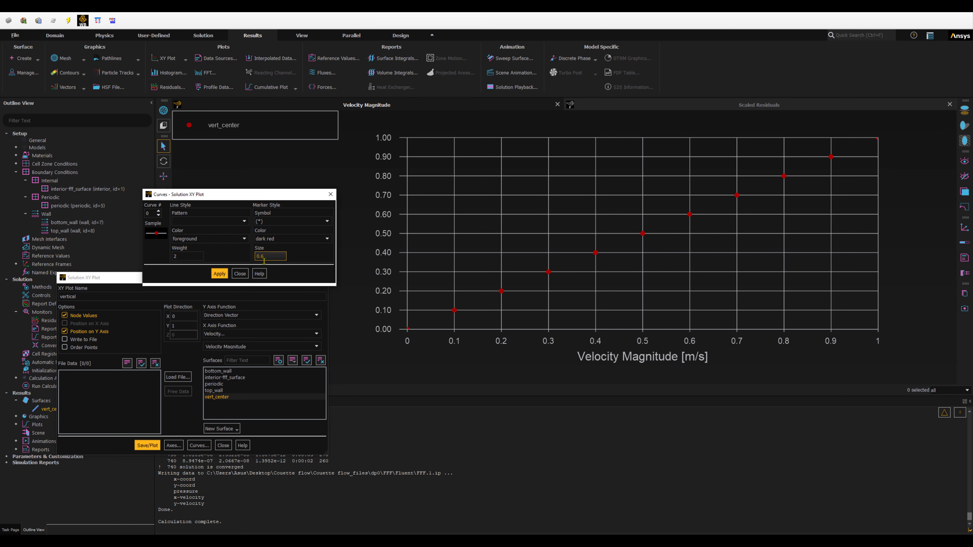
pyautogui.click(239, 274)
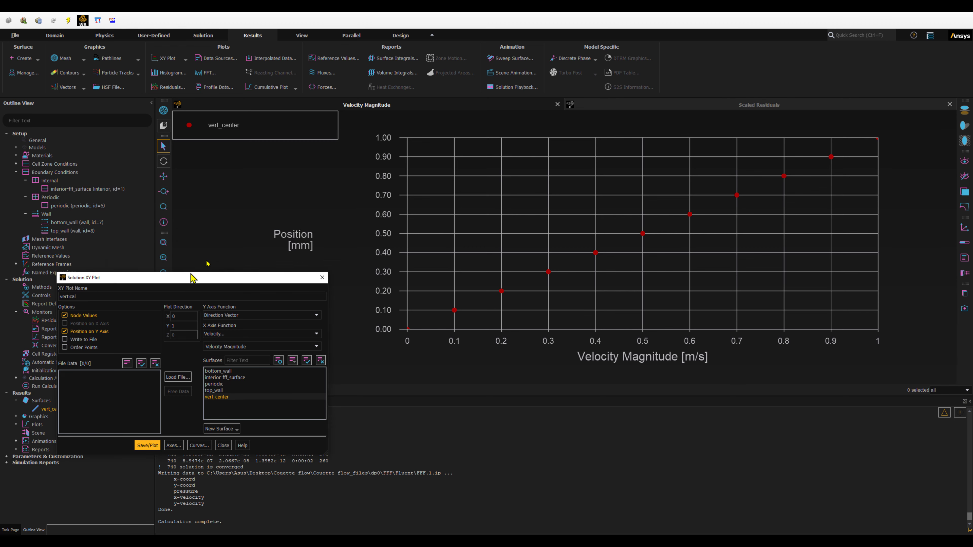
# - Write the vert_center plot data to the file vertical.xy in the project's Fluent folder and close the XY plot setup
pyautogui.moveTo(191, 277); pyautogui.dragTo(275, 188)
pyautogui.click(191, 250)
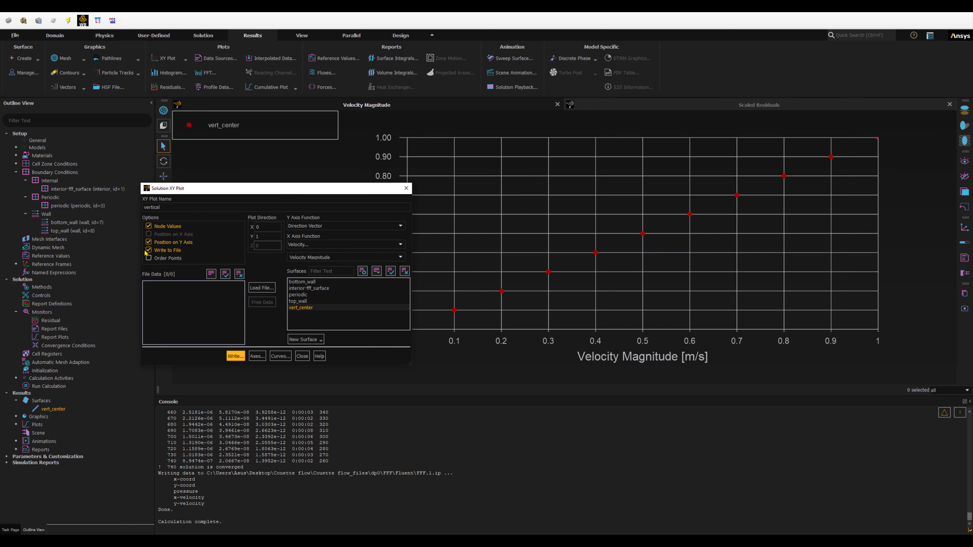
pyautogui.click(235, 355)
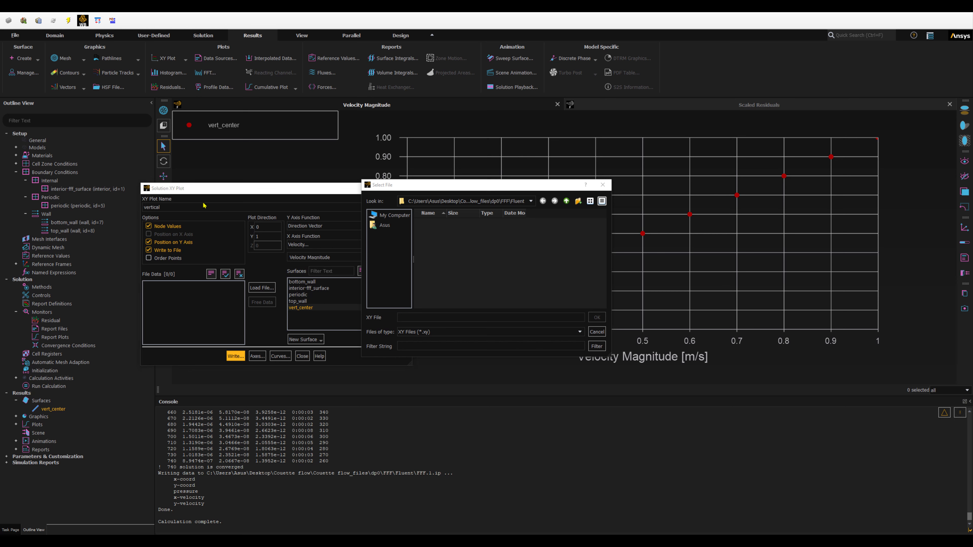
pyautogui.click(422, 318)
pyautogui.write('vertical.xy')
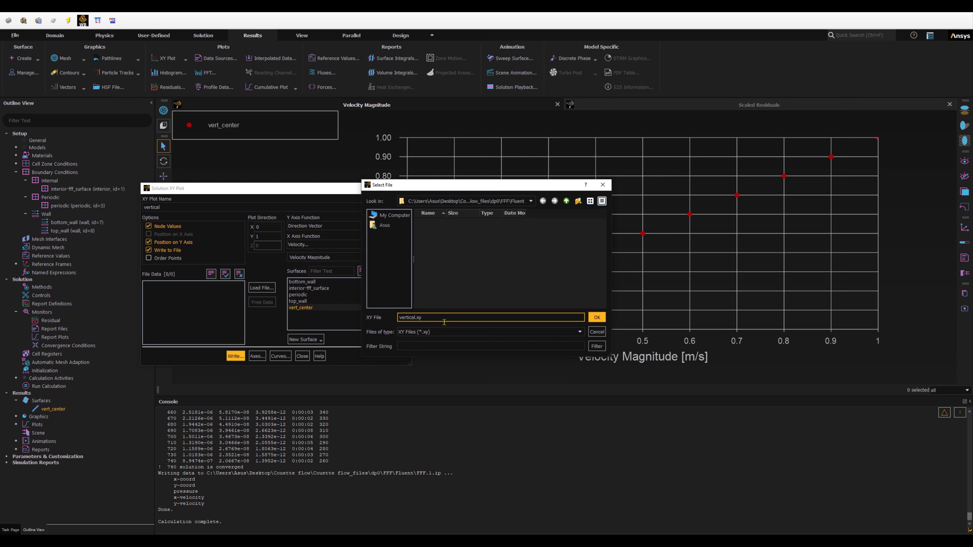
pyautogui.click(496, 202)
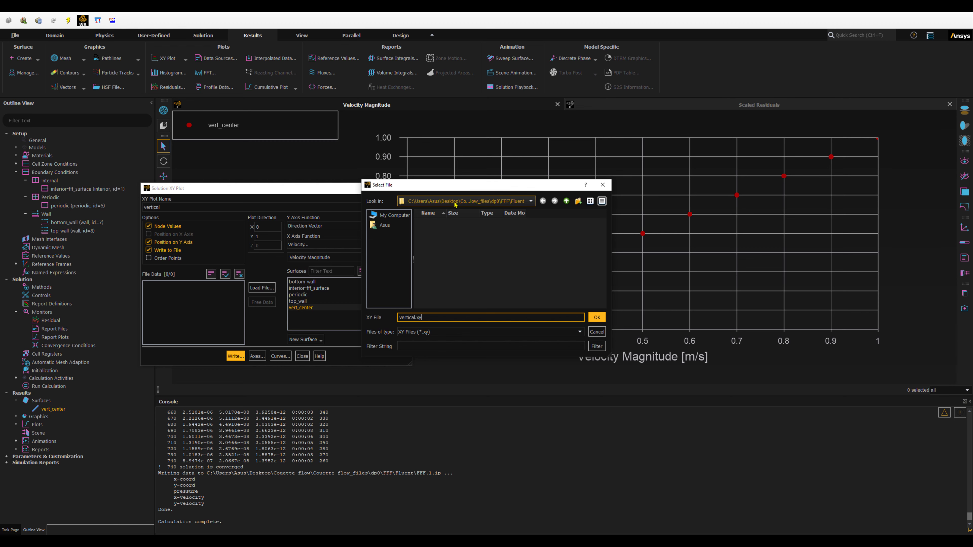
pyautogui.click(504, 202)
pyautogui.click(597, 318)
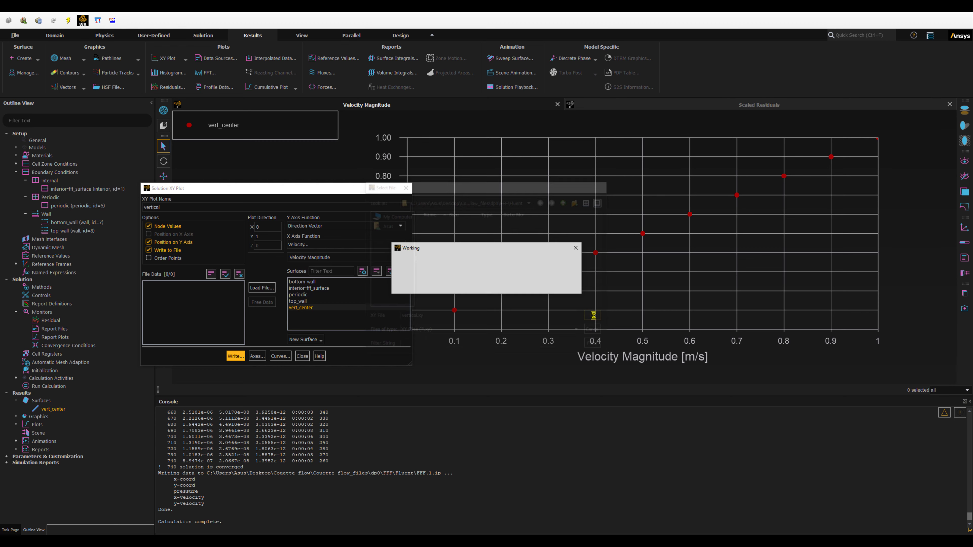
pyautogui.click(301, 356)
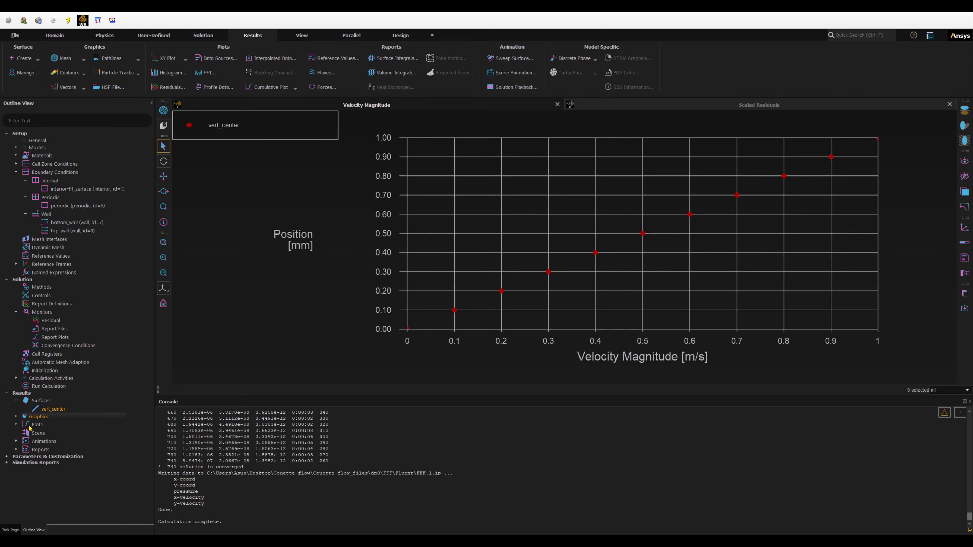
# - Expand Plots and XY Plot in the results tree to check for the saved vertical plot
pyautogui.click(16, 424)
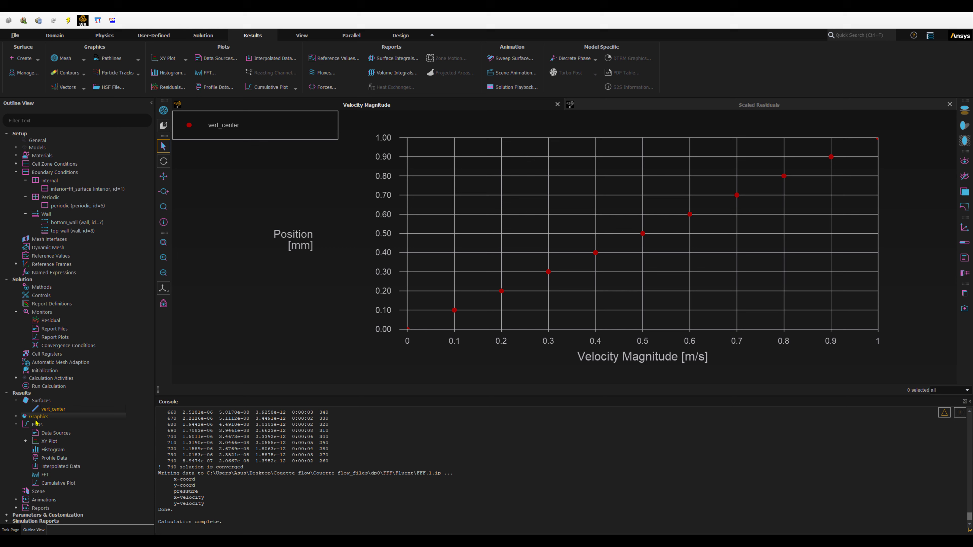
pyautogui.click(25, 441)
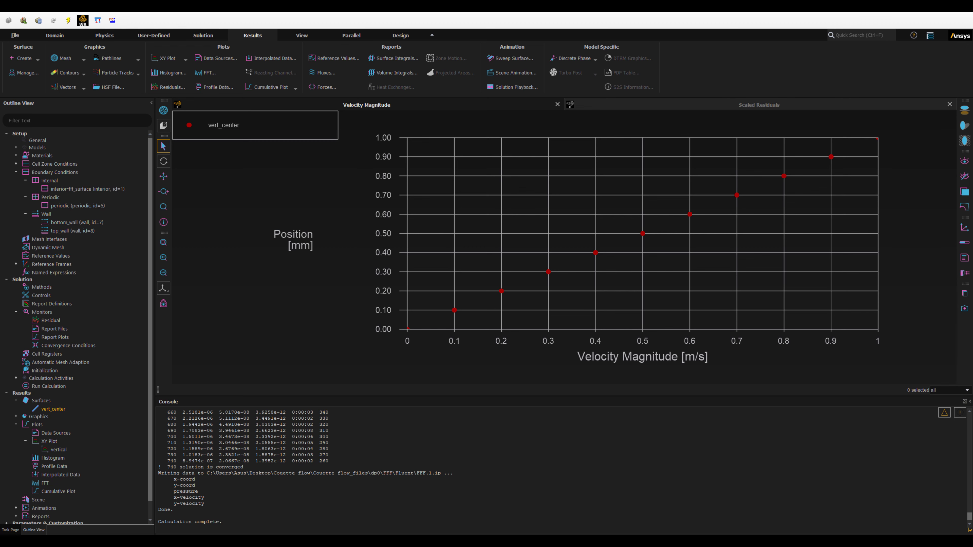
# - Switch to File Explorer and browse from Couette flow through Couette flow_files, dp0 and FFF to the Fluent folder
pyautogui.moveTo(0, 135); pyautogui.dragTo(476, 189)
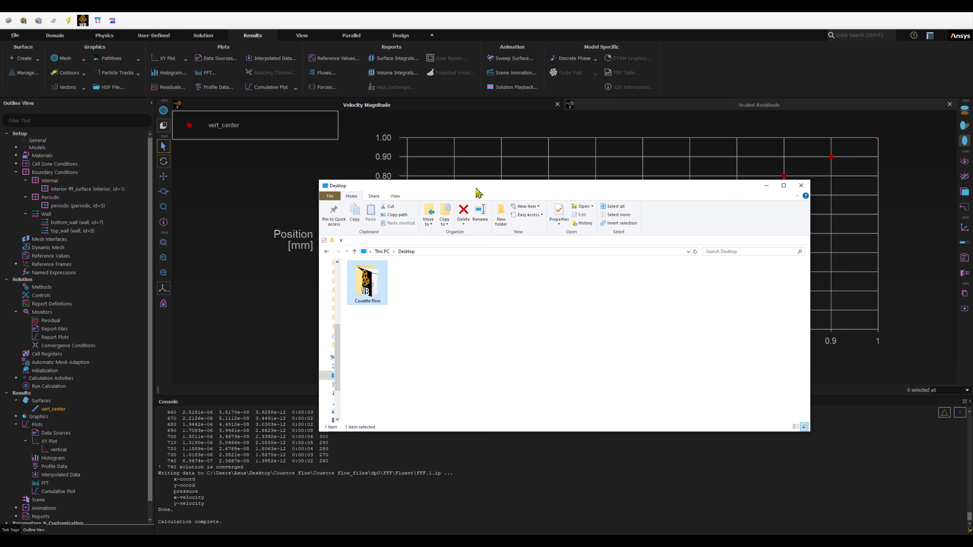
pyautogui.doubleClick(369, 302)
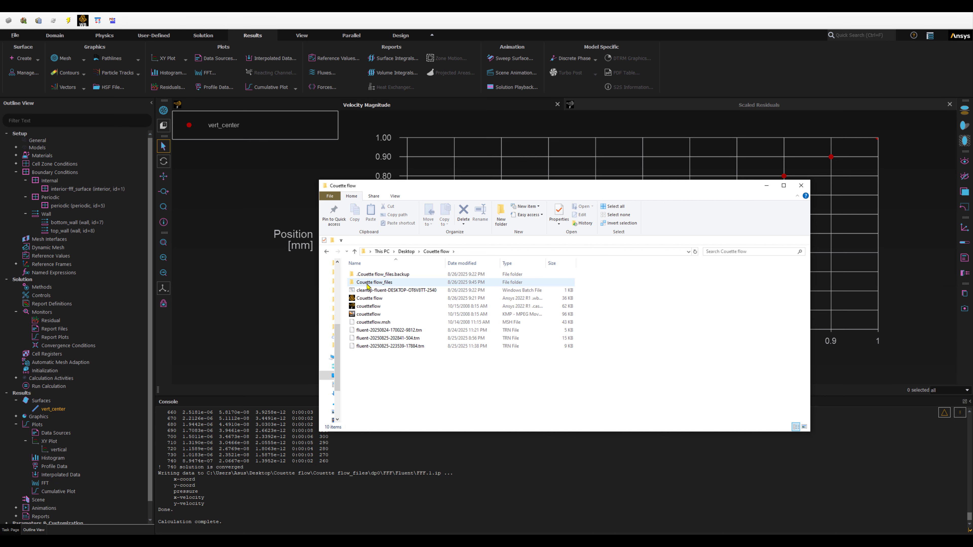
pyautogui.doubleClick(368, 286)
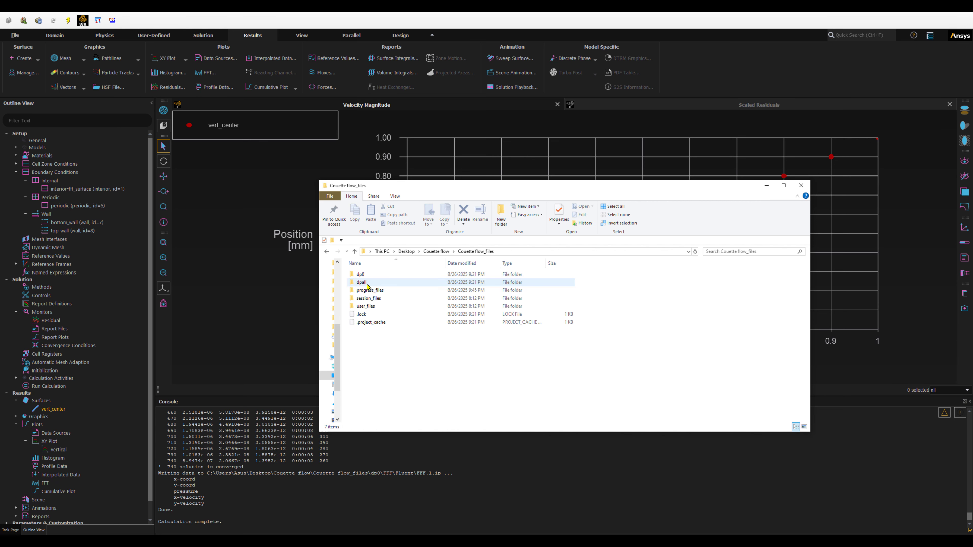
pyautogui.doubleClick(361, 275)
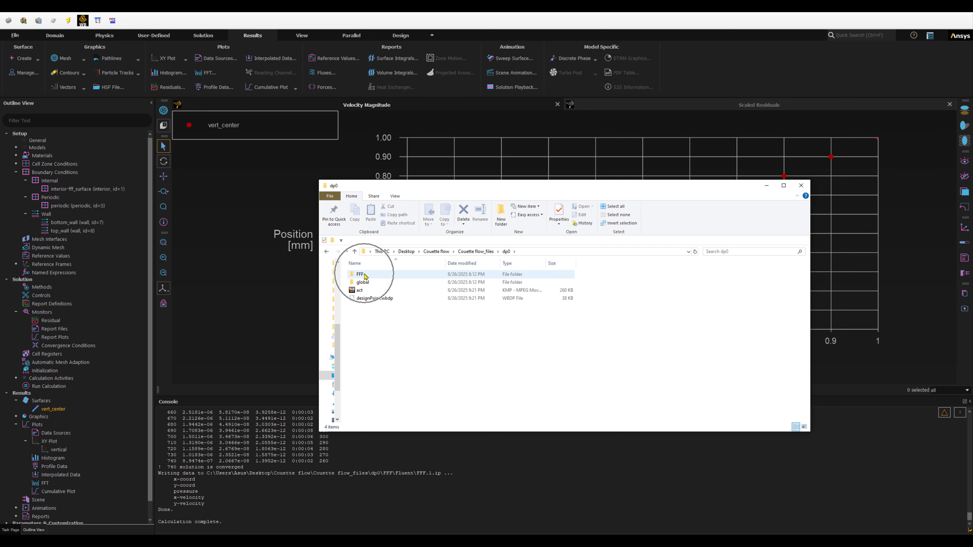
pyautogui.doubleClick(363, 274)
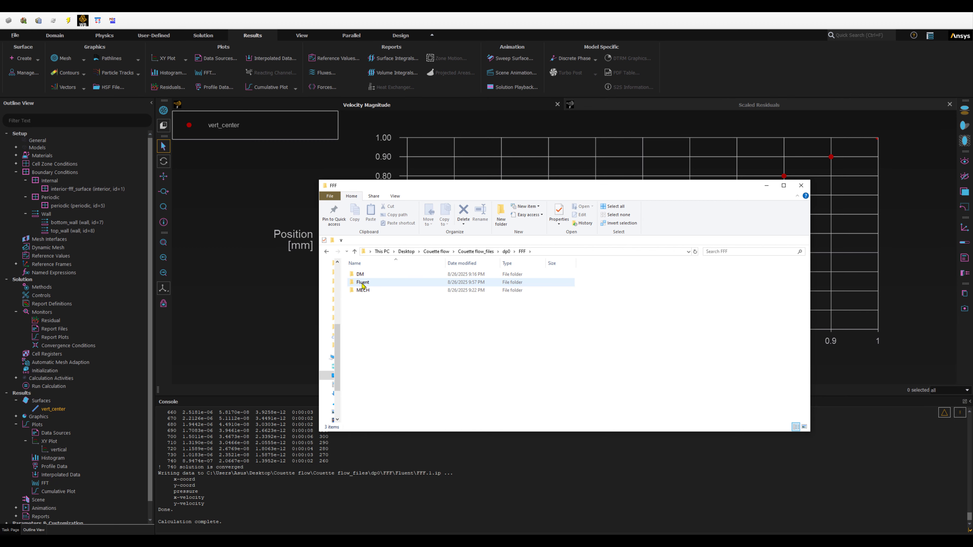
pyautogui.click(362, 283)
pyautogui.doubleClick(362, 284)
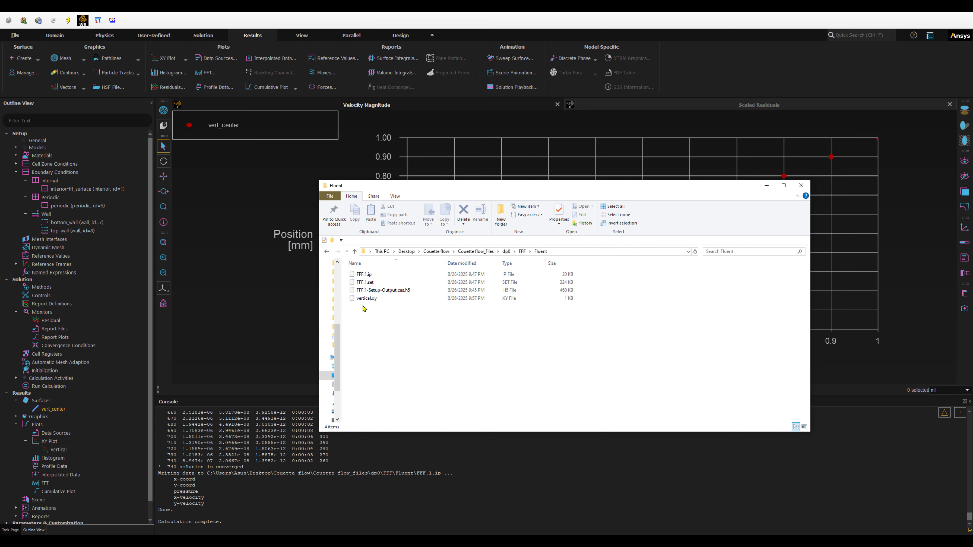
# - Open vertical.xy in Notepad++ to check the exported velocity and position data, close it, and return to Fluent
pyautogui.click(361, 300)
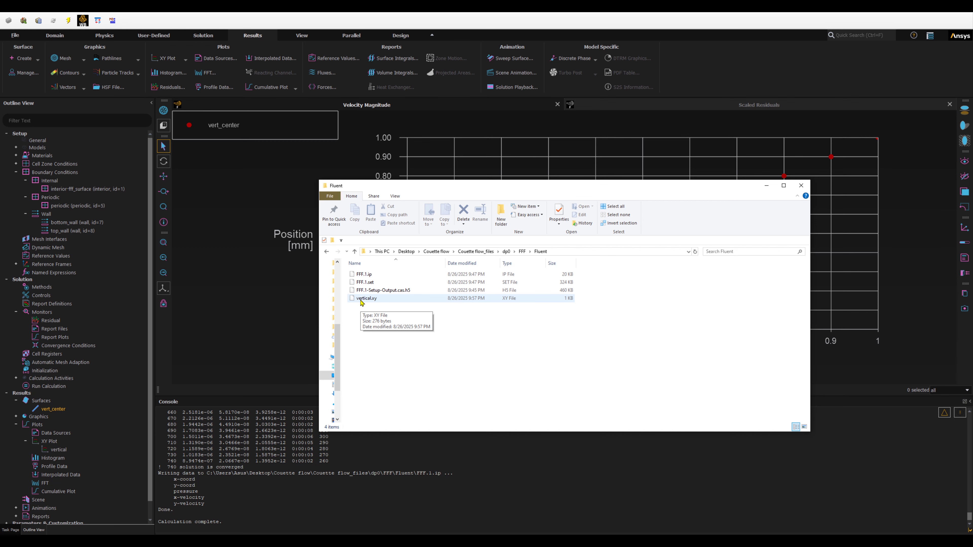
pyautogui.rightClick(362, 303)
pyautogui.click(390, 316)
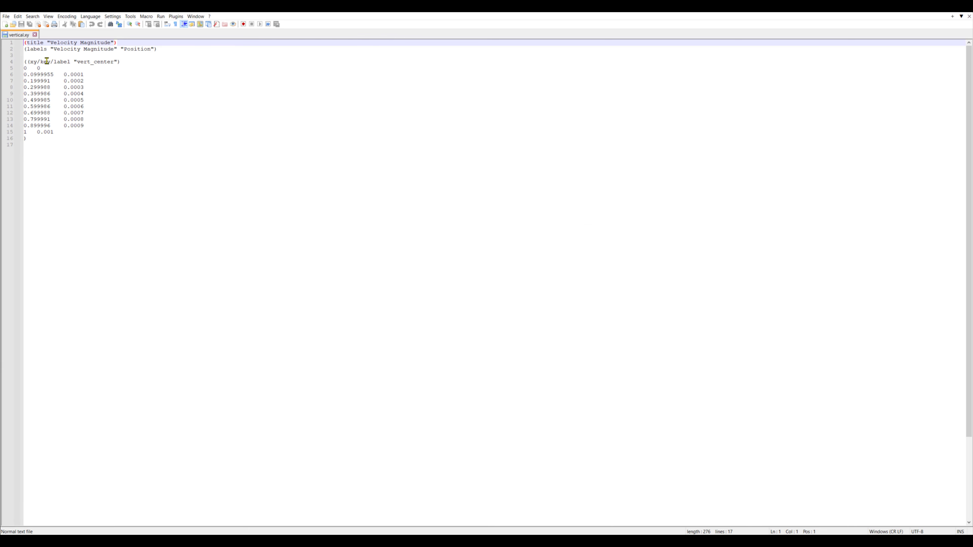
pyautogui.click(35, 36)
pyautogui.click(964, 6)
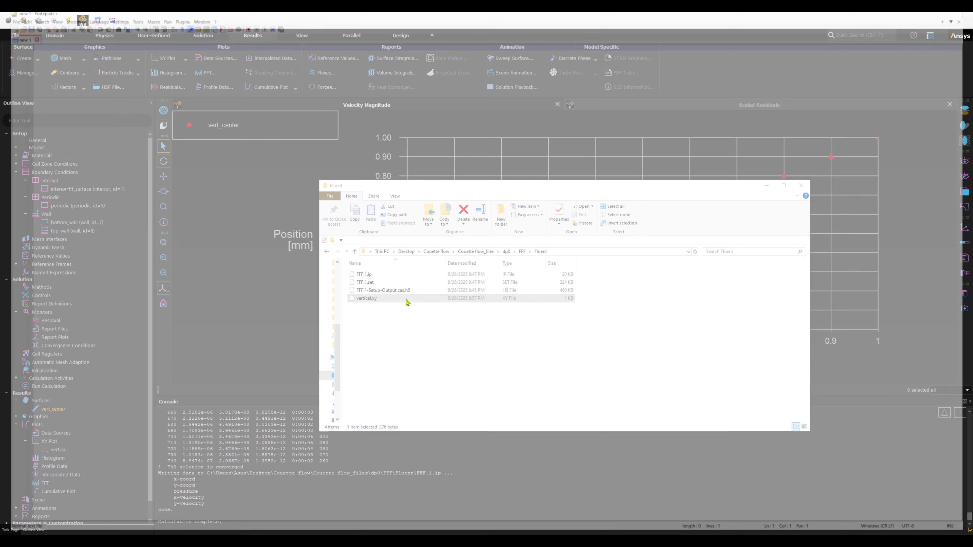
pyautogui.click(421, 379)
pyautogui.moveTo(708, 188); pyautogui.dragTo(153, 533)
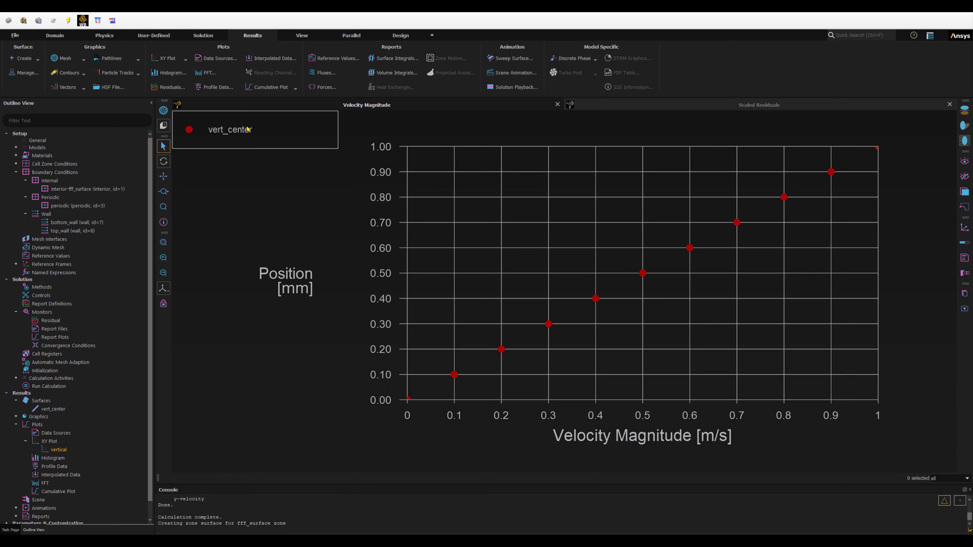
# - Create a filled contour of Velocity with Stream Function as the variable and compute its range
pyautogui.click(82, 74)
pyautogui.click(83, 74)
pyautogui.click(83, 73)
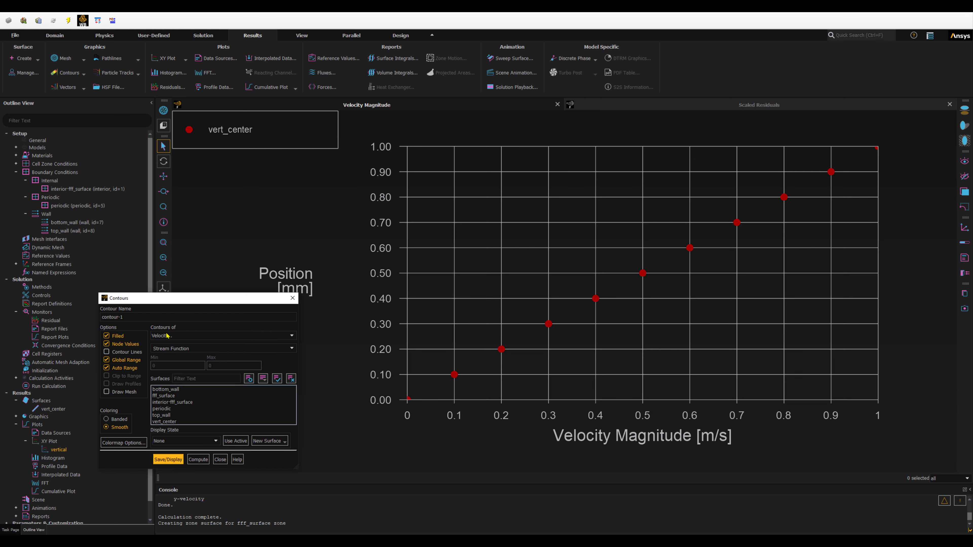
pyautogui.moveTo(187, 301); pyautogui.dragTo(261, 196)
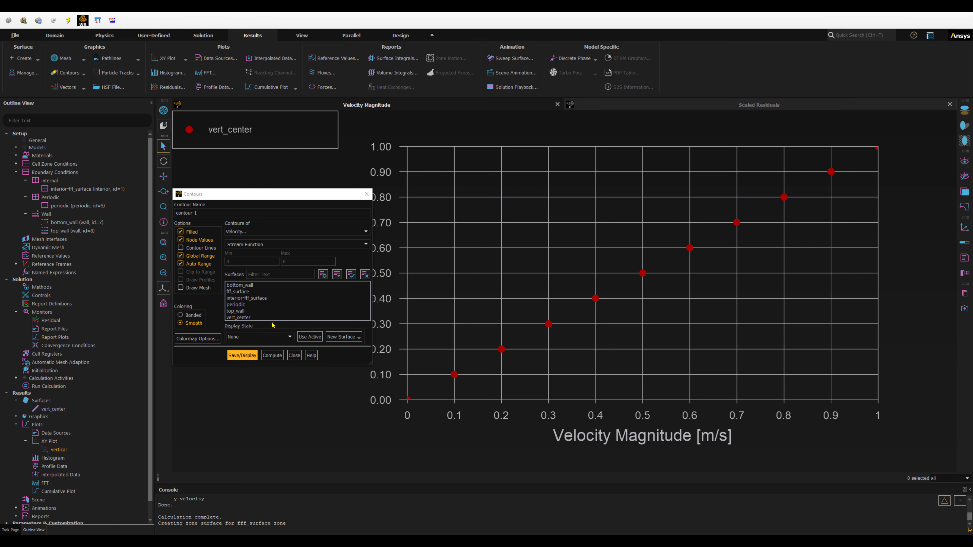
pyautogui.click(265, 232)
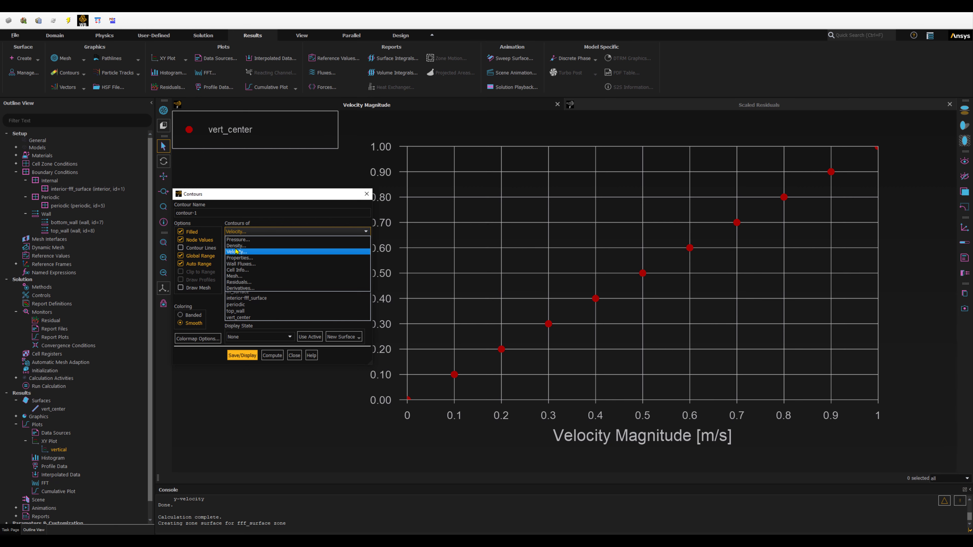
pyautogui.click(255, 210)
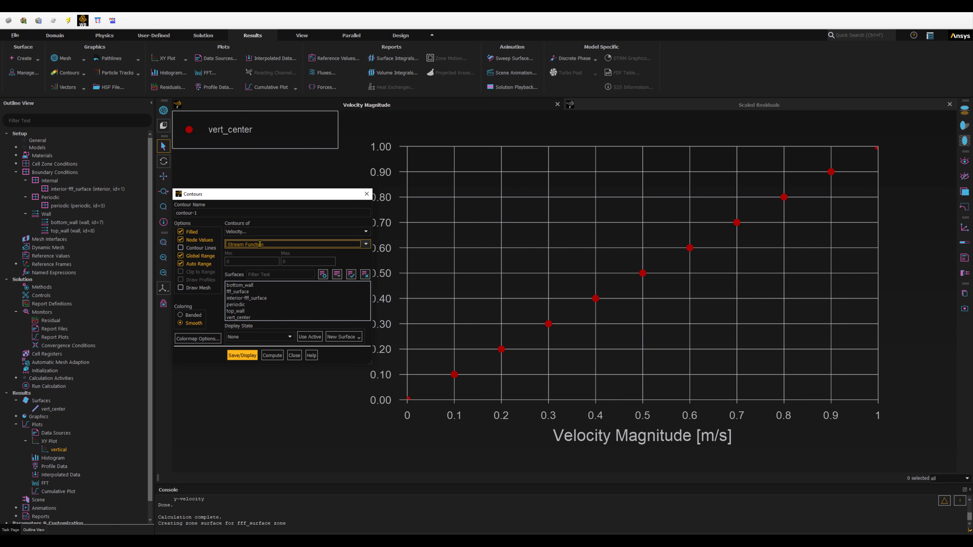
pyautogui.tripleClick(260, 244)
pyautogui.click(366, 244)
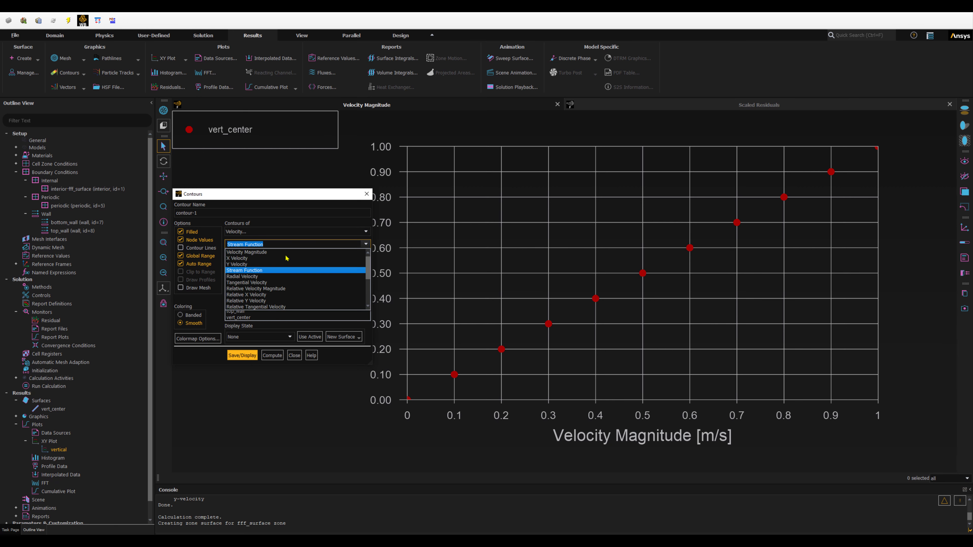
pyautogui.click(257, 273)
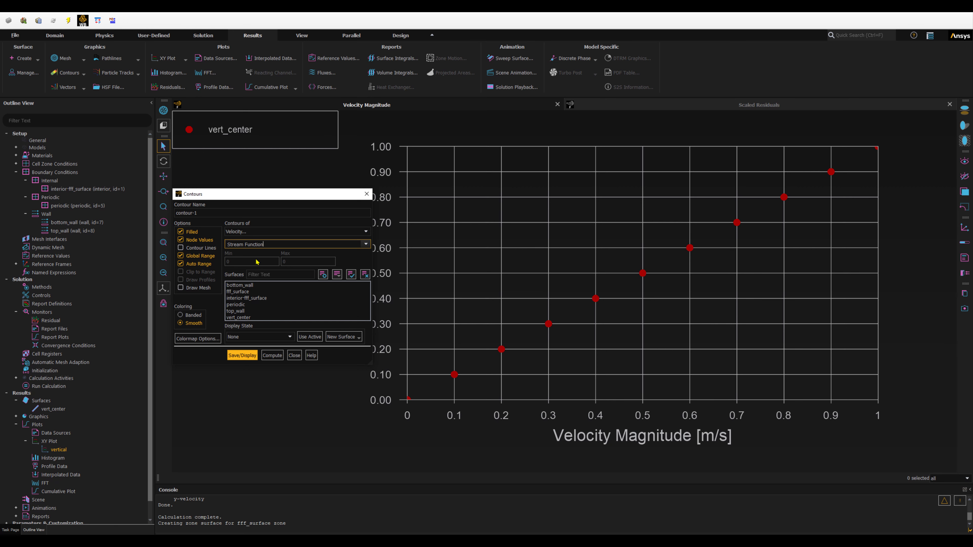
pyautogui.click(295, 259)
pyautogui.click(273, 356)
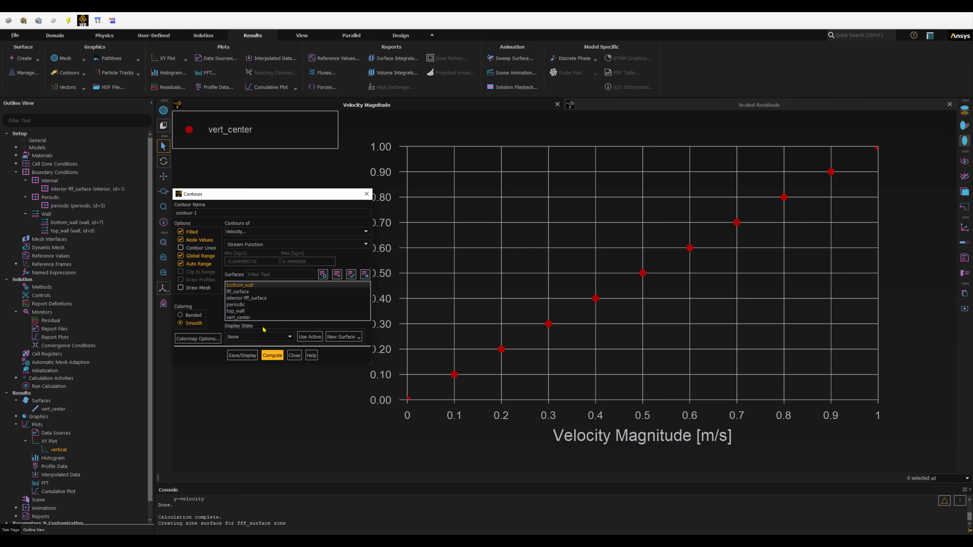
# - Save and display the stream function contour with its color legend in clear view
pyautogui.moveTo(254, 196); pyautogui.dragTo(185, 210)
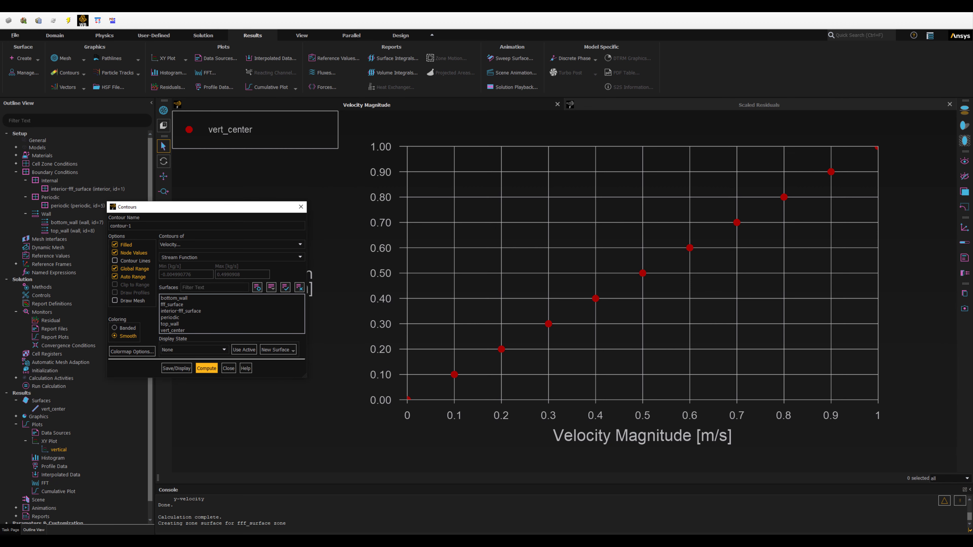
pyautogui.click(176, 368)
pyautogui.press('ctrl')
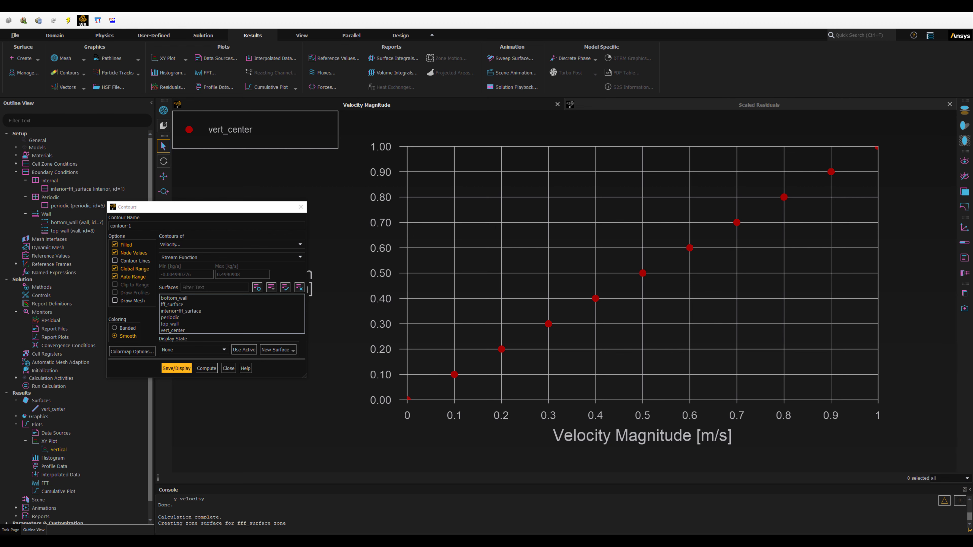
pyautogui.click(176, 369)
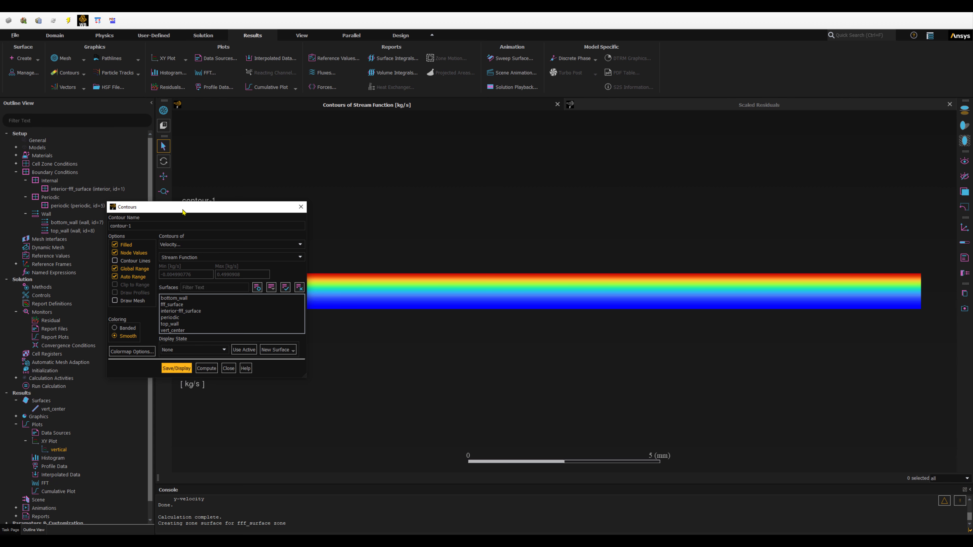
pyautogui.moveTo(183, 212); pyautogui.dragTo(139, 323)
pyautogui.scroll(-3, 339, 359)
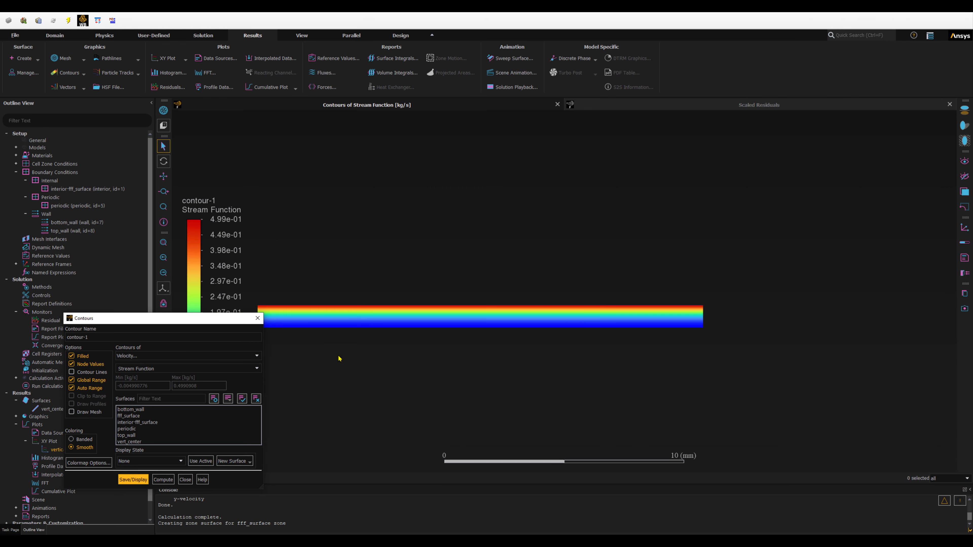
pyautogui.moveTo(339, 359); pyautogui.dragTo(418, 322, button='middle')
pyautogui.scroll(1, 371, 274)
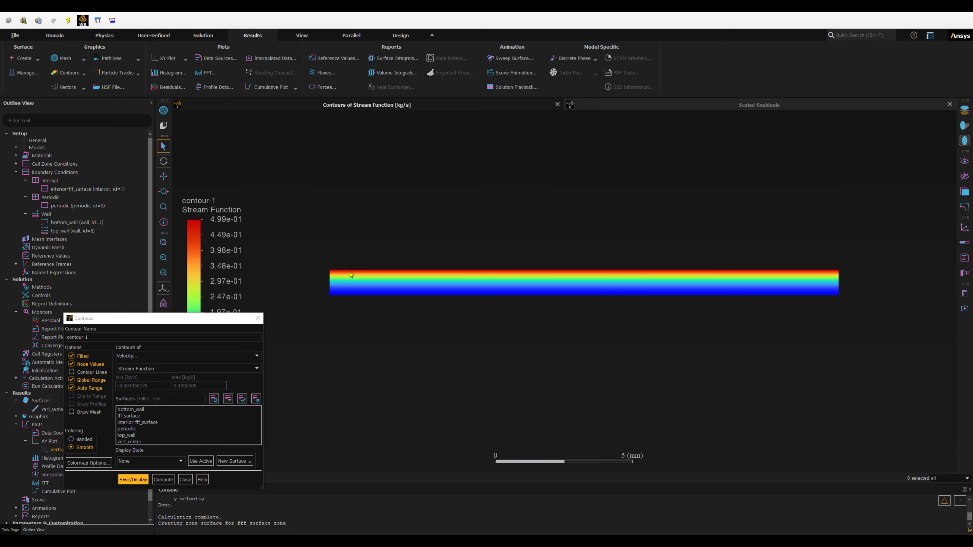
pyautogui.scroll(1, 351, 274)
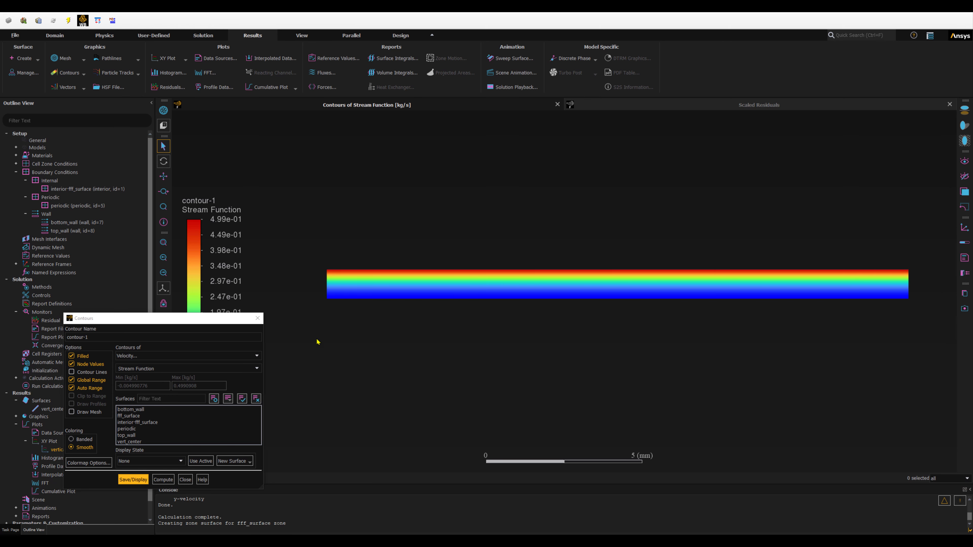
pyautogui.click(174, 356)
pyautogui.click(174, 362)
pyautogui.moveTo(191, 323); pyautogui.dragTo(424, 362)
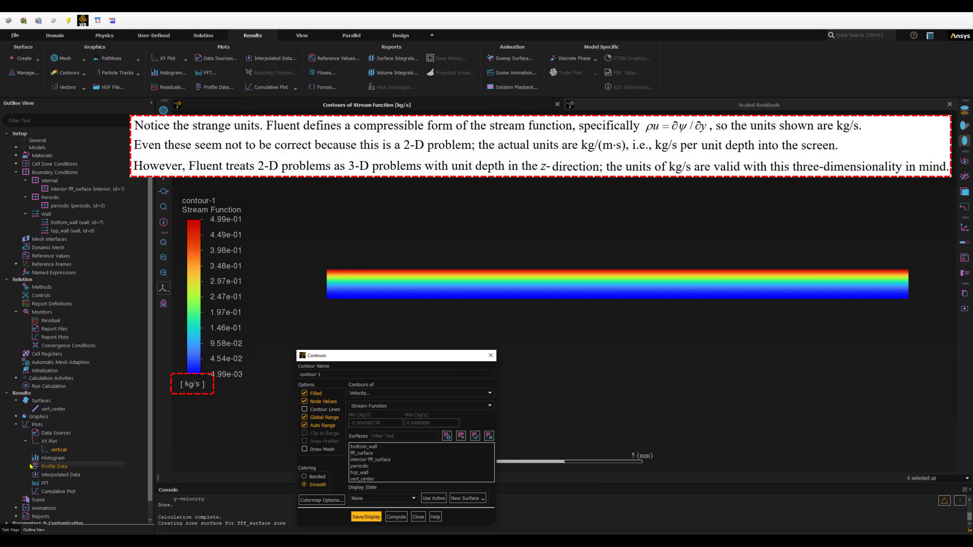
# - Expand Graphics in the results tree and rename the contour from contour-1 to stream, saving and redisplaying it
pyautogui.doubleClick(24, 417)
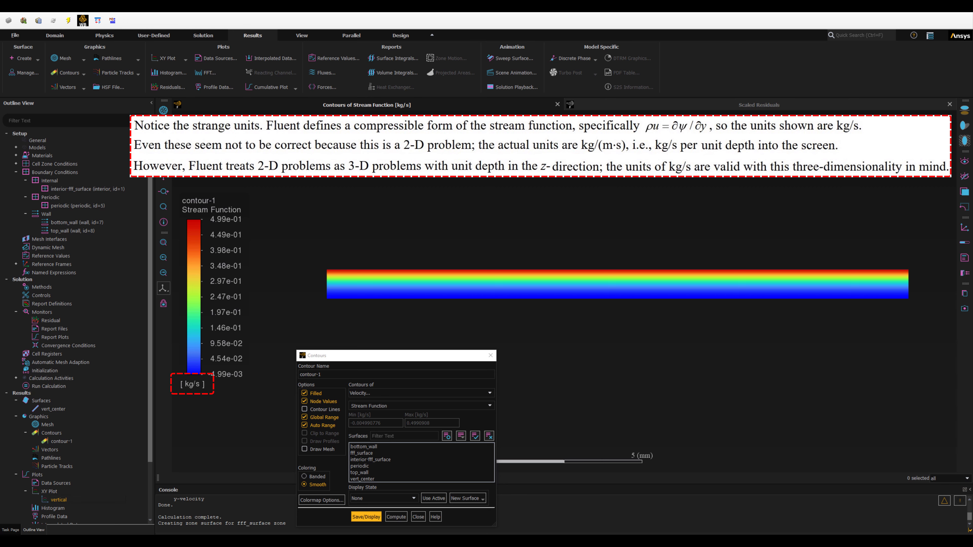
pyautogui.click(347, 374)
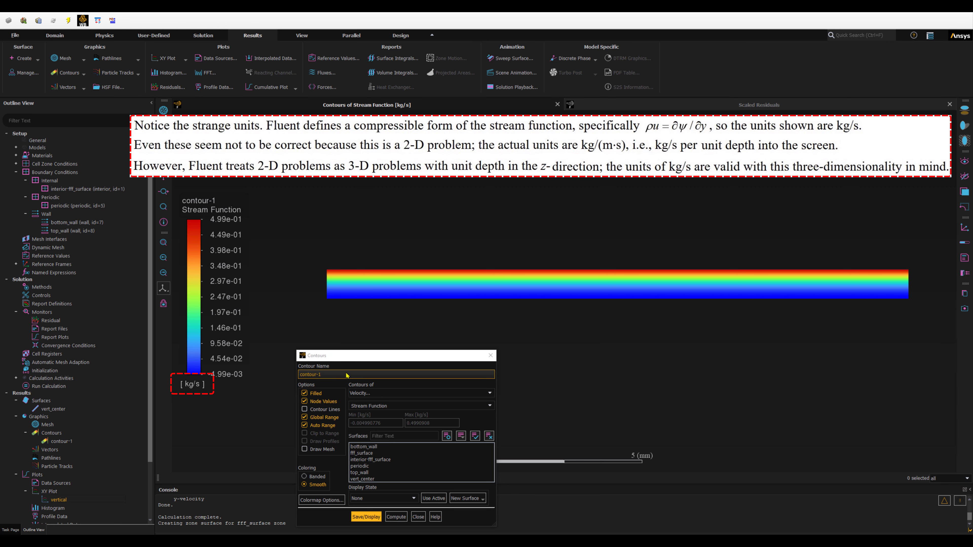
pyautogui.moveTo(347, 375); pyautogui.dragTo(290, 377)
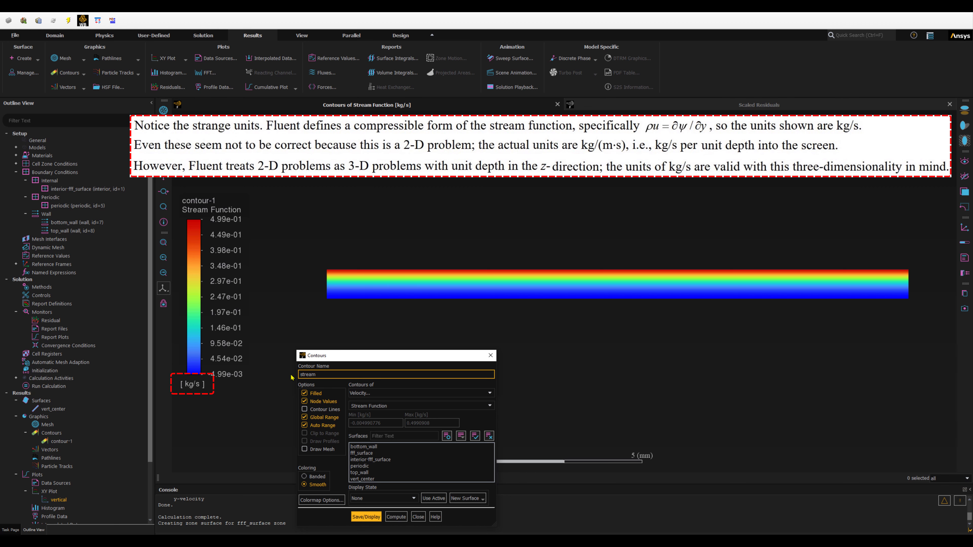
pyautogui.click(366, 517)
pyautogui.click(51, 441)
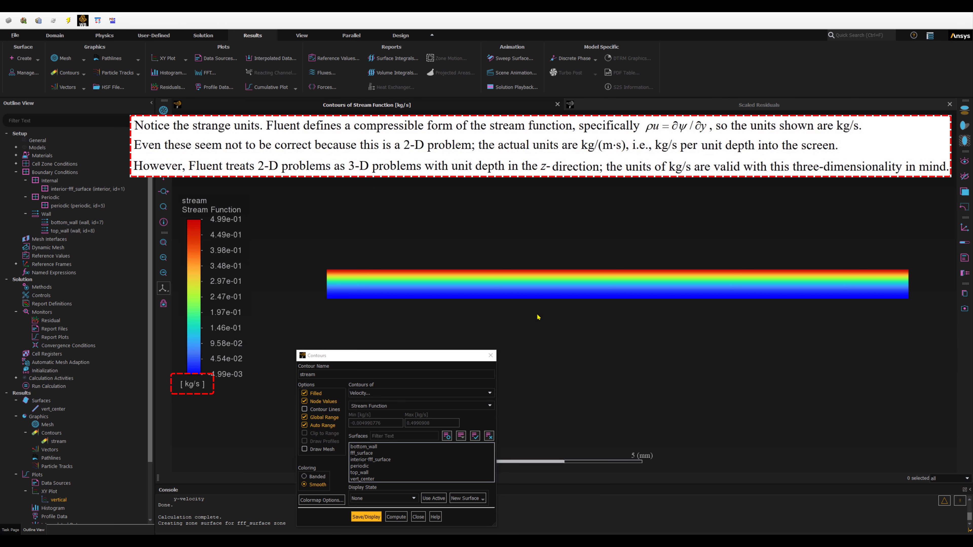
# - Examine the stream contour across the channel and close the contour settings
pyautogui.scroll(3, 540, 282)
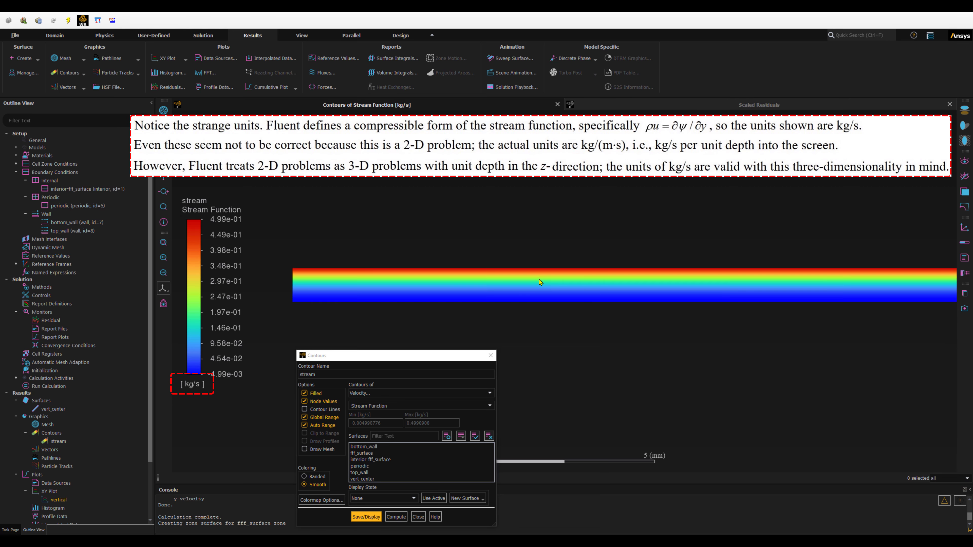
pyautogui.scroll(-1, 540, 282)
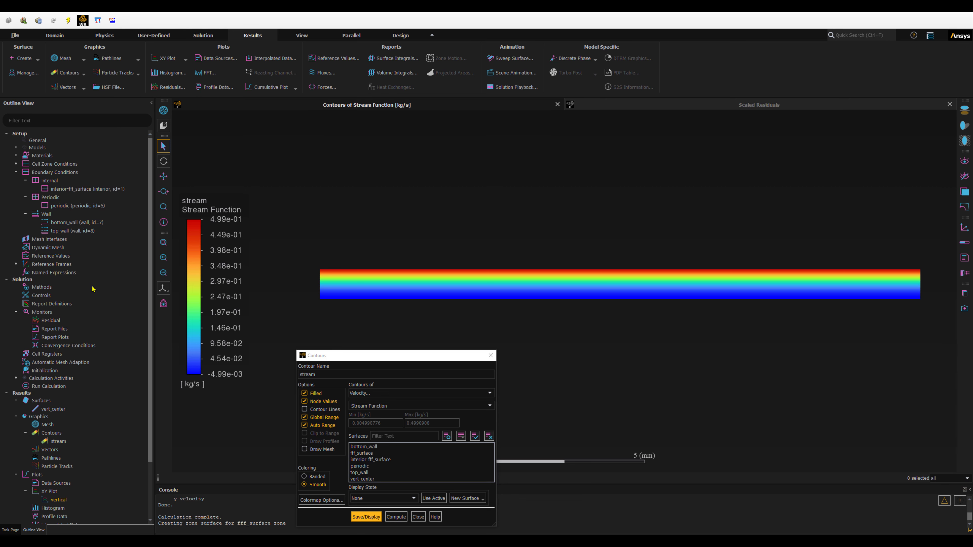
pyautogui.click(363, 393)
pyautogui.click(304, 476)
pyautogui.click(366, 517)
pyautogui.click(418, 517)
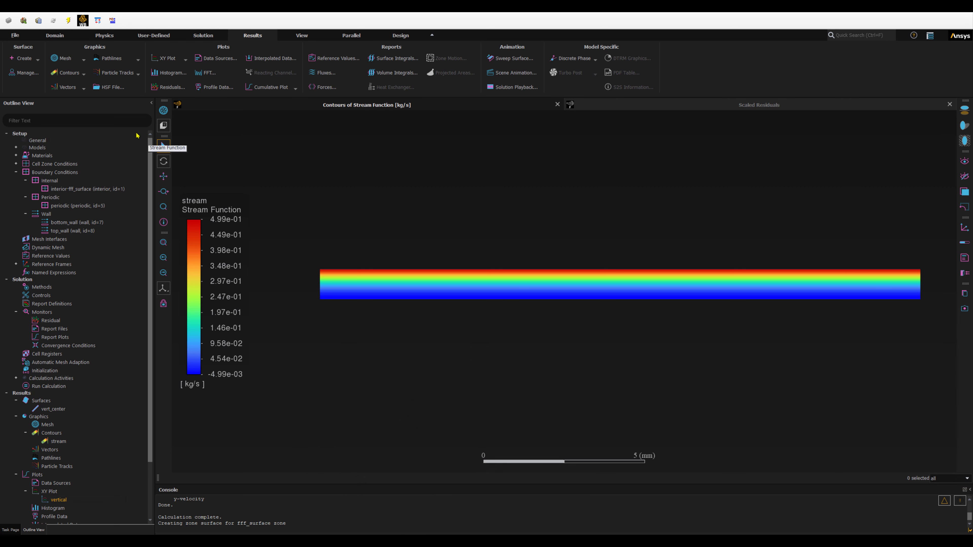
# - Start a new XY plot with position on the Y axis and plot direction X 0, Y 1
pyautogui.click(183, 59)
pyautogui.click(162, 70)
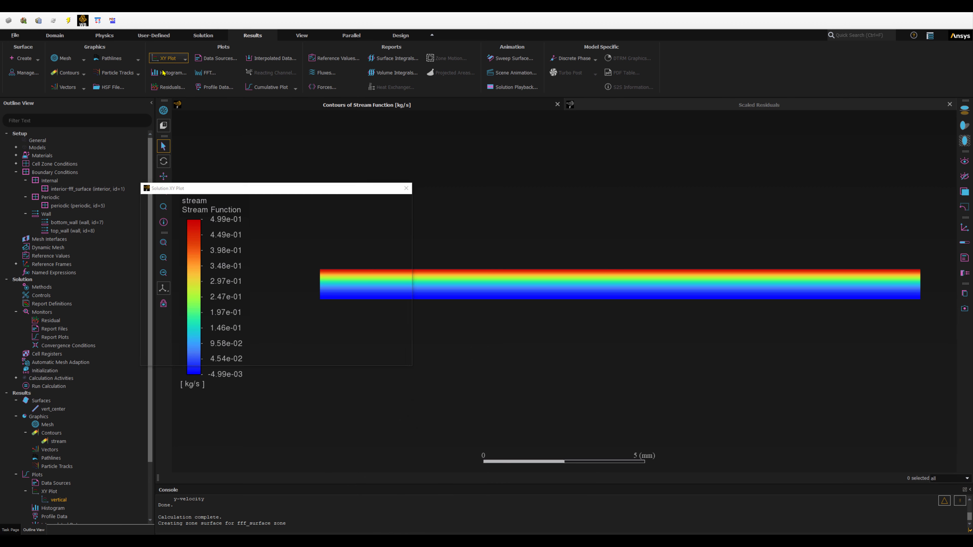
pyautogui.moveTo(251, 193); pyautogui.dragTo(228, 280)
pyautogui.click(126, 322)
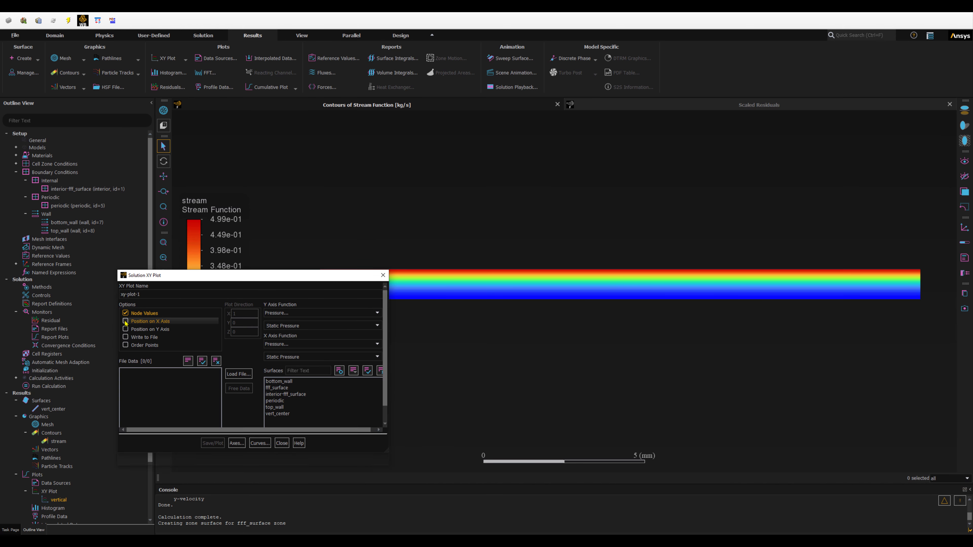
pyautogui.click(126, 329)
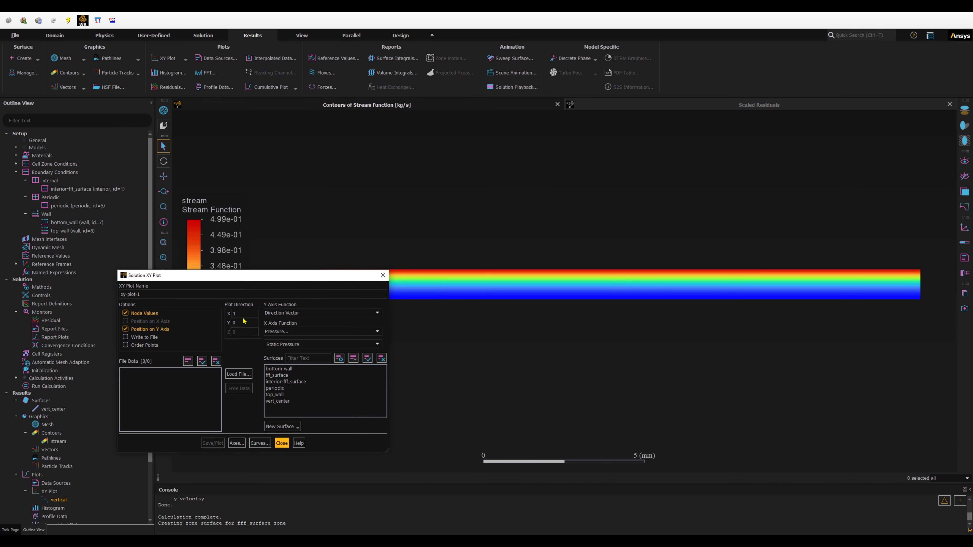
pyautogui.doubleClick(234, 314)
pyautogui.write('0')
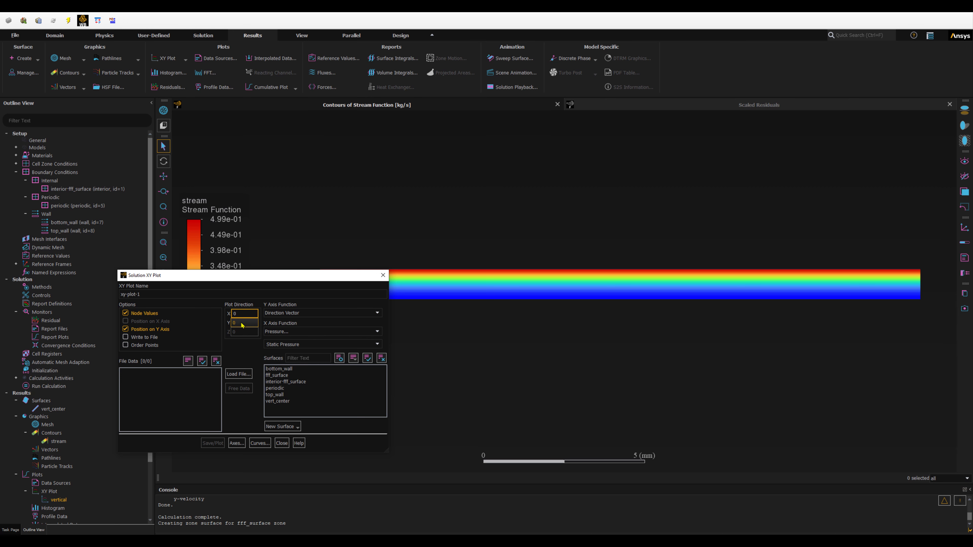
pyautogui.doubleClick(242, 323)
pyautogui.write('1')
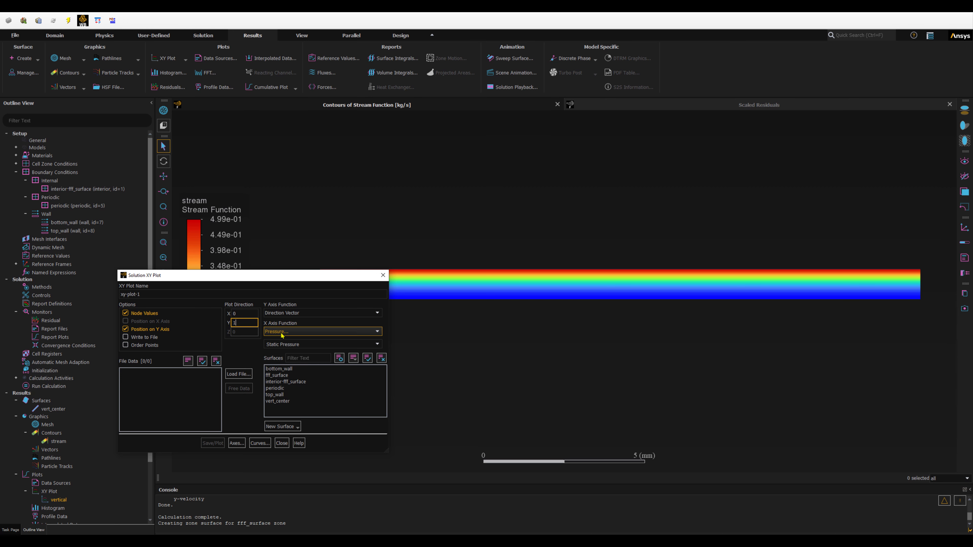
# - Set the plot's X axis function to Velocity, Stream Function, and select the vert_center surface
pyautogui.click(282, 332)
pyautogui.click(282, 356)
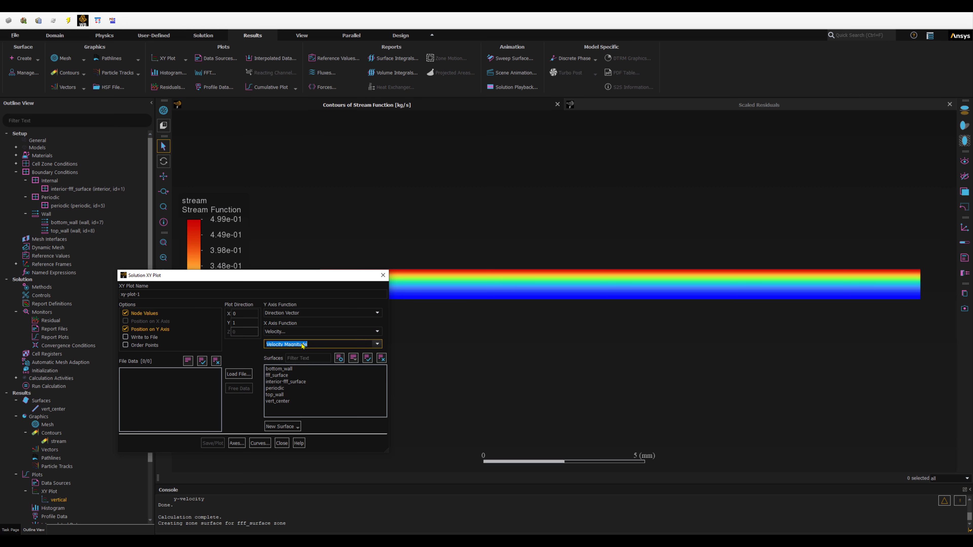
pyautogui.click(375, 344)
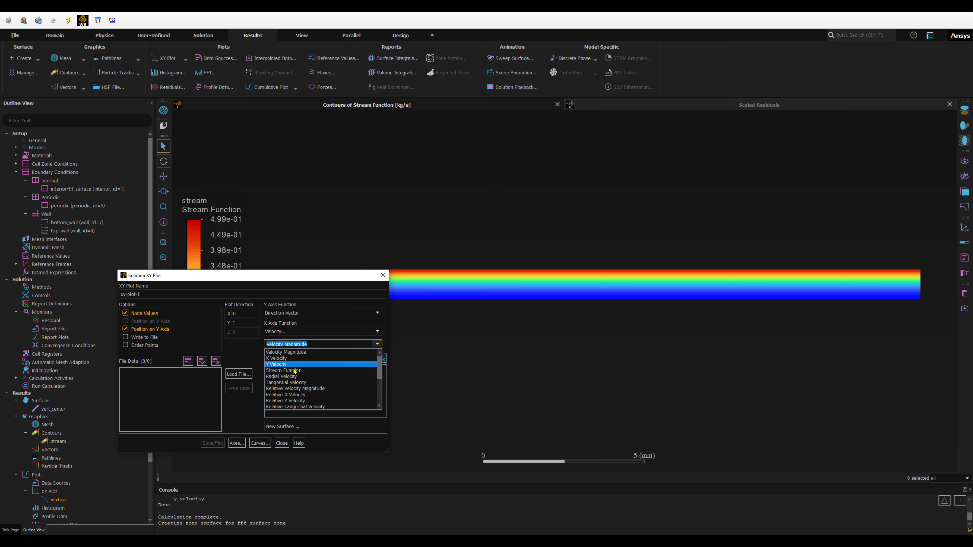
pyautogui.click(282, 371)
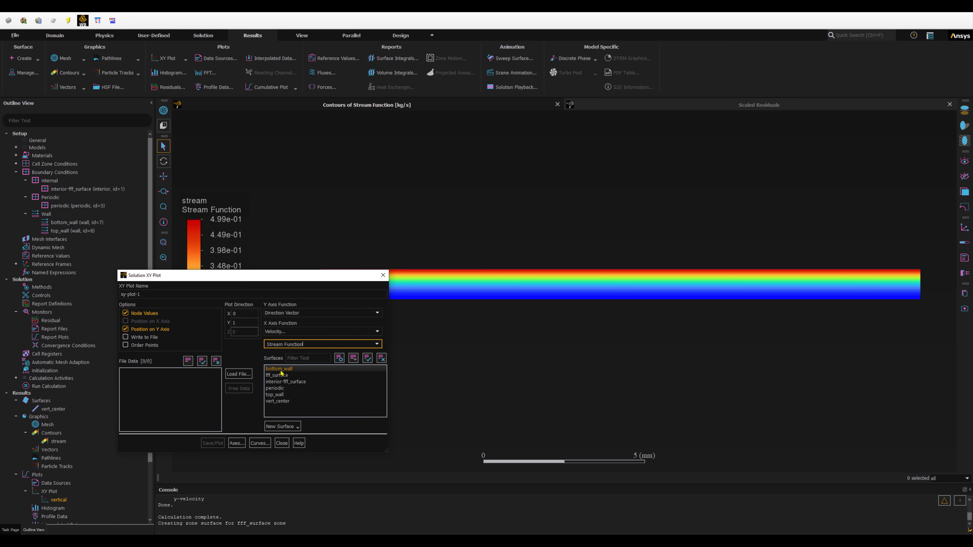
pyautogui.click(274, 401)
# - Name the XY plot stream_function, then save and plot it
pyautogui.moveTo(259, 281); pyautogui.dragTo(190, 312)
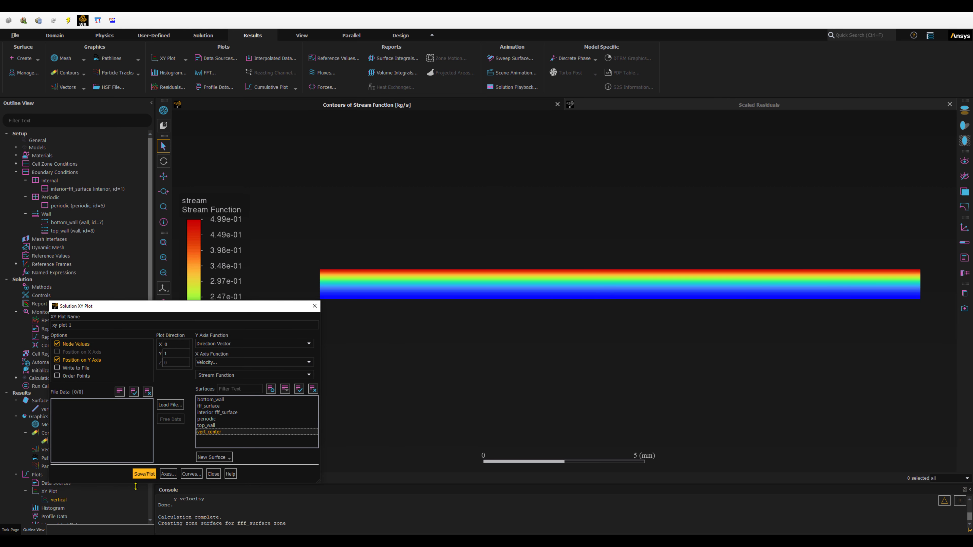
pyautogui.moveTo(73, 325); pyautogui.dragTo(47, 322)
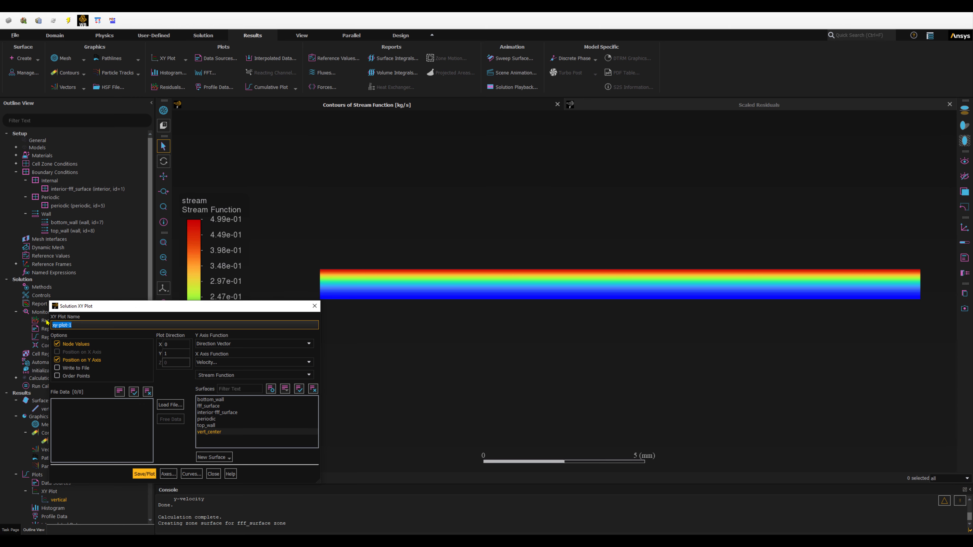
pyautogui.write('stream_function')
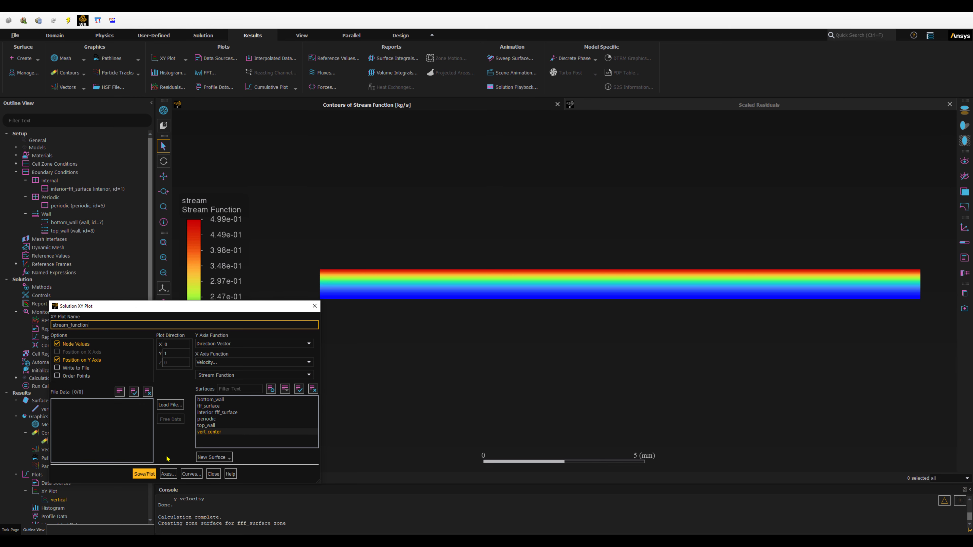
pyautogui.click(144, 474)
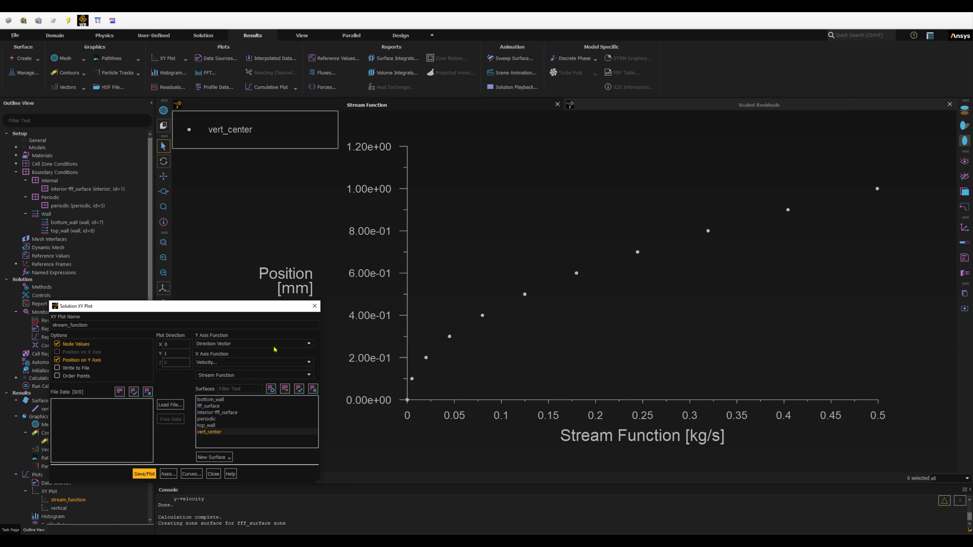
# - Disable auto range on the plot's Y axis, set its range from 0 to 1, and replot
pyautogui.click(168, 475)
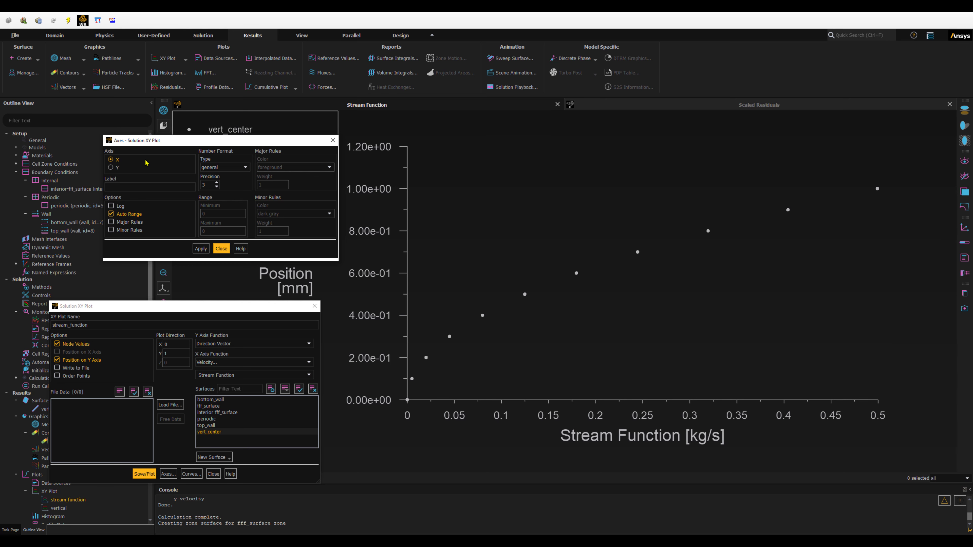
pyautogui.click(111, 168)
pyautogui.click(111, 214)
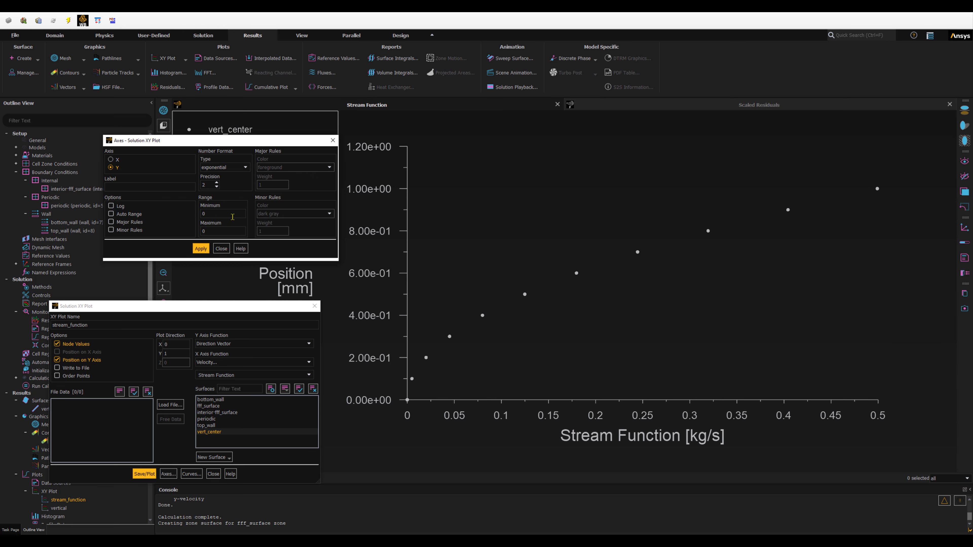
pyautogui.doubleClick(202, 231)
pyautogui.write('1')
pyautogui.click(201, 249)
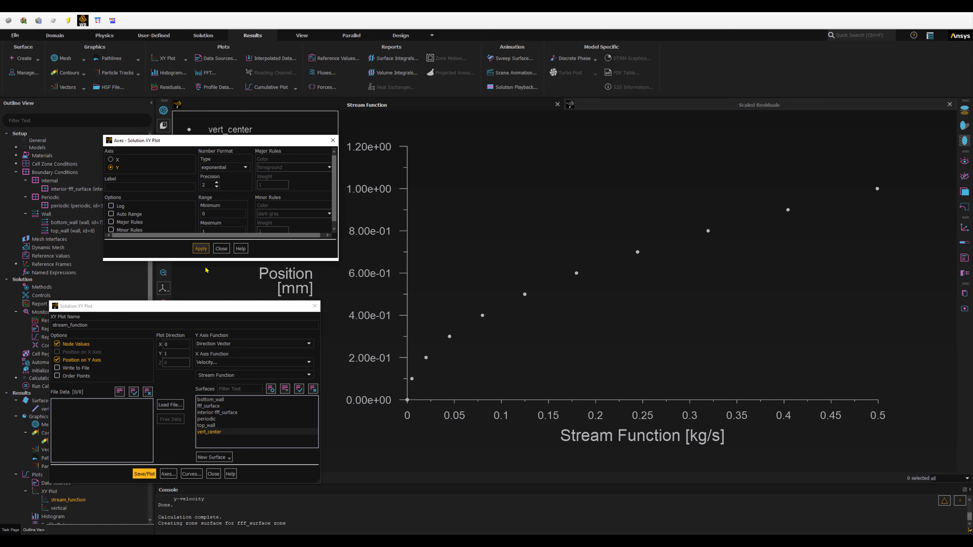
pyautogui.click(221, 249)
pyautogui.click(144, 474)
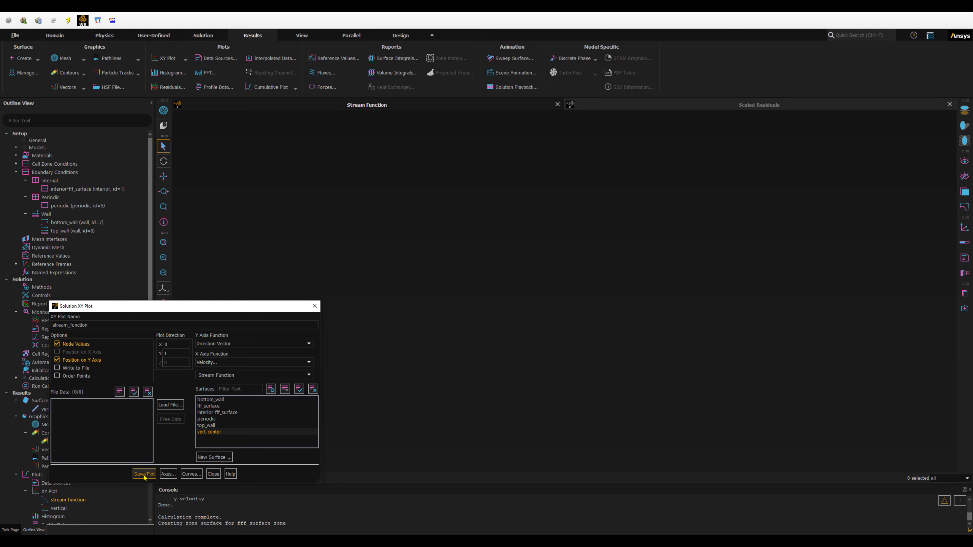
# - Change the Y axis number format to float, replot the curve, and close the plot settings
pyautogui.click(167, 473)
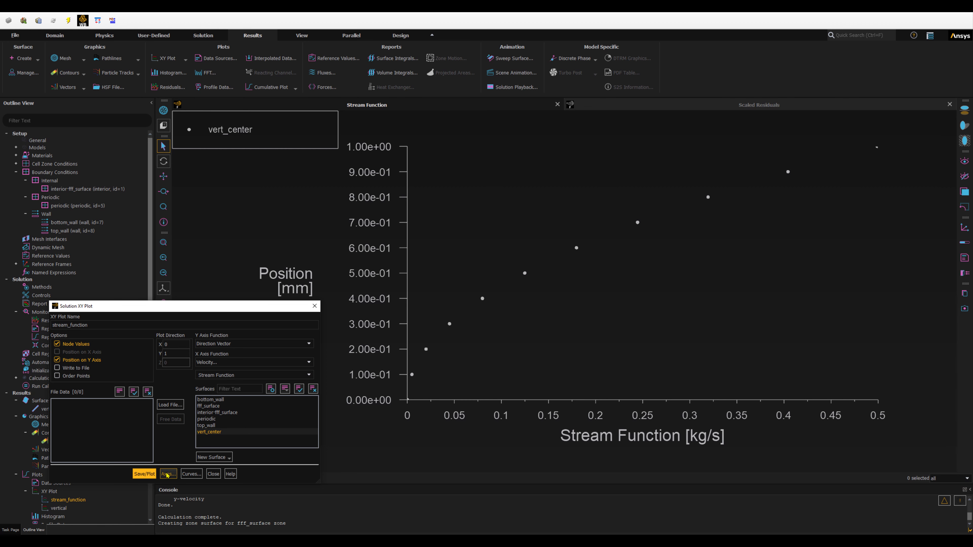
pyautogui.click(217, 168)
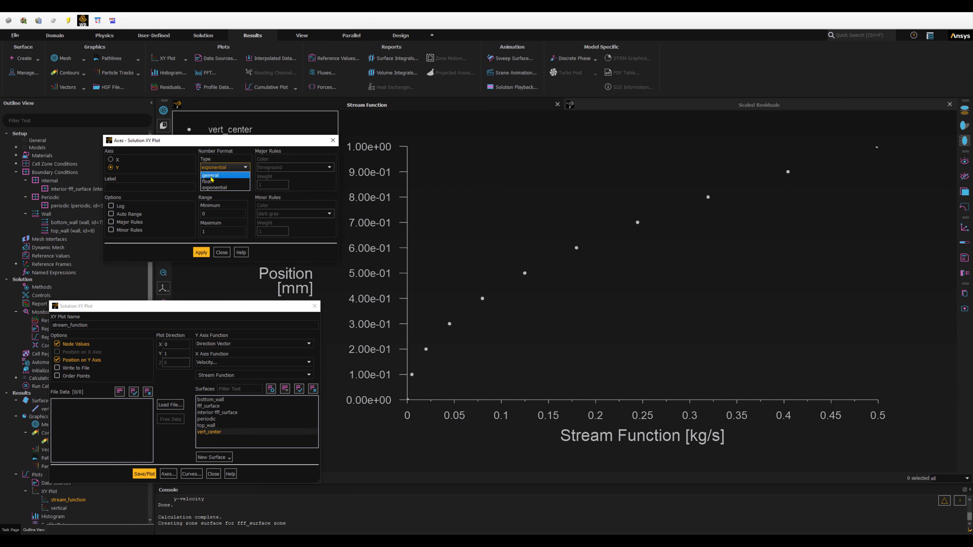
pyautogui.click(214, 173)
pyautogui.click(220, 252)
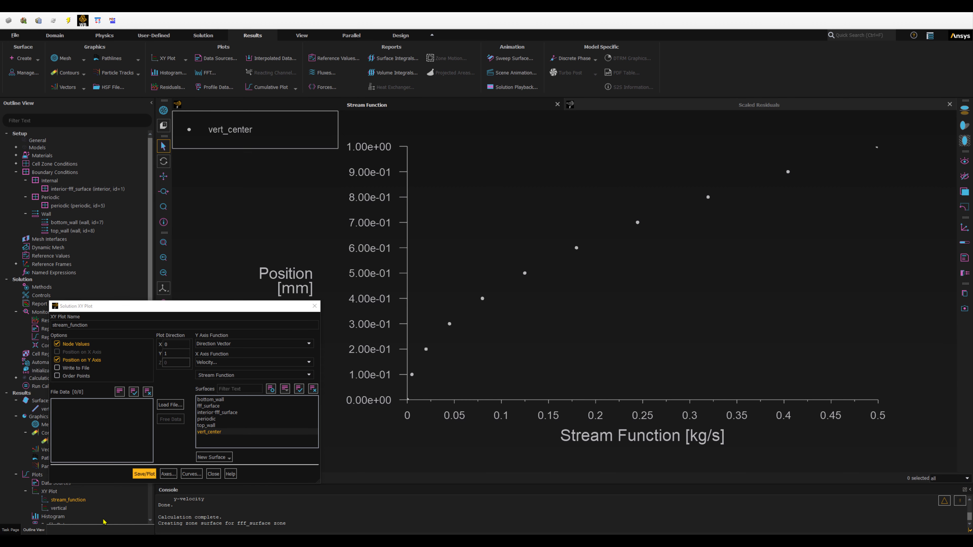
pyautogui.click(144, 474)
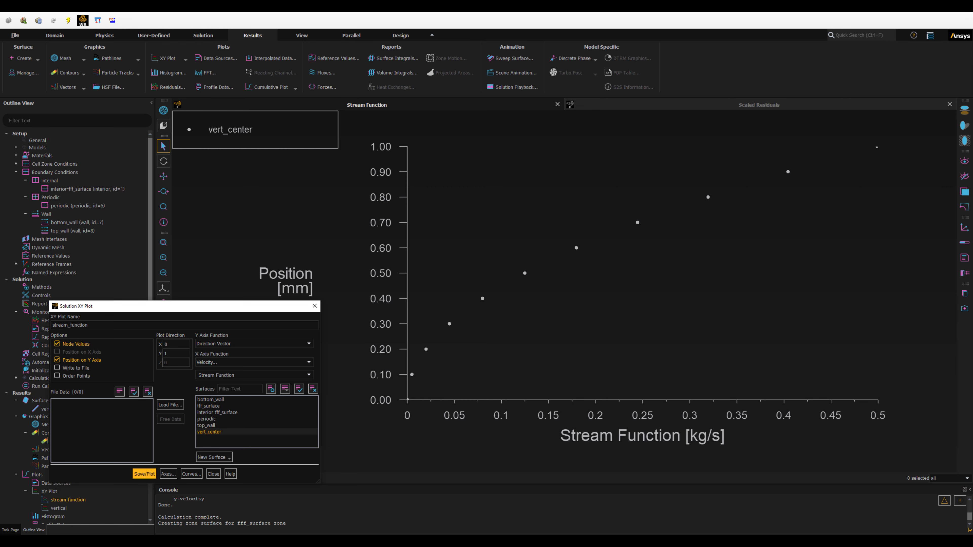
pyautogui.click(213, 474)
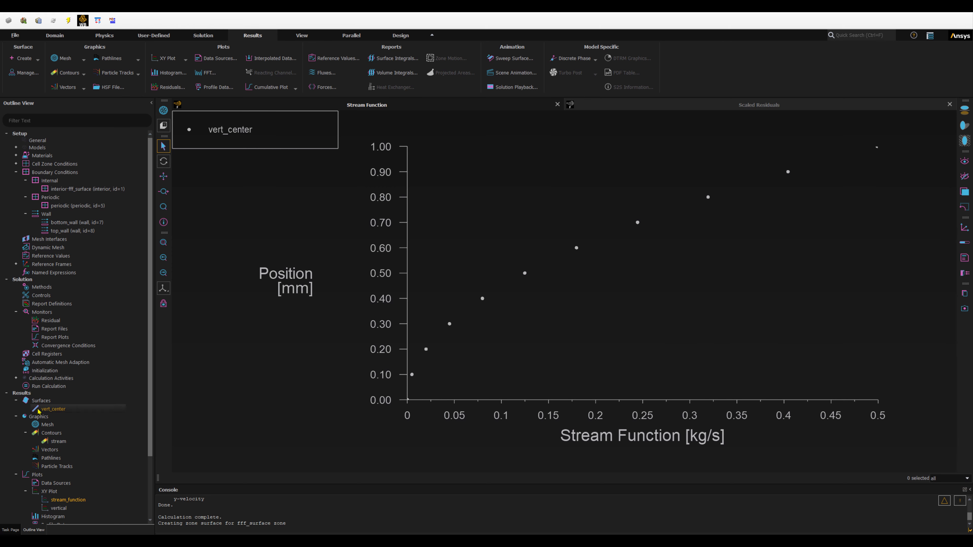
# - Reopen the stream_function plot, write its data to stream_function.xy, and close it with Write to File switched back off
pyautogui.scroll(-2, 44, 483)
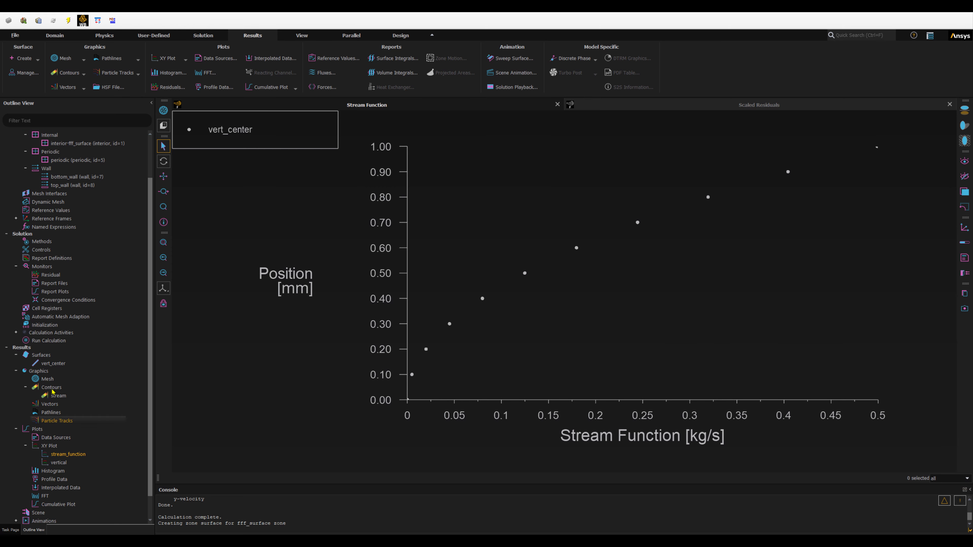
pyautogui.doubleClick(67, 455)
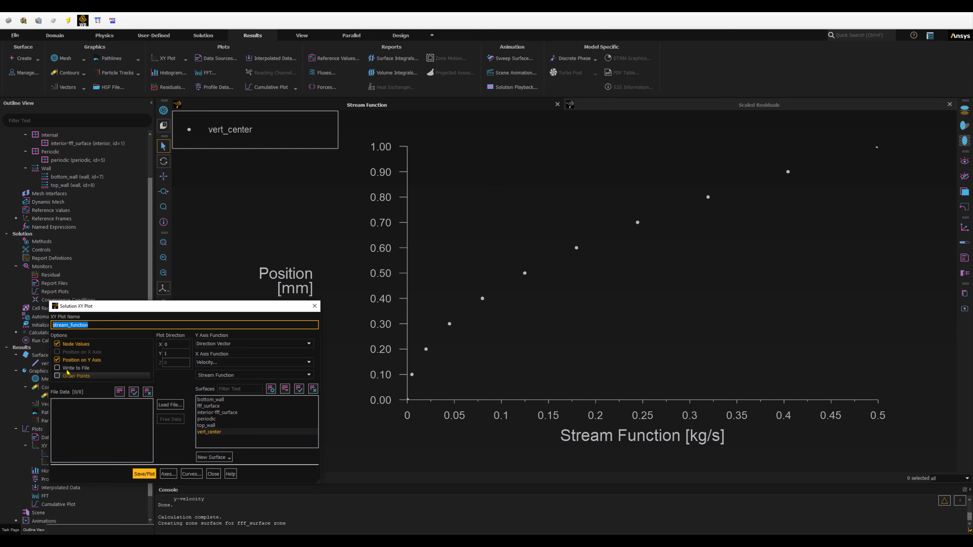
pyautogui.click(57, 368)
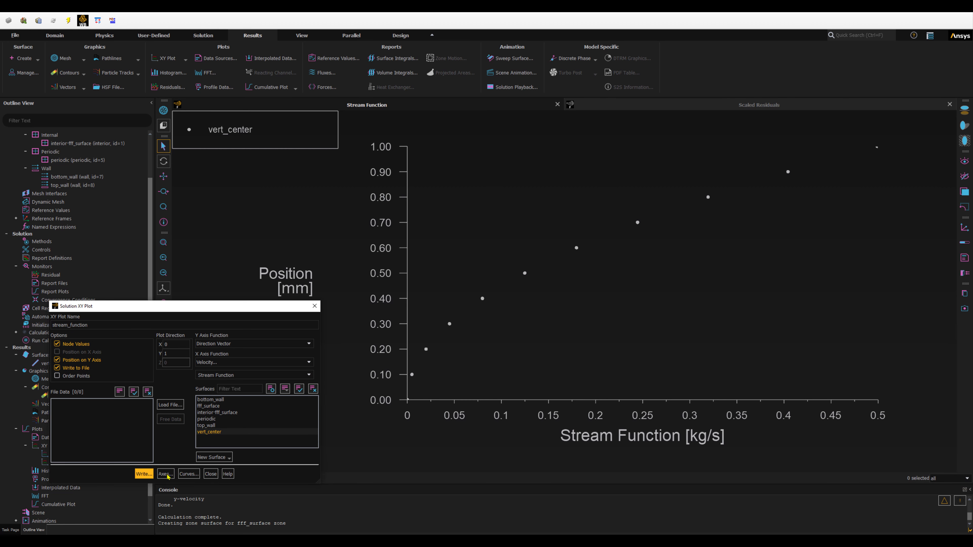
pyautogui.click(143, 474)
pyautogui.click(417, 317)
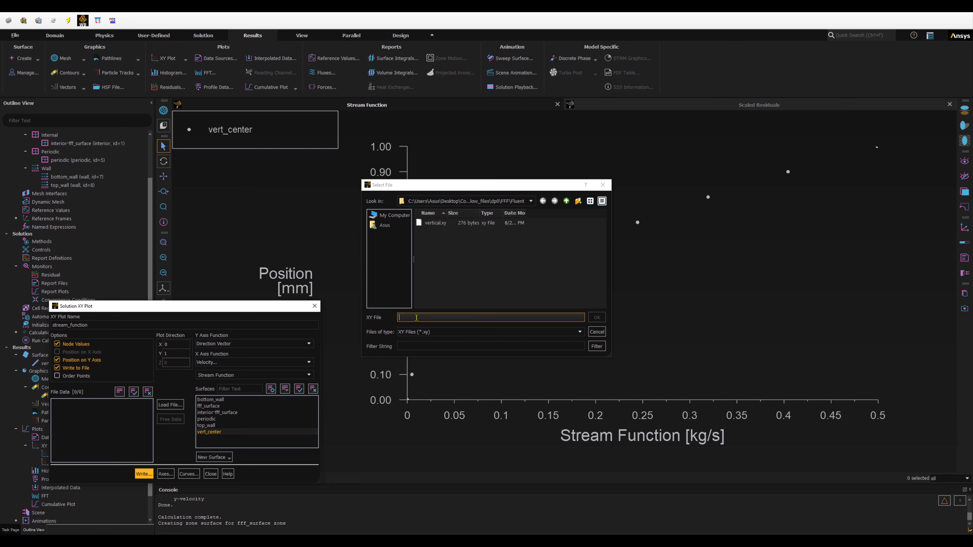
pyautogui.write('stream_function')
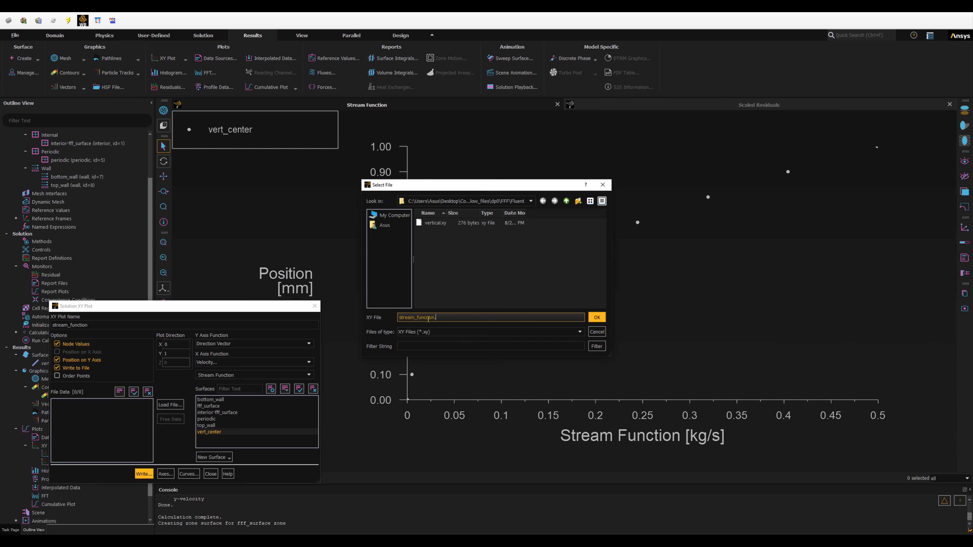
pyautogui.click(597, 317)
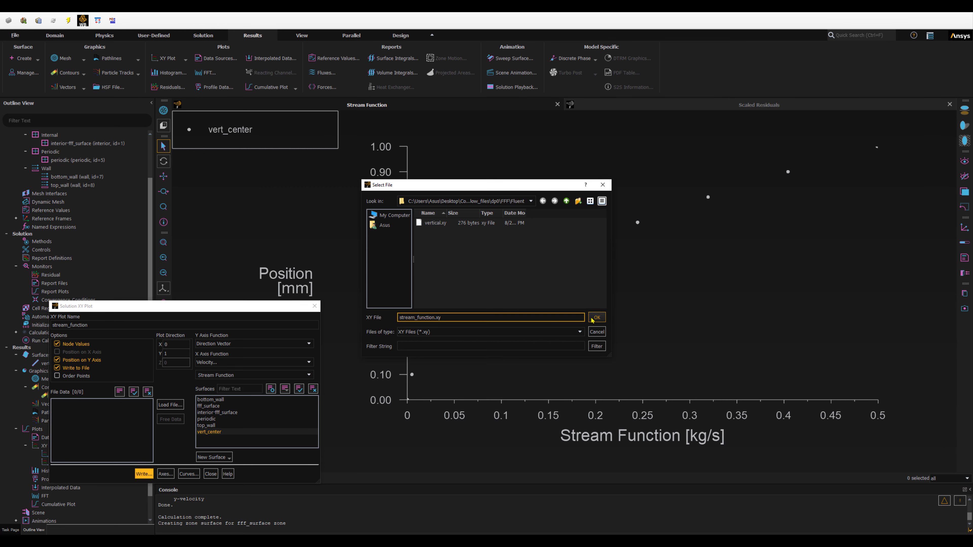
pyautogui.click(558, 282)
pyautogui.click(57, 368)
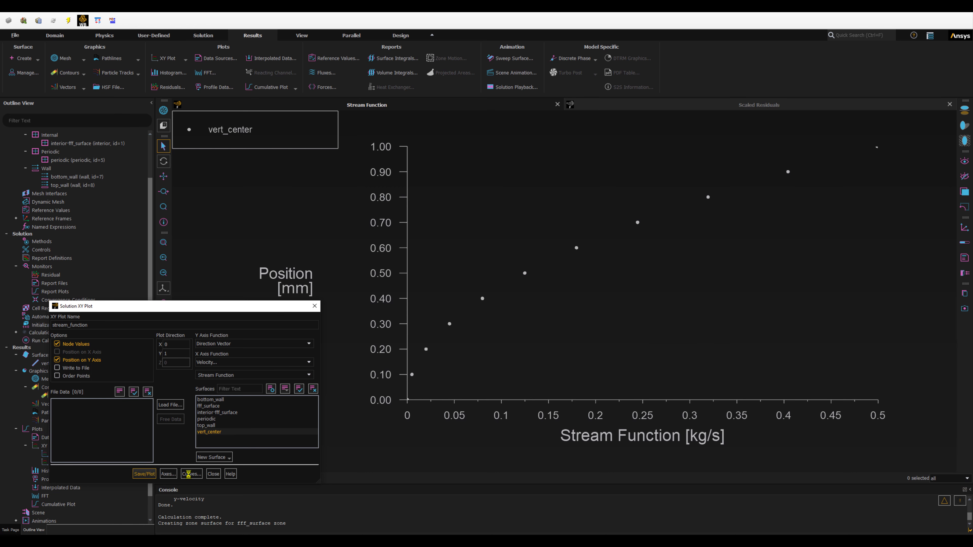
pyautogui.click(214, 474)
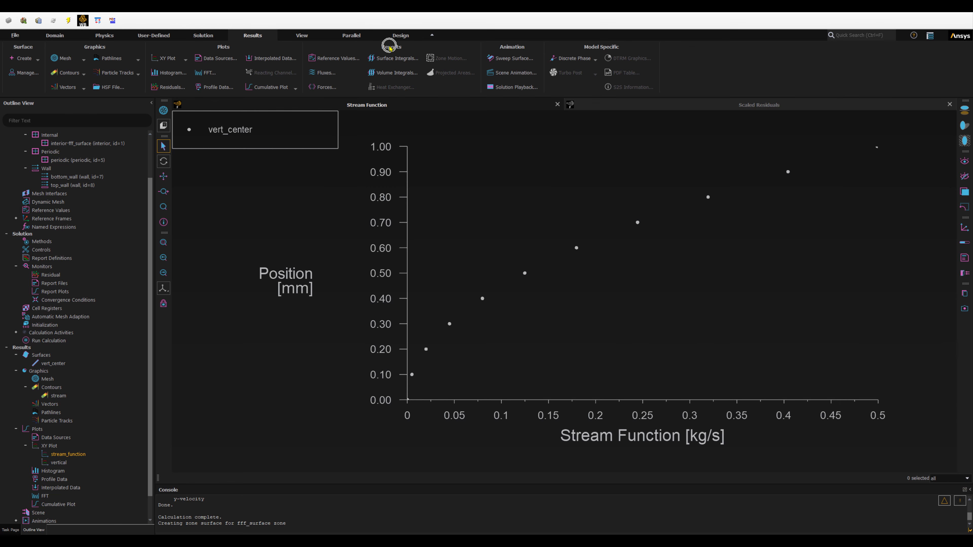
# - Print a force report for bottom_wall with direction vector X 1, Y 0, and enlarge the console to read it
pyautogui.click(324, 87)
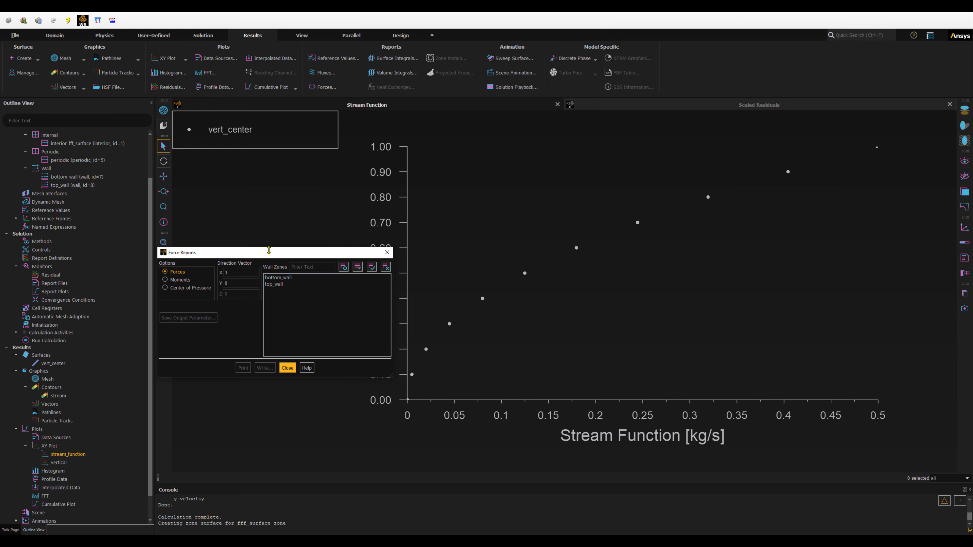
pyautogui.moveTo(265, 252); pyautogui.dragTo(231, 216)
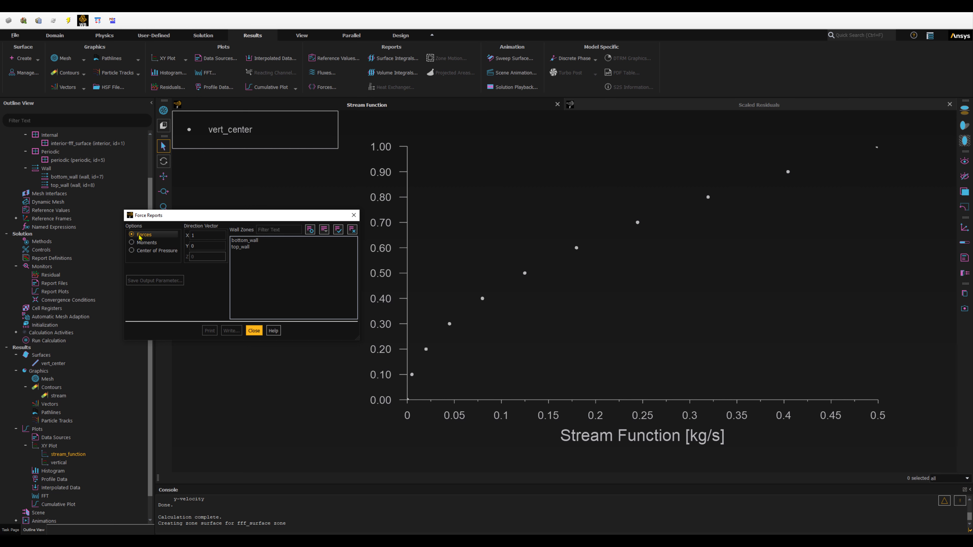
pyautogui.click(252, 241)
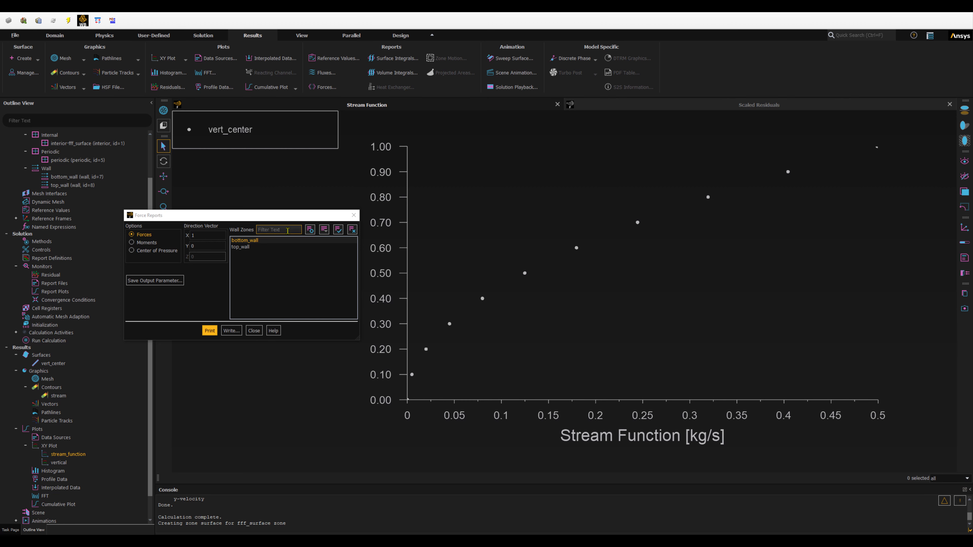
pyautogui.click(206, 249)
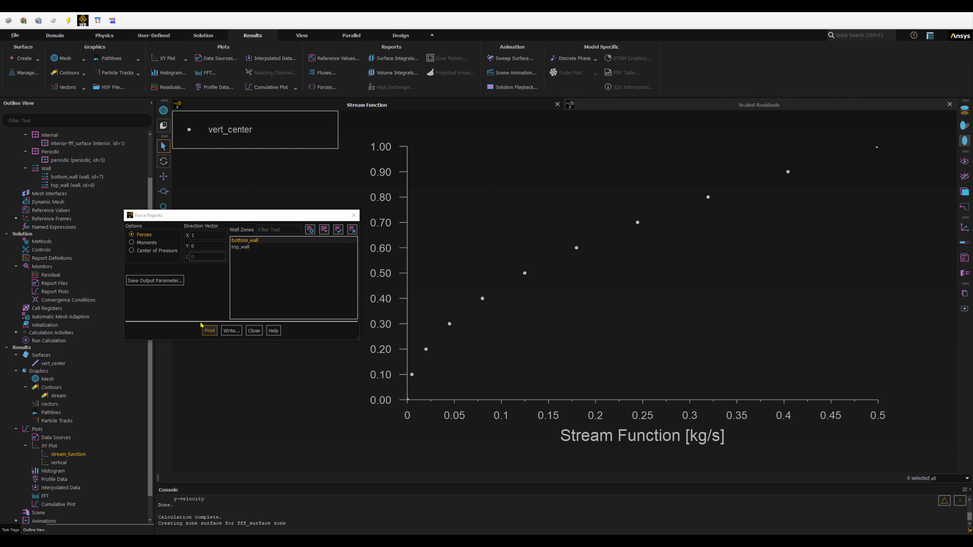
pyautogui.click(209, 332)
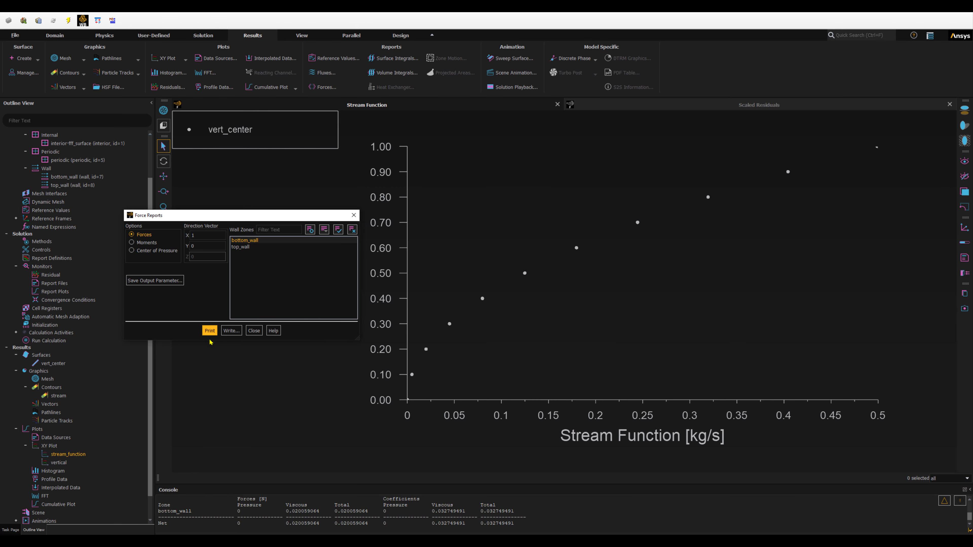
pyautogui.moveTo(242, 487); pyautogui.dragTo(239, 449)
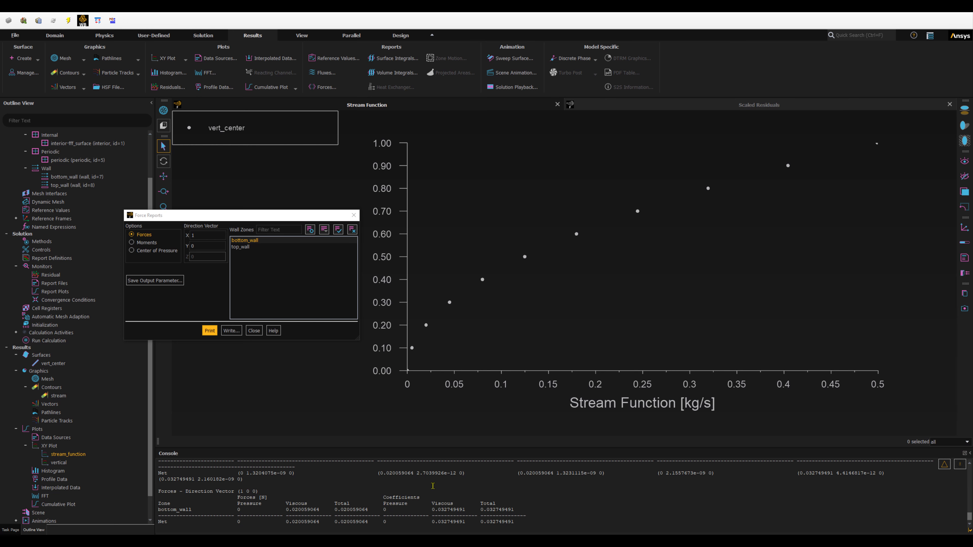
# - Write the bottom_wall force report to a file named force-bottom
pyautogui.click(231, 330)
pyautogui.click(432, 318)
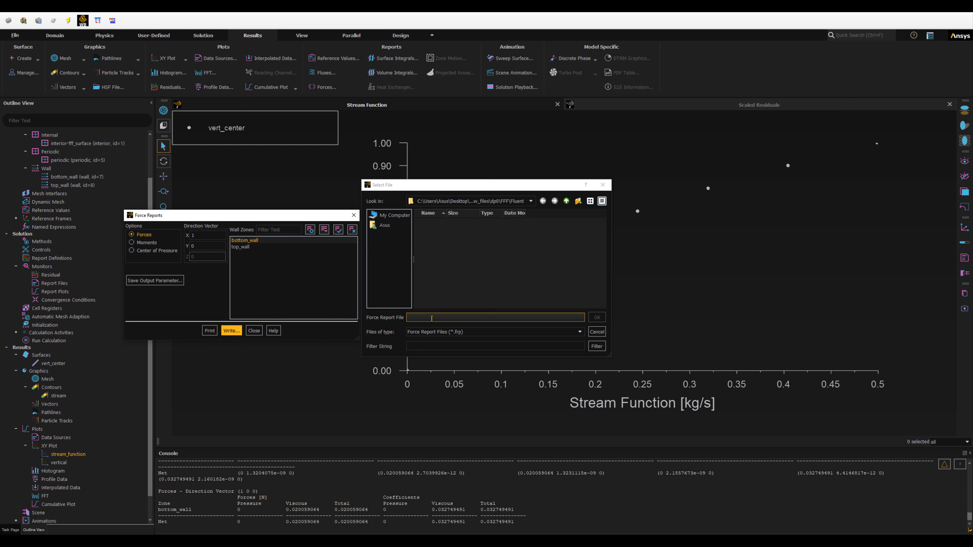
pyautogui.write('force')
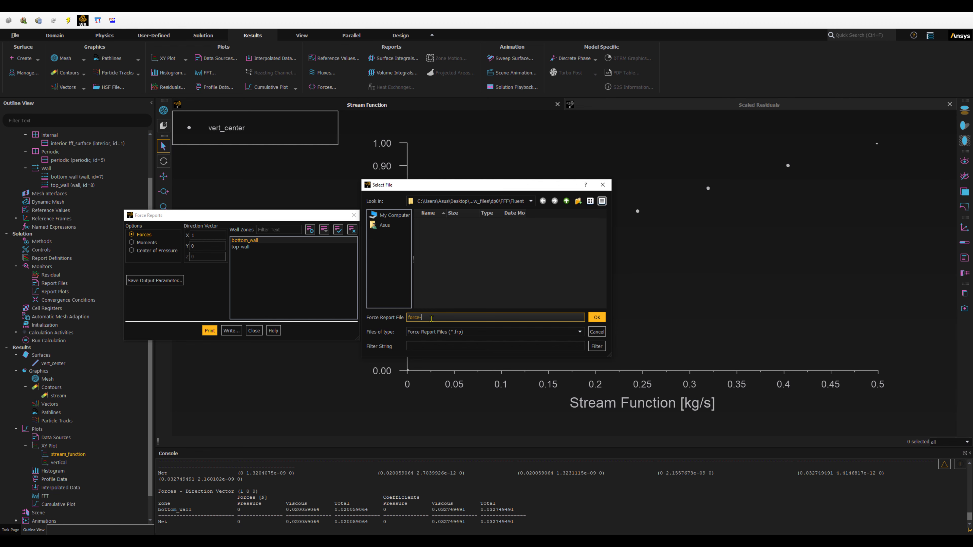
pyautogui.write('-bottom')
pyautogui.click(596, 318)
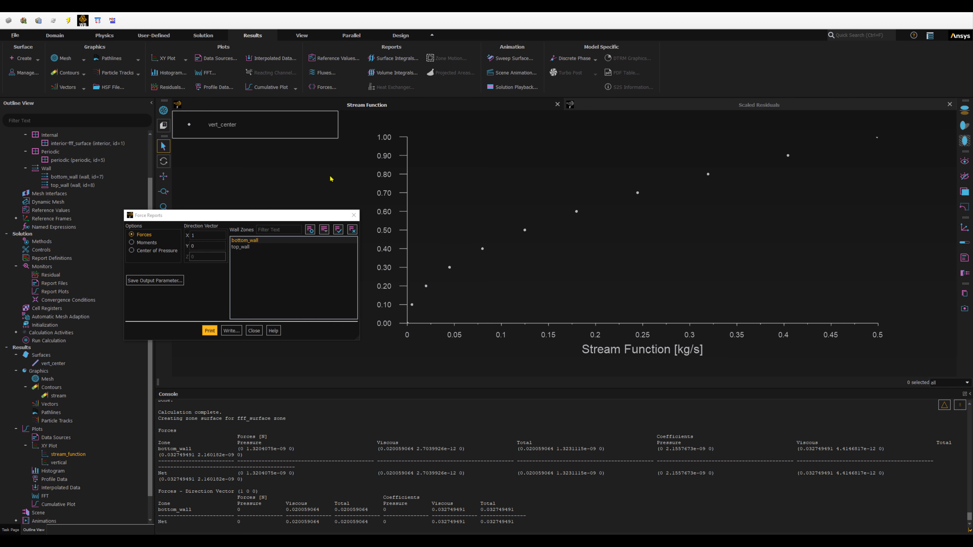
# - Print the force report for top_wall alone and write it to a file named force-top
pyautogui.click(241, 246)
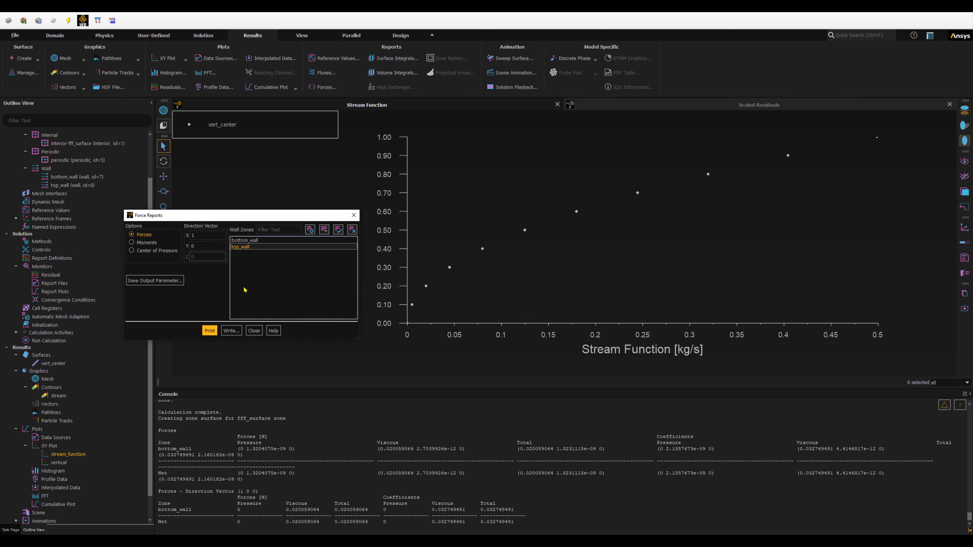
pyautogui.click(209, 330)
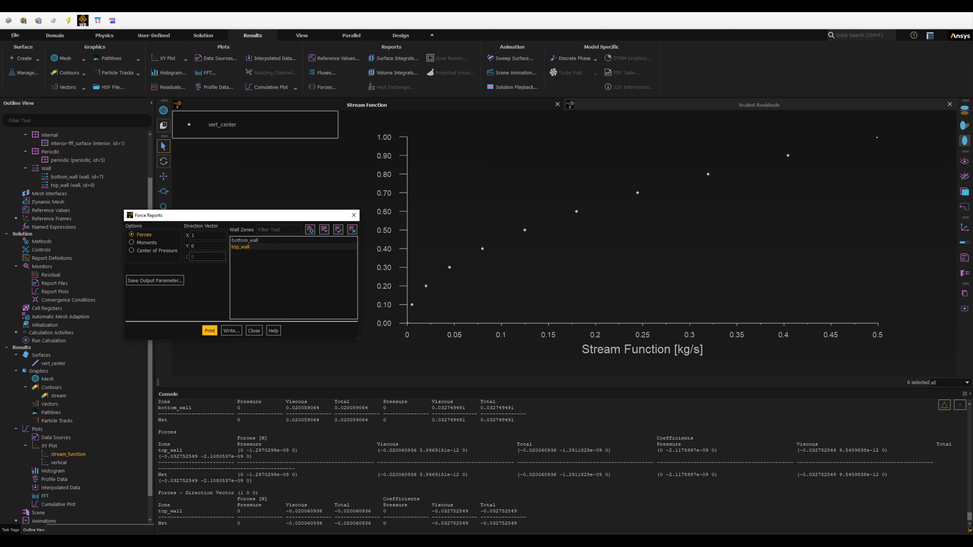
pyautogui.click(232, 330)
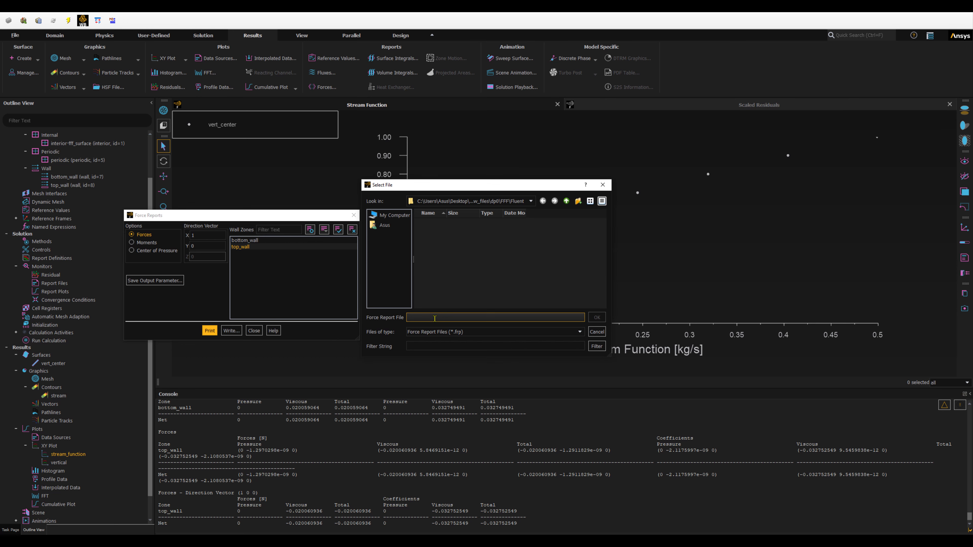
pyautogui.write('force-top')
pyautogui.click(597, 318)
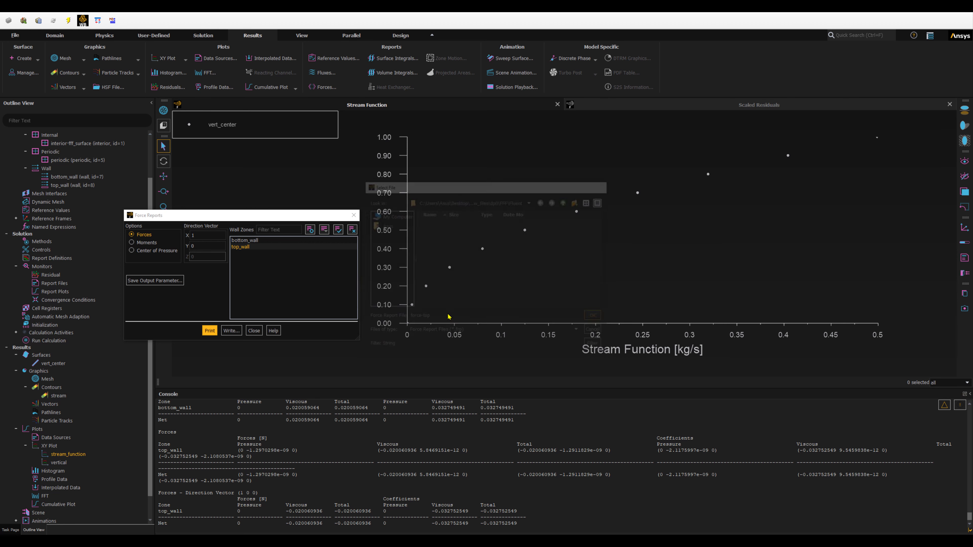
pyautogui.moveTo(448, 388); pyautogui.dragTo(448, 362)
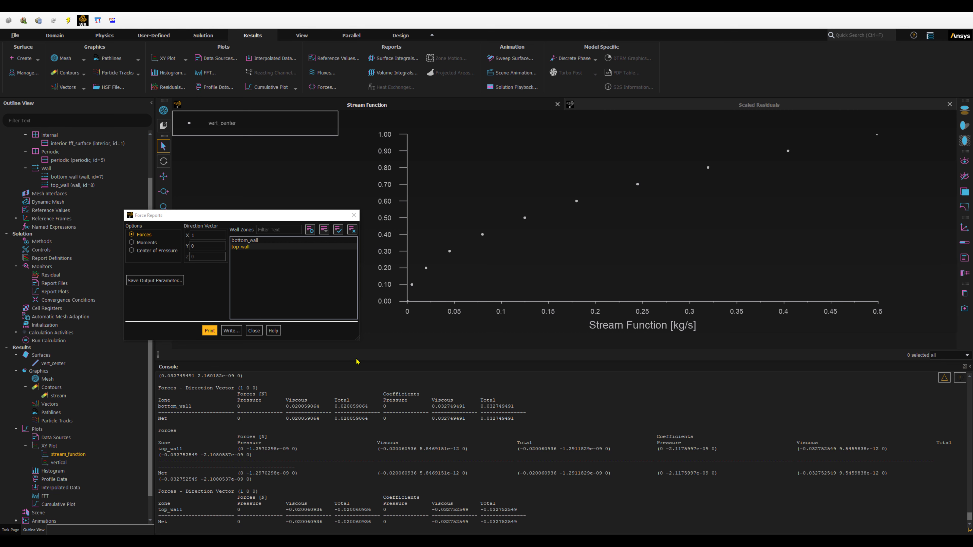
# - Close the force report setup, examine both walls' force reports in an enlarged console, and shrink the console again
pyautogui.moveTo(356, 361); pyautogui.dragTo(366, 470)
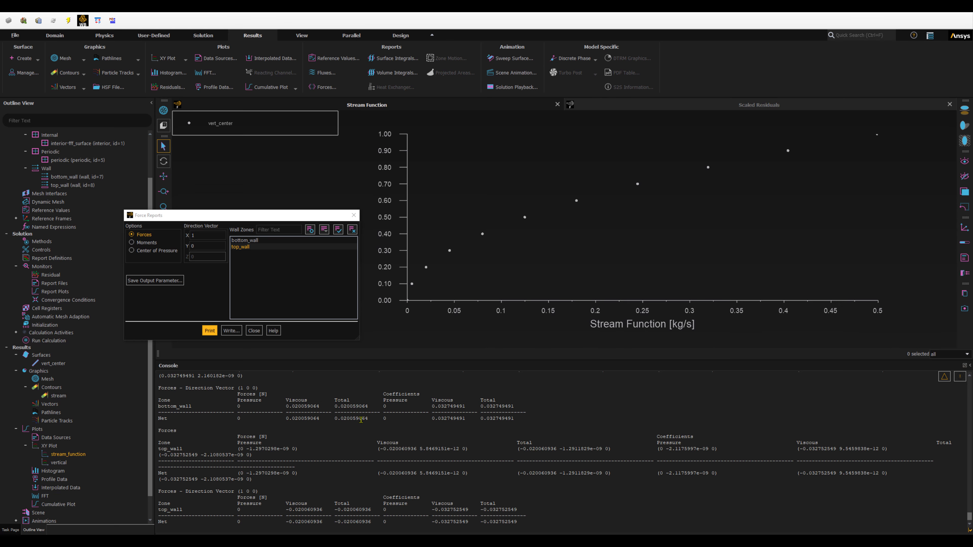
pyautogui.click(253, 330)
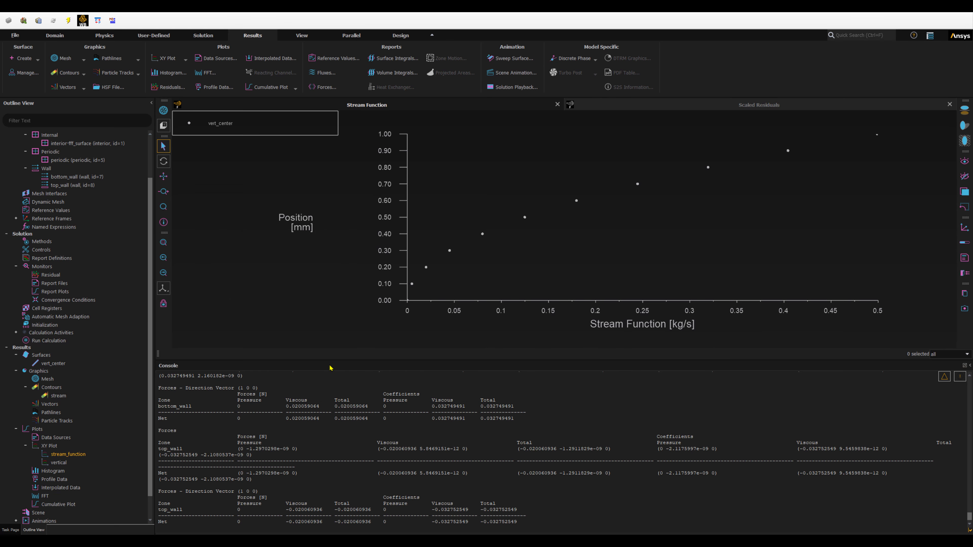
pyautogui.moveTo(331, 350); pyautogui.dragTo(336, 276)
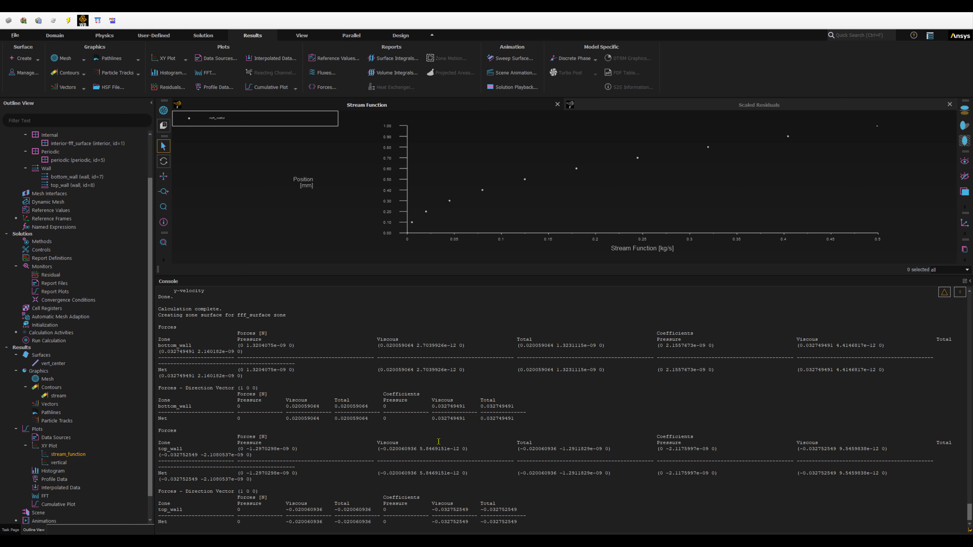
pyautogui.click(399, 476)
pyautogui.moveTo(324, 274); pyautogui.dragTo(318, 494)
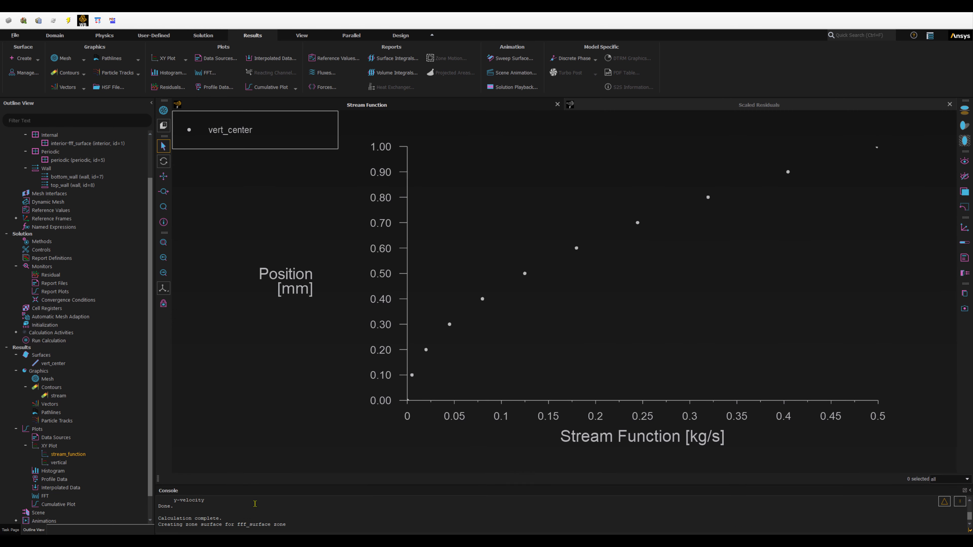
pyautogui.scroll(-6, 234, 521)
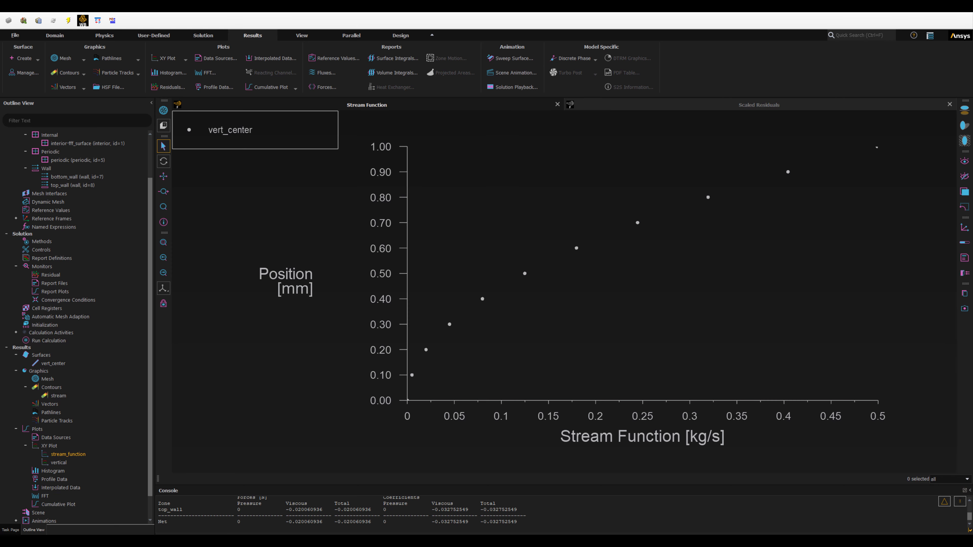
# - Switch to Workbench and save the Couette Flow project
pyautogui.hotkey('alt', 'Tab')
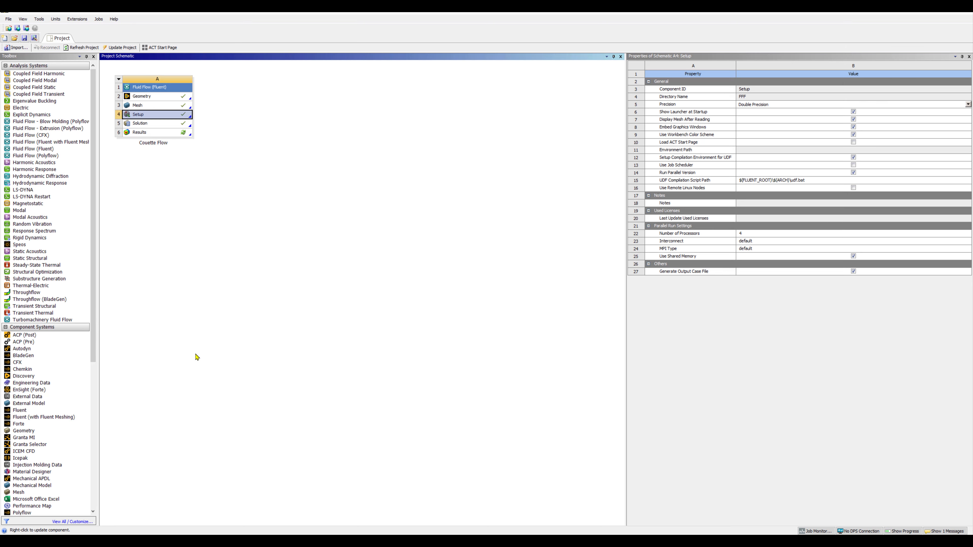
pyautogui.click(24, 38)
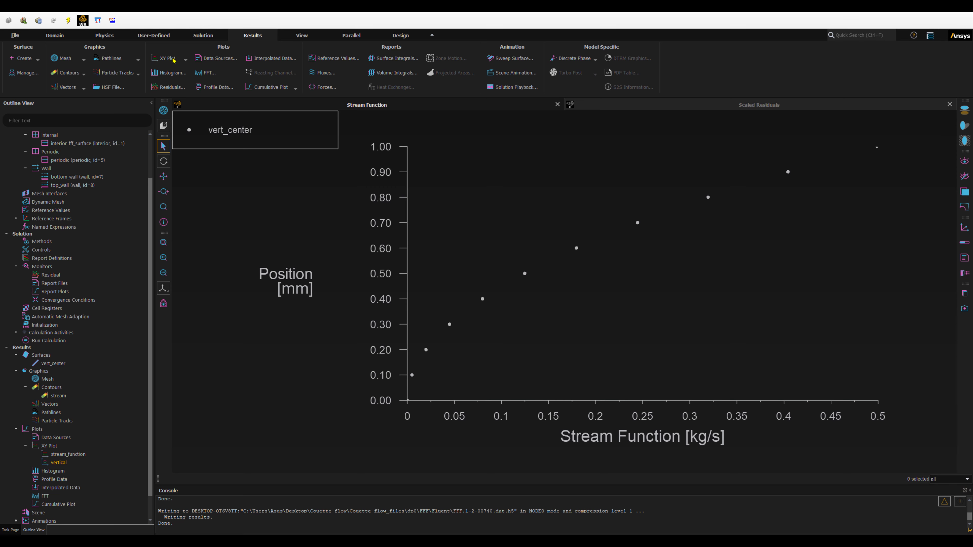
# - Create a new XY plot named x-velocity
pyautogui.click(185, 59)
pyautogui.click(166, 69)
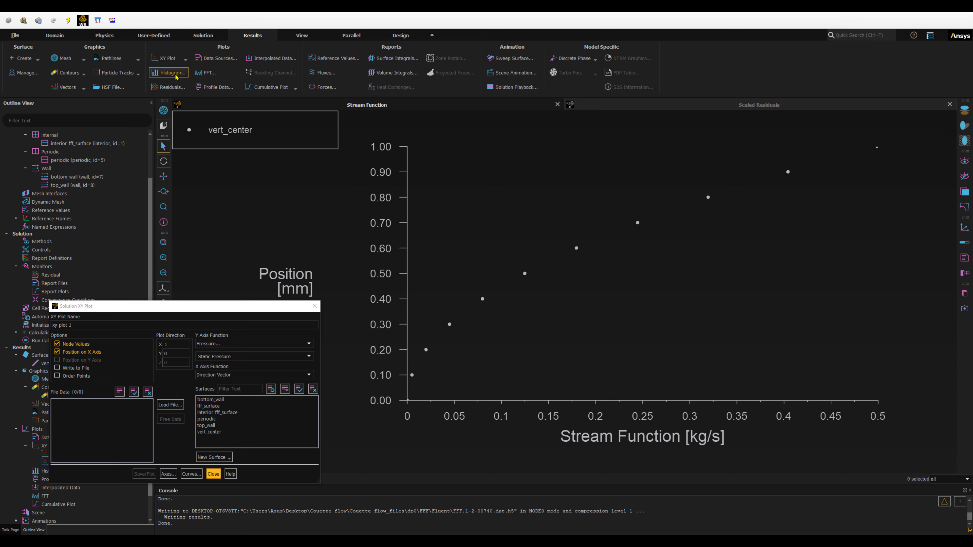
pyautogui.moveTo(204, 307); pyautogui.dragTo(264, 231)
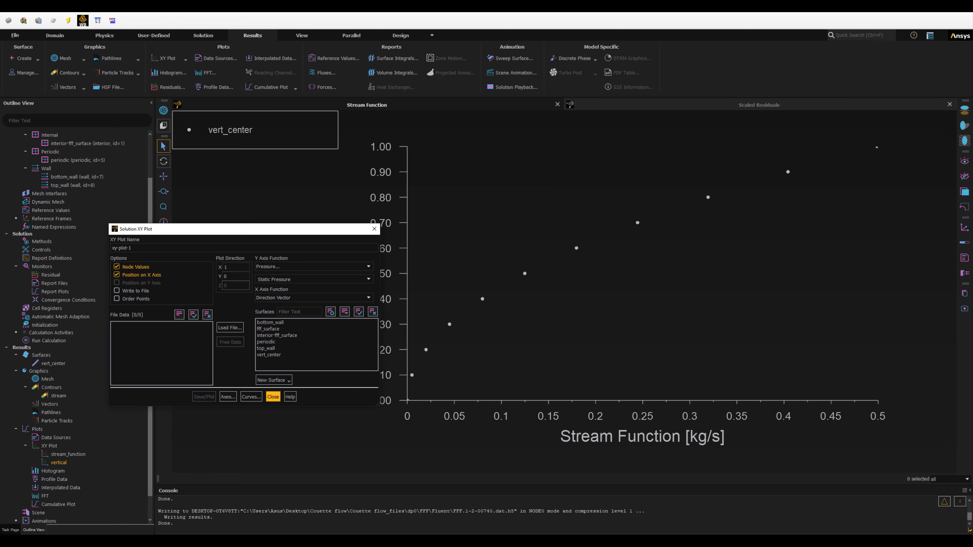
pyautogui.moveTo(156, 249); pyautogui.dragTo(97, 248)
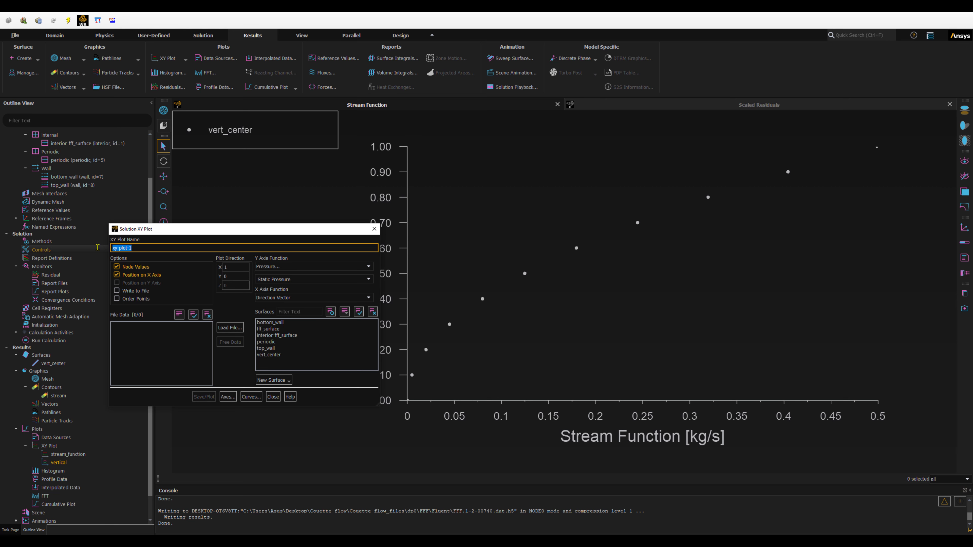
pyautogui.write('x-velocity')
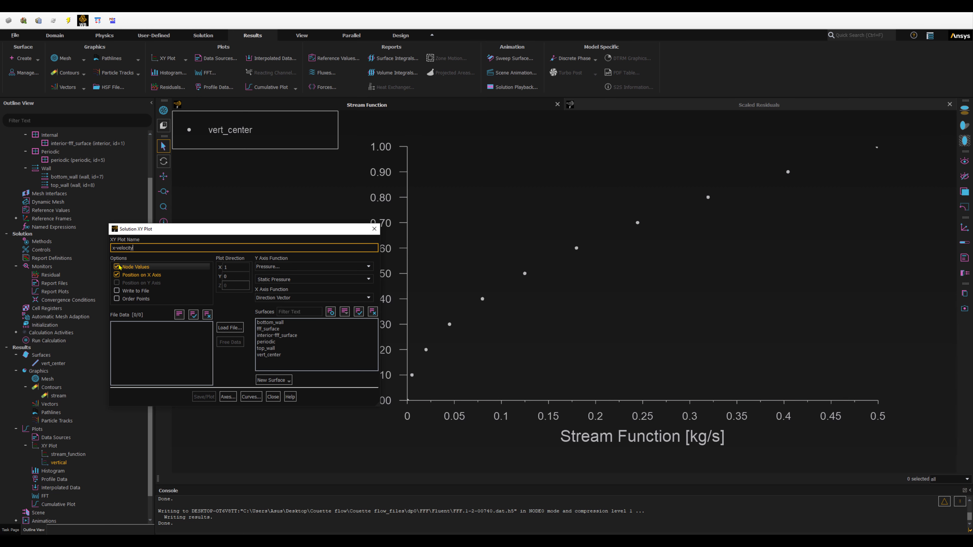
# - Put position on the Y axis instead of the X axis, with plot direction X 0, Y 1
pyautogui.click(117, 275)
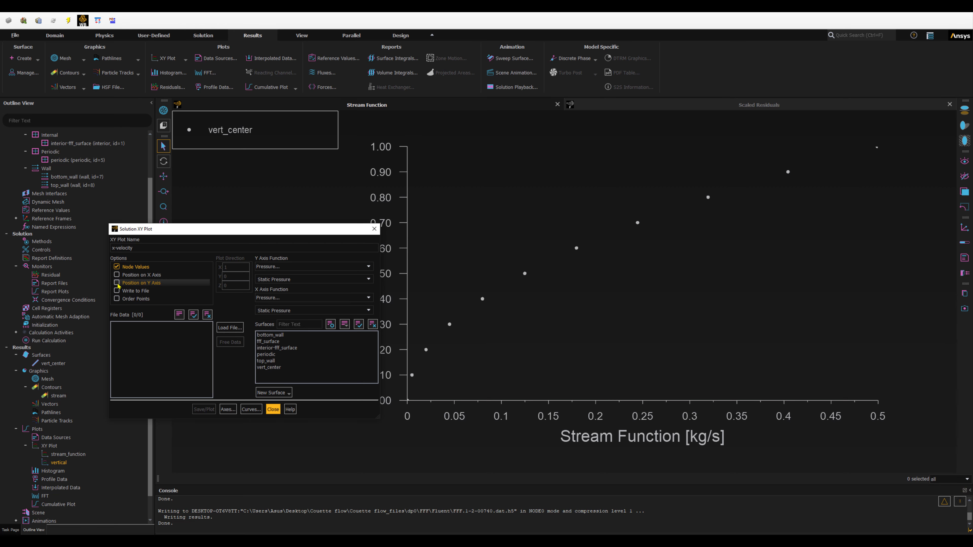
pyautogui.click(117, 283)
pyautogui.doubleClick(234, 267)
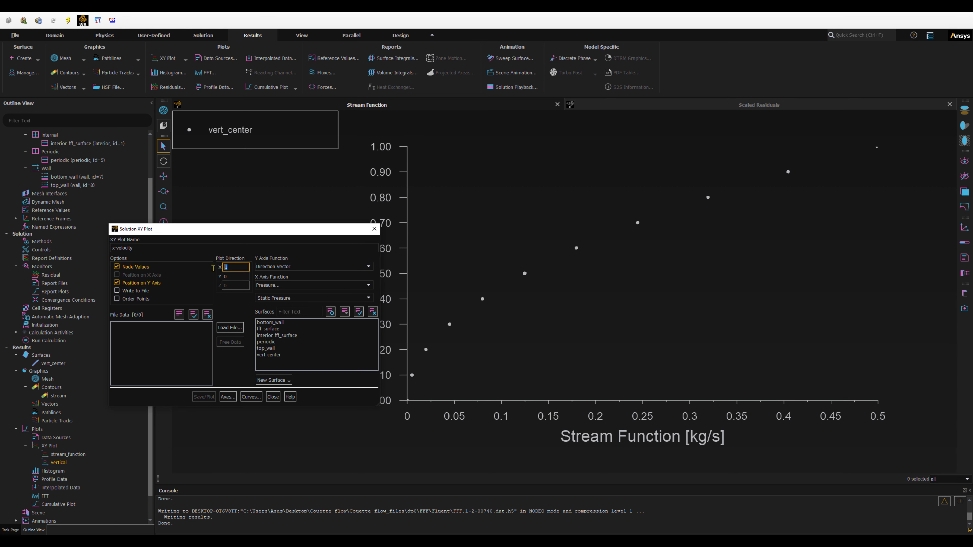
pyautogui.write('0')
pyautogui.press('Tab')
pyautogui.write('1')
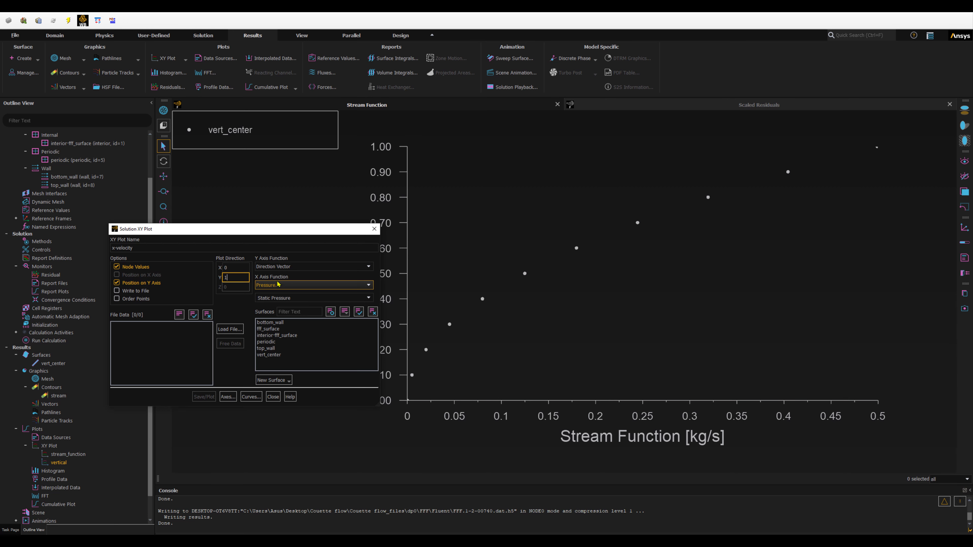
# - Set the X axis function to Velocity, X Velocity, and plot it on the vert_center surface
pyautogui.click(278, 284)
pyautogui.click(291, 305)
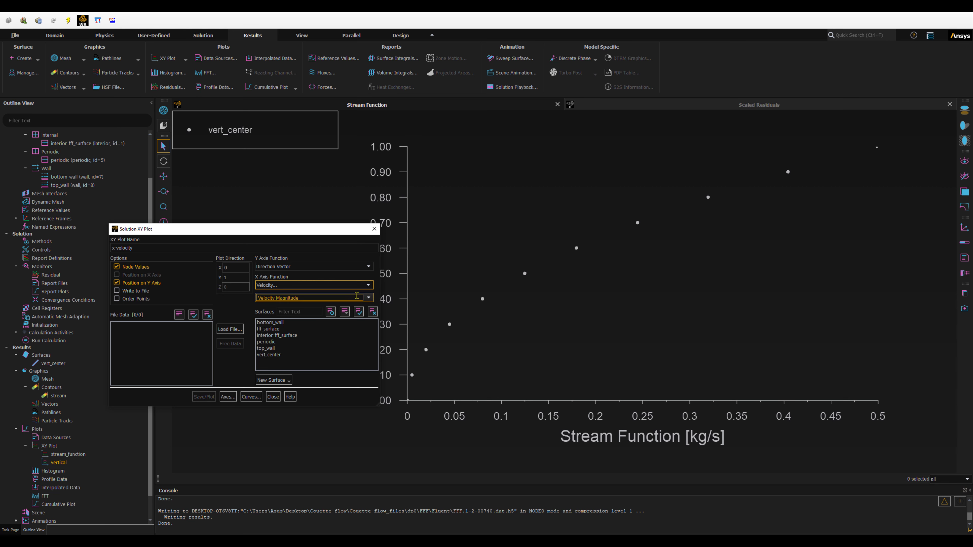
pyautogui.click(356, 297)
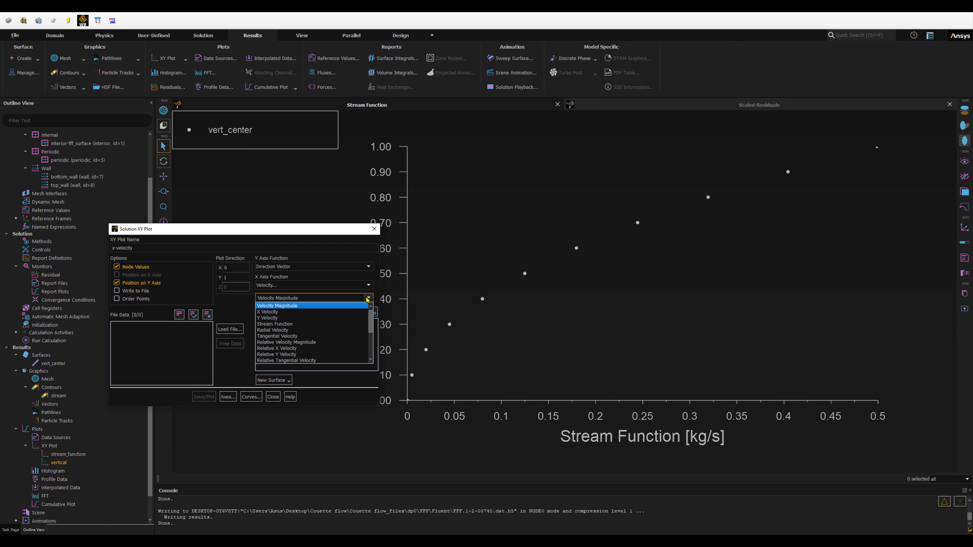
pyautogui.click(275, 313)
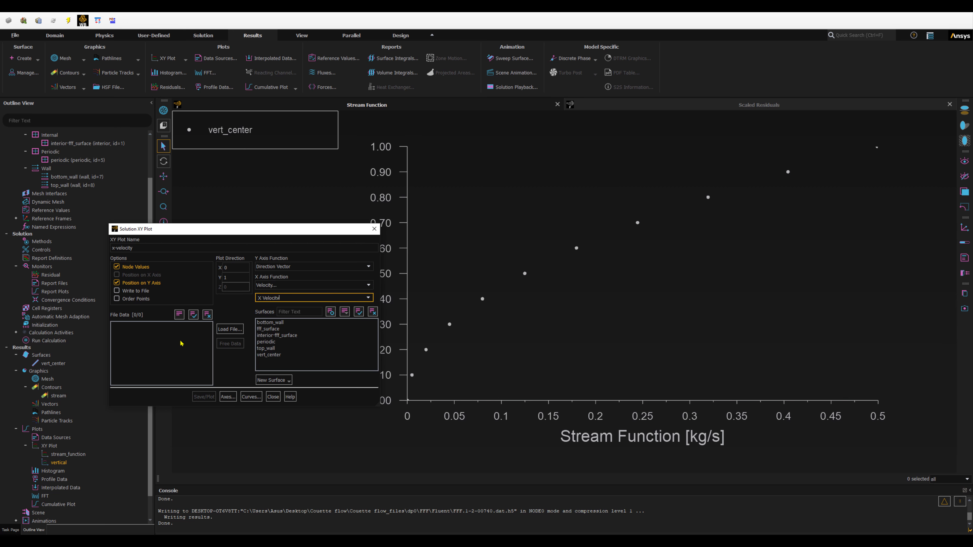
pyautogui.click(269, 355)
pyautogui.click(269, 356)
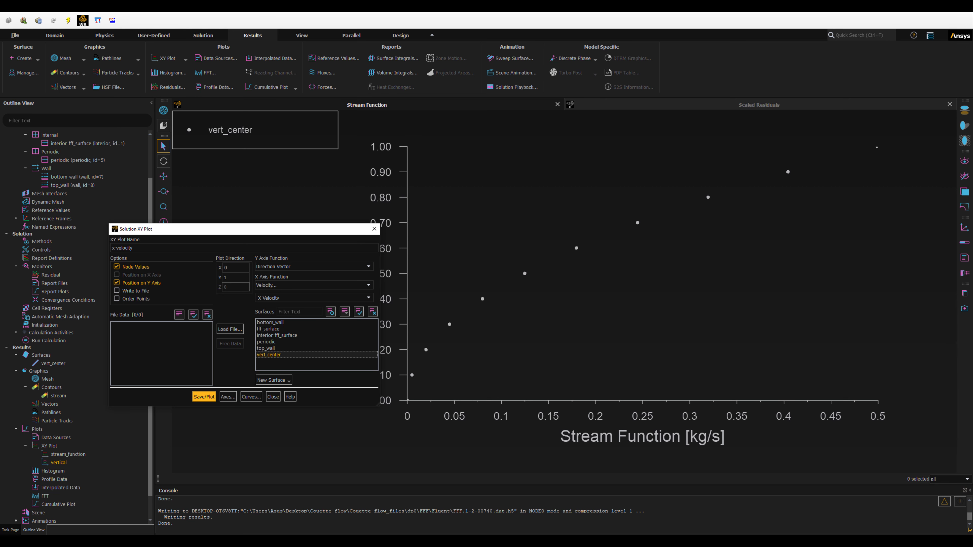
pyautogui.click(202, 397)
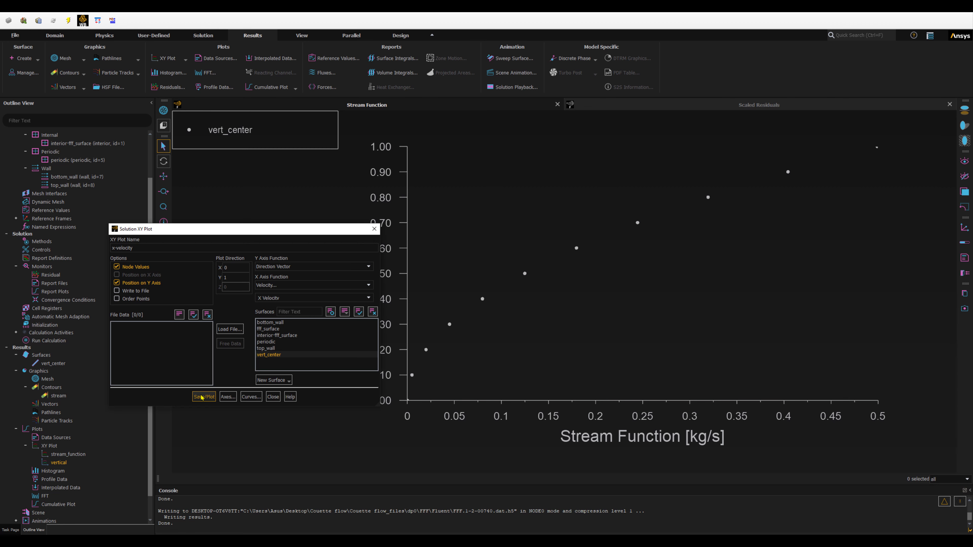
pyautogui.moveTo(300, 236); pyautogui.dragTo(229, 213)
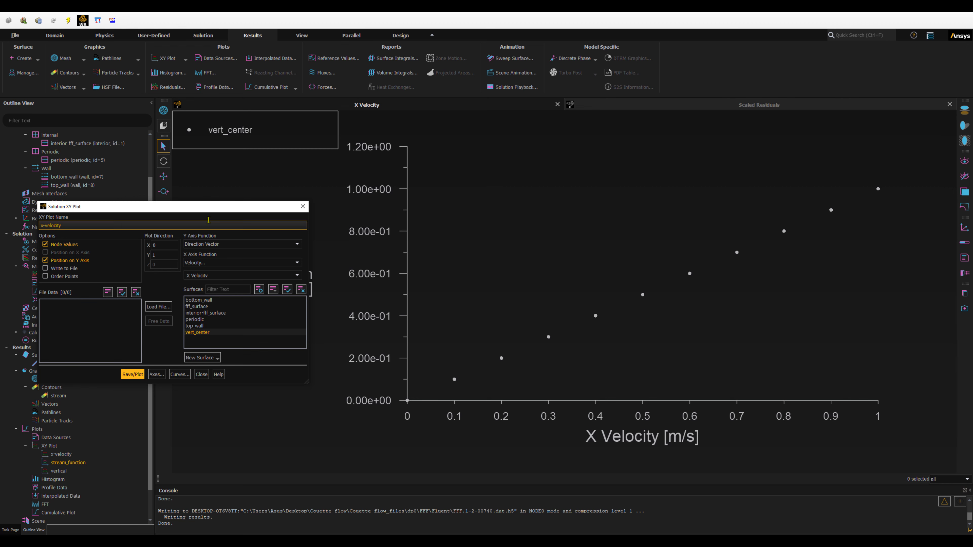
pyautogui.moveTo(213, 210); pyautogui.dragTo(234, 229)
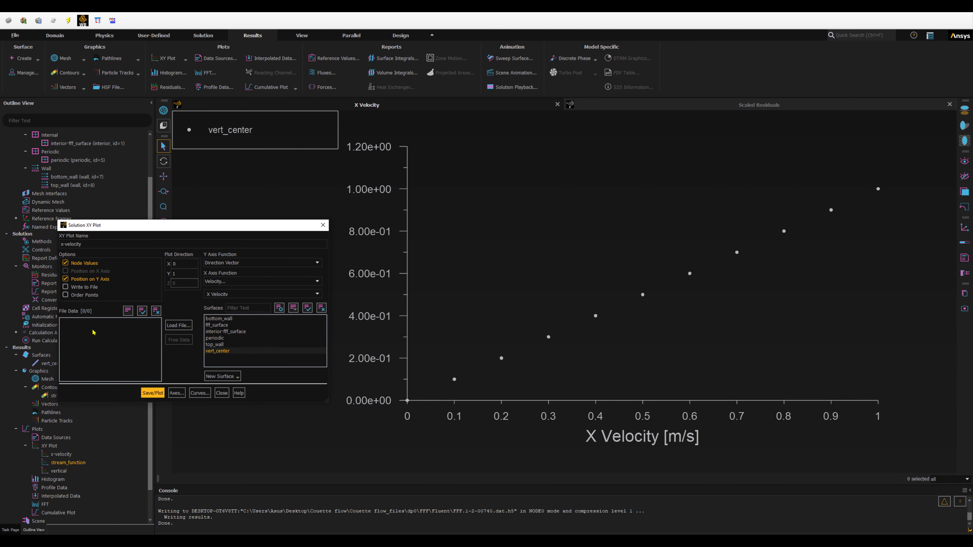
# - Write the x-velocity plot data to x-velocity.xy, switch Write to File back off, and close the plot setup
pyautogui.click(66, 287)
pyautogui.click(152, 393)
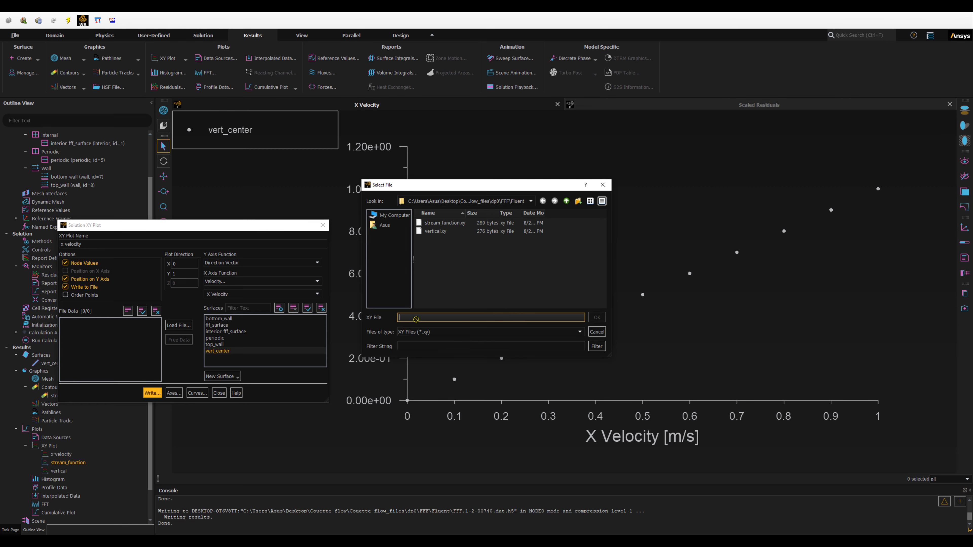
pyautogui.write('x-velocity.xy')
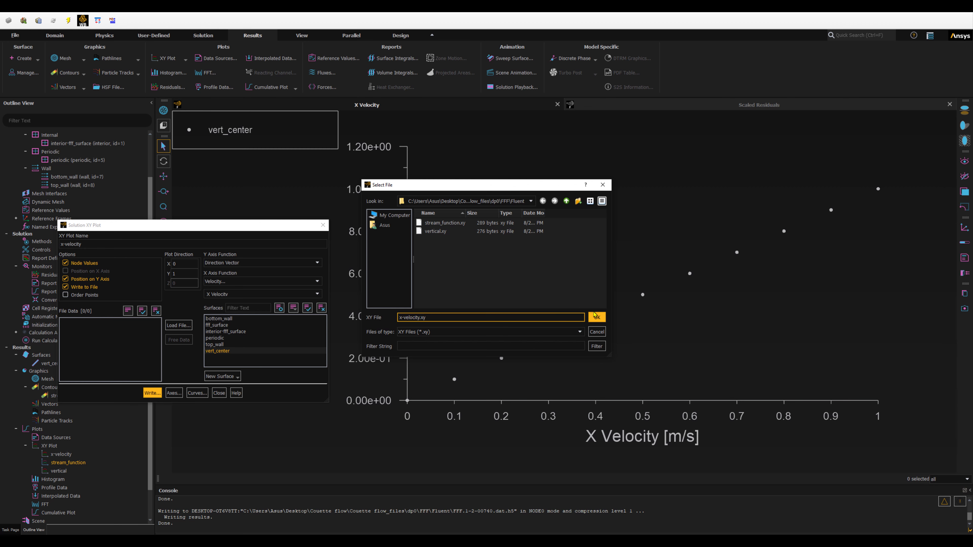
pyautogui.click(597, 317)
pyautogui.click(65, 287)
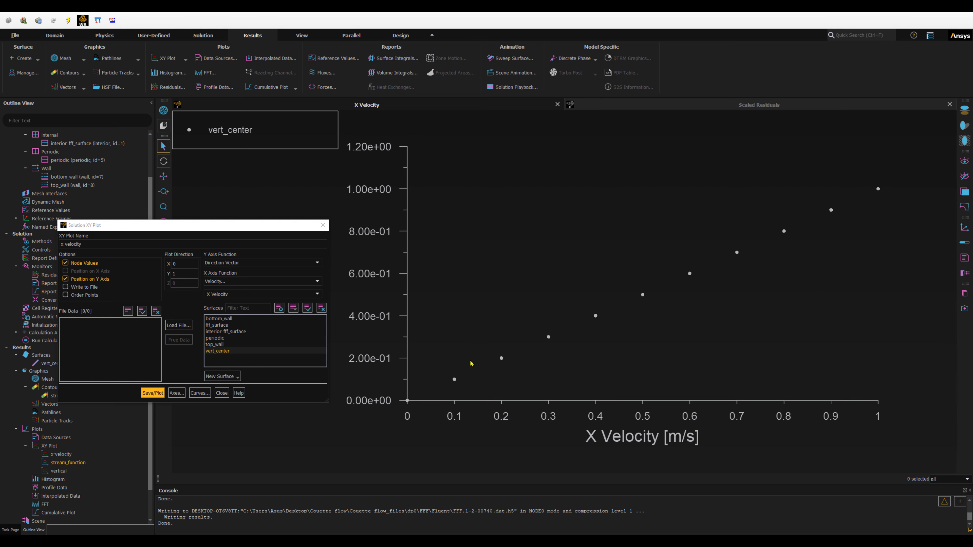
pyautogui.click(222, 393)
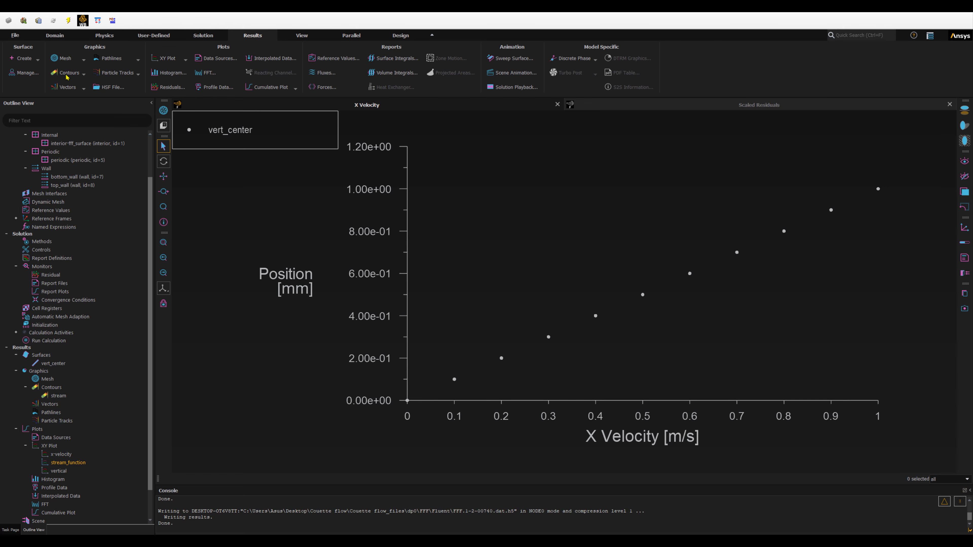
# - Expand the Models branch of the setup outline and enable the Energy Equation
pyautogui.click(203, 36)
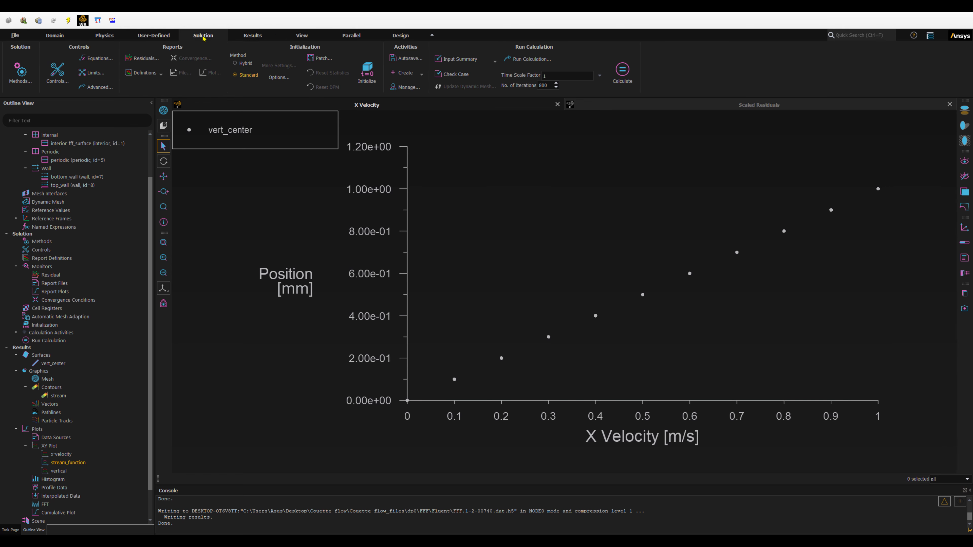
pyautogui.click(102, 36)
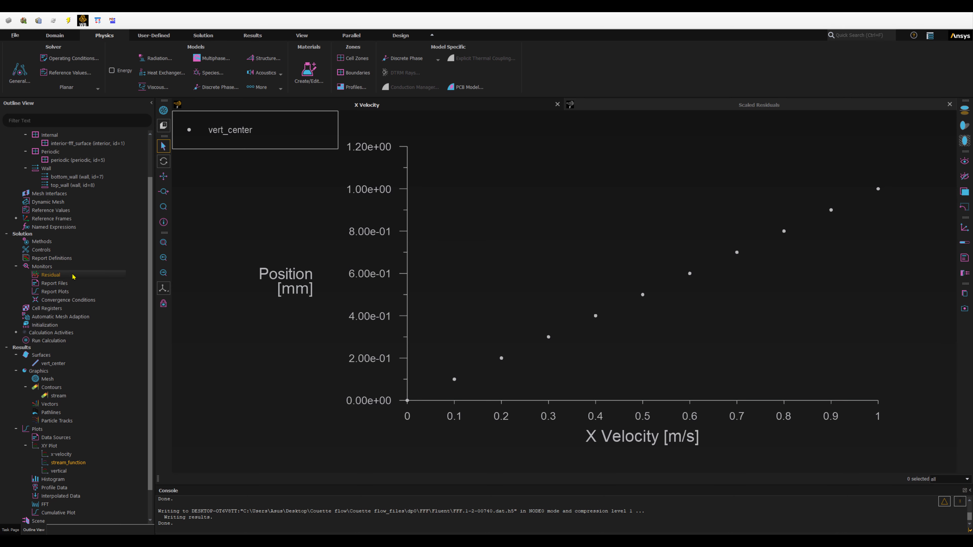
pyautogui.scroll(2, 73, 274)
pyautogui.click(16, 147)
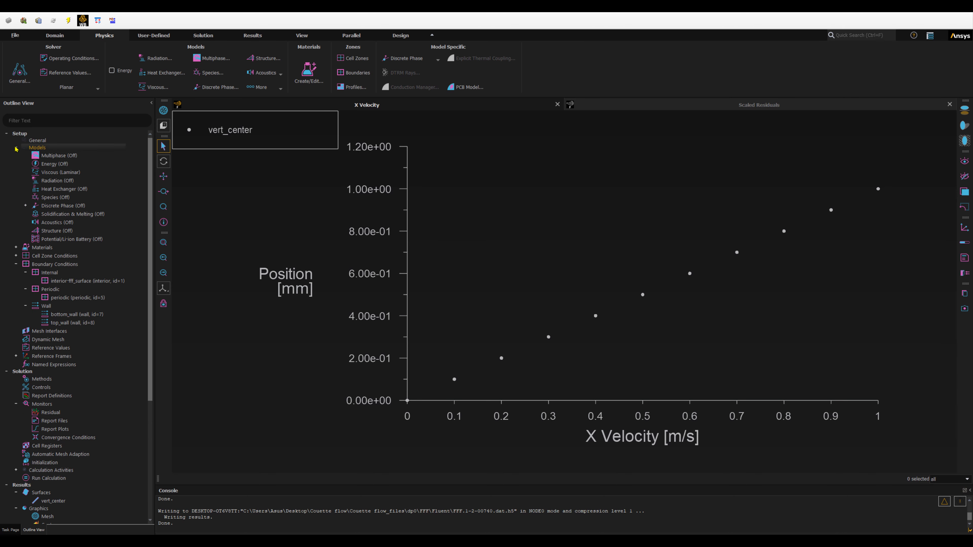
pyautogui.doubleClick(51, 164)
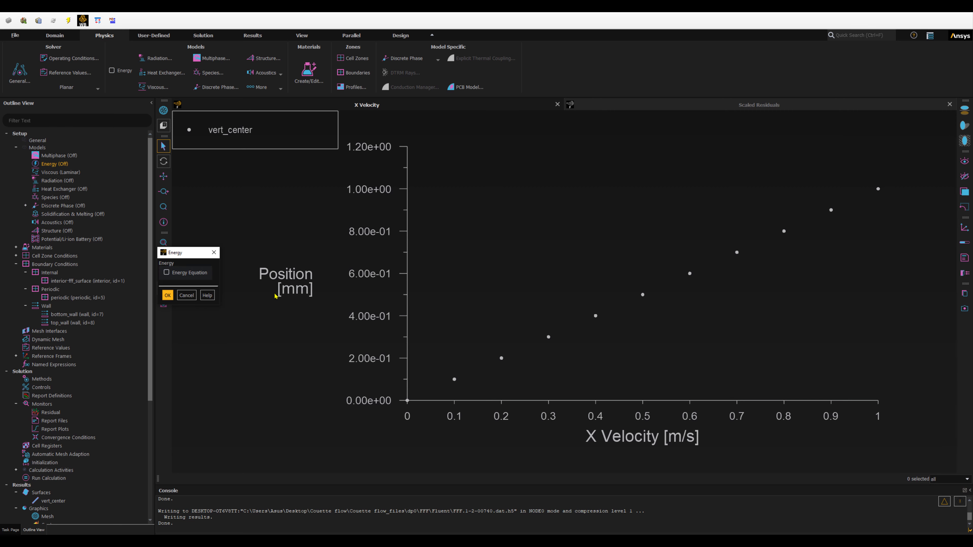
pyautogui.click(166, 273)
pyautogui.click(167, 296)
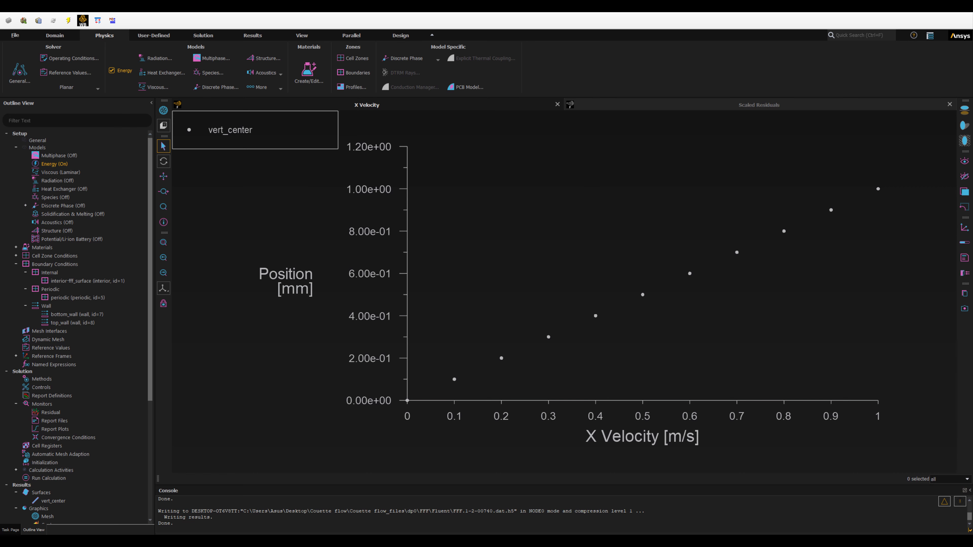
# - Enable Viscous Heating for the laminar viscous model, keeping the energy equation on
pyautogui.doubleClick(58, 173)
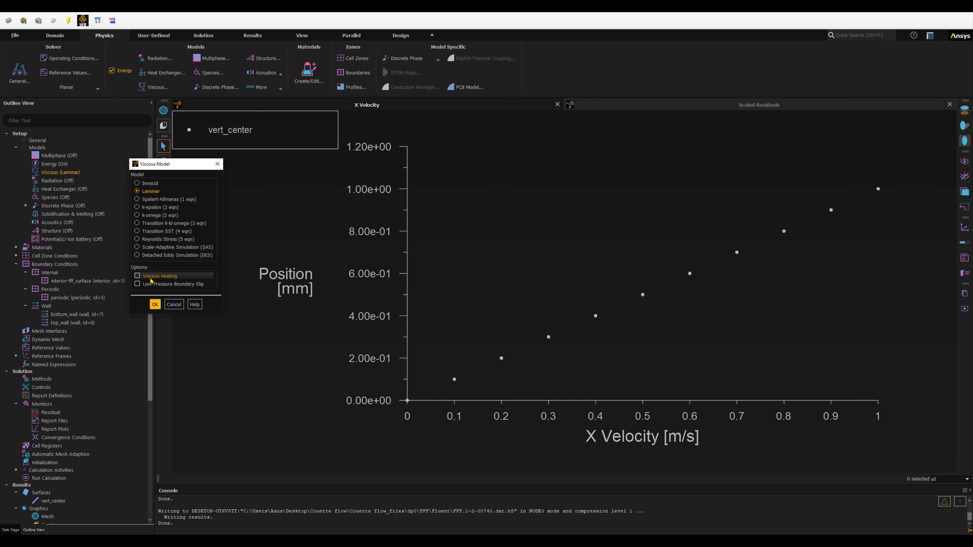
pyautogui.click(112, 72)
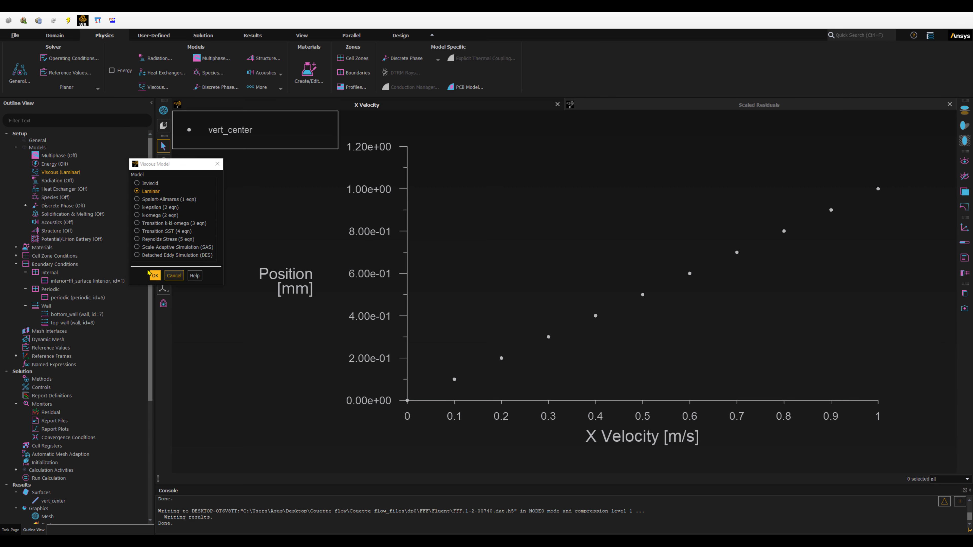
pyautogui.click(112, 71)
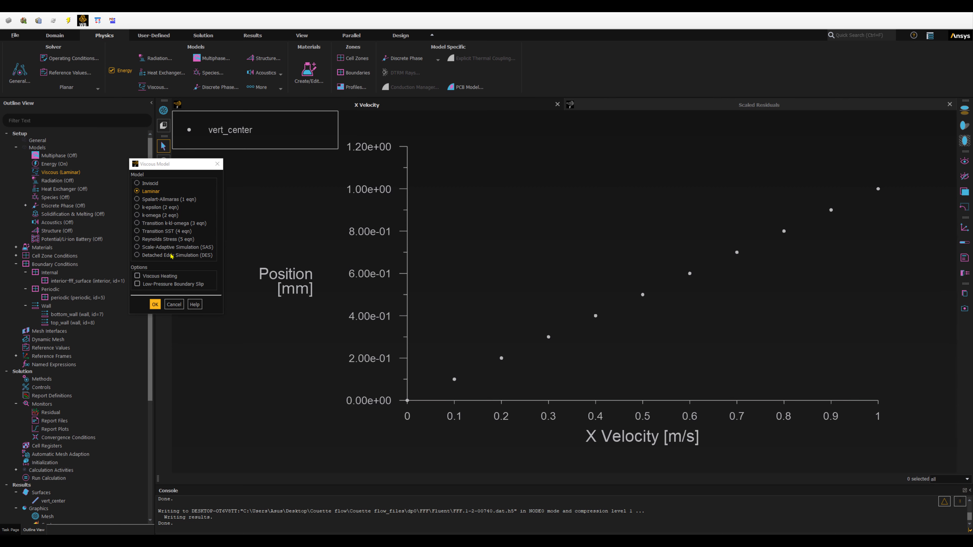
pyautogui.click(137, 276)
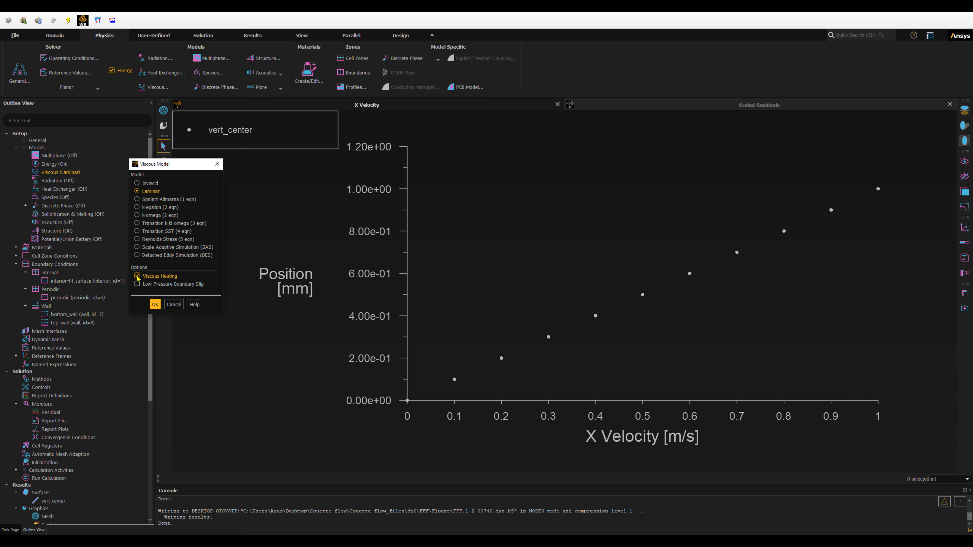
pyautogui.click(155, 305)
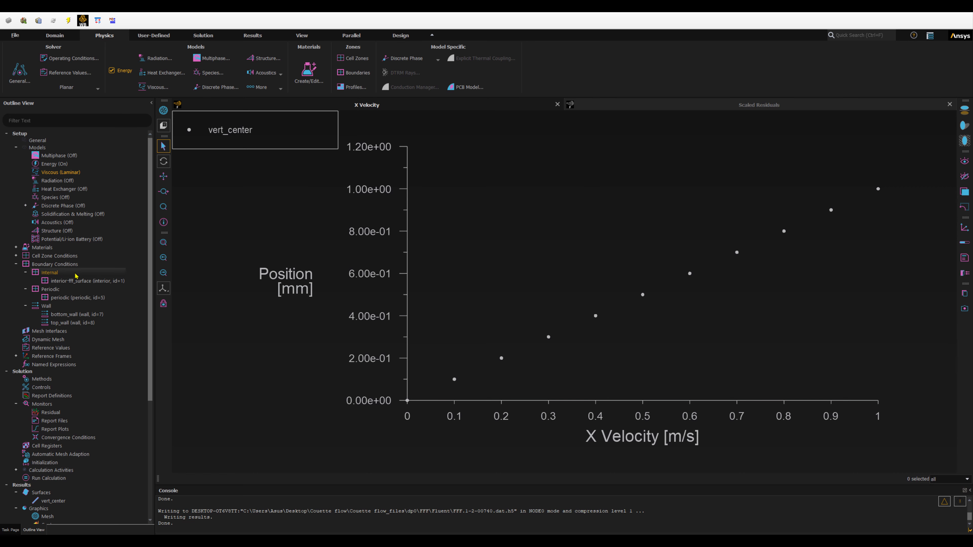
# - Set the thermal condition of bottom_wall to a fixed Temperature of 300 K and apply it
pyautogui.click(17, 147)
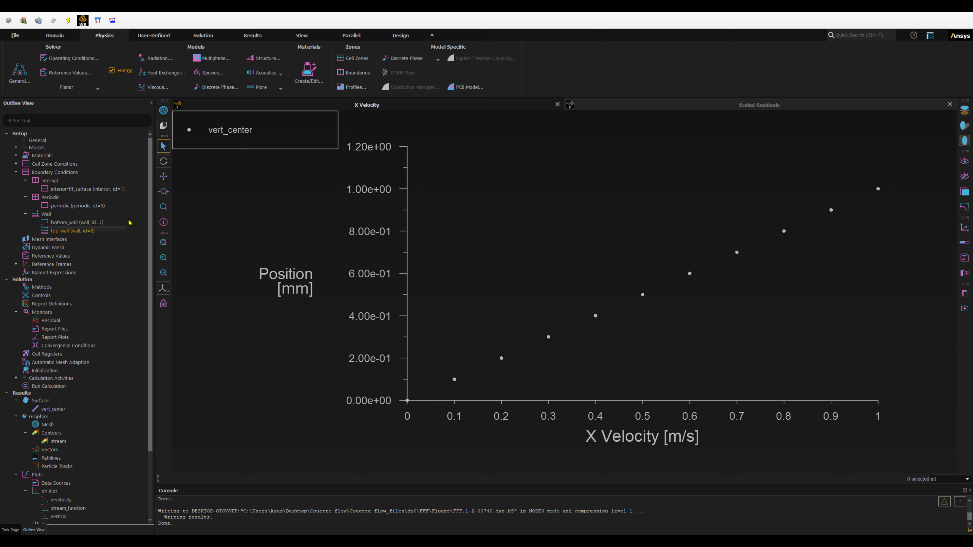
pyautogui.click(54, 224)
pyautogui.doubleClick(53, 225)
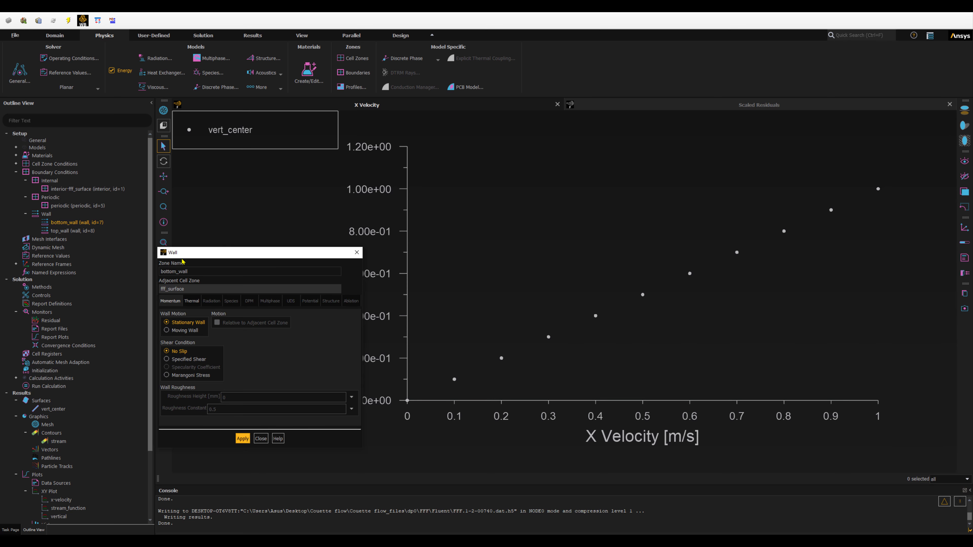
pyautogui.click(191, 301)
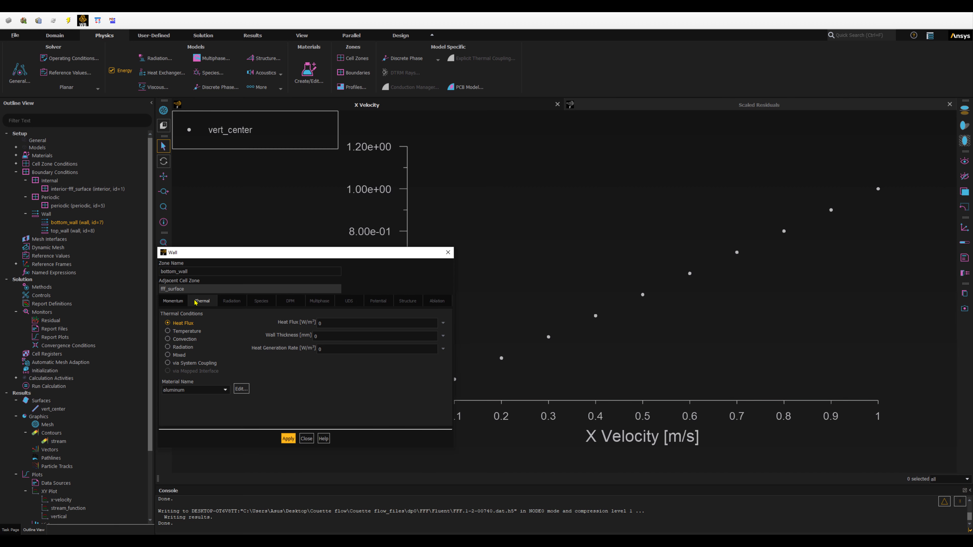
pyautogui.click(167, 332)
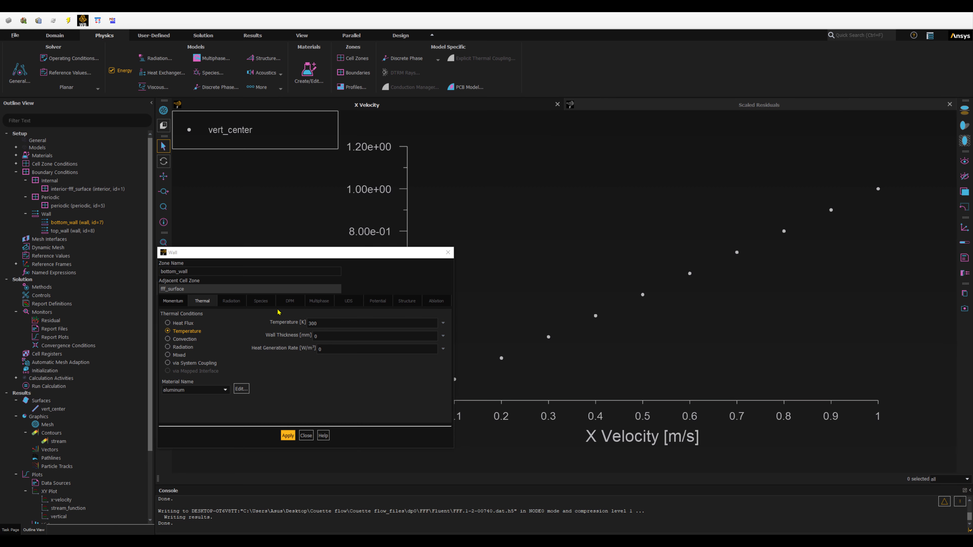
pyautogui.click(315, 324)
pyautogui.click(287, 436)
pyautogui.click(306, 435)
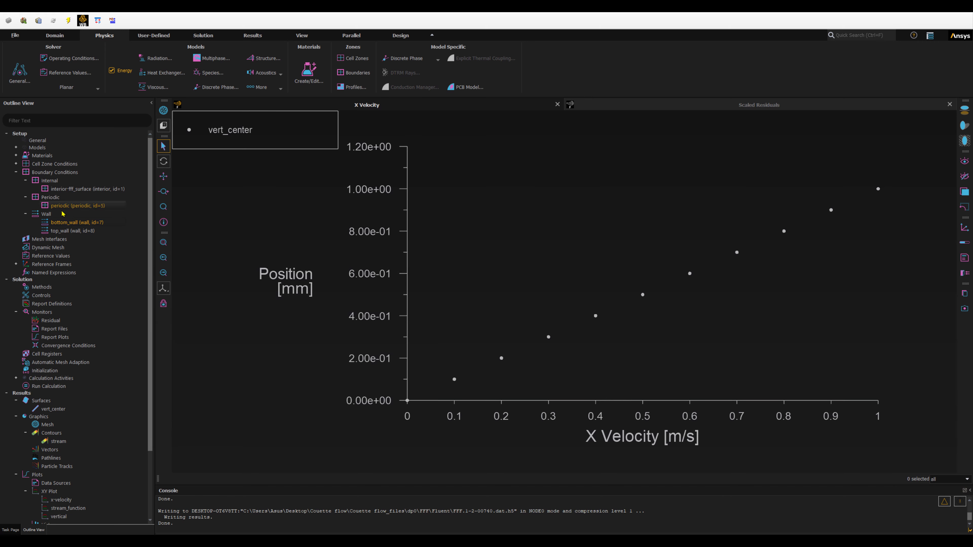
# - Set the top_wall speed to 1 m/s and its thermal condition to a fixed Temperature of 300 K, and apply
pyautogui.doubleClick(74, 231)
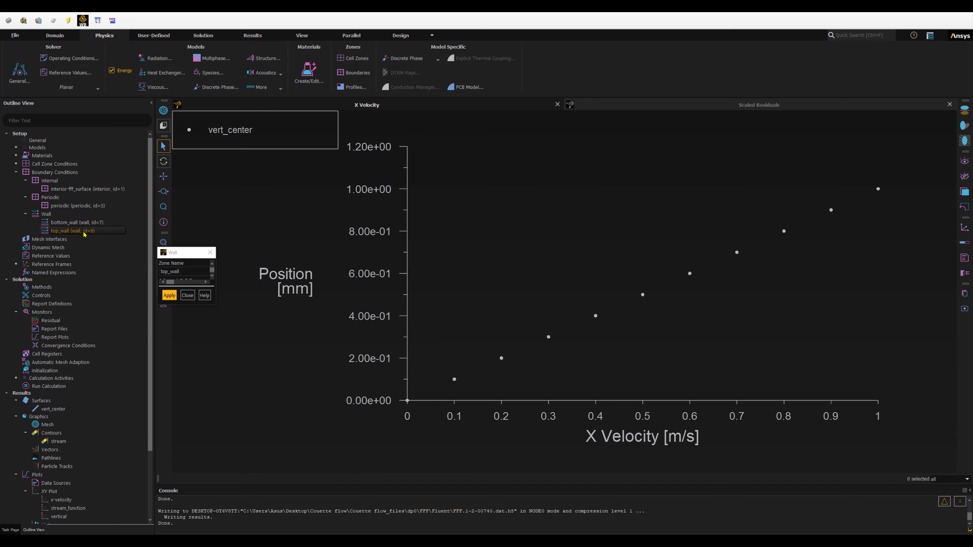
pyautogui.click(324, 323)
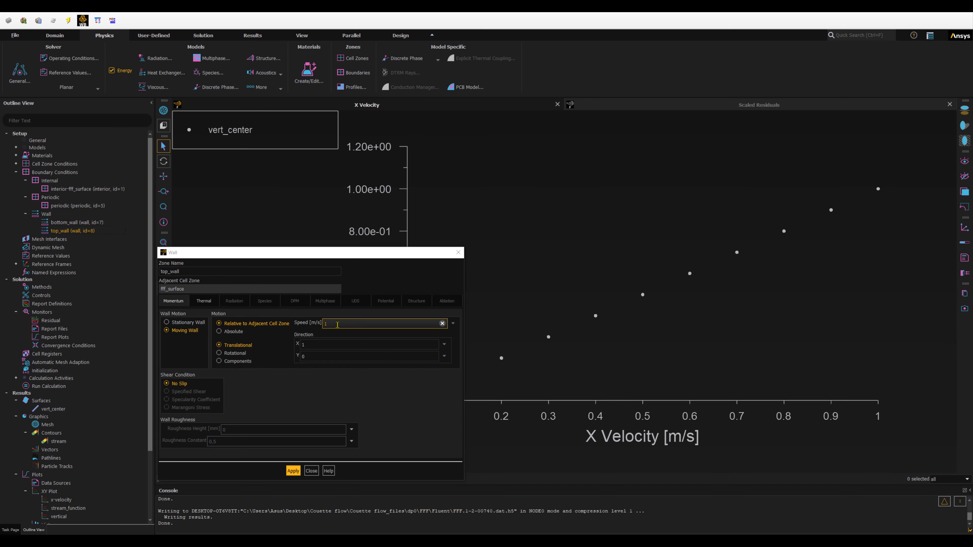
pyautogui.write('1')
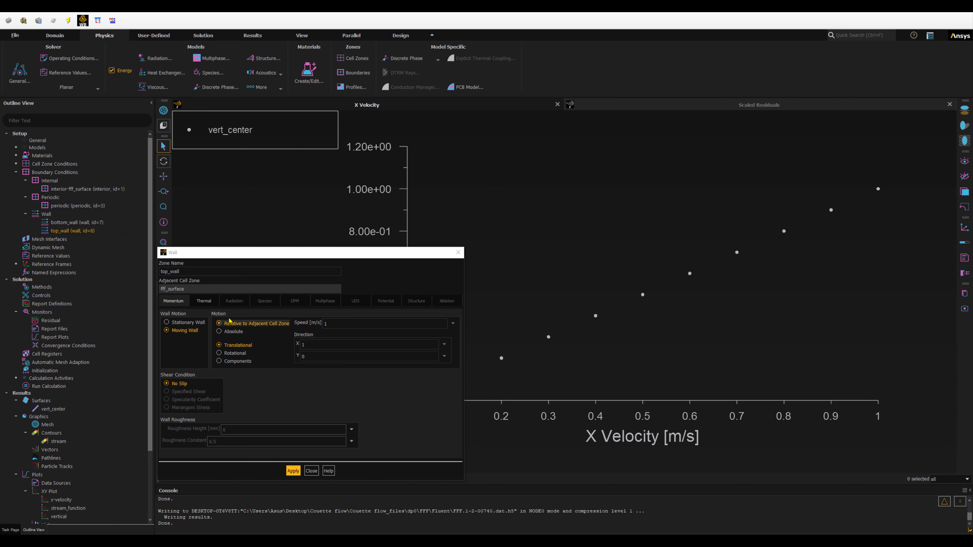
pyautogui.click(197, 302)
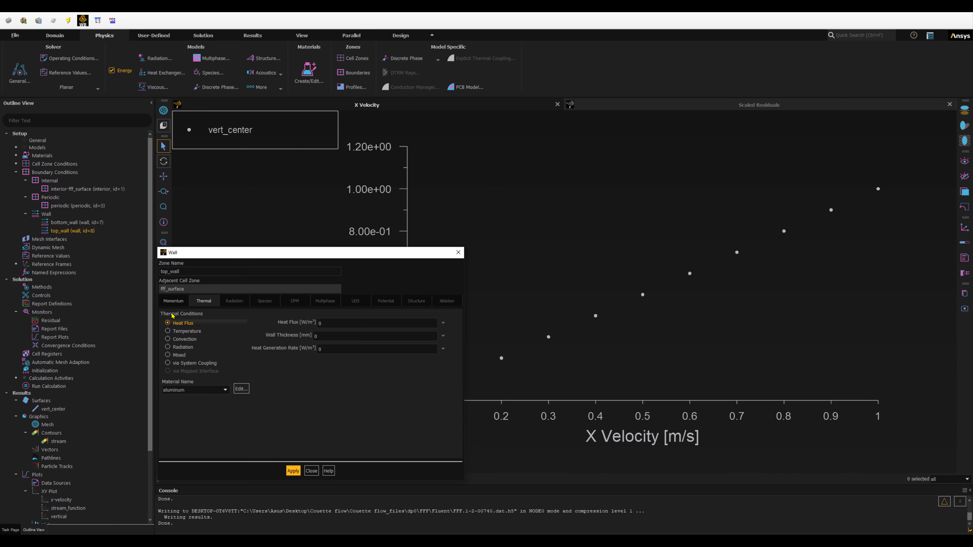
pyautogui.click(168, 332)
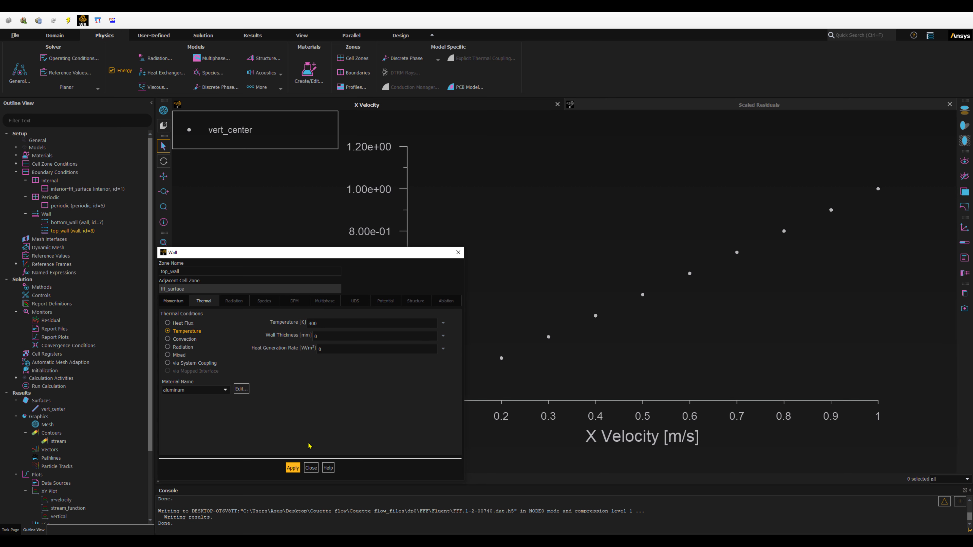
pyautogui.click(296, 470)
pyautogui.click(309, 469)
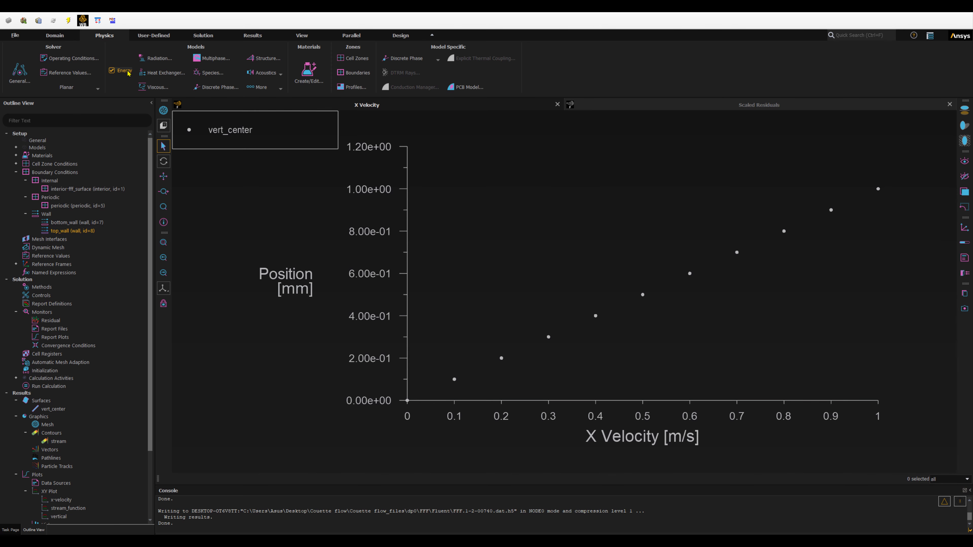
# - Turn off the convergence check for the continuity, x-velocity, y-velocity and energy residuals
pyautogui.click(49, 324)
pyautogui.doubleClick(49, 323)
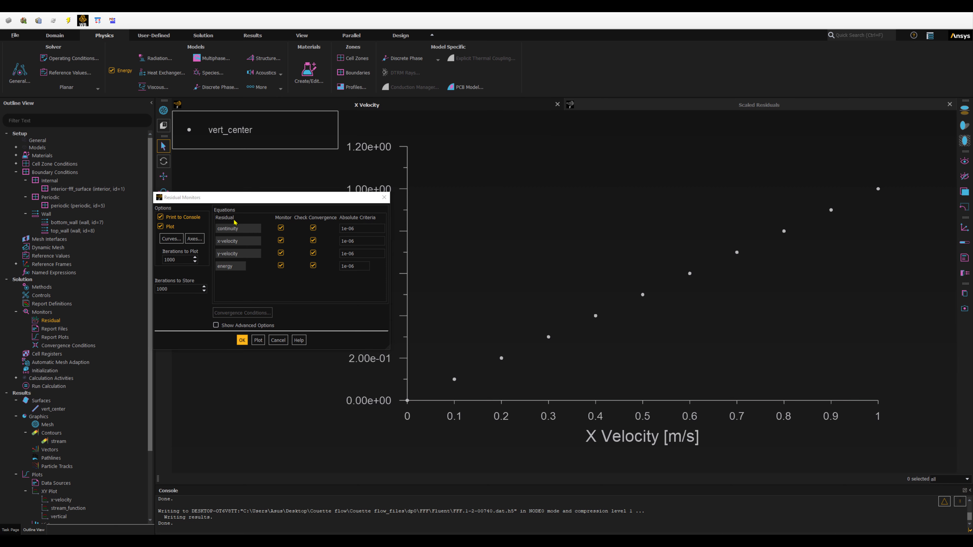
pyautogui.click(312, 227)
pyautogui.click(313, 241)
pyautogui.click(313, 253)
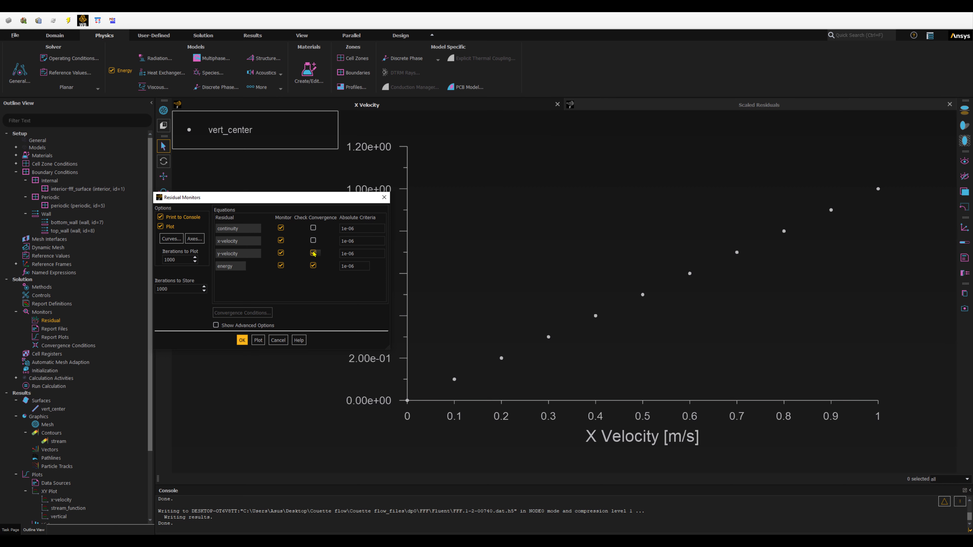
pyautogui.click(314, 265)
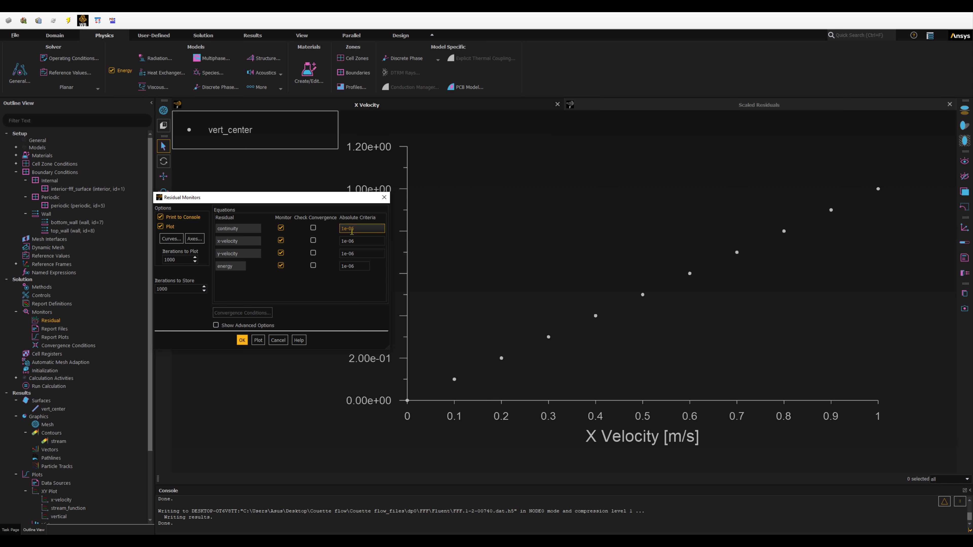
pyautogui.click(242, 341)
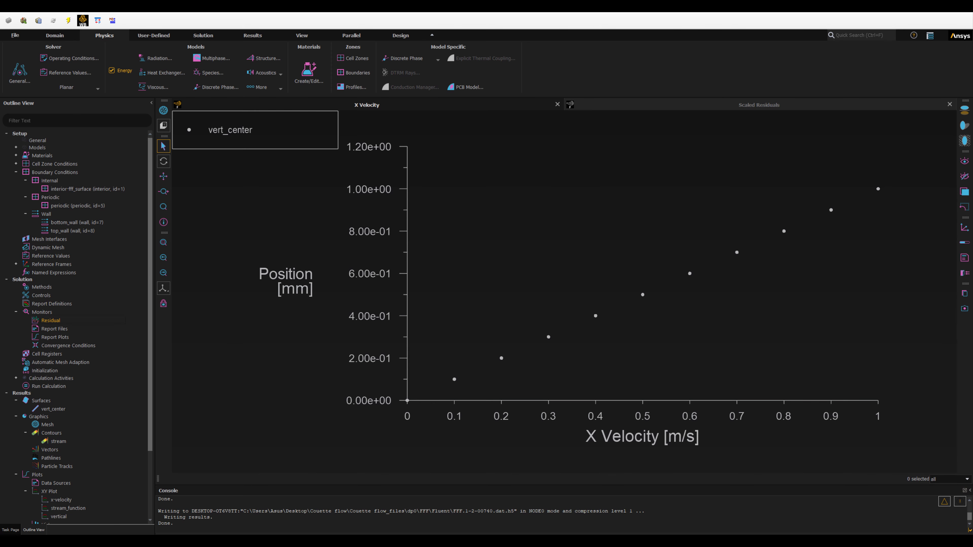
# - Run the calculation for 200 iterations, using the settings changes for current and future calculations
pyautogui.doubleClick(49, 386)
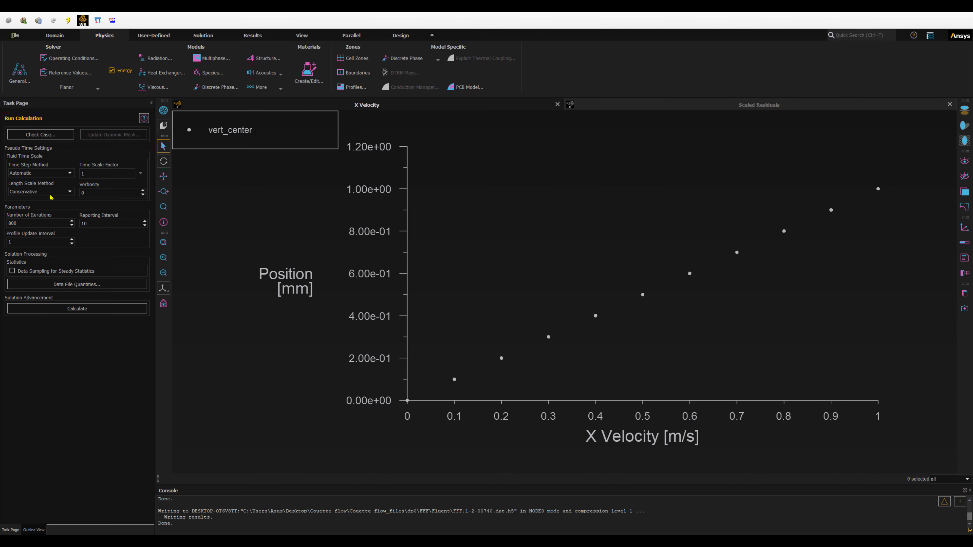
pyautogui.doubleClick(31, 222)
pyautogui.write('200')
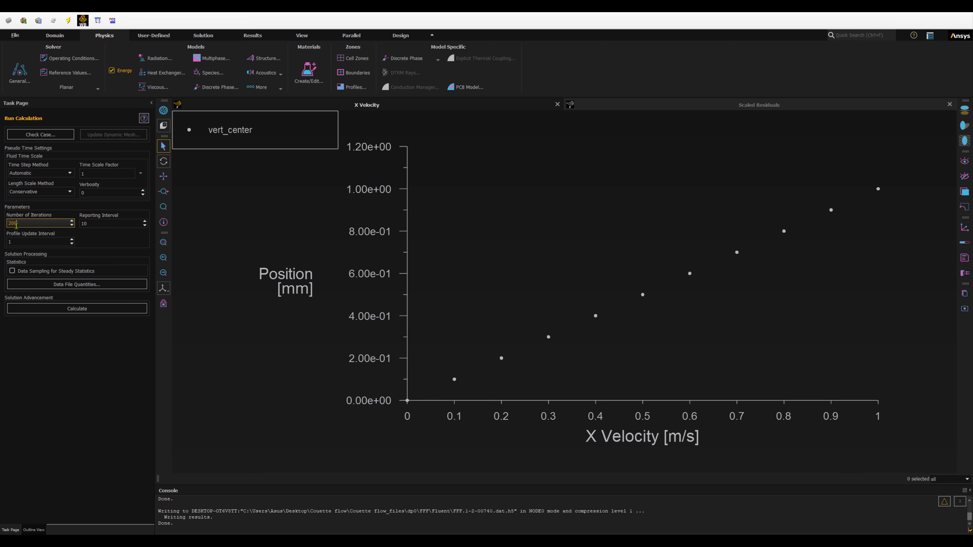
pyautogui.doubleClick(13, 224)
pyautogui.doubleClick(98, 222)
pyautogui.click(102, 312)
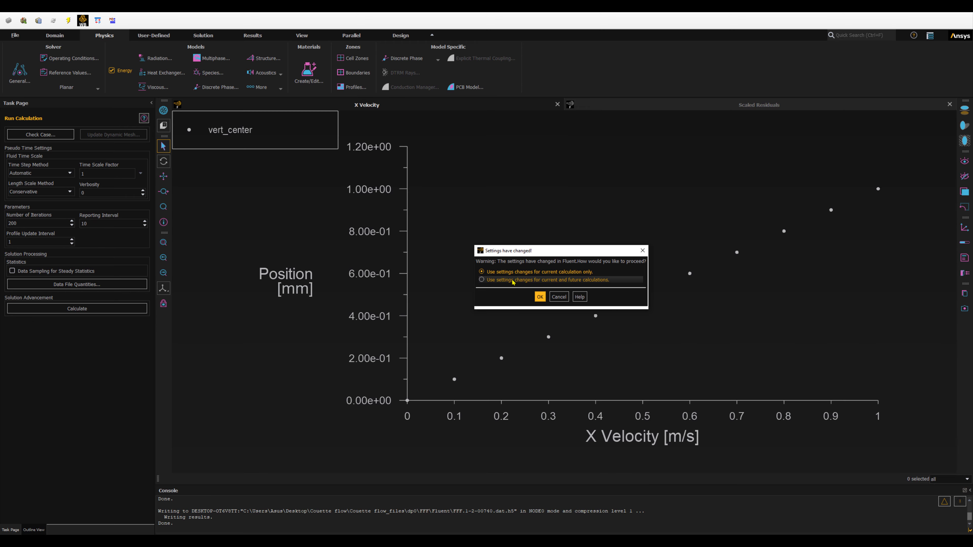
pyautogui.click(506, 280)
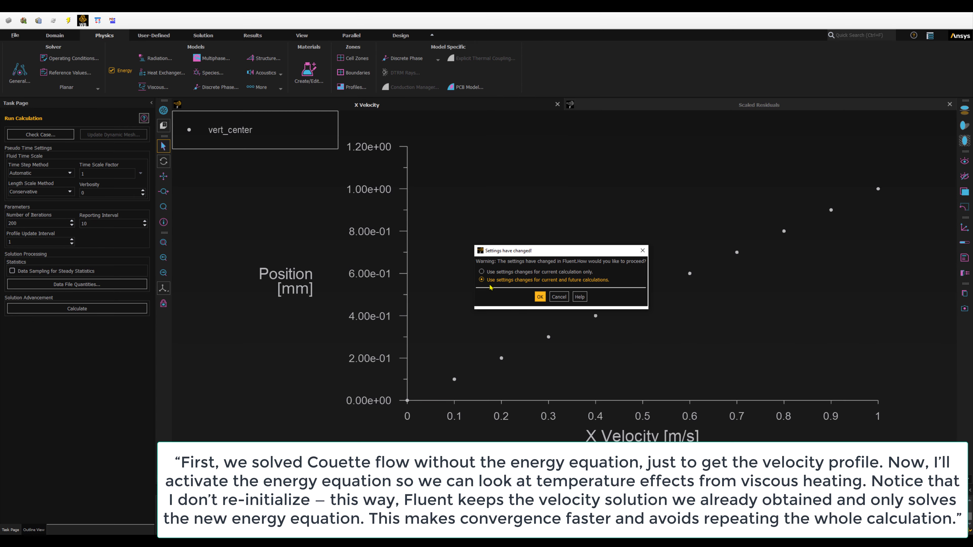
pyautogui.click(540, 297)
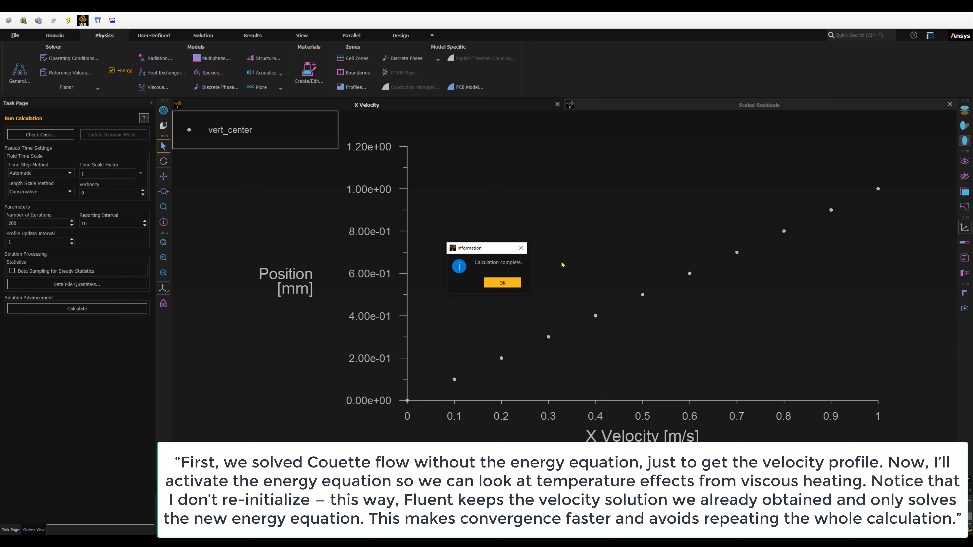
pyautogui.click(512, 284)
# - Display the scaled residuals plot and enlarge the console to examine the residuals of the last iterations
pyautogui.click(694, 110)
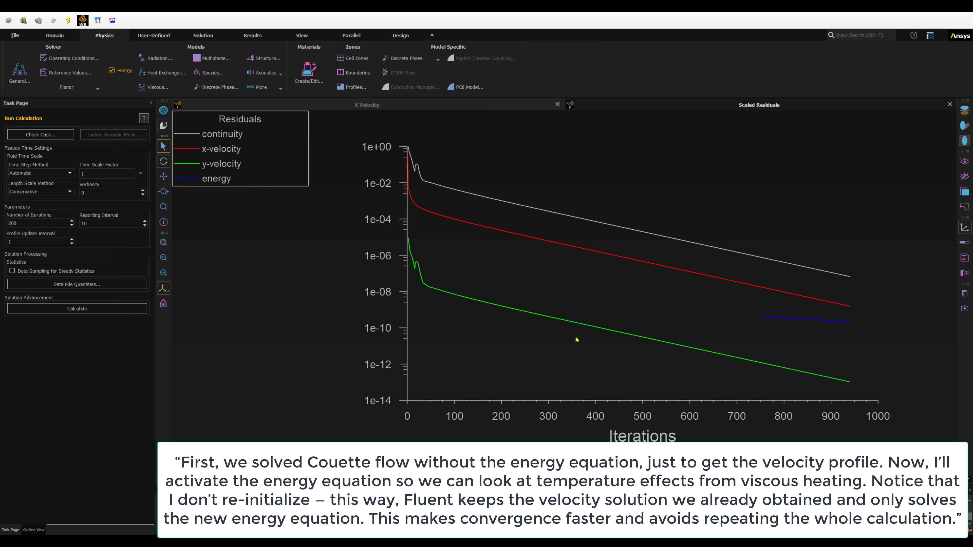
pyautogui.click(552, 268)
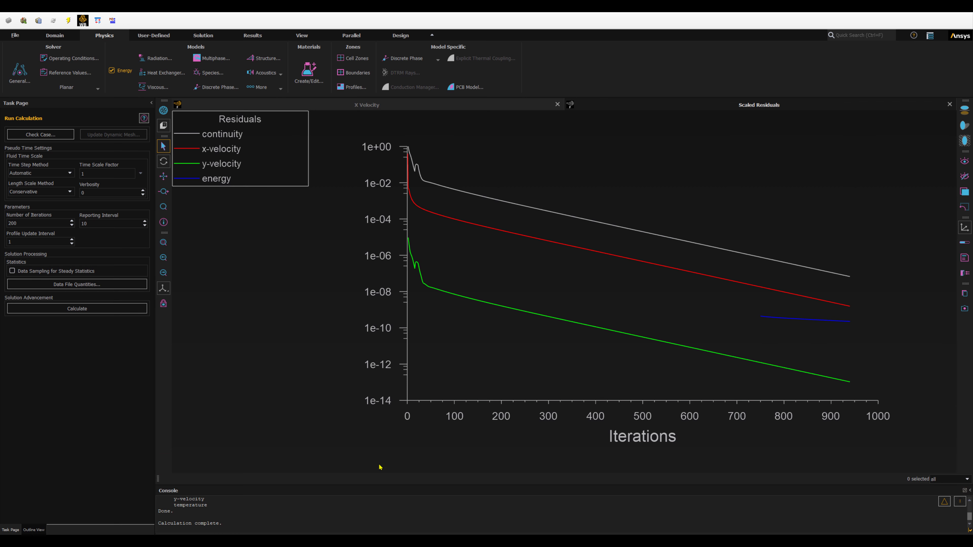
pyautogui.moveTo(348, 486); pyautogui.dragTo(354, 400)
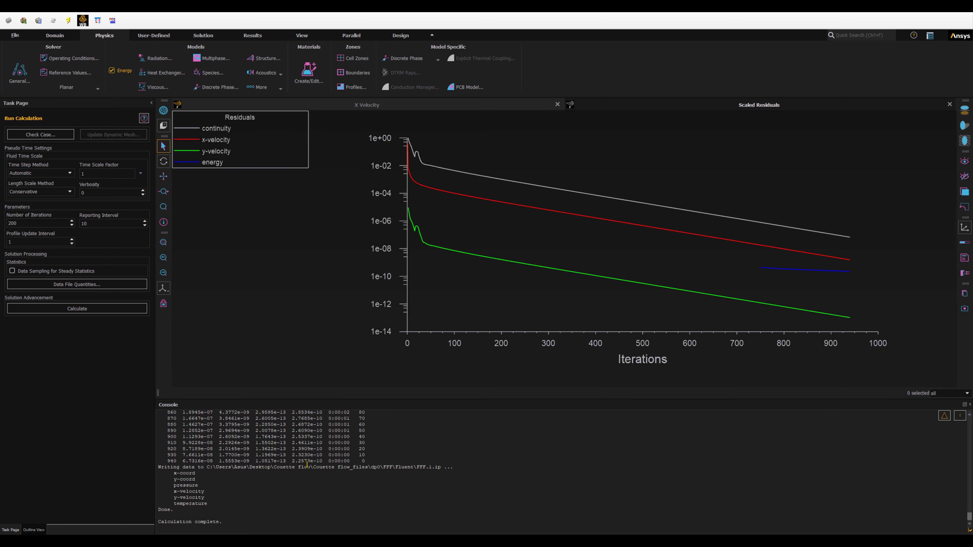
pyautogui.click(239, 462)
# - Run another 1000 iterations with the settings changes used for current and future calculations, and display the scaled residuals
pyautogui.click(18, 222)
pyautogui.moveTo(19, 222); pyautogui.dragTo(2, 221)
pyautogui.write('1000')
pyautogui.click(49, 307)
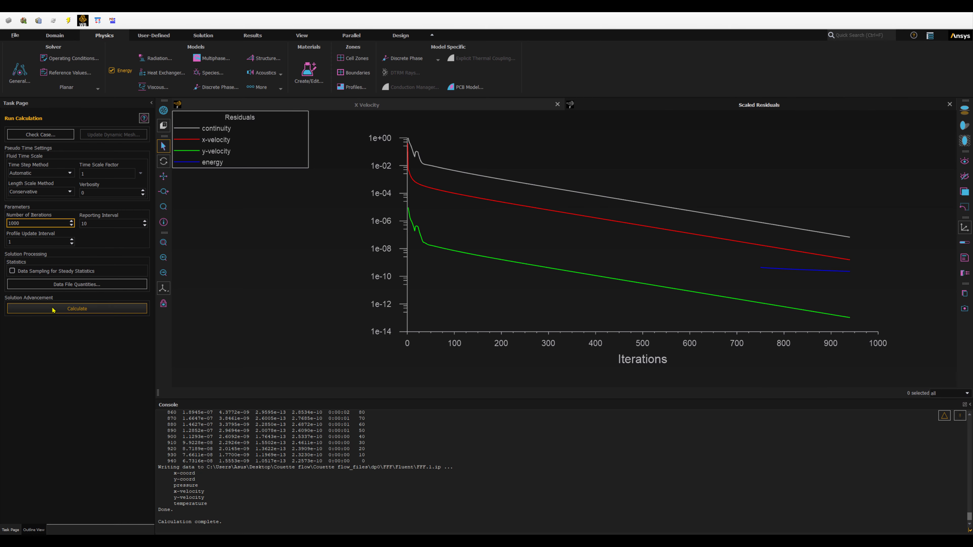
pyautogui.click(490, 280)
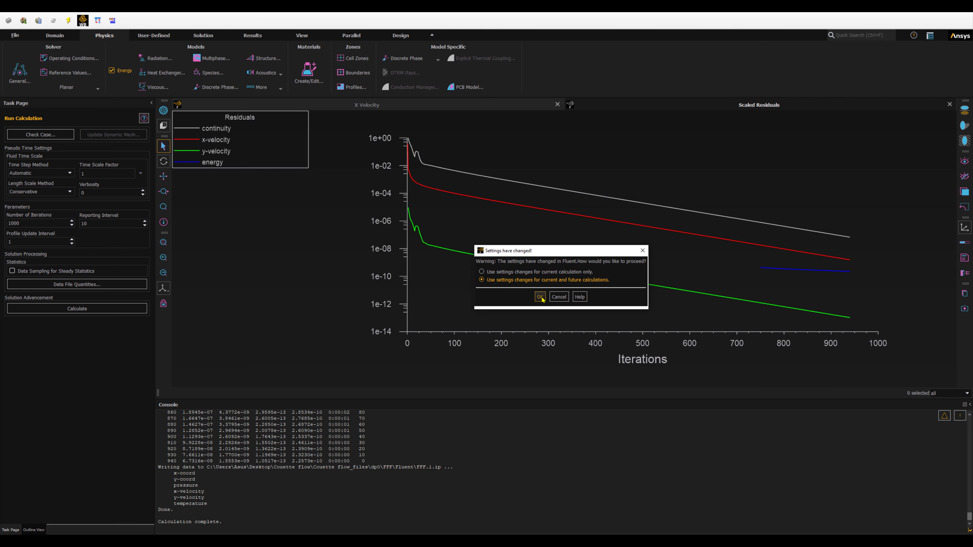
pyautogui.press('Return')
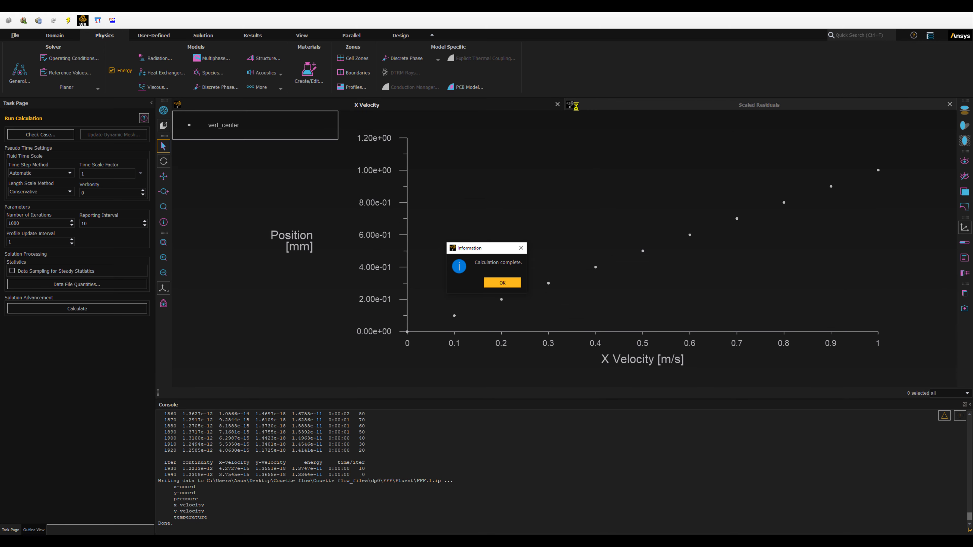
pyautogui.click(494, 281)
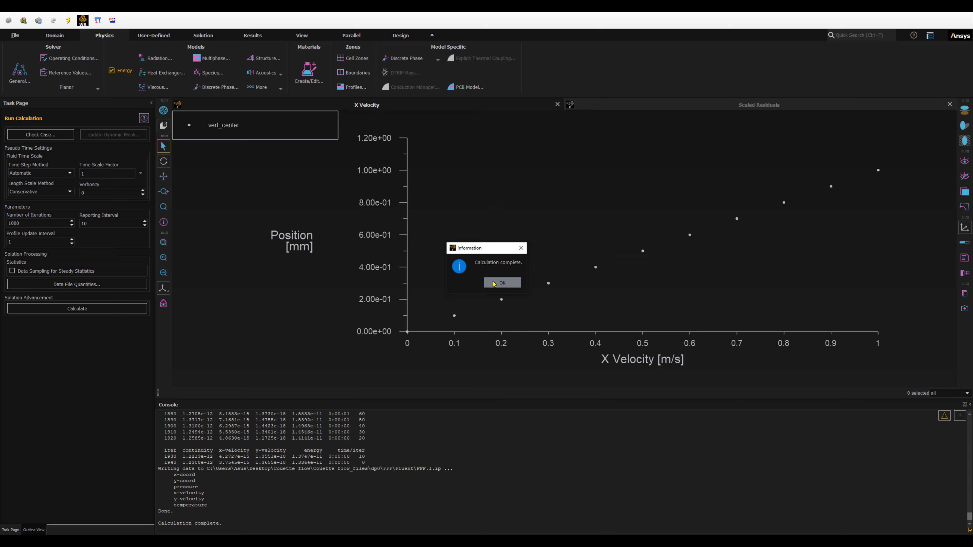
pyautogui.click(695, 108)
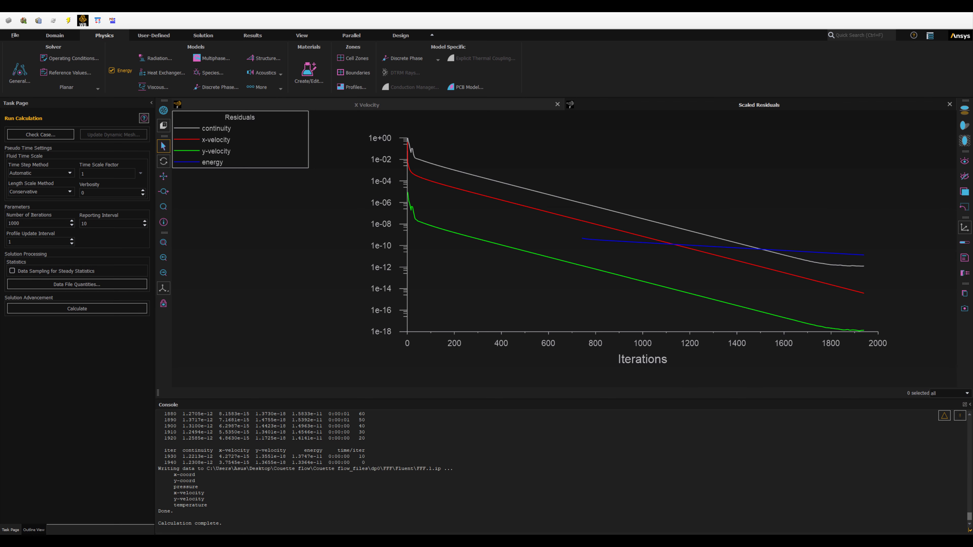
pyautogui.click(279, 288)
# - Create an XY plot named temp-vert with Position on Y Axis and plot direction X 0, Y 1
pyautogui.click(267, 37)
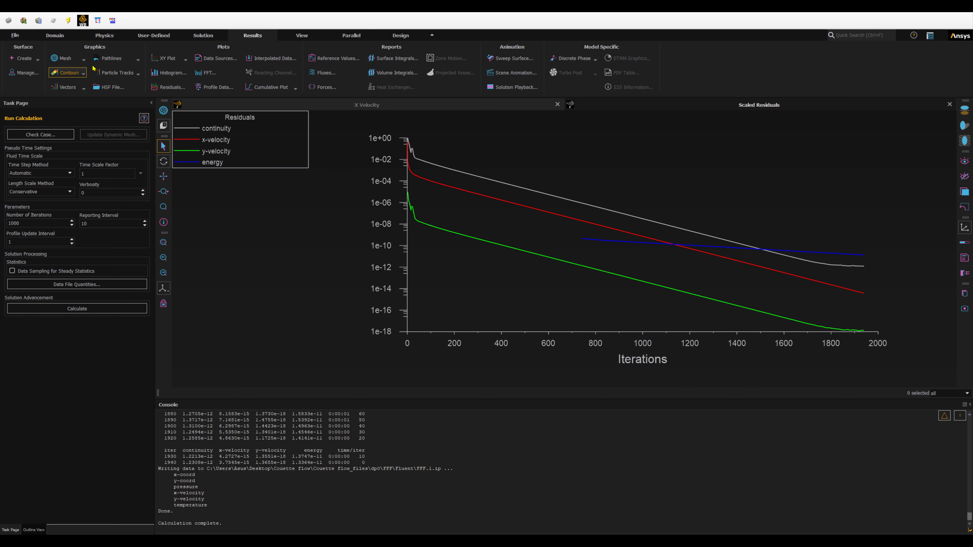
pyautogui.click(171, 66)
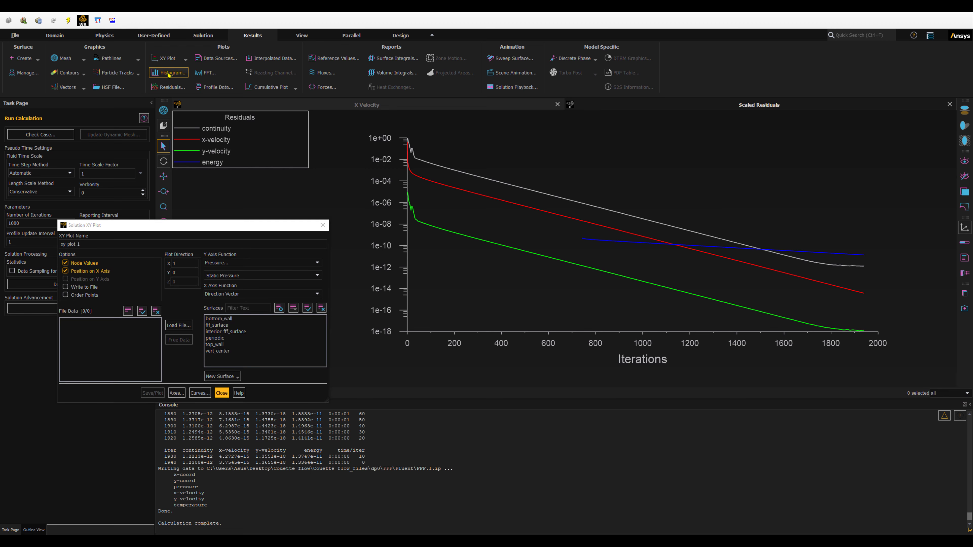
pyautogui.moveTo(103, 246); pyautogui.dragTo(47, 246)
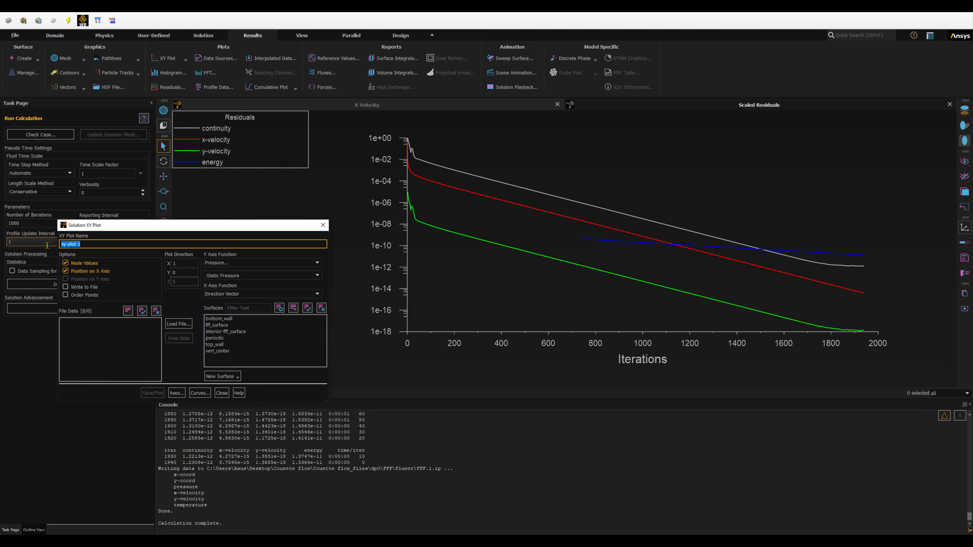
pyautogui.write('temp-vert')
pyautogui.click(78, 272)
pyautogui.click(75, 280)
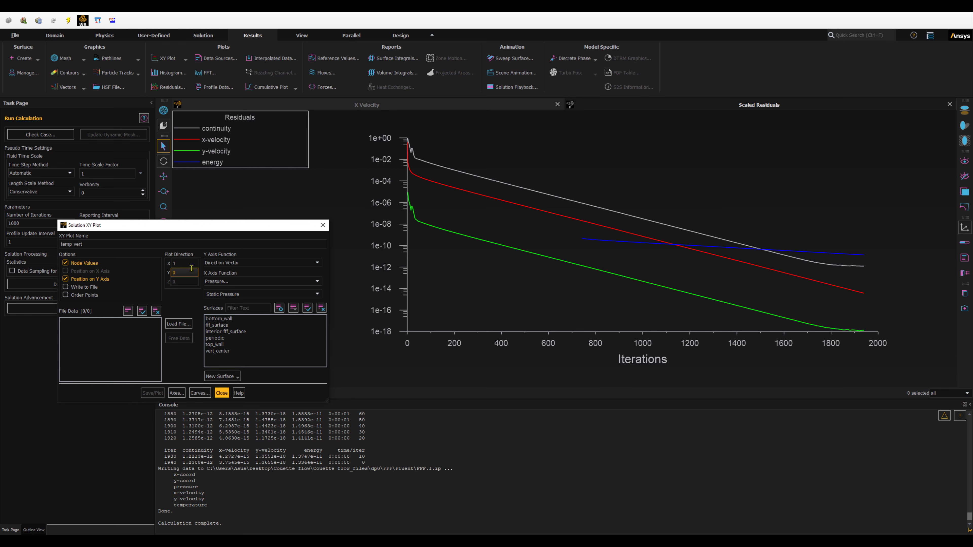
pyautogui.moveTo(179, 263)
pyautogui.mouseDown()
pyautogui.moveTo(166, 266)
pyautogui.moveTo(171, 275)
pyautogui.mouseUp()
pyautogui.write('0')
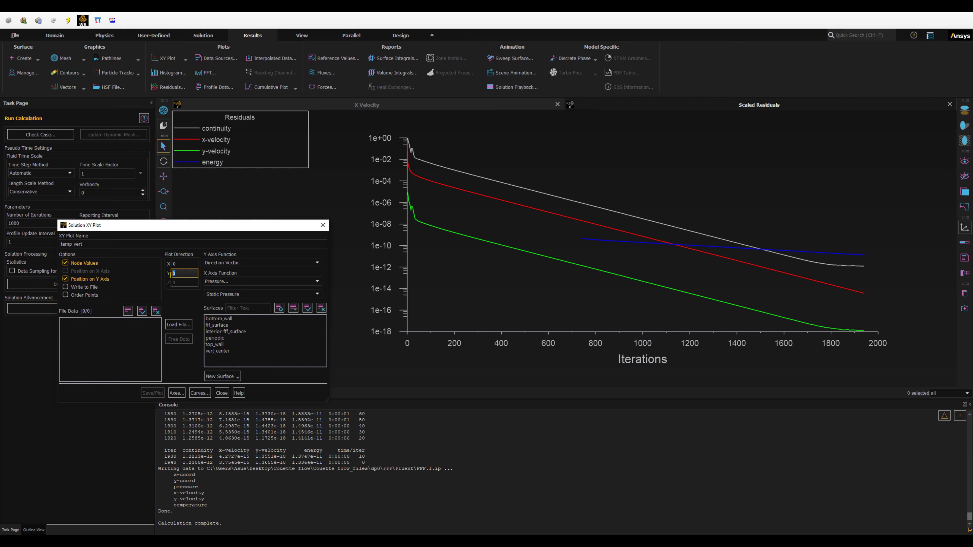
pyautogui.write('1')
# - Set the temp-vert plot's X Axis Function to Static Temperature, select the vert_center surface, and save and plot it
pyautogui.click(237, 282)
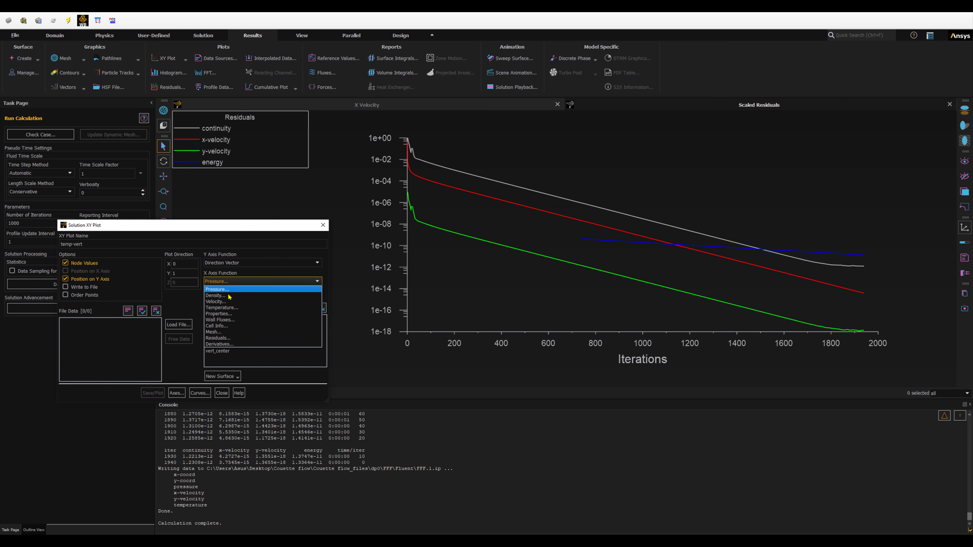
pyautogui.click(229, 308)
pyautogui.click(212, 353)
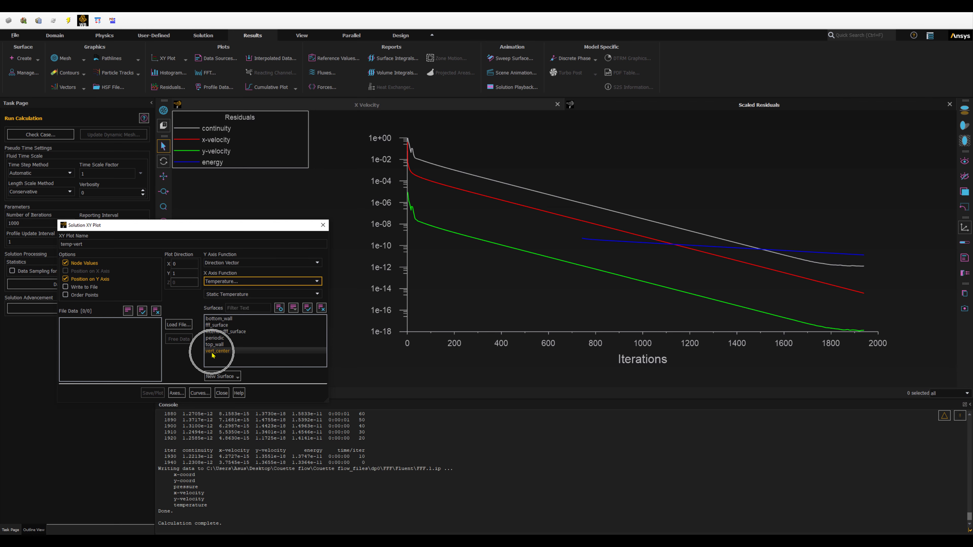
pyautogui.click(152, 393)
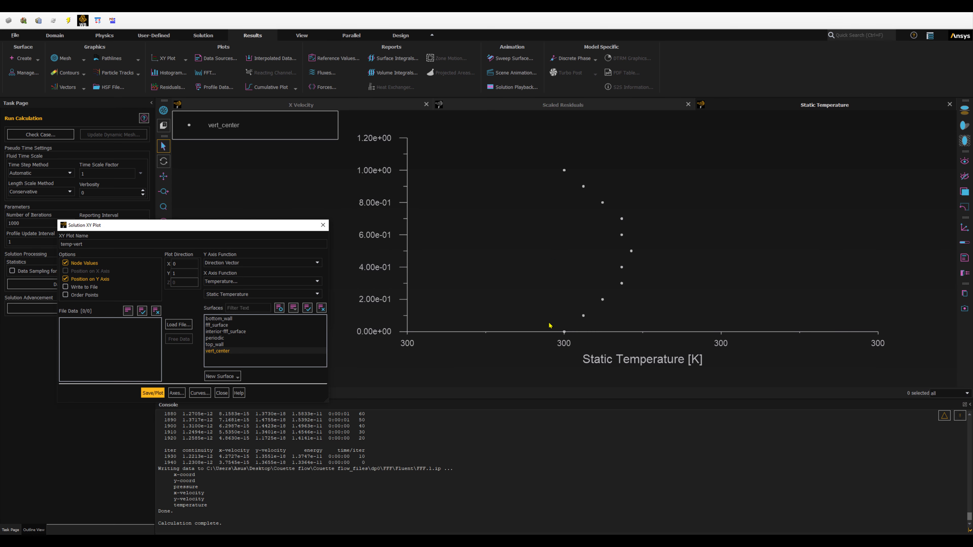
pyautogui.click(222, 392)
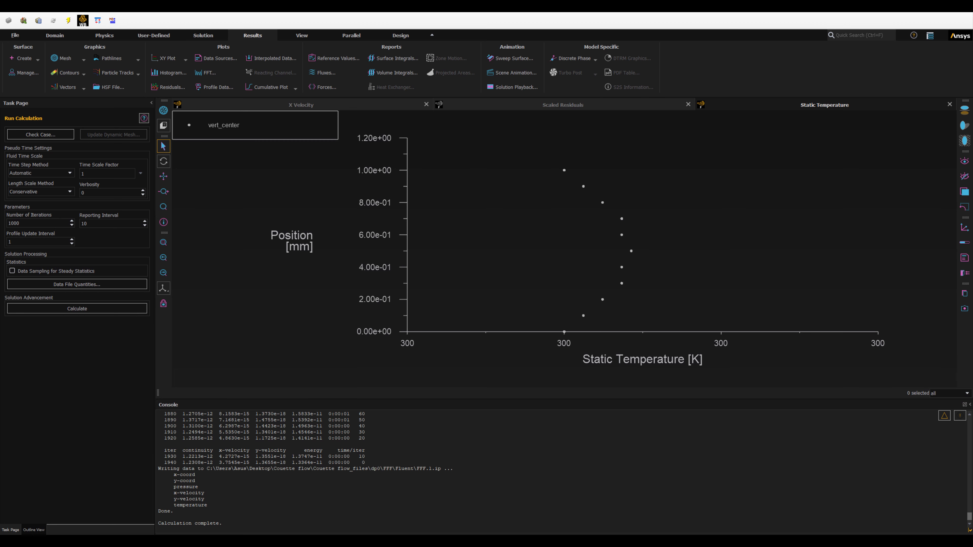
# - Reopen the temp-vert plot, set its X axis number format to float with precision 6, and replot it
pyautogui.click(33, 529)
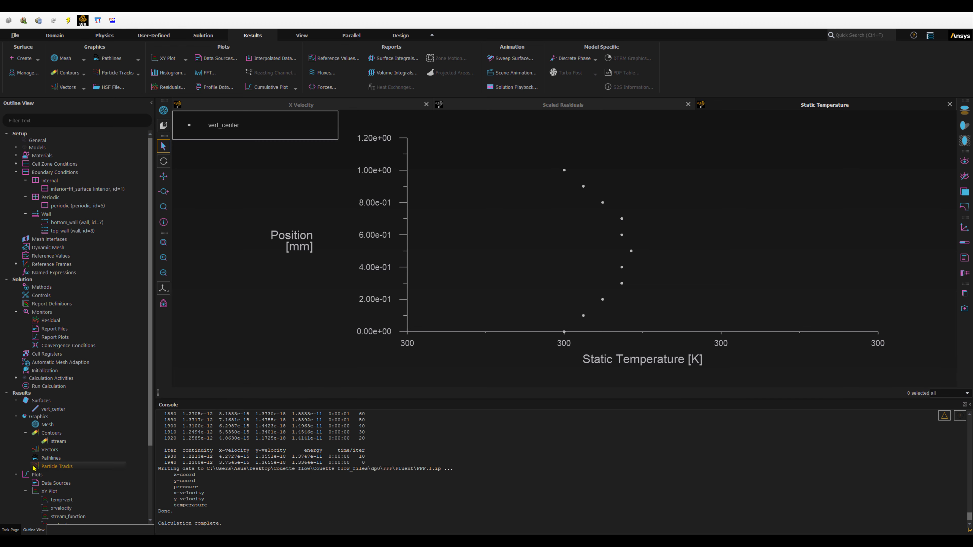
pyautogui.scroll(-1, 34, 465)
pyautogui.scroll(-2, 43, 405)
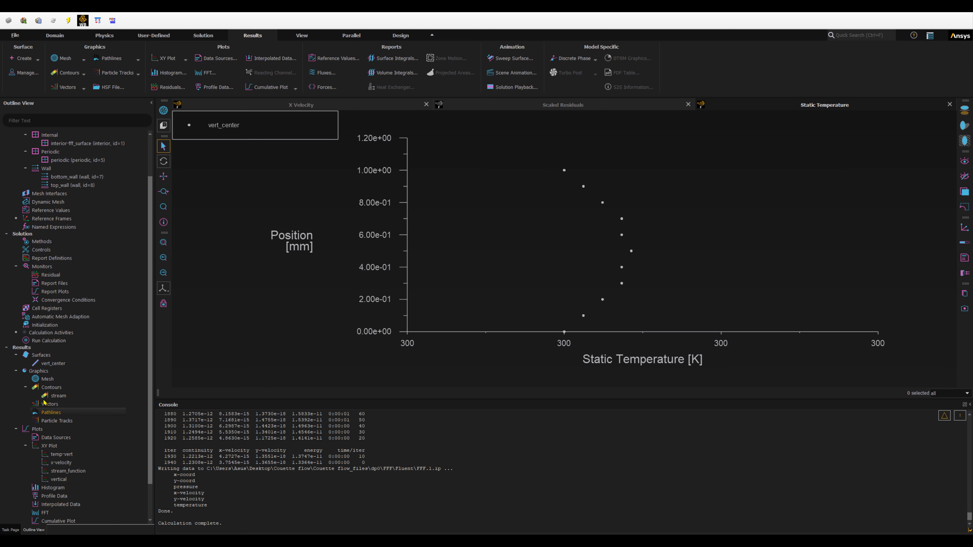
pyautogui.click(61, 454)
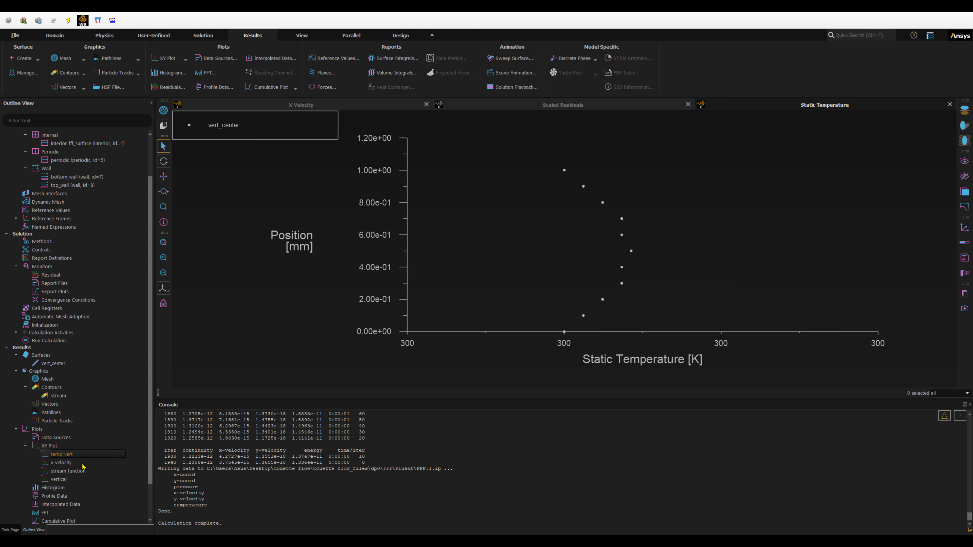
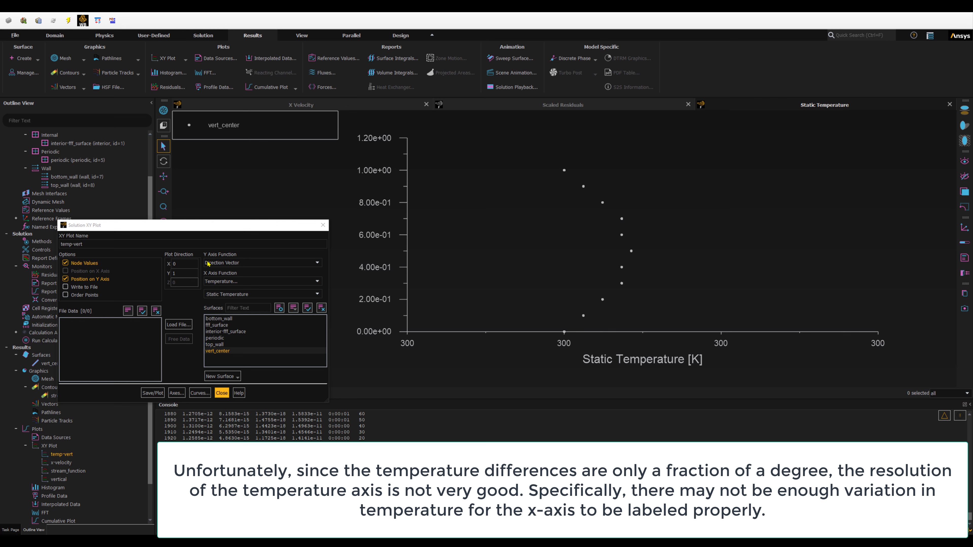
pyautogui.click(177, 393)
pyautogui.click(117, 160)
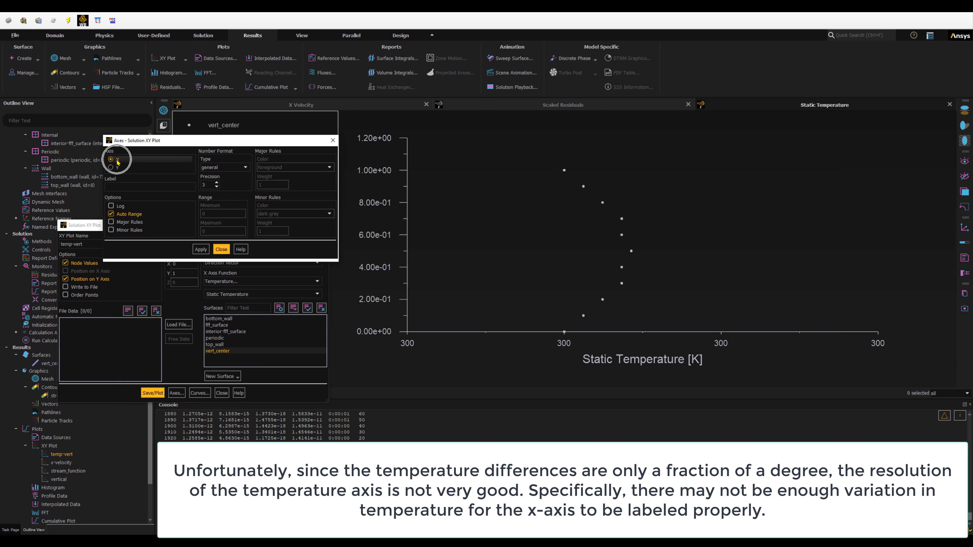
pyautogui.click(219, 169)
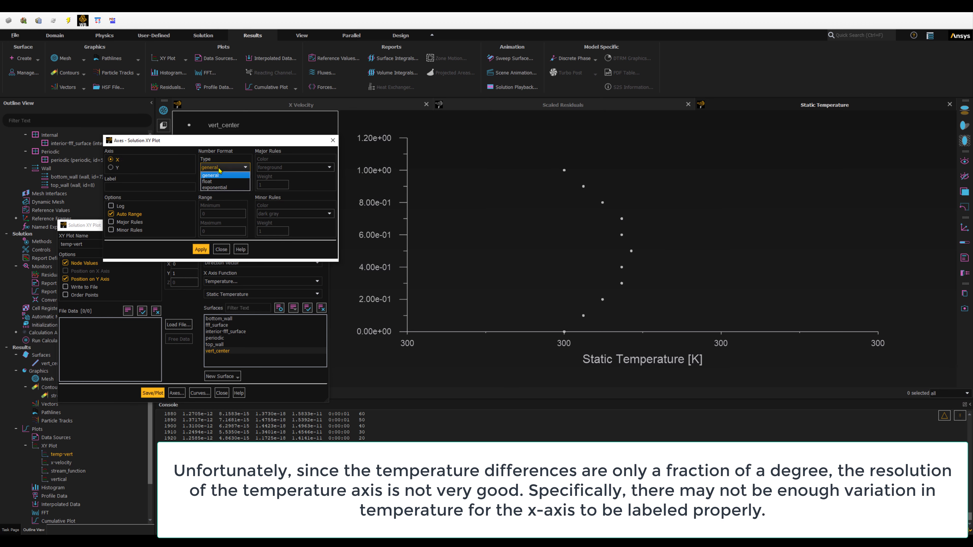
pyautogui.click(217, 182)
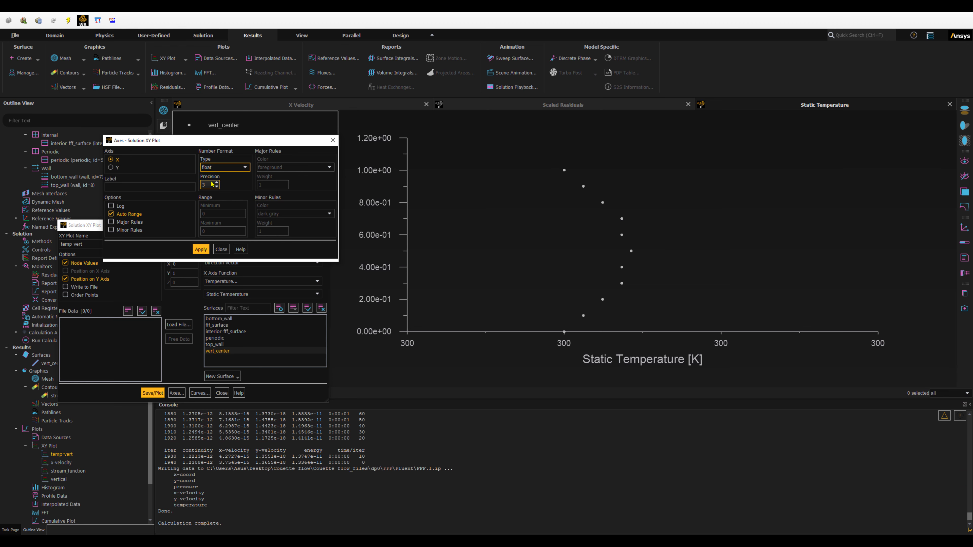
pyautogui.press('BackSpace')
pyautogui.write('1')
pyautogui.moveTo(211, 184); pyautogui.dragTo(193, 183)
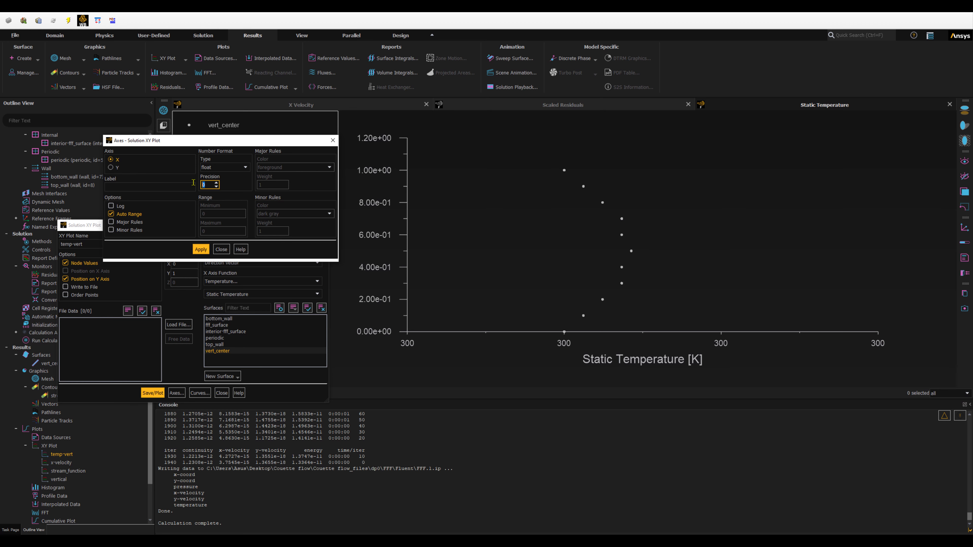
pyautogui.click(197, 250)
pyautogui.click(153, 393)
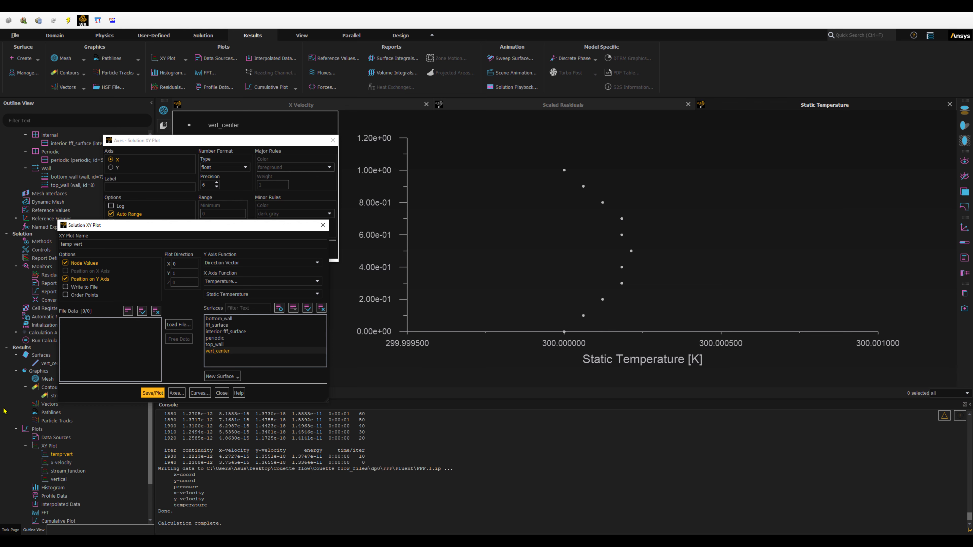
# - Disable Auto Range for the X axis of temp-vert, set the range from 300 to 300.00025, and replot it
pyautogui.click(169, 202)
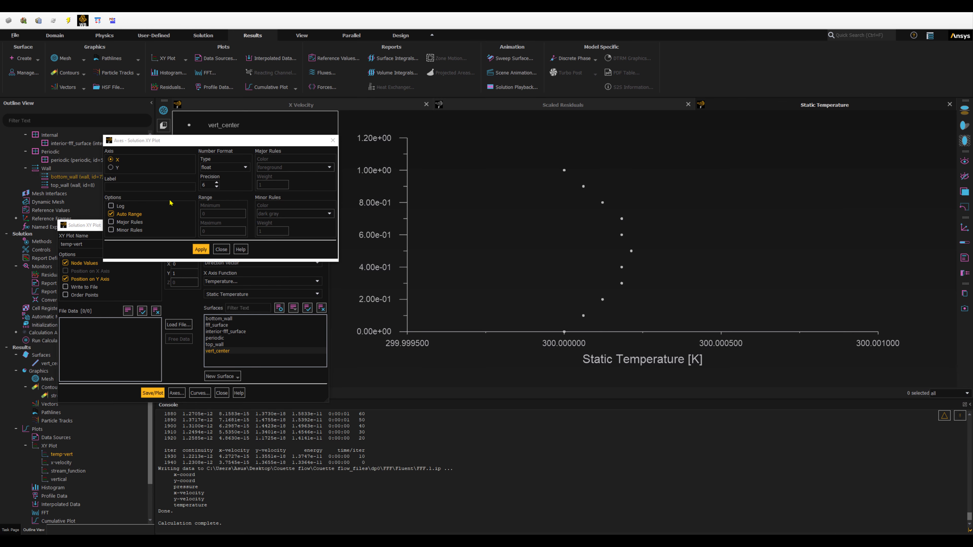
pyautogui.click(112, 214)
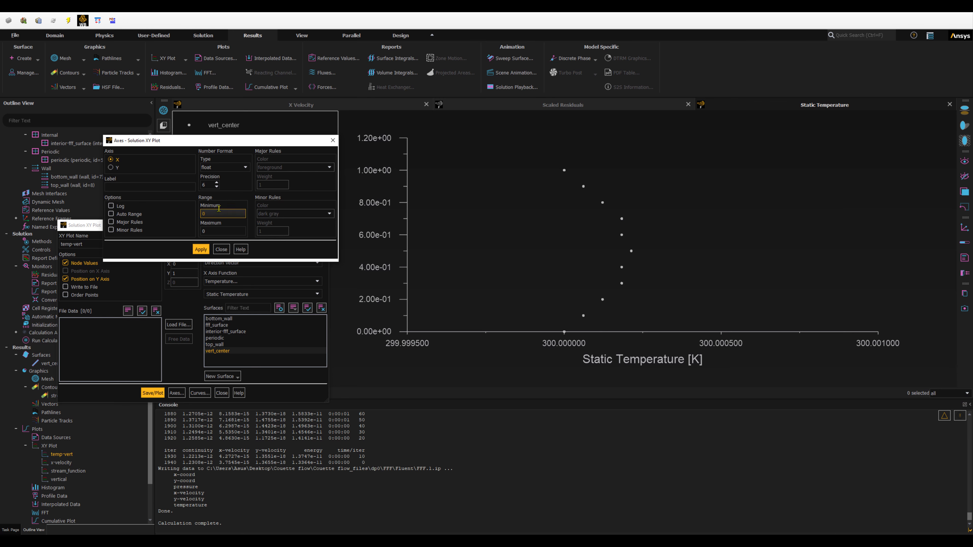
pyautogui.moveTo(213, 214); pyautogui.dragTo(187, 213)
pyautogui.write('300')
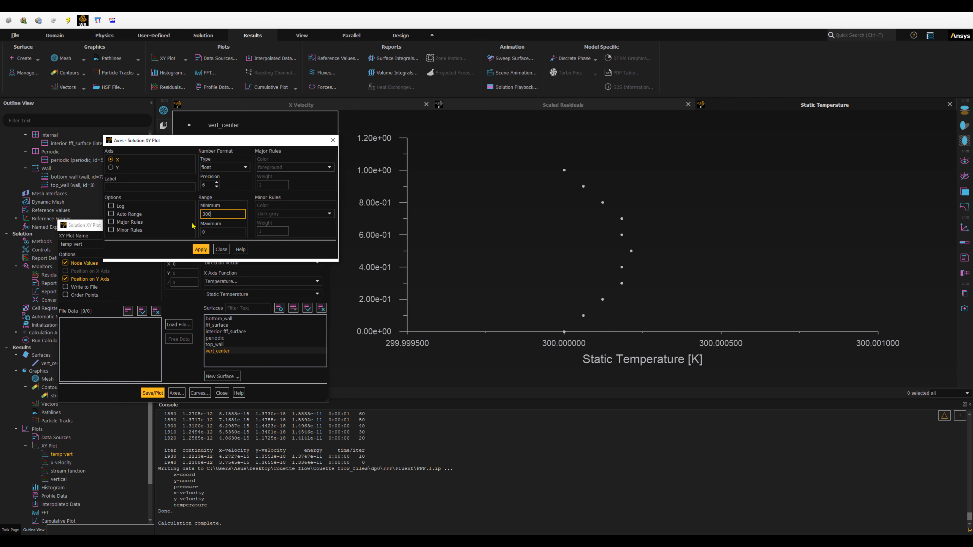
pyautogui.doubleClick(215, 229)
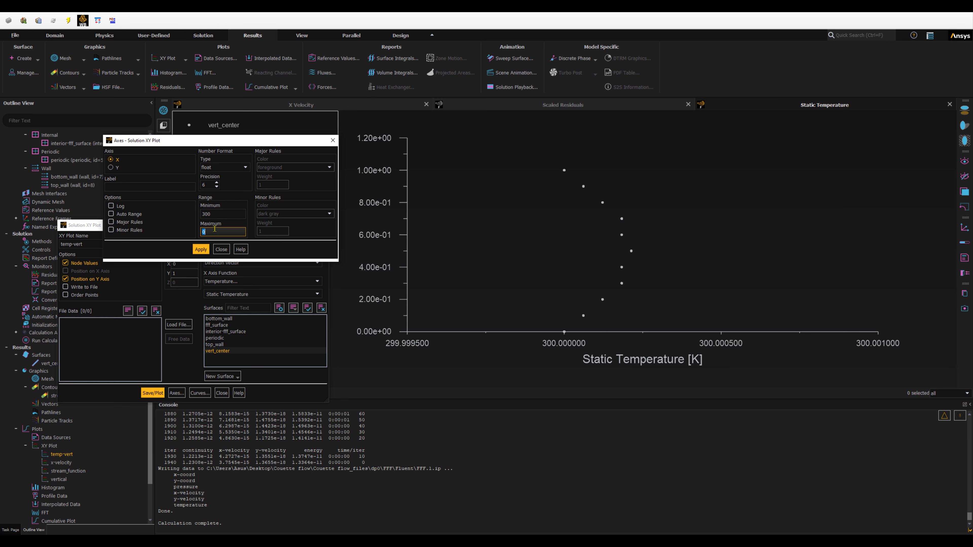
pyautogui.write('300.000')
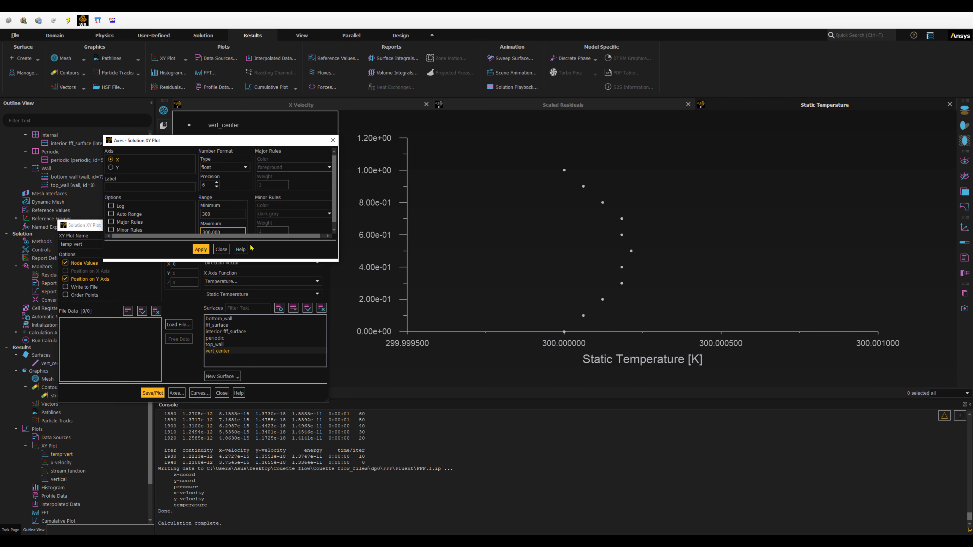
pyautogui.write('25')
pyautogui.scroll(-1, 204, 226)
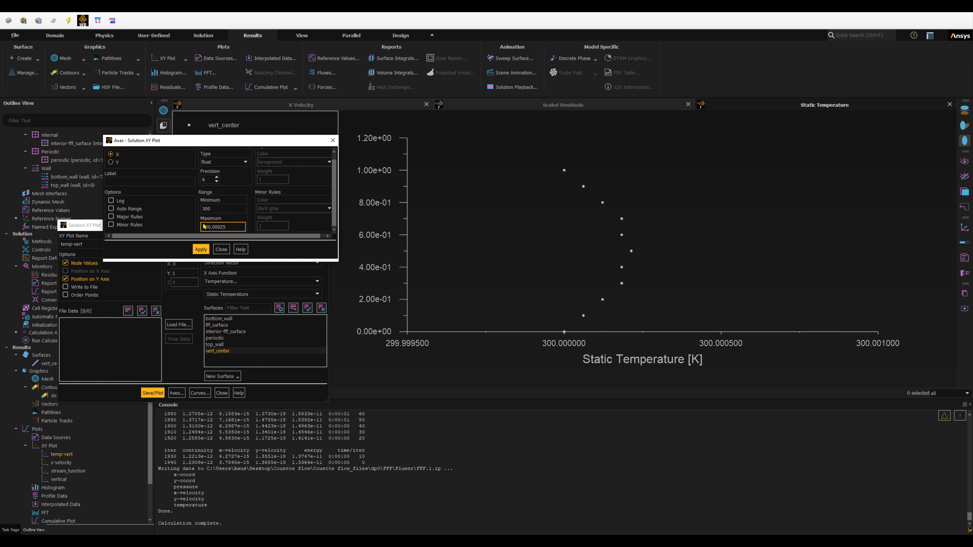
pyautogui.click(202, 249)
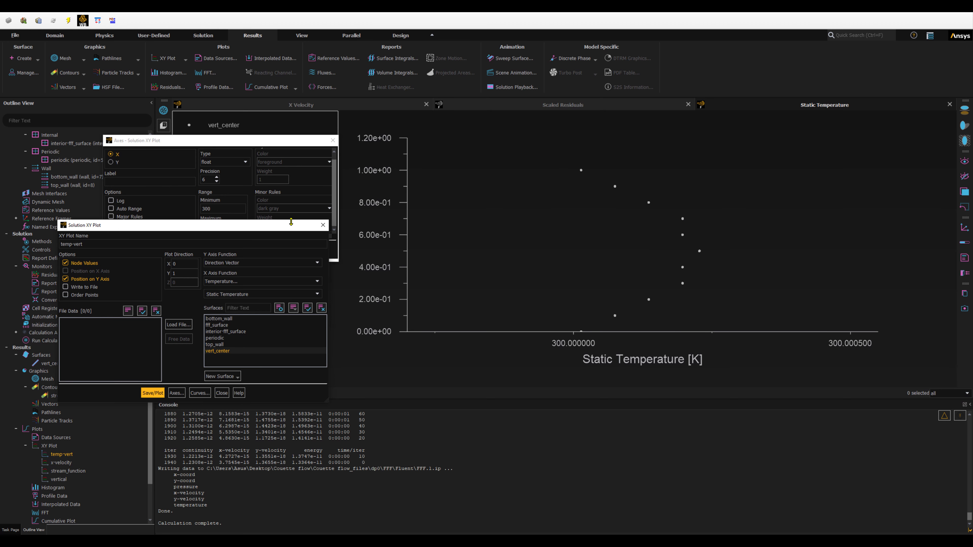
pyautogui.click(198, 145)
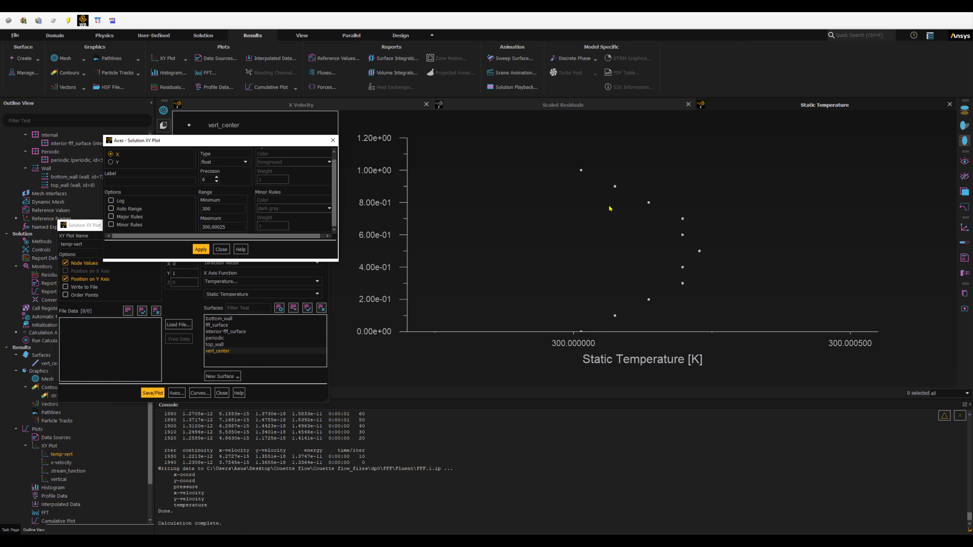
pyautogui.click(207, 227)
pyautogui.click(222, 250)
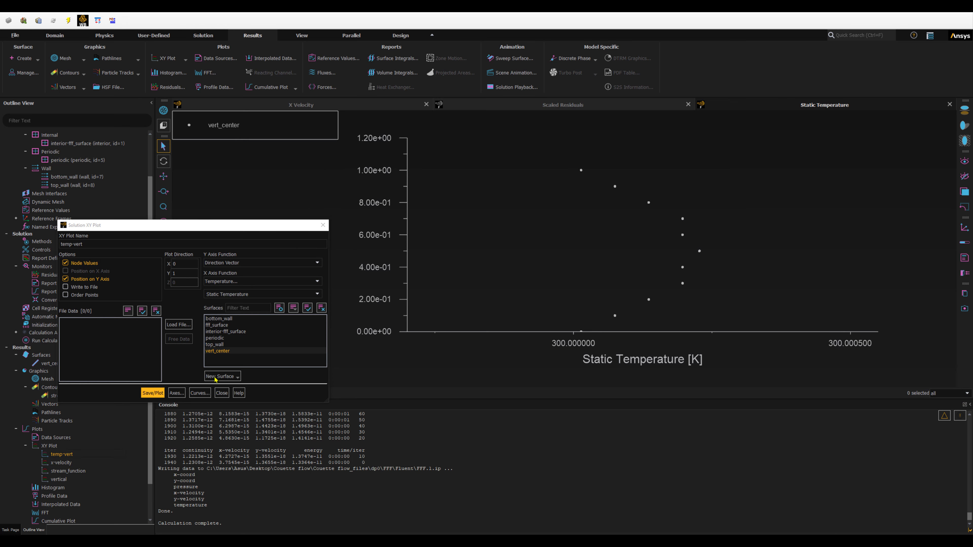
pyautogui.click(221, 393)
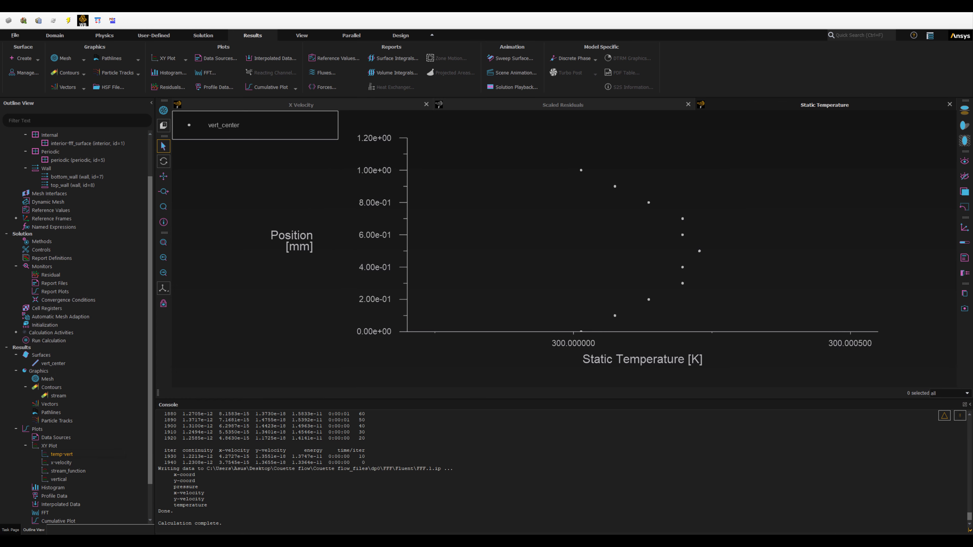
# - Build a custom field function with the definition temperature - 300, using Static Temperature as the operand
pyautogui.click(143, 37)
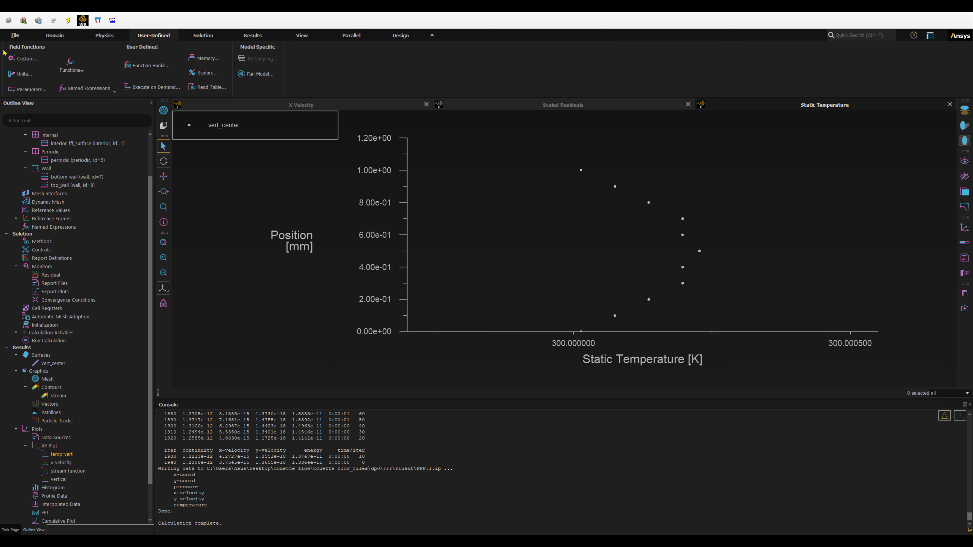
pyautogui.click(26, 60)
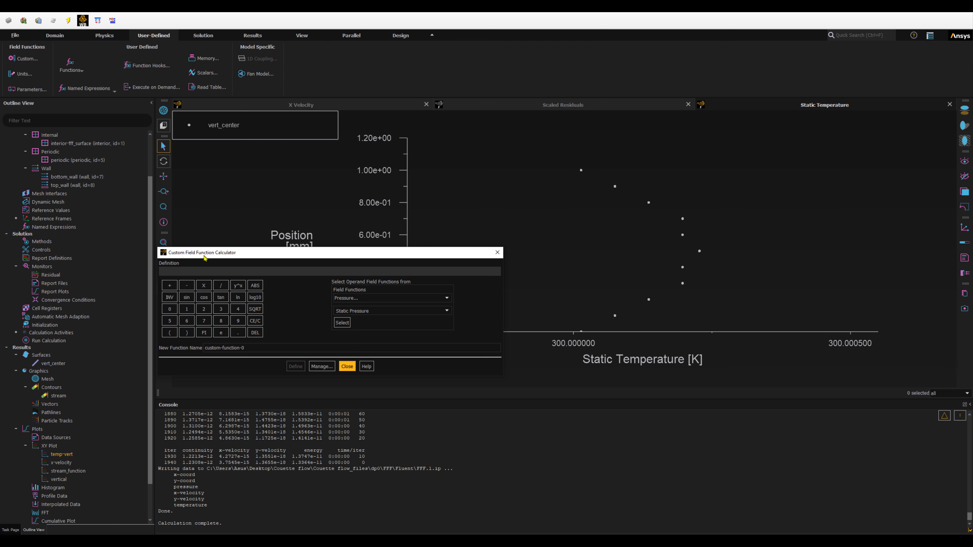
pyautogui.moveTo(204, 256); pyautogui.dragTo(197, 207)
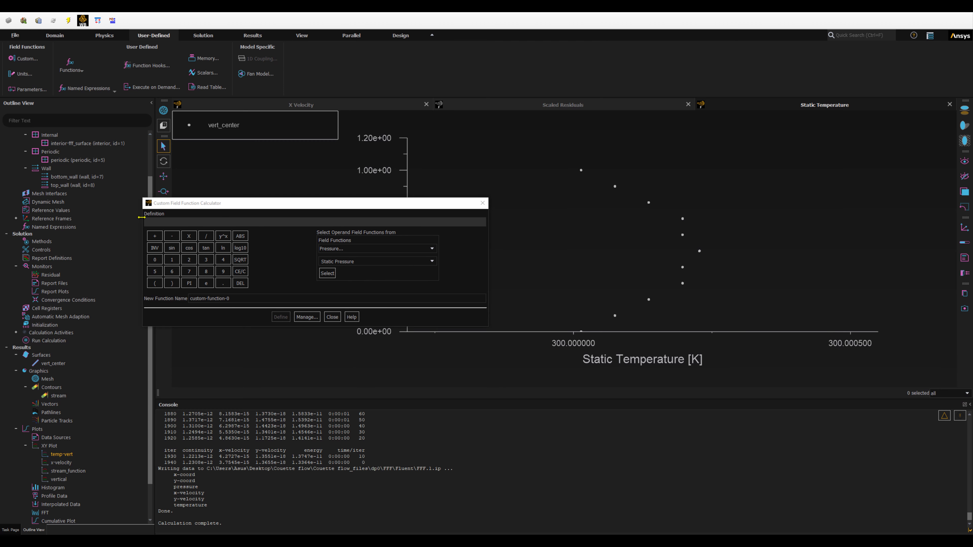
pyautogui.click(153, 223)
pyautogui.moveTo(165, 204); pyautogui.dragTo(222, 268)
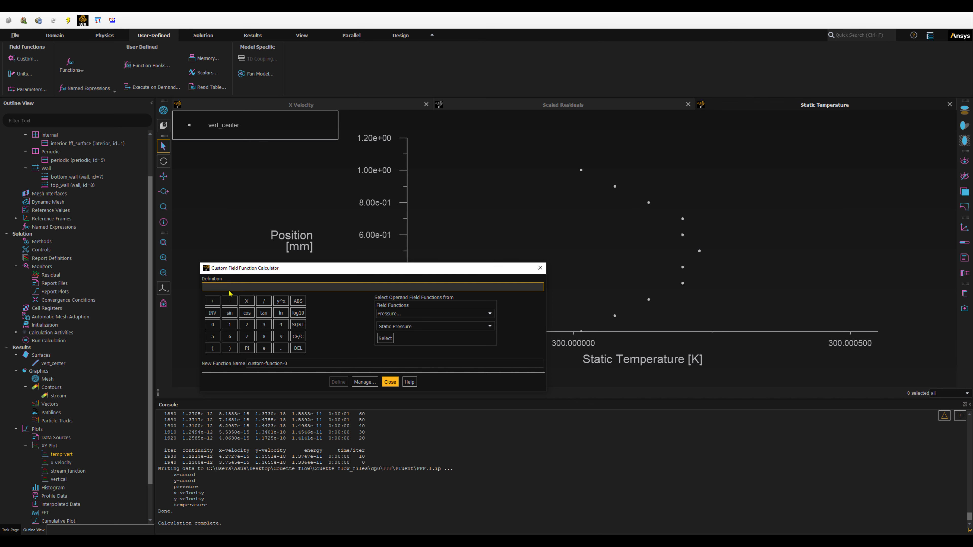
pyautogui.click(415, 315)
pyautogui.click(395, 340)
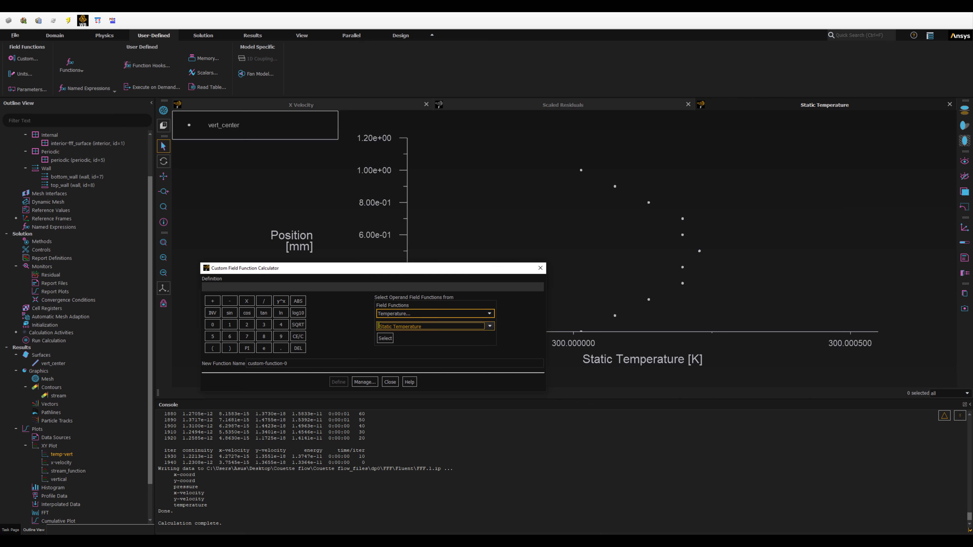
pyautogui.click(385, 339)
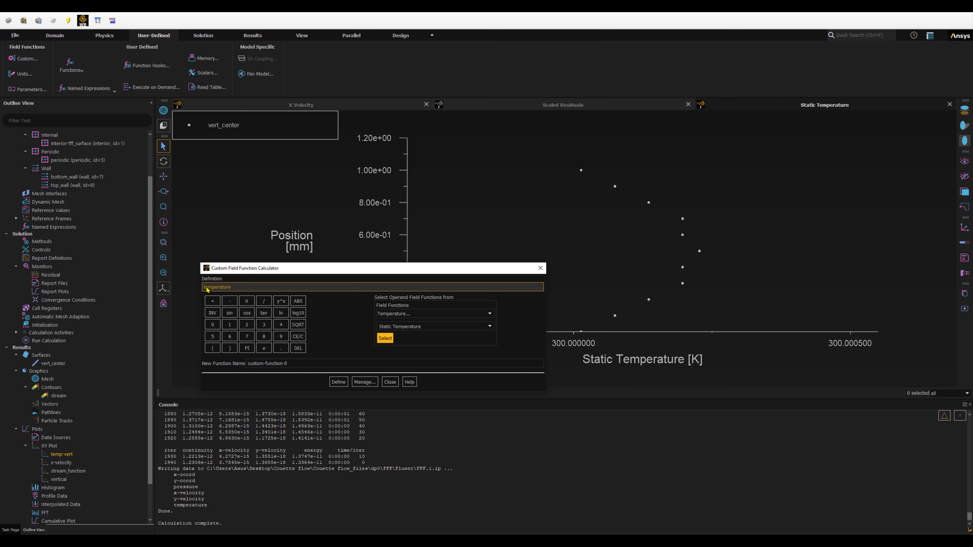
pyautogui.click(229, 302)
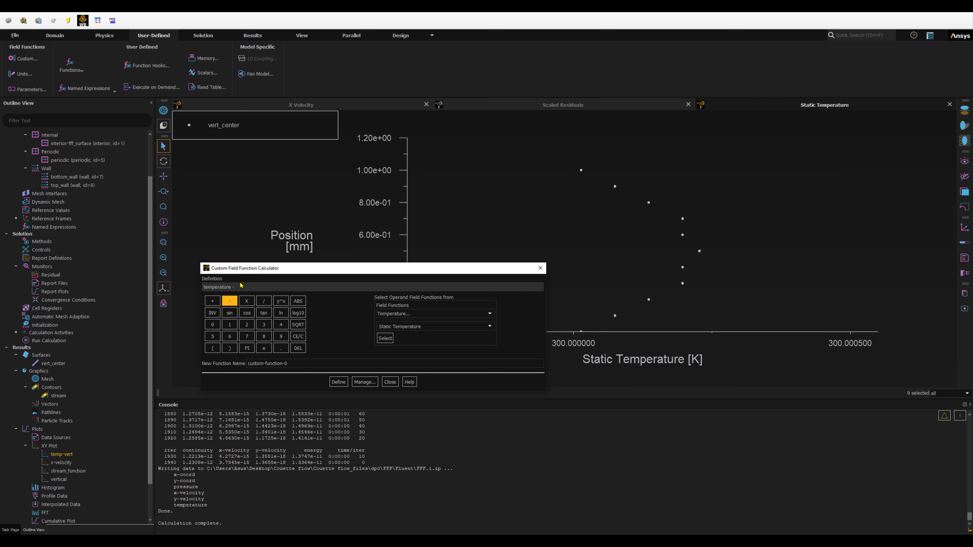
pyautogui.click(264, 326)
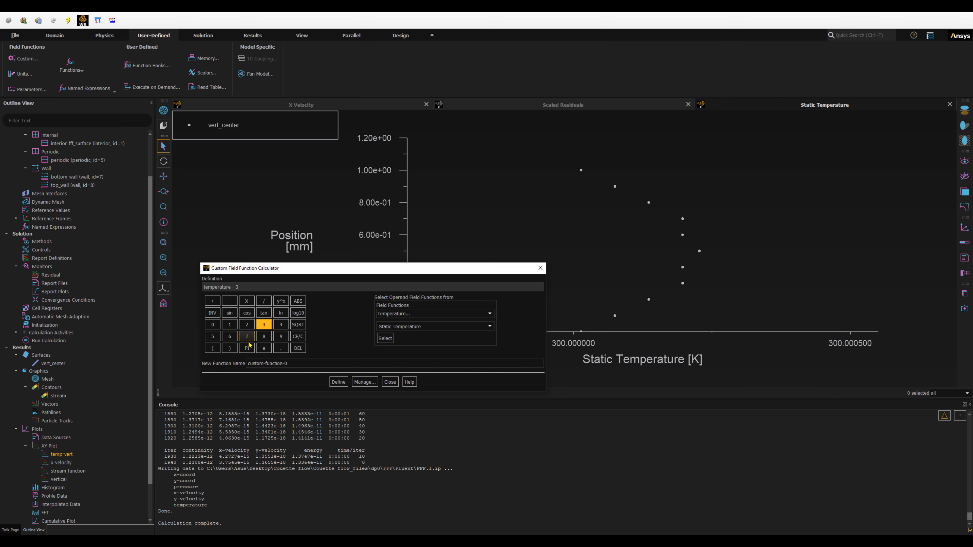
pyautogui.click(212, 325)
pyautogui.click(213, 325)
pyautogui.click(211, 289)
# - Name the new custom field function temperature-difference and define it
pyautogui.tripleClick(251, 363)
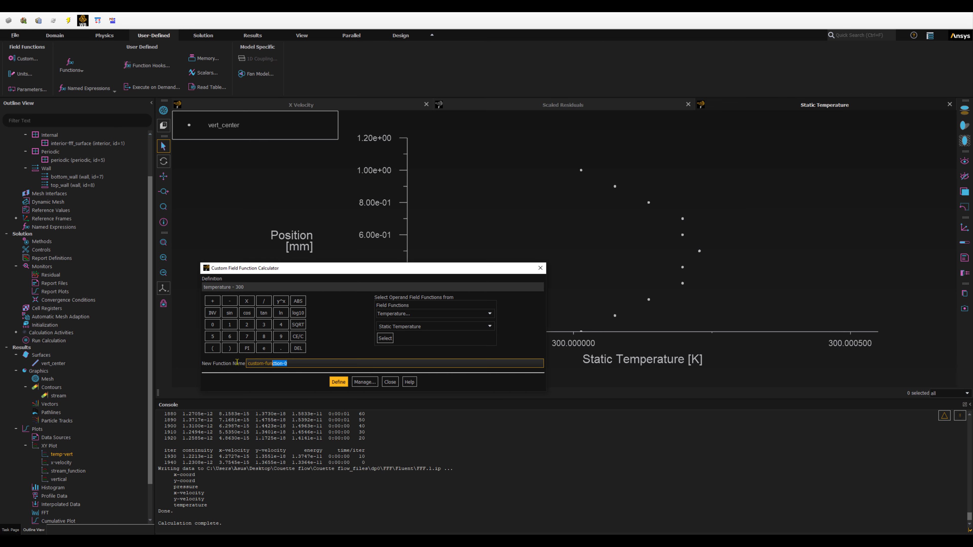
pyautogui.write('temperature-difference')
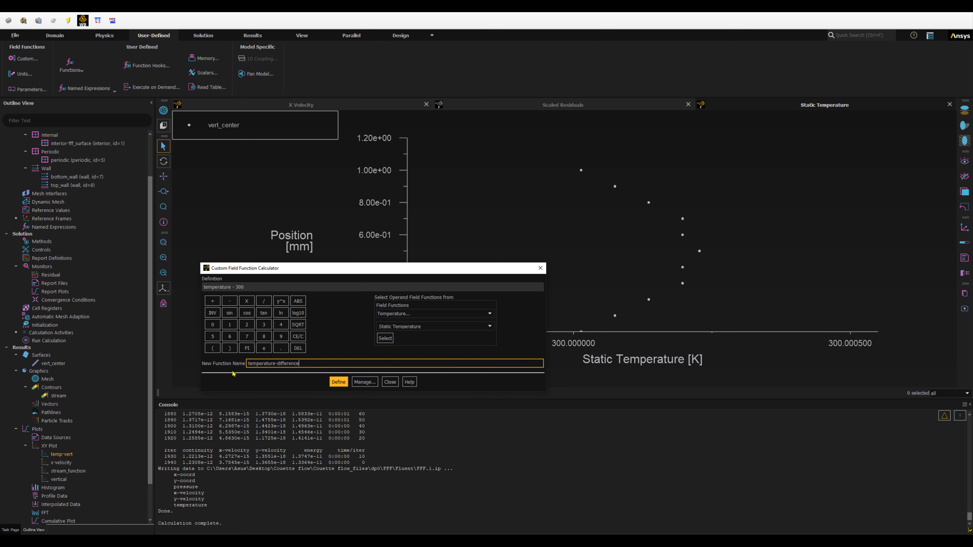
pyautogui.click(338, 383)
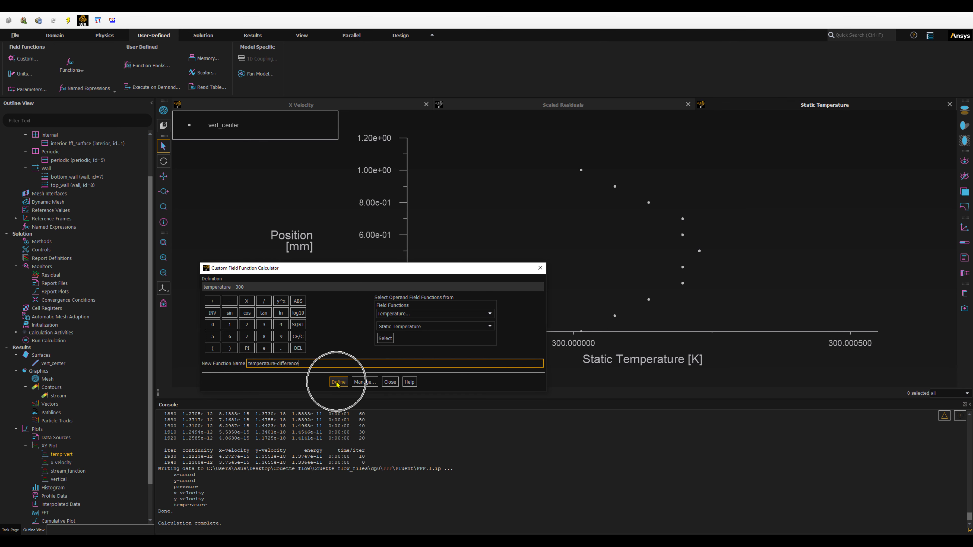
pyautogui.click(390, 382)
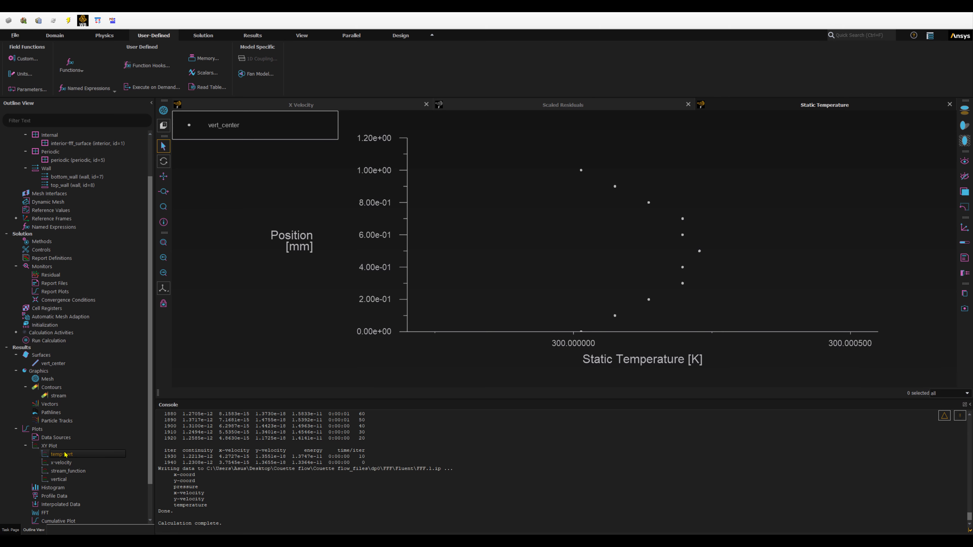
# - Reopen the temp-vert plot, set its X axis function to the custom field function temperature-difference, and plot it on vert_center
pyautogui.doubleClick(62, 455)
pyautogui.moveTo(187, 225); pyautogui.dragTo(229, 255)
pyautogui.click(196, 423)
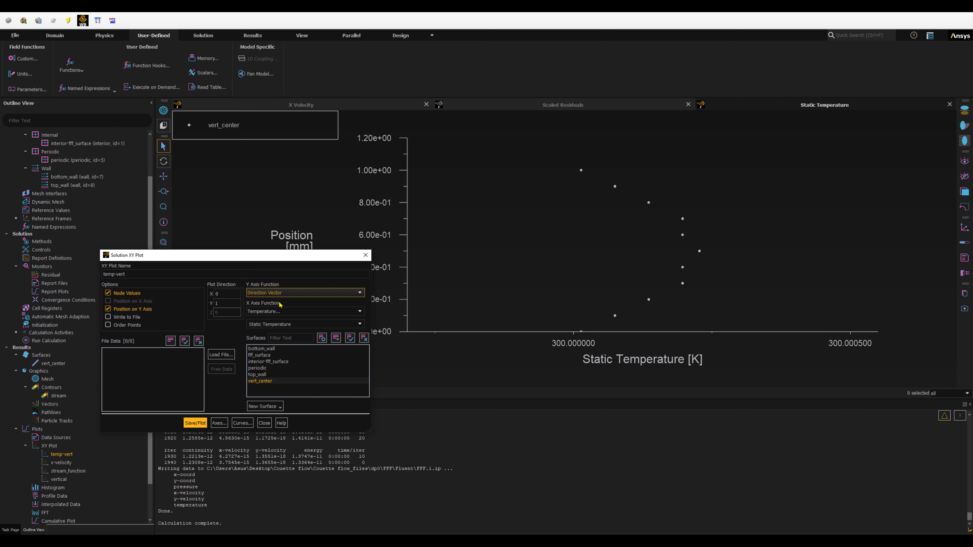
pyautogui.click(274, 313)
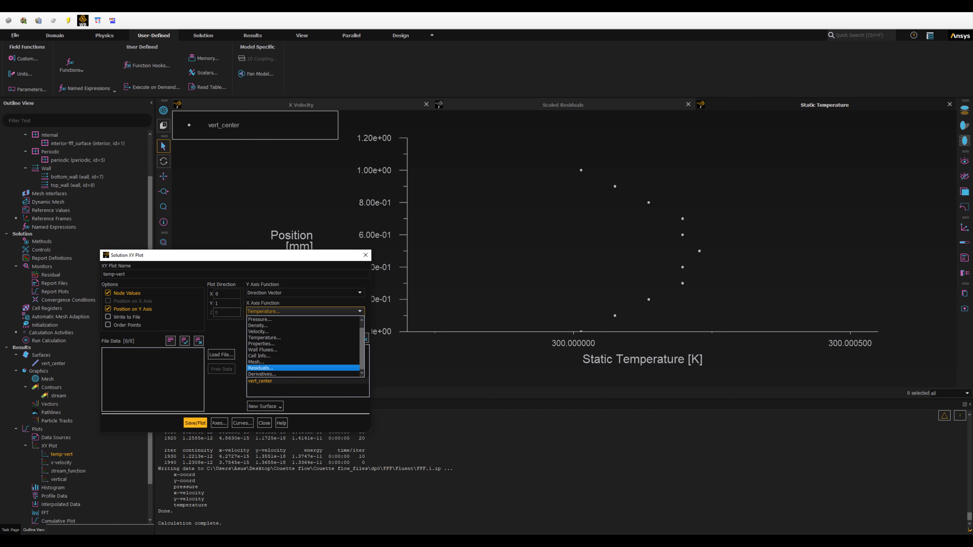
pyautogui.click(326, 249)
pyautogui.click(359, 312)
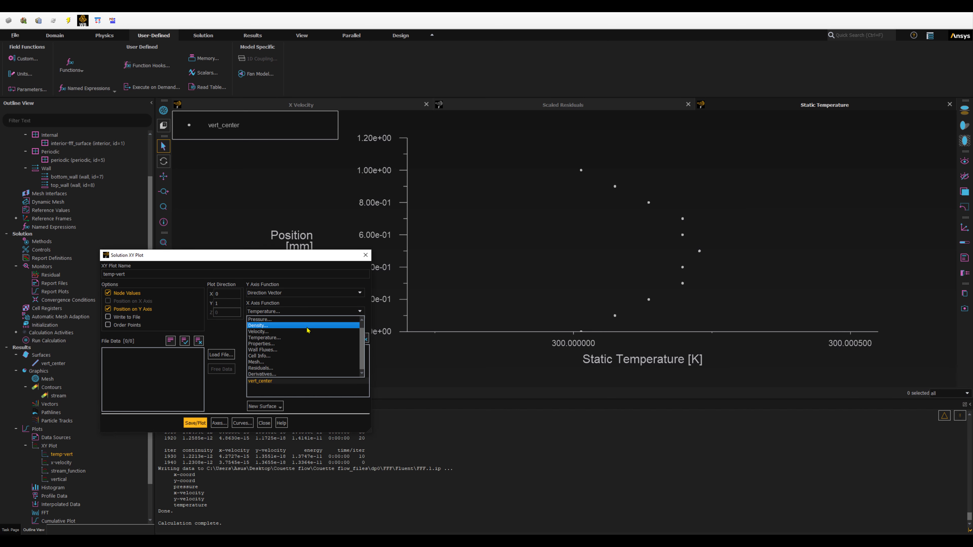
pyautogui.scroll(1, 306, 330)
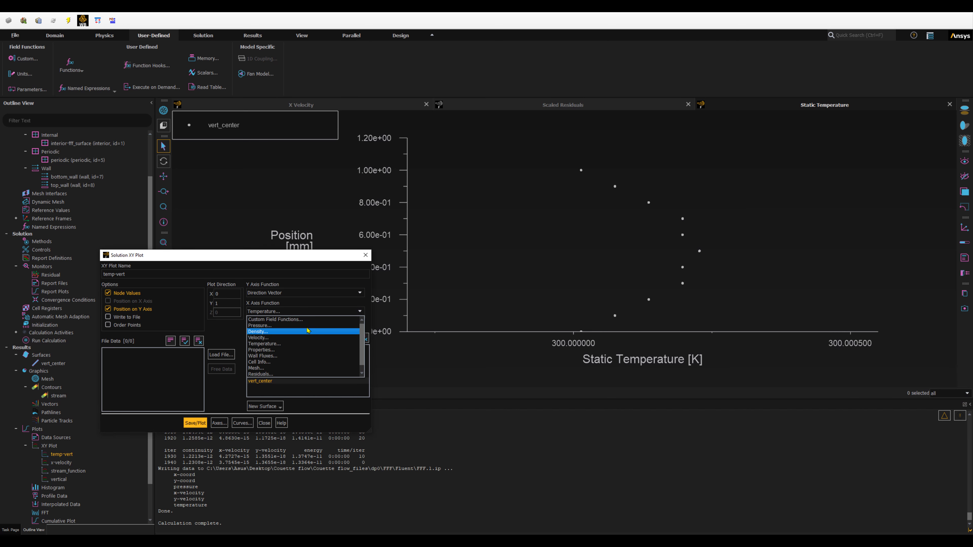
pyautogui.click(271, 319)
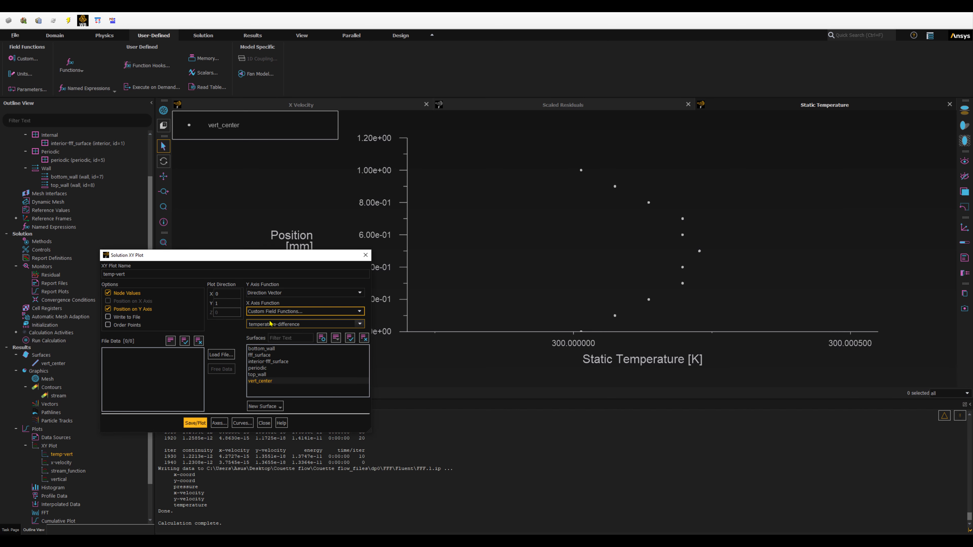
pyautogui.click(360, 323)
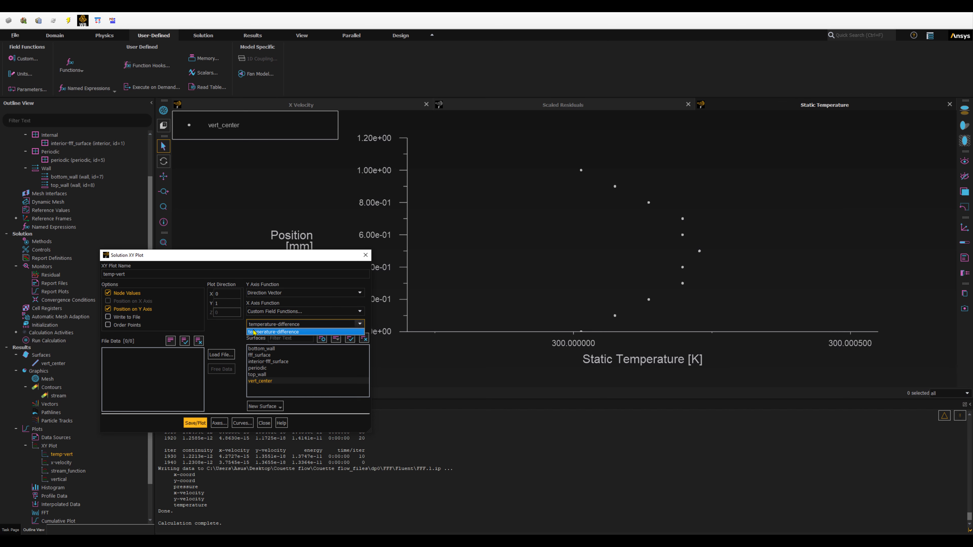
pyautogui.click(227, 334)
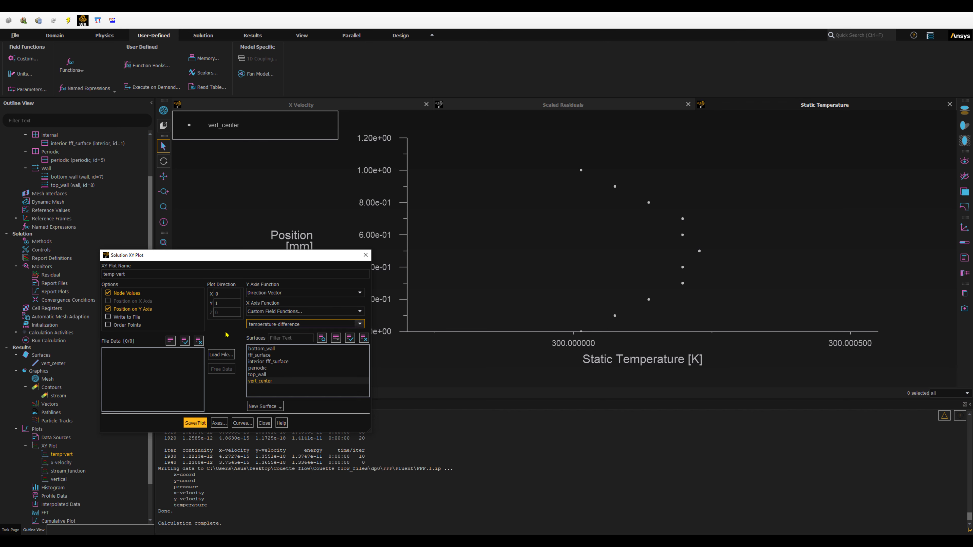
pyautogui.click(199, 423)
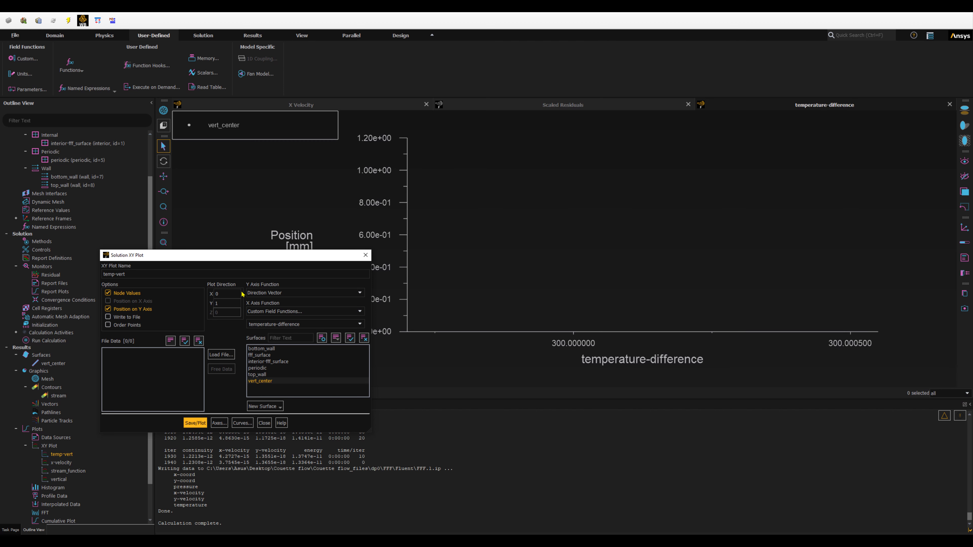
# - Enable Auto Range for the X axis of temp-vert, apply it, and replot
pyautogui.moveTo(210, 258); pyautogui.dragTo(183, 240)
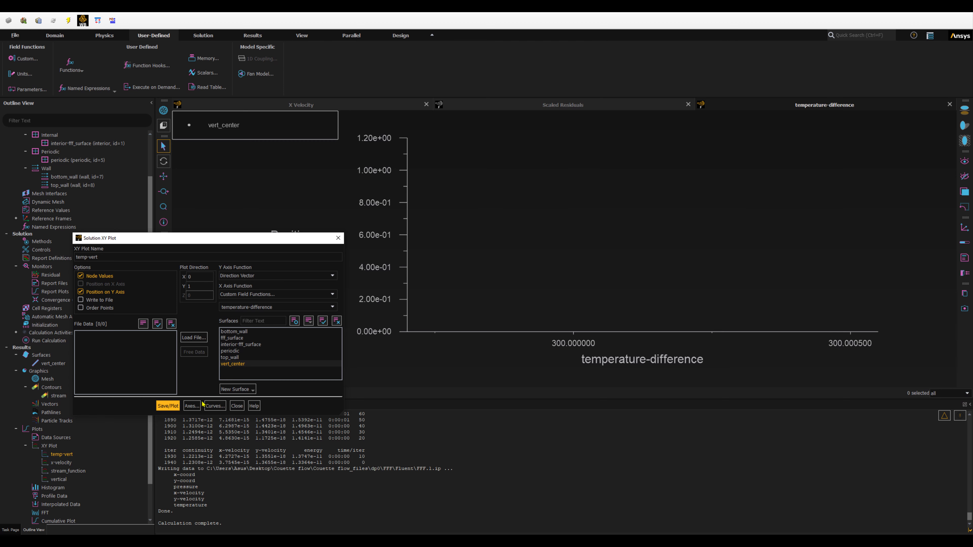
pyautogui.click(191, 405)
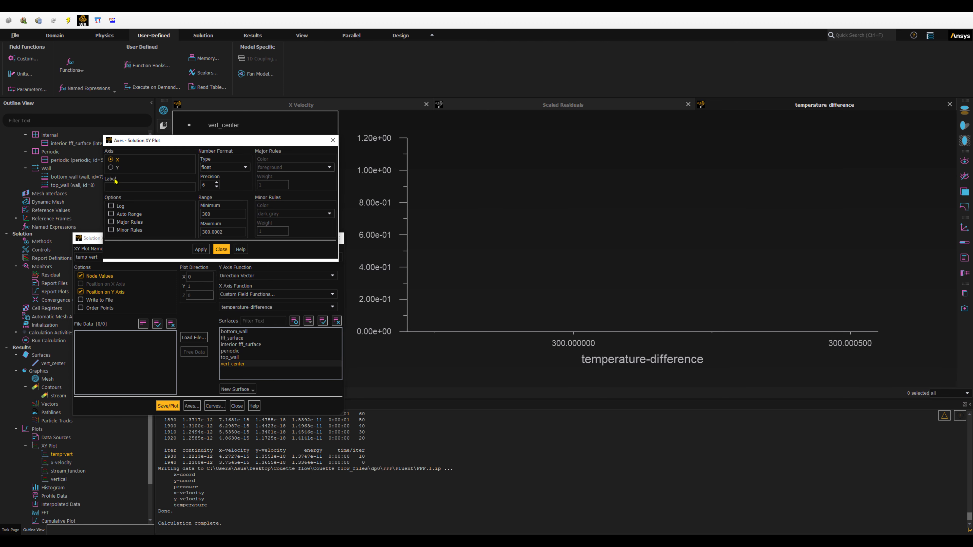
pyautogui.click(112, 214)
pyautogui.click(200, 250)
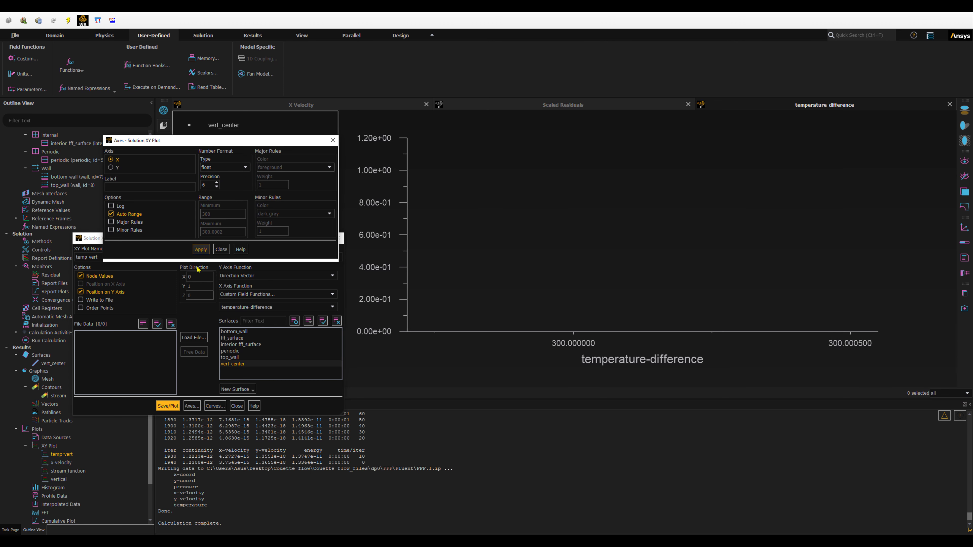
pyautogui.click(168, 406)
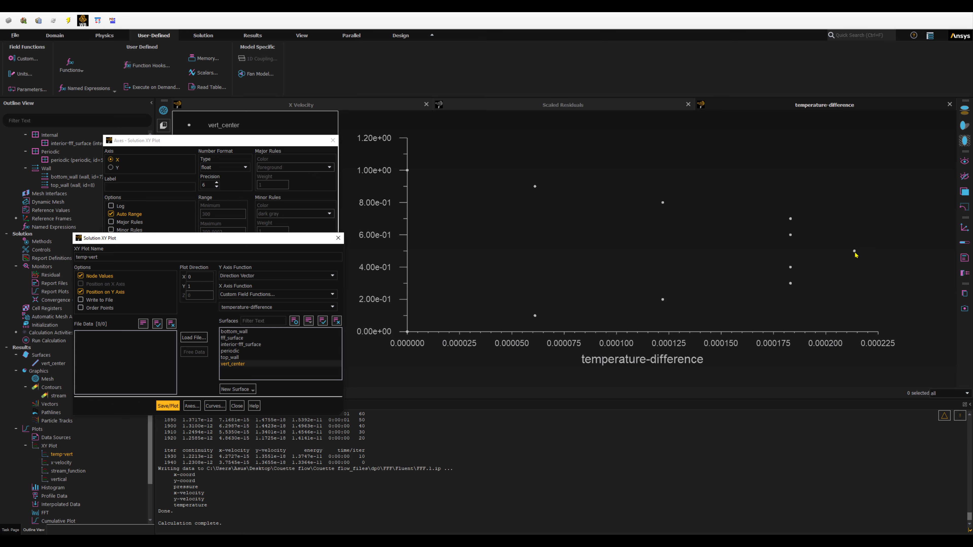
pyautogui.press('ctrl')
pyautogui.press('ctrl')
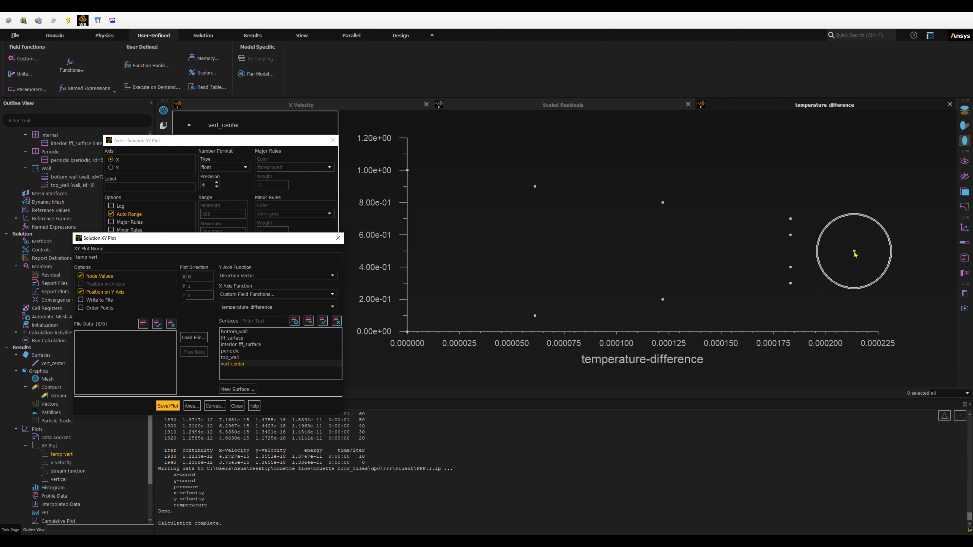
pyautogui.press('ctrl')
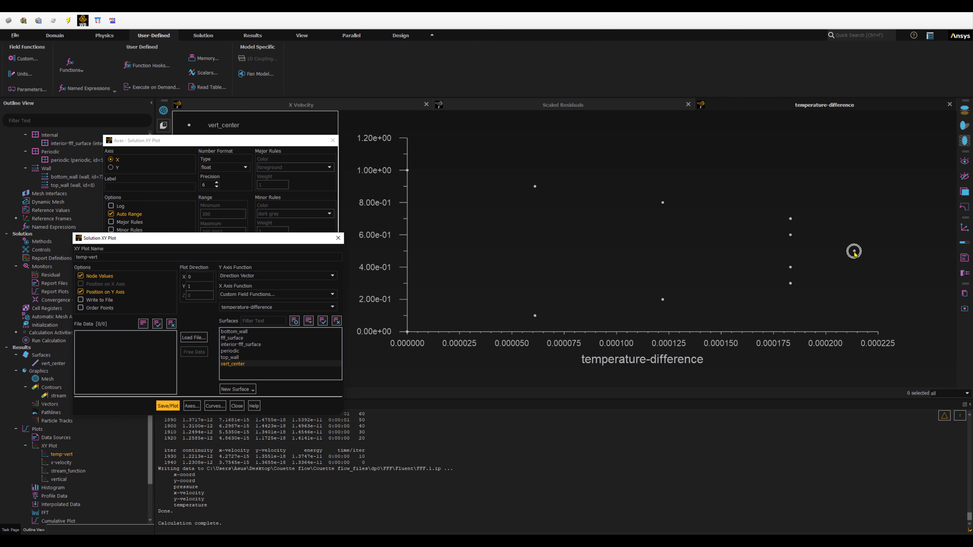
pyautogui.press('ctrl')
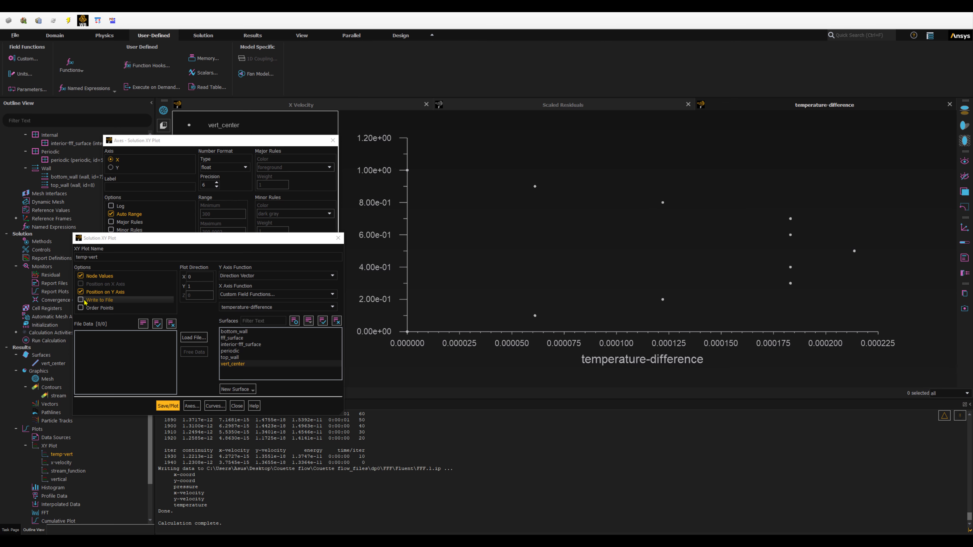
# - Write the temp-vert plot data to a file named temperature-difference.xy and close the plot and axes dialogs
pyautogui.click(94, 300)
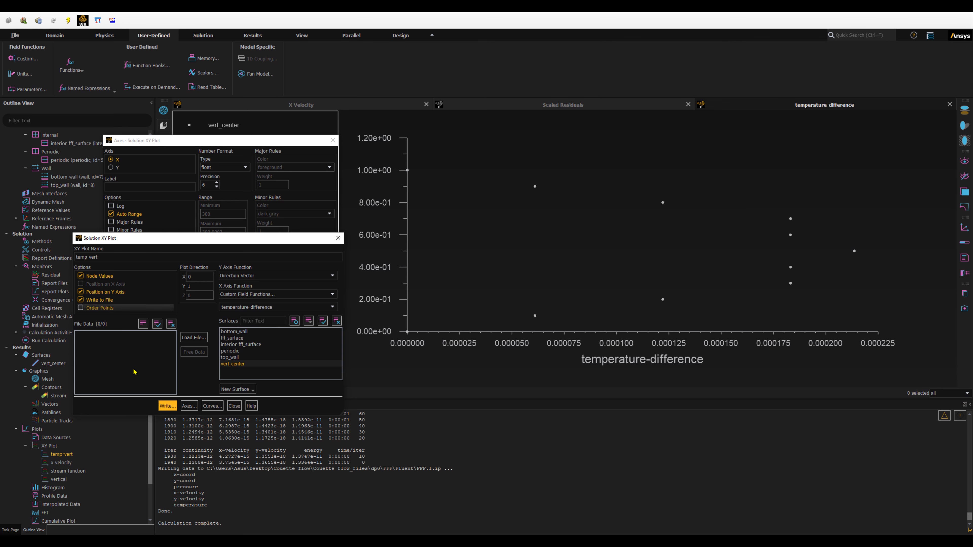
pyautogui.click(167, 406)
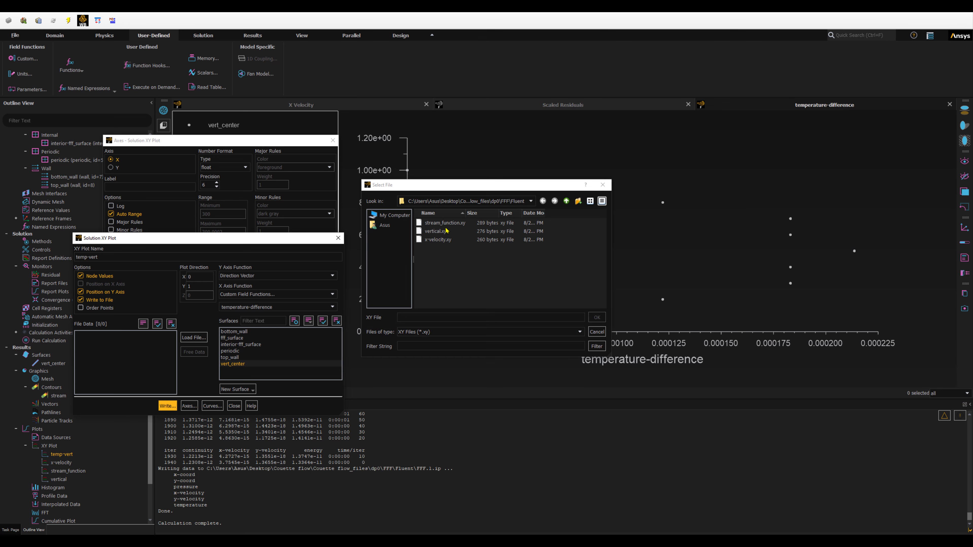
pyautogui.click(417, 317)
pyautogui.write('temperature-difference')
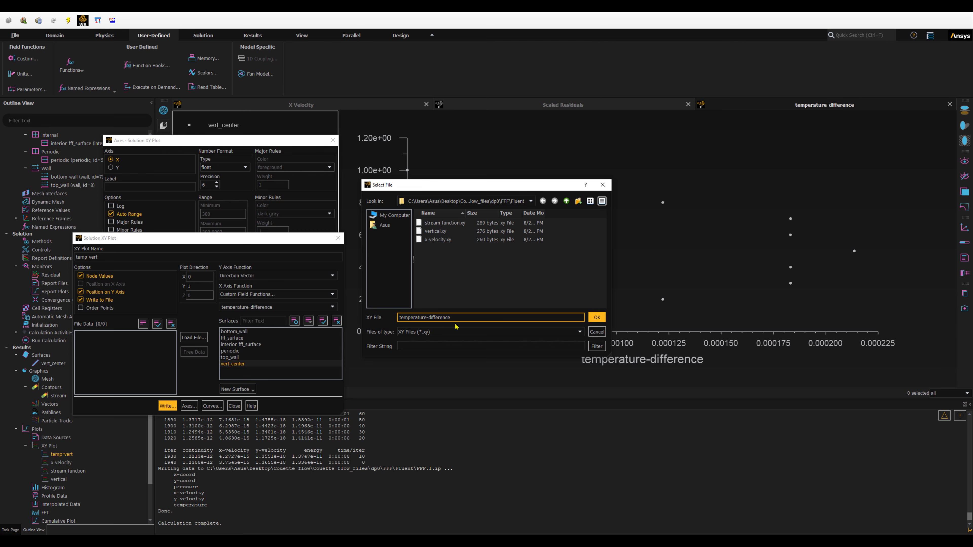
pyautogui.write('.xy')
pyautogui.click(598, 319)
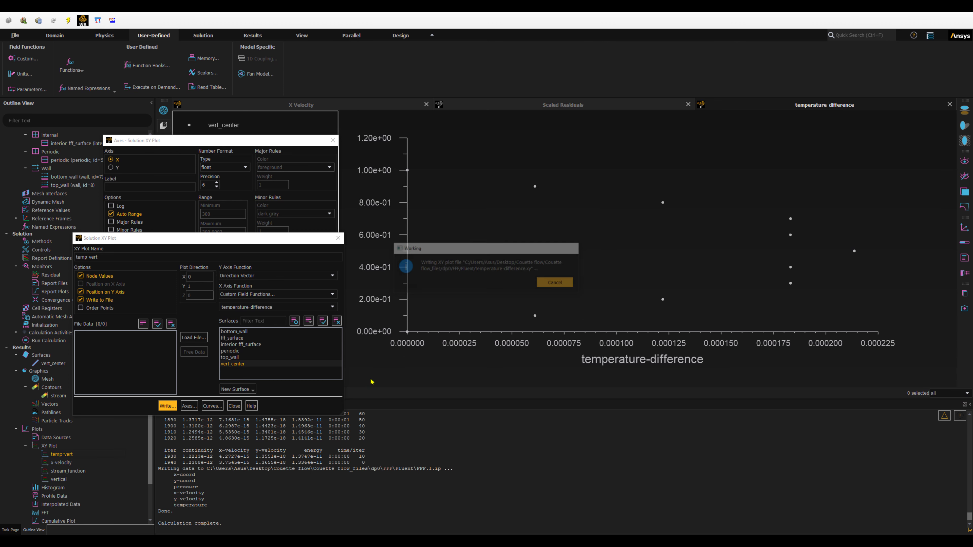
pyautogui.click(234, 405)
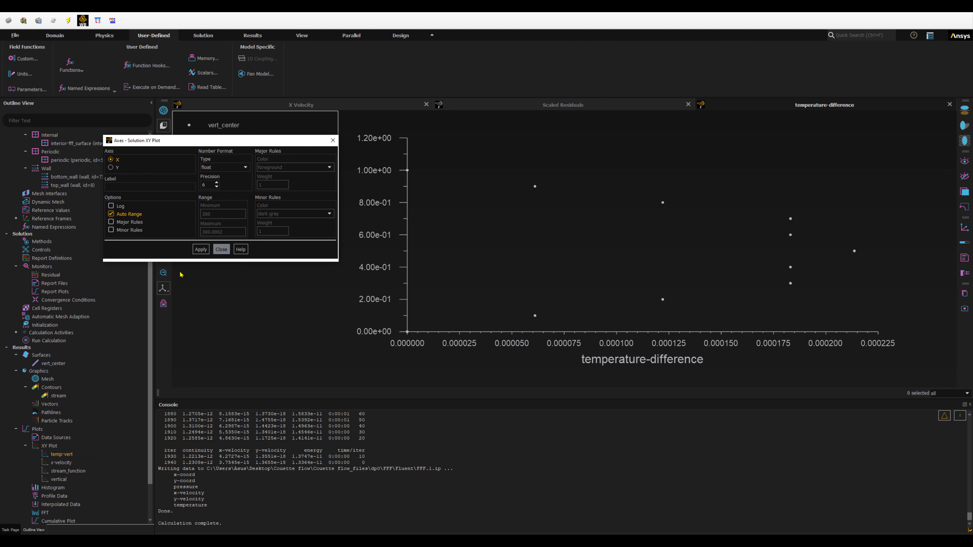
pyautogui.click(221, 249)
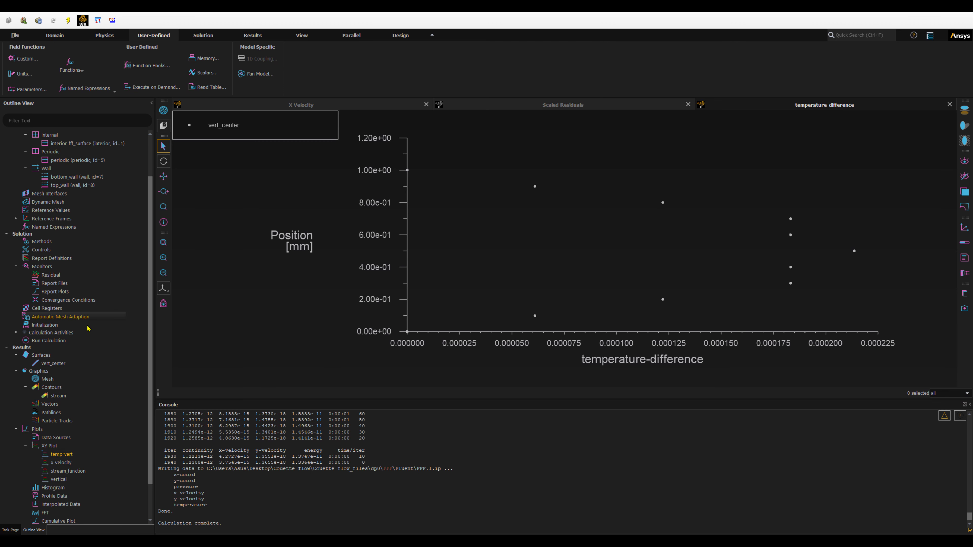
# - Change the thermal condition of bottom_wall to Heat Flux with a value of 0 W/m² and apply it
pyautogui.scroll(2, 88, 328)
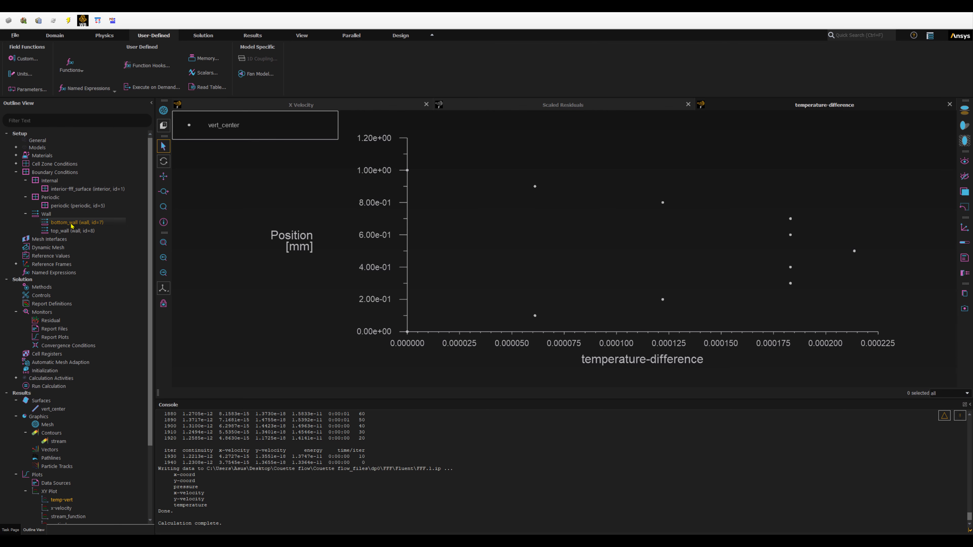
pyautogui.doubleClick(84, 223)
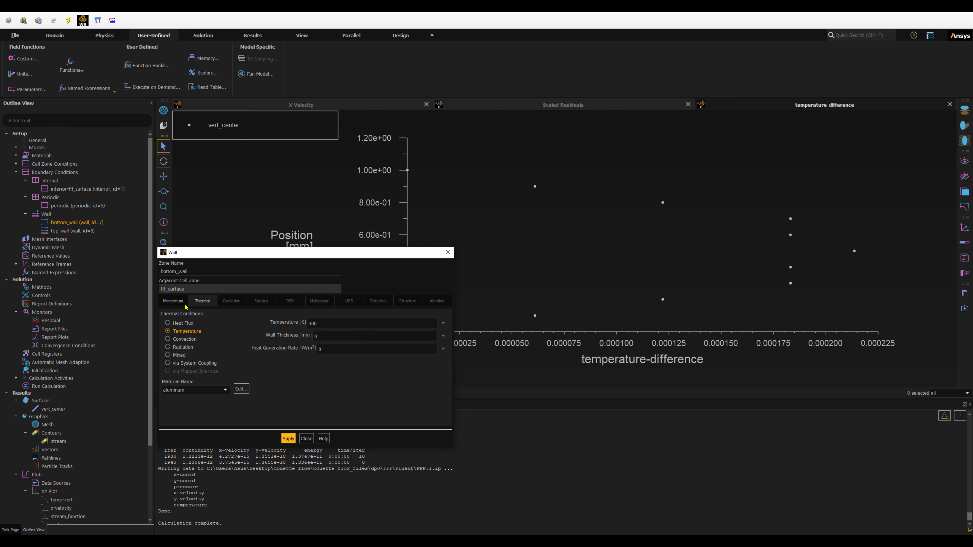
pyautogui.click(171, 324)
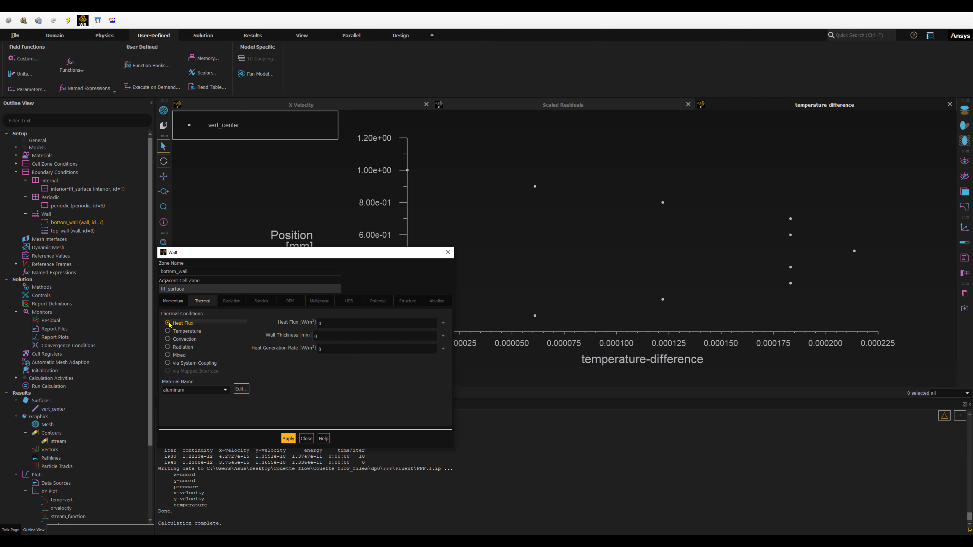
pyautogui.click(321, 324)
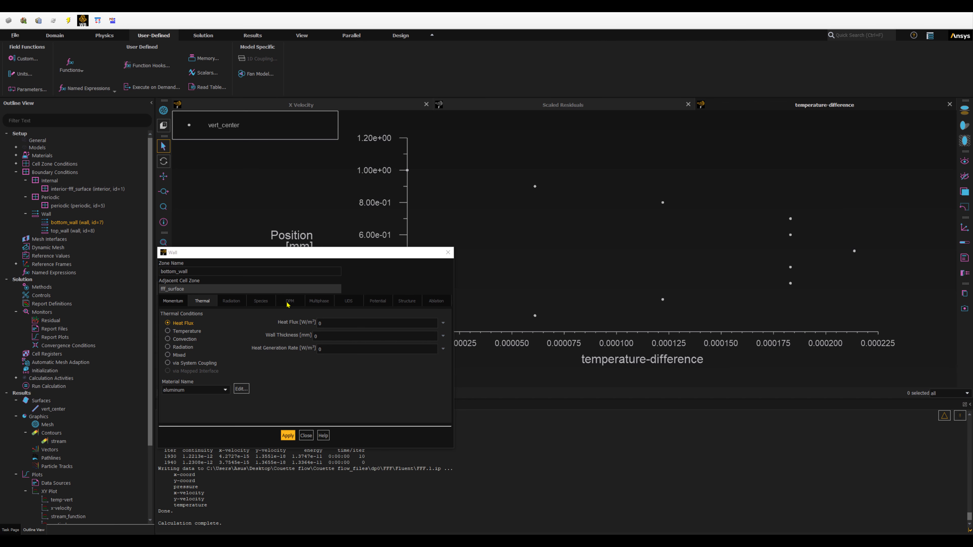
pyautogui.click(170, 273)
pyautogui.click(288, 437)
pyautogui.click(305, 435)
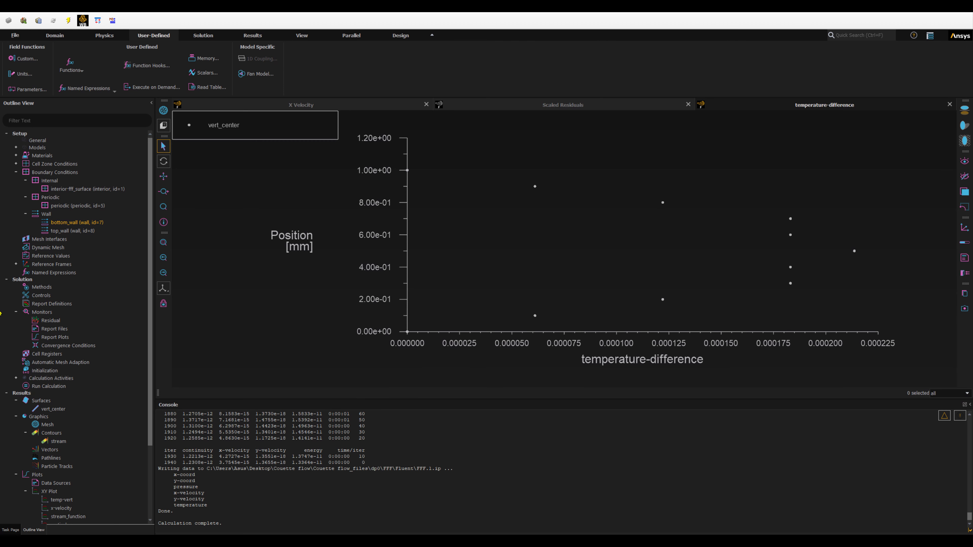
# - Run the calculation for 1000 iterations, using the settings changes for the current calculation only
pyautogui.click(49, 387)
pyautogui.doubleClick(50, 387)
pyautogui.click(21, 223)
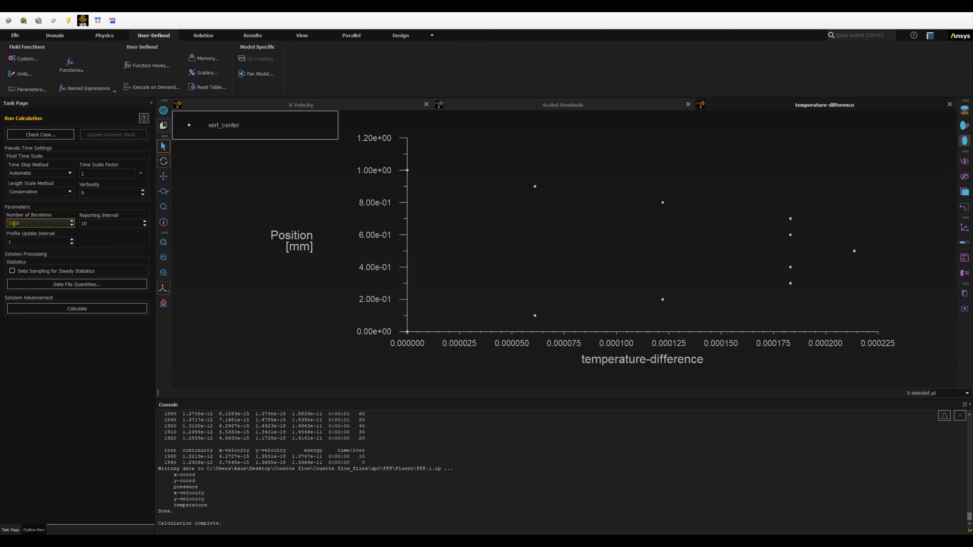
pyautogui.click(14, 224)
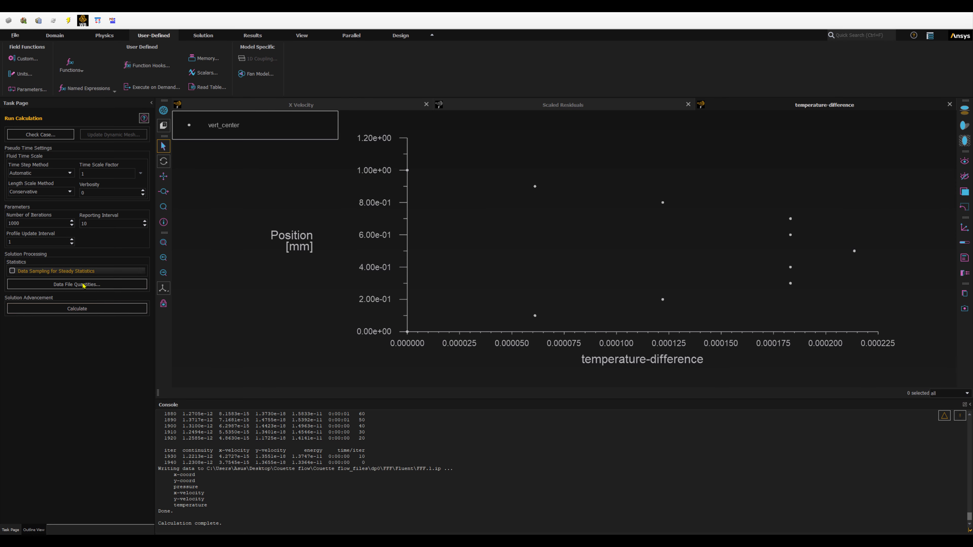
pyautogui.click(82, 309)
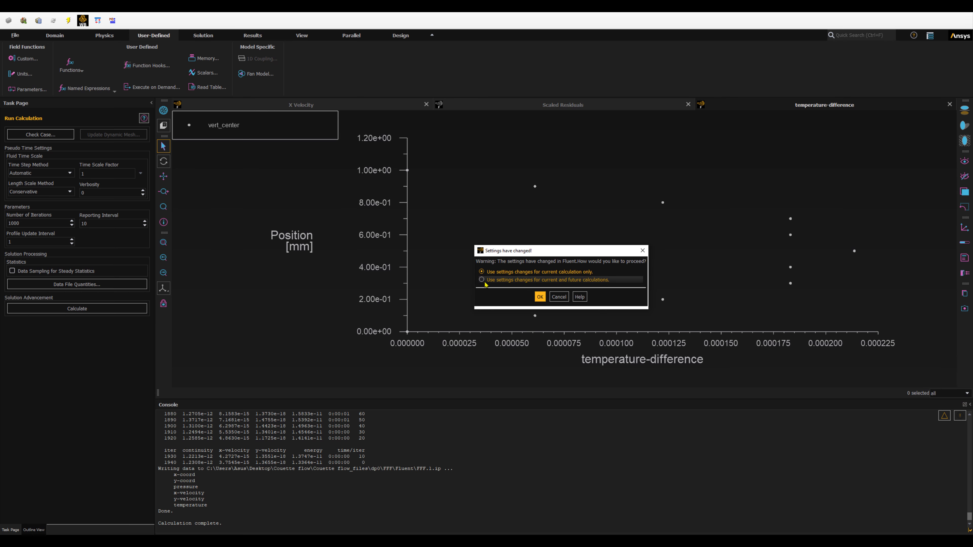
pyautogui.click(539, 296)
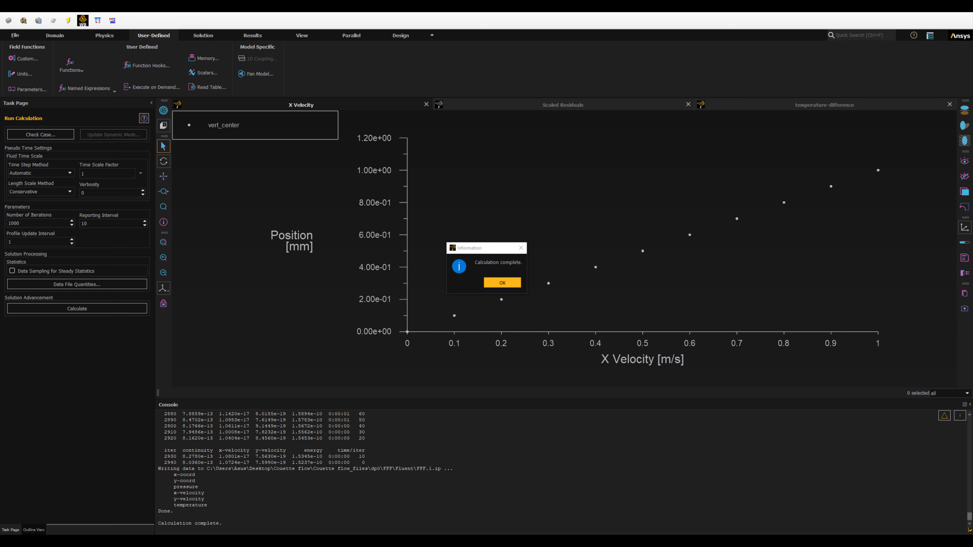
pyautogui.click(502, 284)
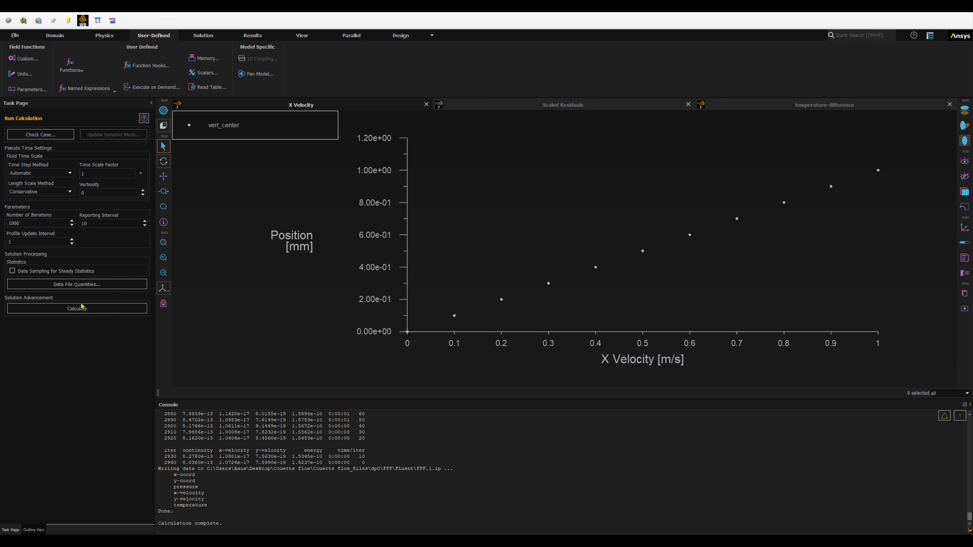
# - Reopen the temp-vert plot and replot temperature-difference along vert_center from the new solution
pyautogui.click(28, 530)
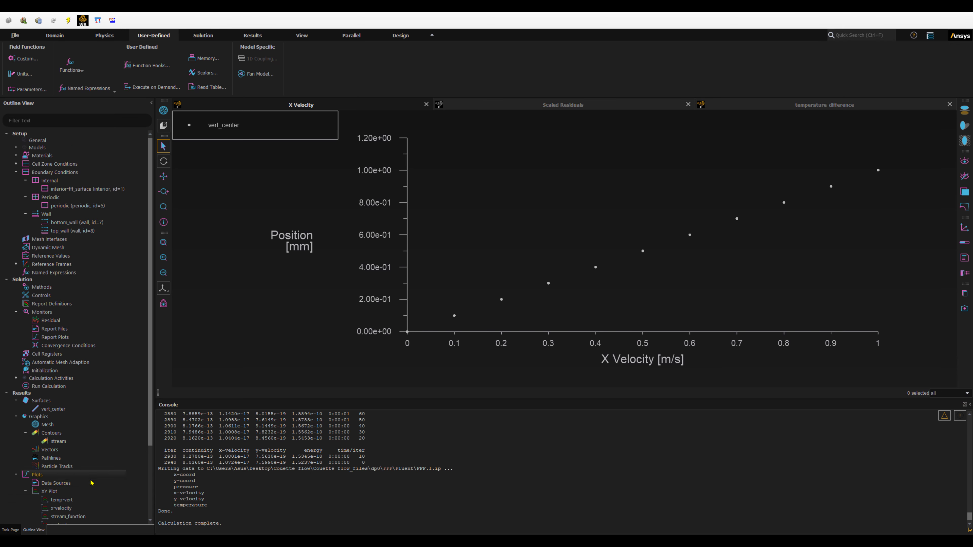
pyautogui.scroll(-3, 95, 482)
pyautogui.scroll(-2, 50, 379)
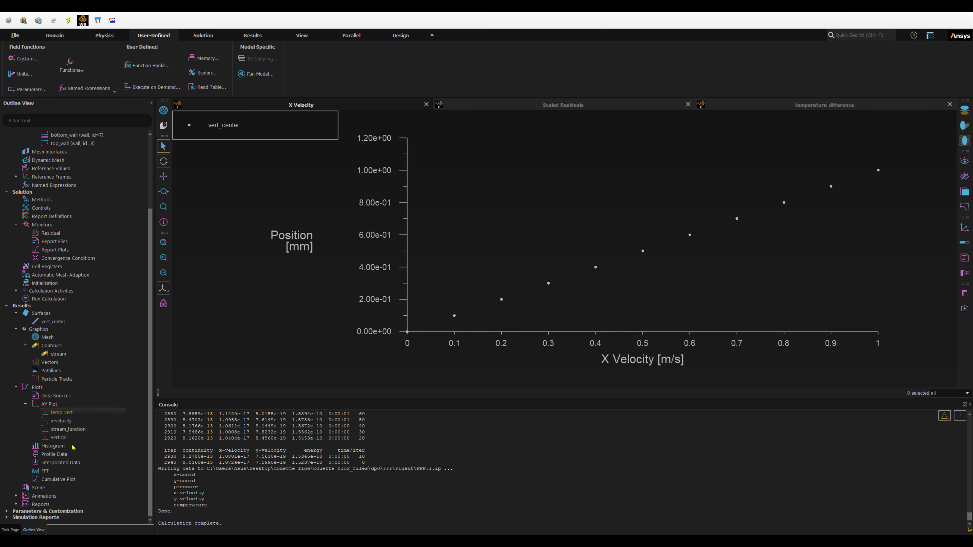
pyautogui.doubleClick(61, 413)
pyautogui.moveTo(204, 242); pyautogui.dragTo(256, 199)
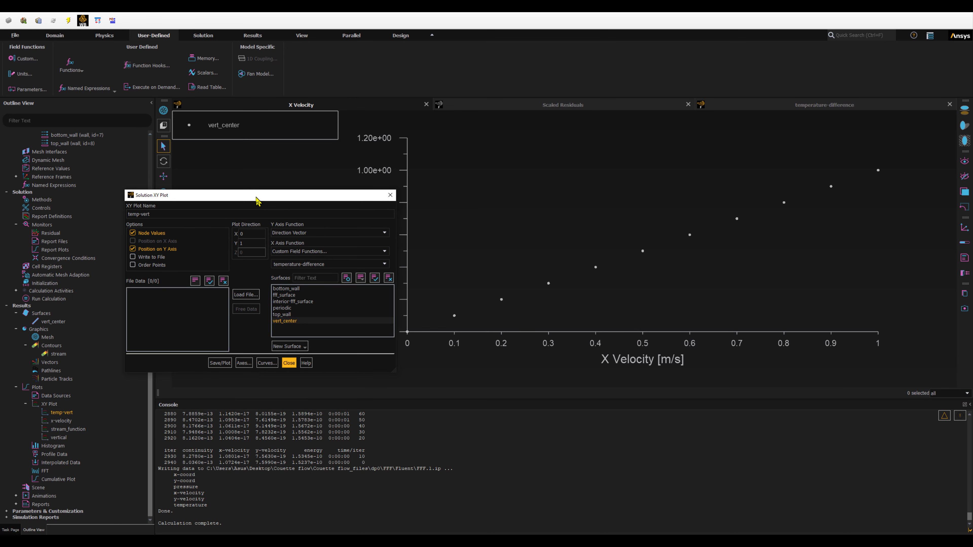
pyautogui.click(220, 363)
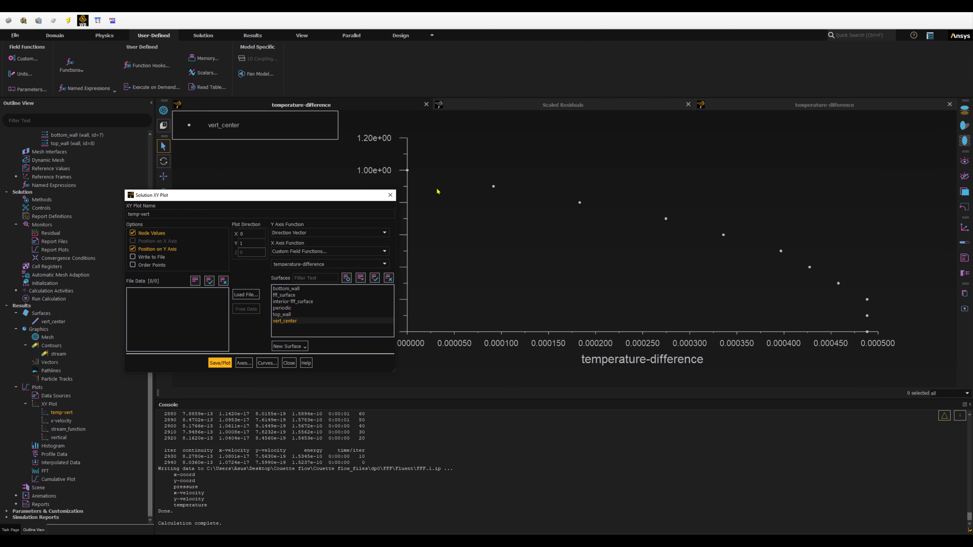
# - Examine the replotted temperature-difference points along vert_center at the top wall and at the bottom wall
pyautogui.moveTo(330, 195); pyautogui.dragTo(290, 225)
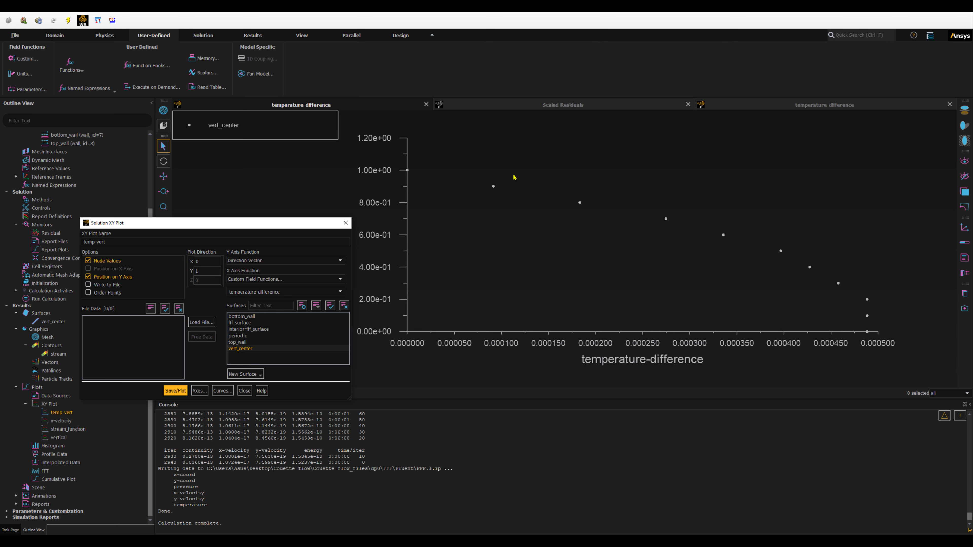
pyautogui.click(407, 171)
pyautogui.click(407, 171)
pyautogui.click(407, 170)
pyautogui.click(867, 332)
pyautogui.click(867, 332)
pyautogui.click(867, 332)
pyautogui.click(867, 332)
pyautogui.click(868, 332)
# - Load temperature-difference.xy into the temp-vert plot and replot it together with the current vert_center data
pyautogui.click(197, 323)
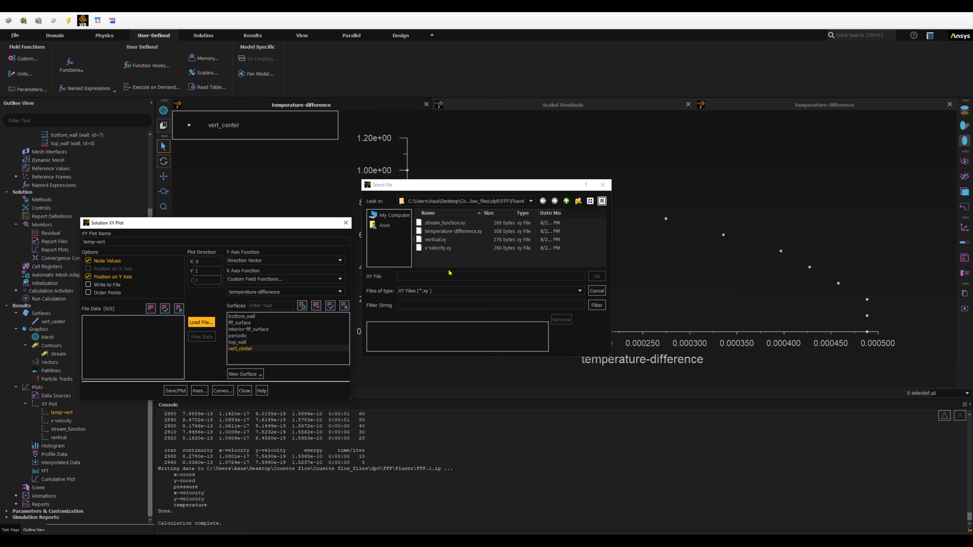
pyautogui.doubleClick(439, 232)
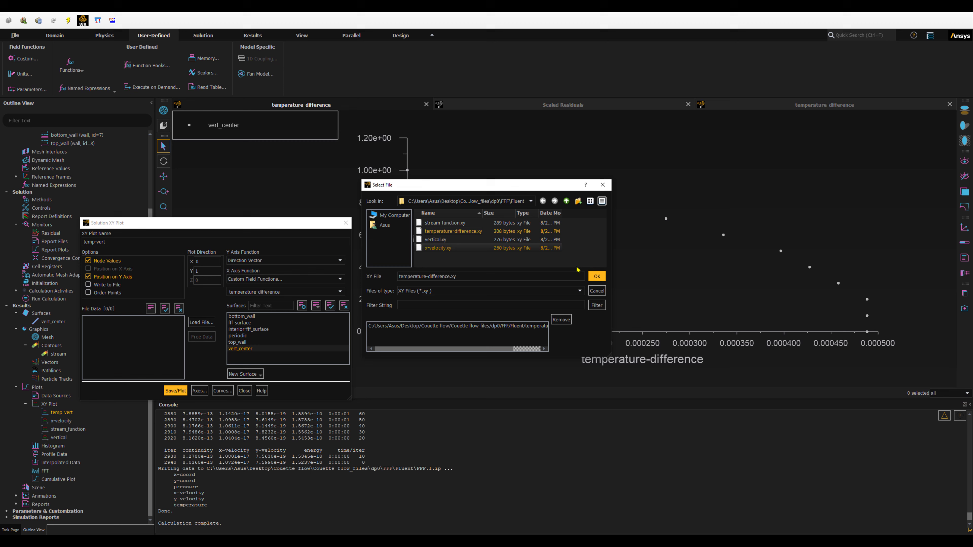
pyautogui.click(597, 276)
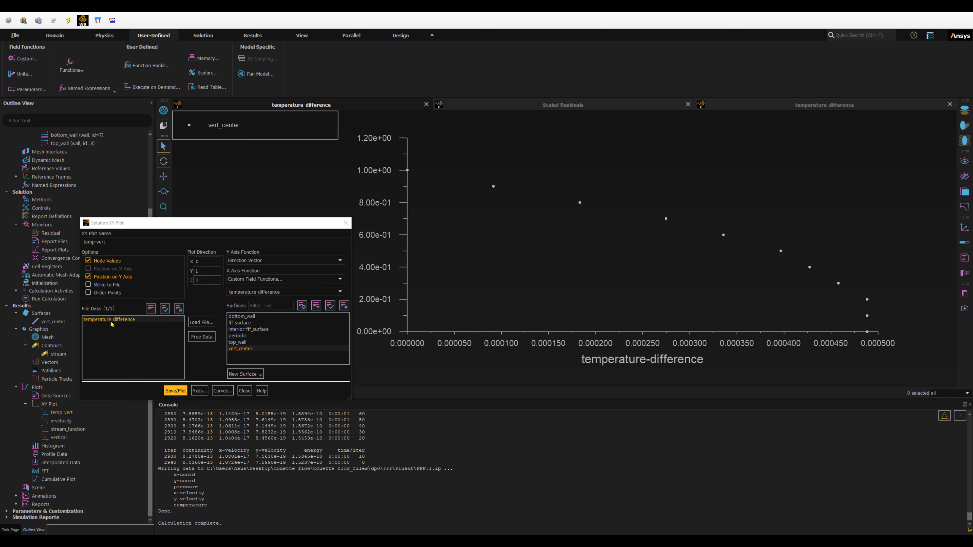
pyautogui.click(167, 390)
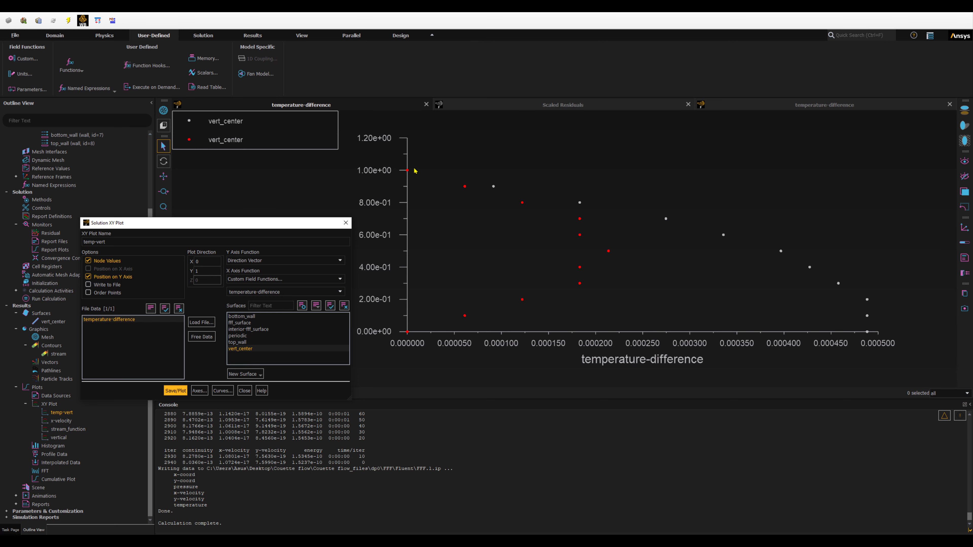
# - Compare the loaded and current temperature-difference profiles along vert_center, and close the XY plot dialog
pyautogui.click(725, 236)
pyautogui.click(725, 236)
pyautogui.moveTo(211, 224); pyautogui.dragTo(288, 230)
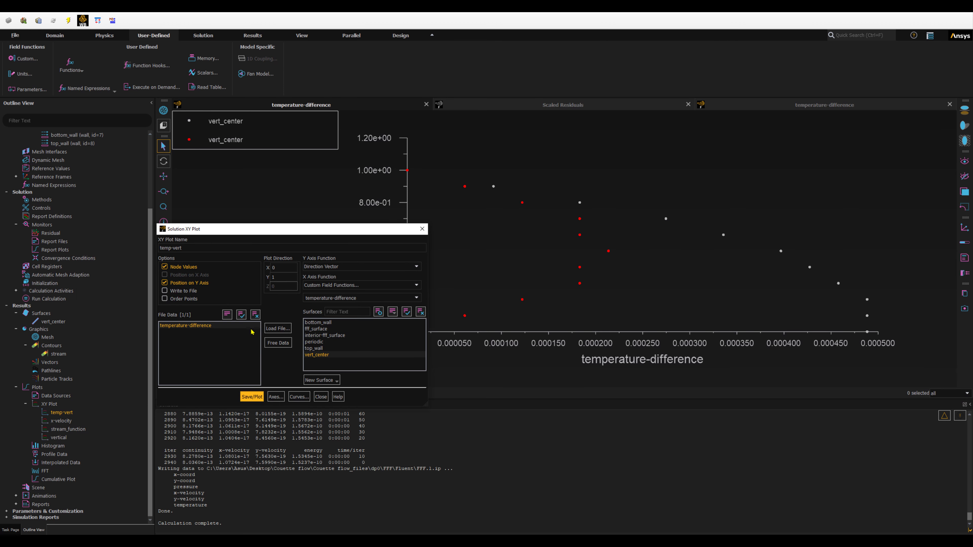
pyautogui.moveTo(374, 230); pyautogui.dragTo(267, 231)
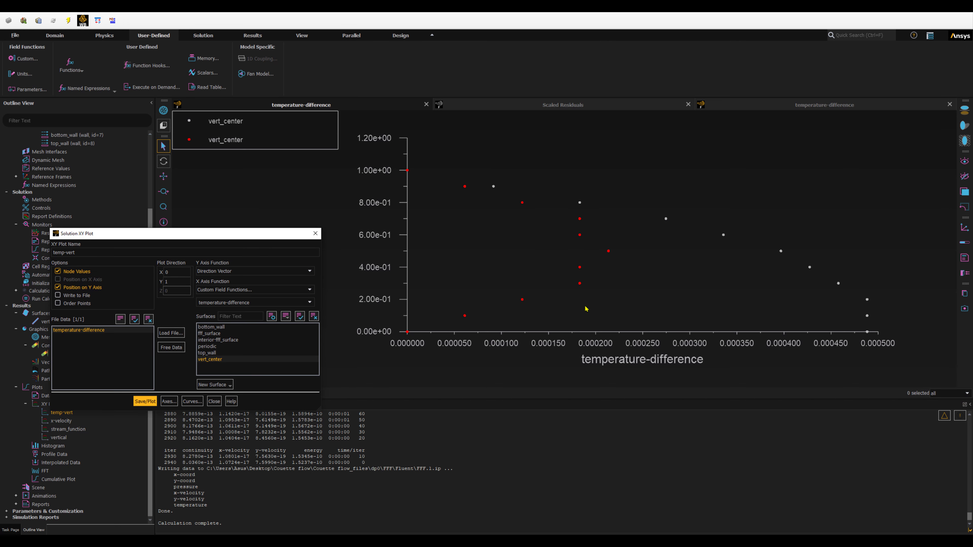
pyautogui.moveTo(280, 236); pyautogui.dragTo(350, 215)
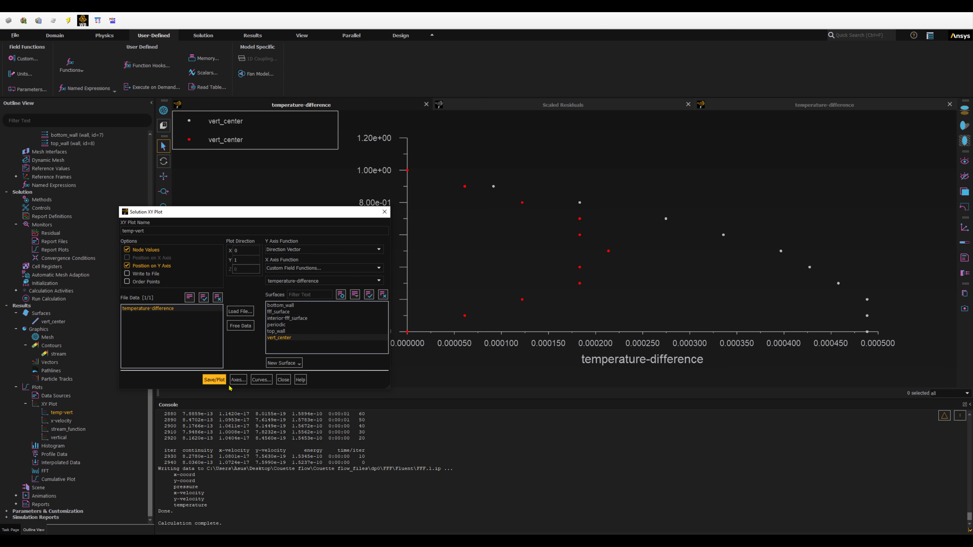
pyautogui.click(282, 380)
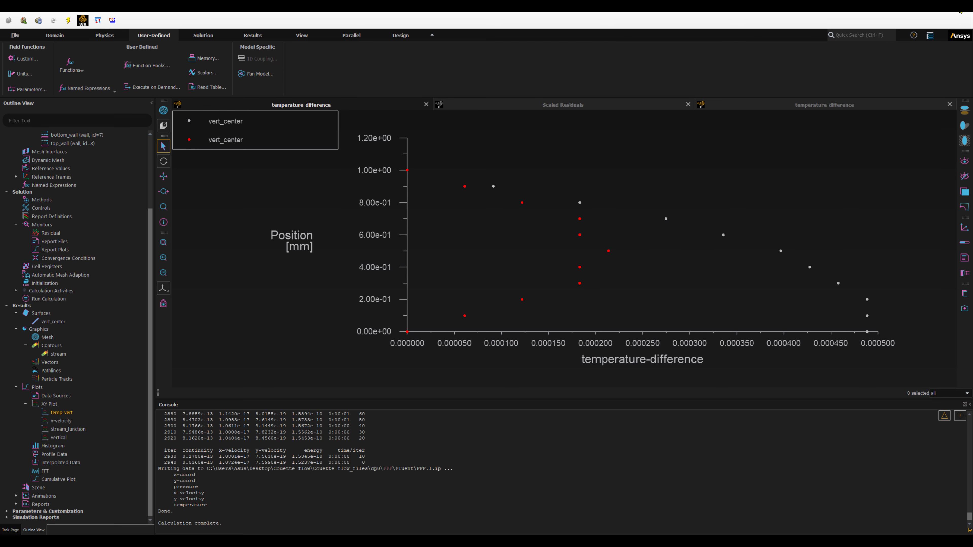
# - Quit Fluent and return to the Couette Flow project in Workbench
pyautogui.click(960, 12)
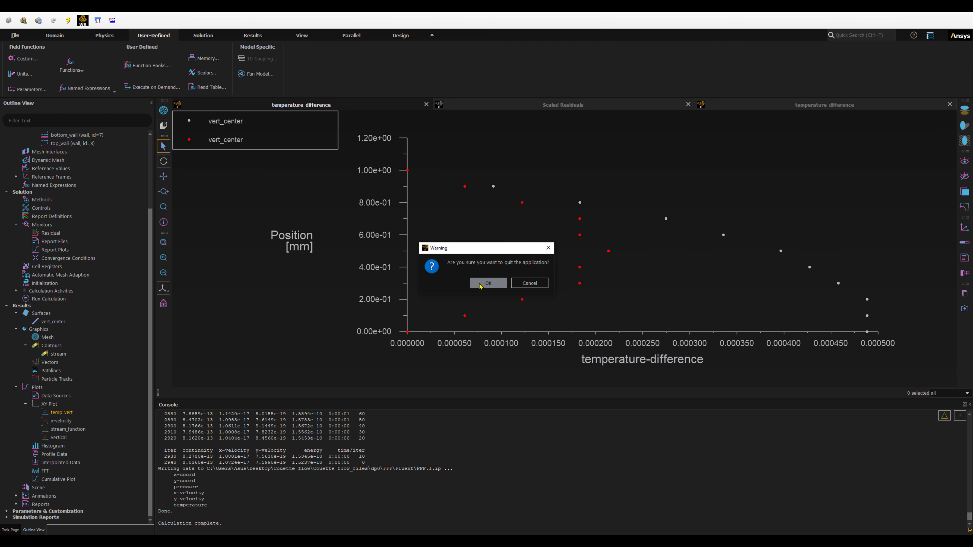
pyautogui.click(472, 286)
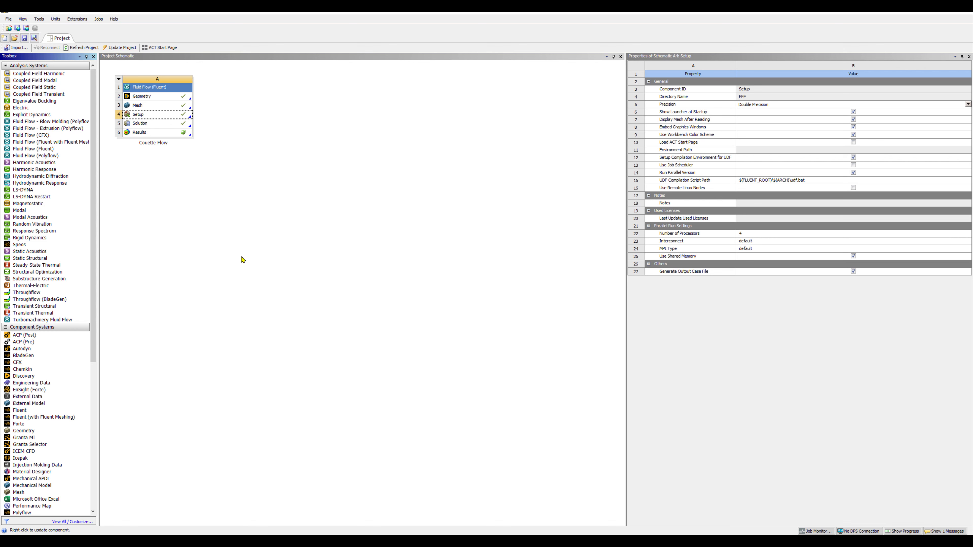
pyautogui.click(296, 269)
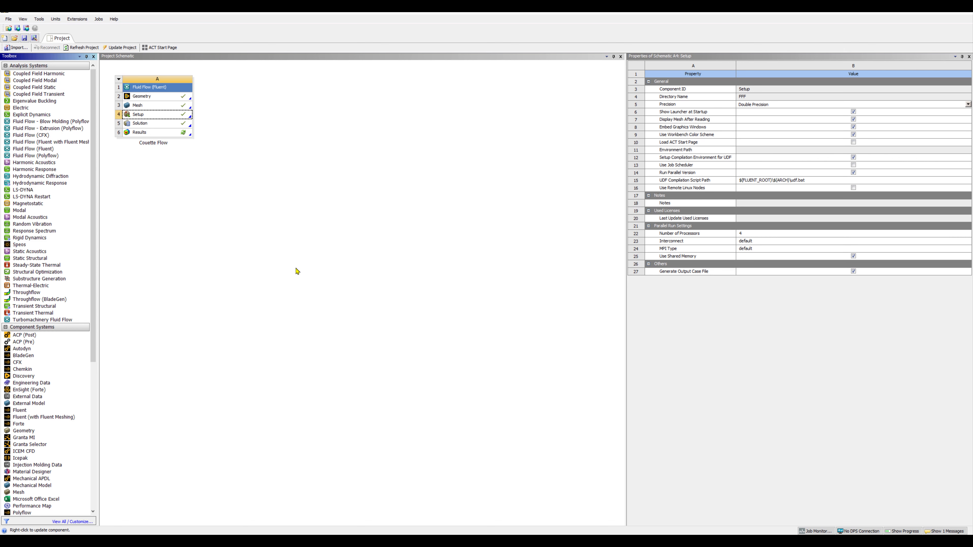